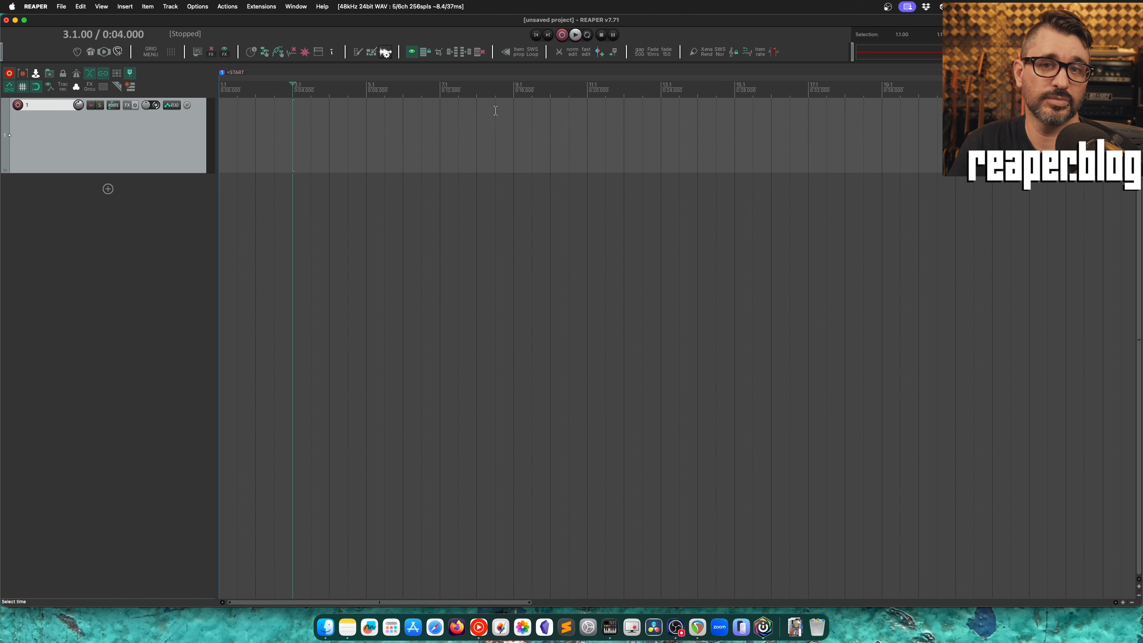
Rename the first track as guitar
{"action": "double_click", "coordinate": [53, 107]}
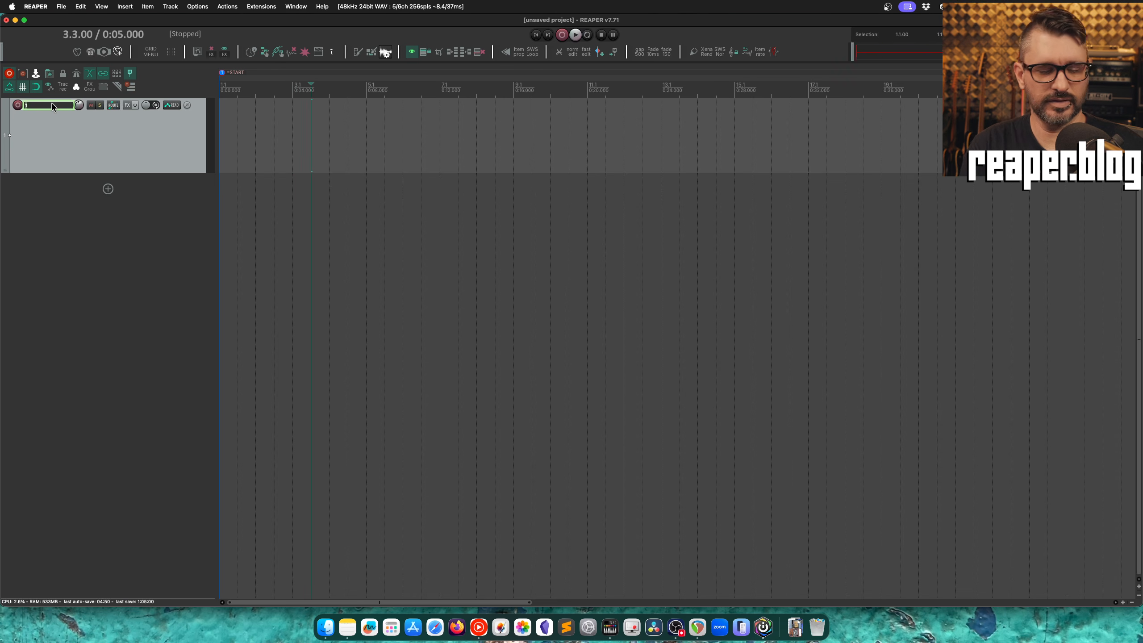
{"action": "type", "text": "guitar"}
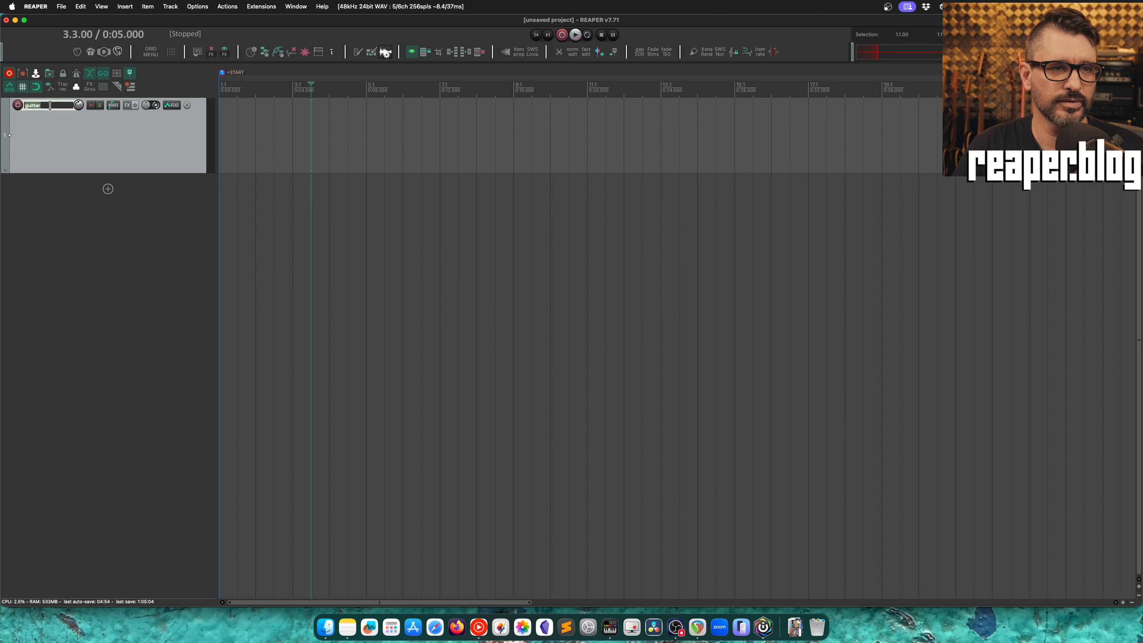
{"action": "key", "text": "BackSpace"}
{"action": "key", "text": "BackSpace"}
{"action": "key", "text": "BackSpace"}
{"action": "key", "text": "BackSpace"}
{"action": "key", "text": "BackSpace"}
{"action": "type", "text": "itar"}
{"action": "key", "text": "Return"}
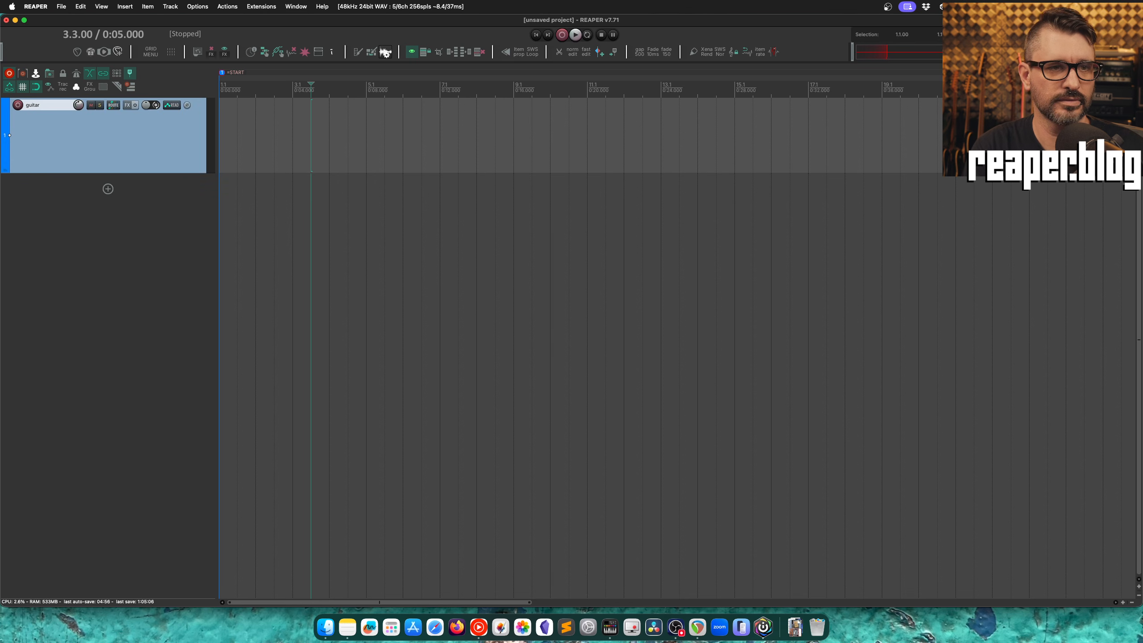
Show the mixer below the arrange view
{"action": "left_click", "coordinate": [248, 133]}
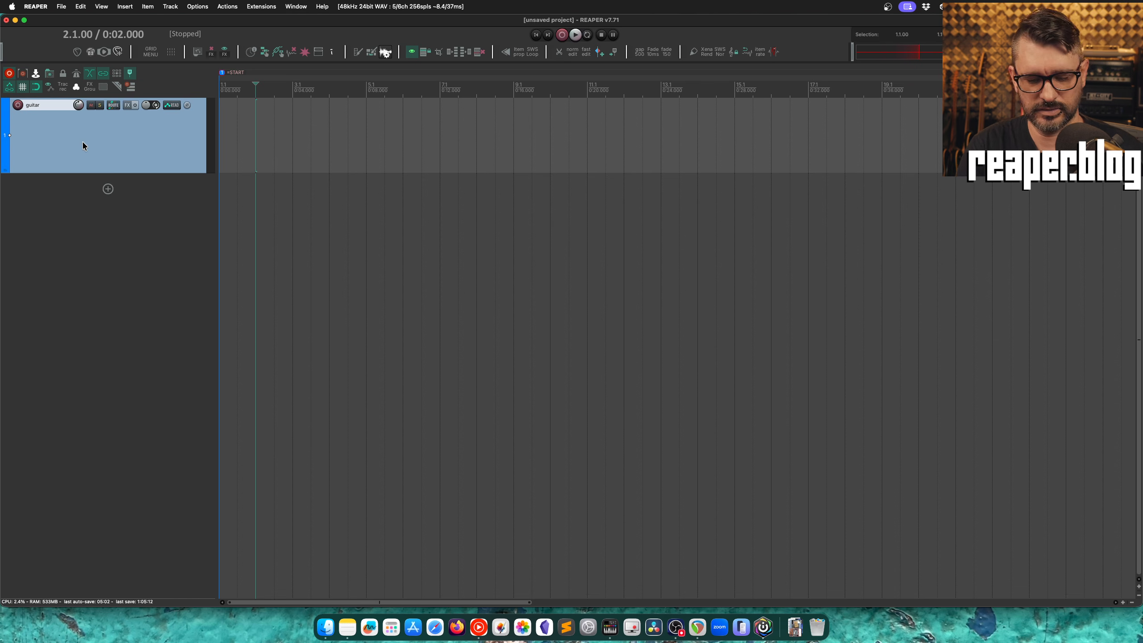
{"action": "key", "text": "super+m"}
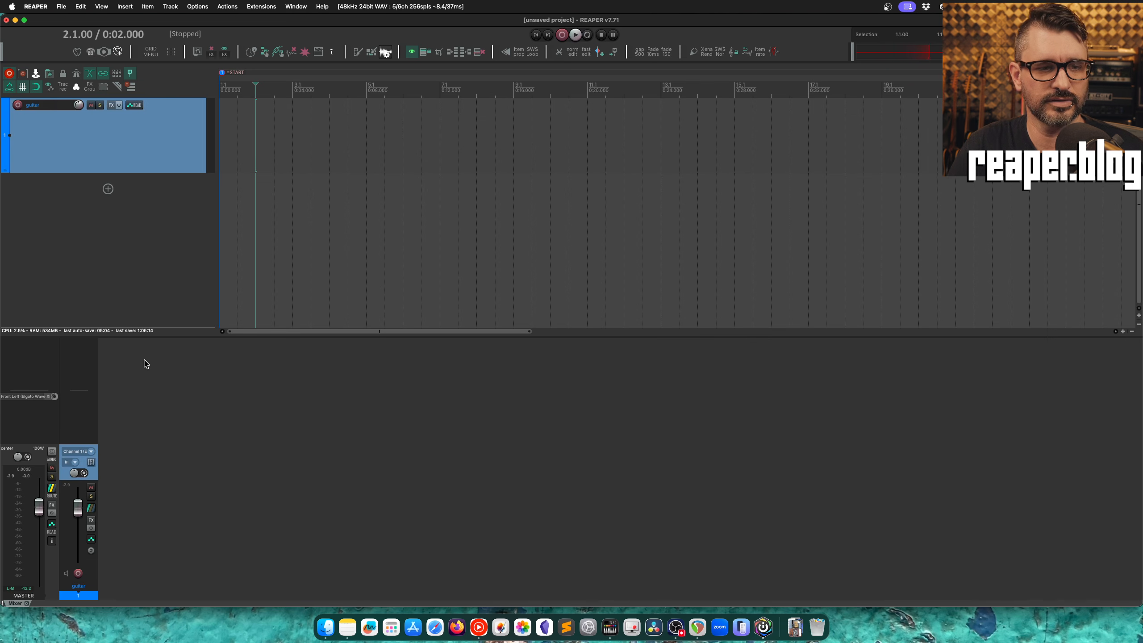
{"action": "left_click", "coordinate": [379, 144]}
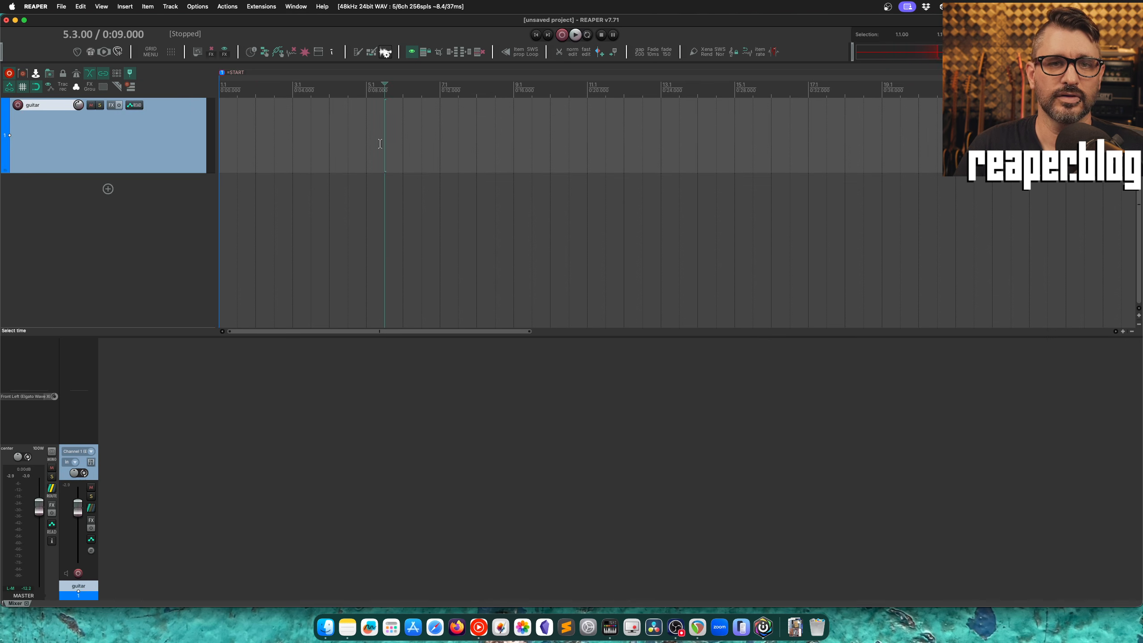
Open the Default 7.0 Theme Adjuster and look through its global color settings
{"action": "left_click", "coordinate": [251, 6]}
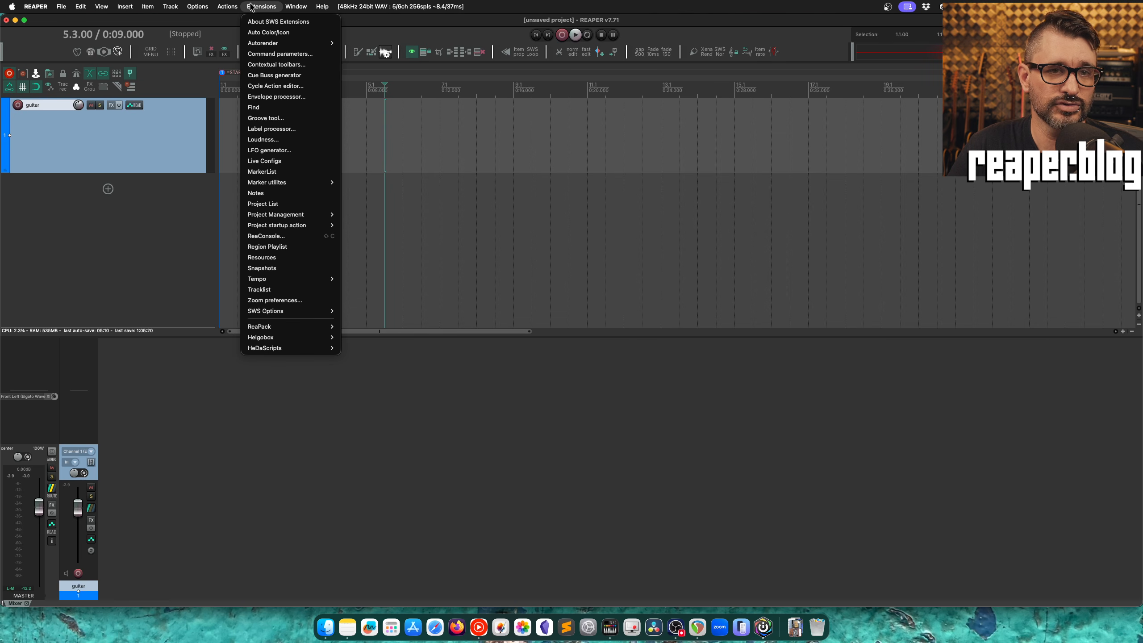
{"action": "mouse_move", "coordinate": [199, 6]}
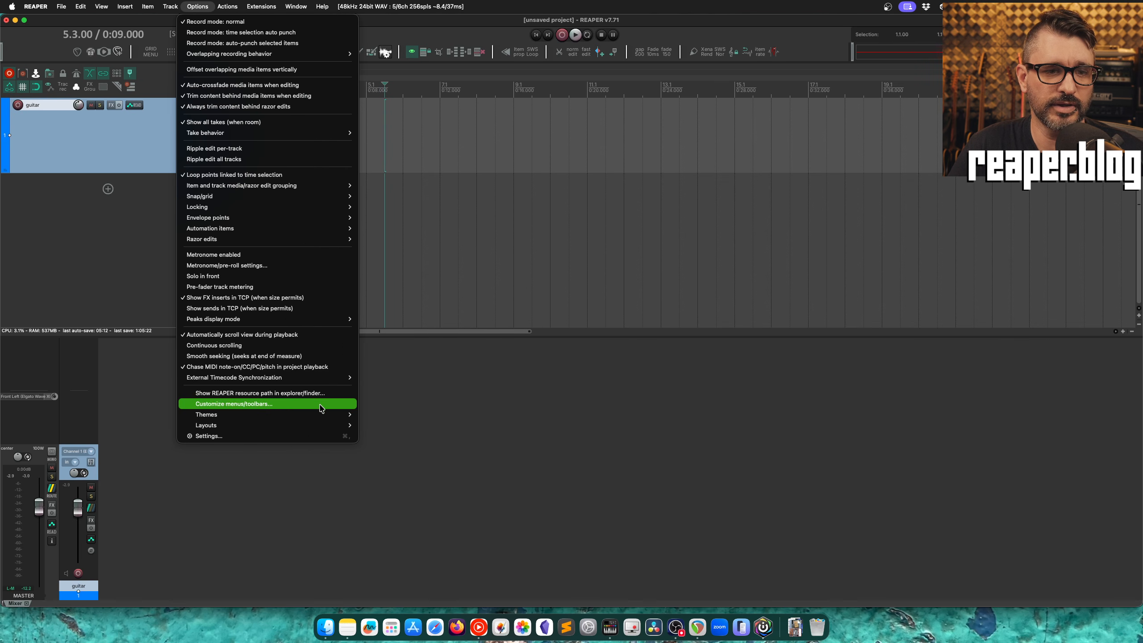
{"action": "mouse_move", "coordinate": [252, 418]}
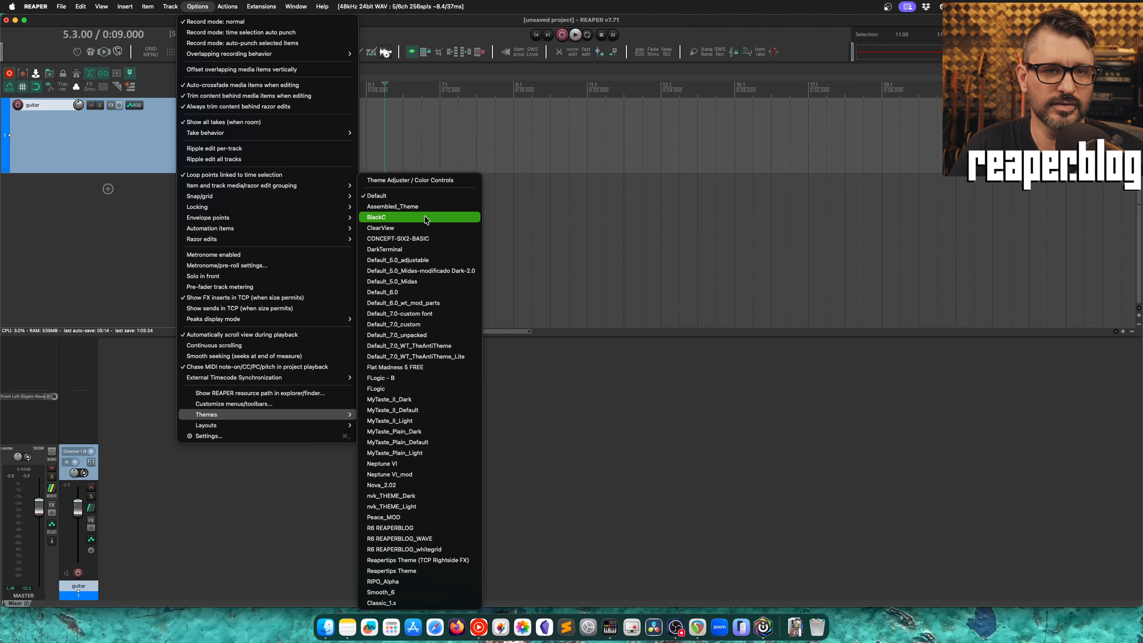
{"action": "left_click", "coordinate": [426, 182]}
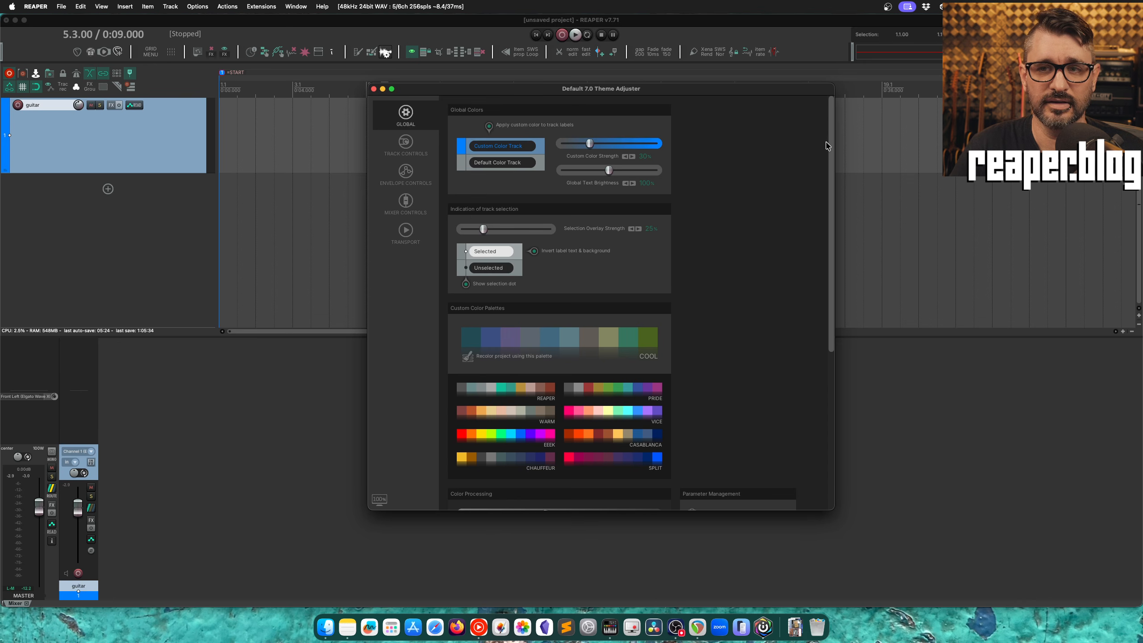
{"action": "left_click_drag", "start_coordinate": [832, 143], "coordinate": [813, 344]}
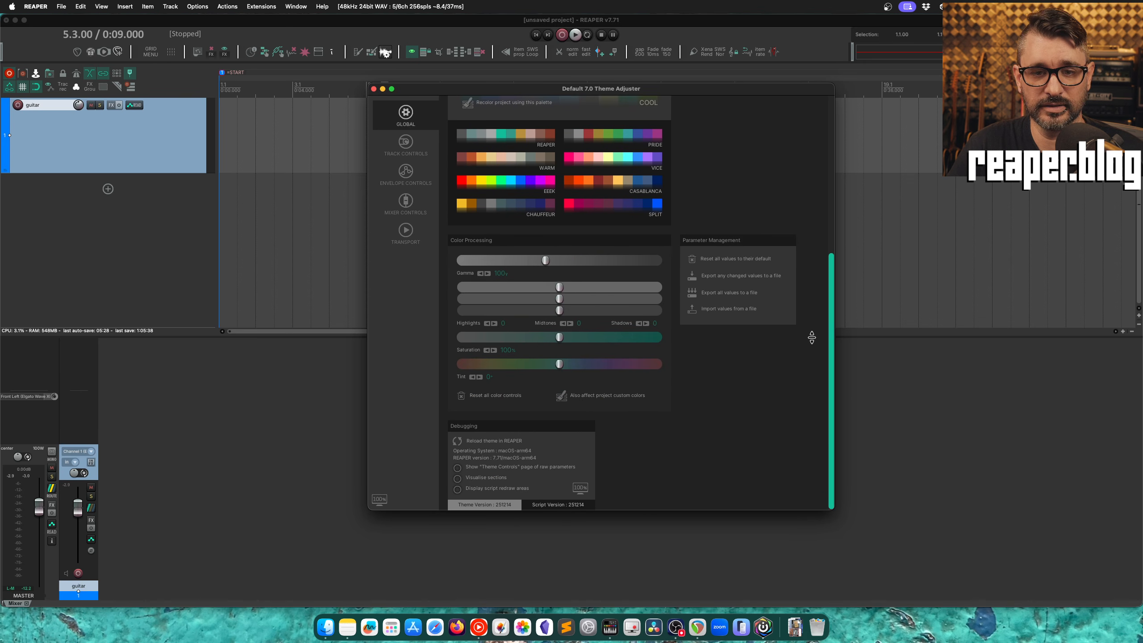
Raise the track panel's label font size for Layout A to the fourth of five sizes in the track controls settings
{"action": "left_click", "coordinate": [405, 143]}
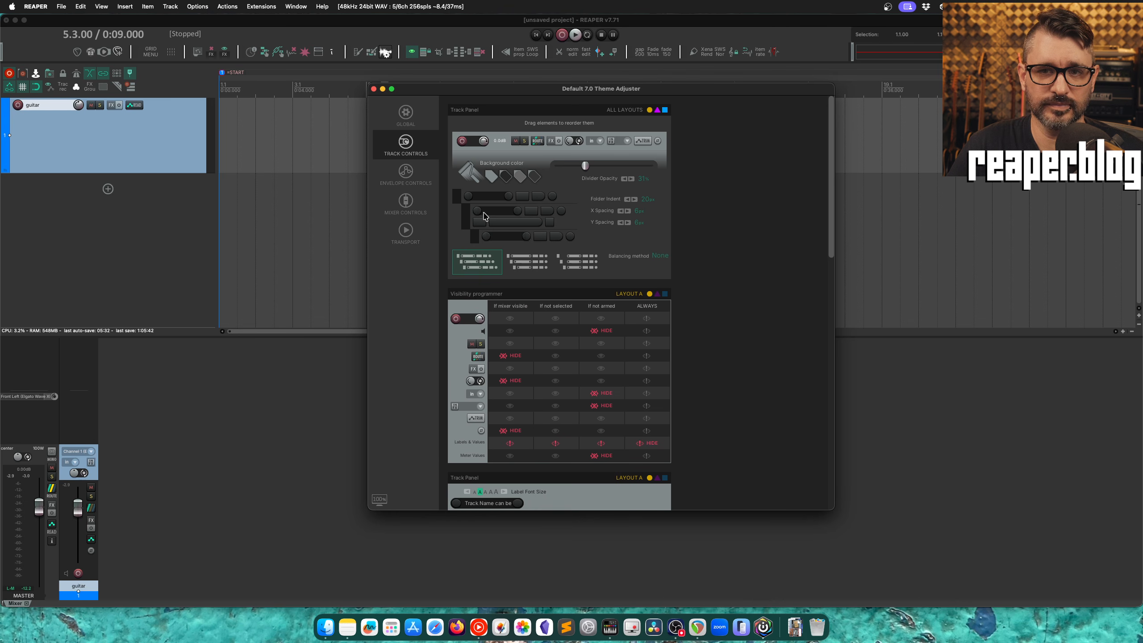
{"action": "scroll", "coordinate": [702, 256], "scroll_direction": "down", "scroll_amount": 10}
{"action": "scroll", "coordinate": [702, 255], "scroll_direction": "down", "scroll_amount": 2}
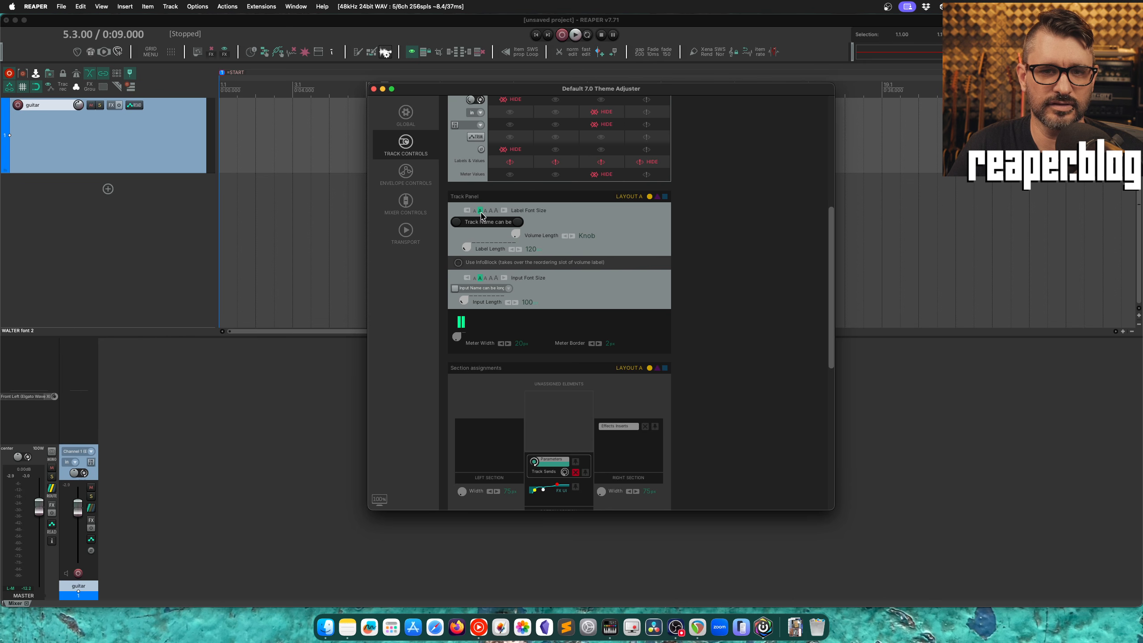
{"action": "left_click", "coordinate": [504, 211]}
{"action": "left_click", "coordinate": [504, 210]}
{"action": "left_click", "coordinate": [504, 210]}
Record-arm the guitar track to show its input field, and set Layout A's input font size to the smallest
{"action": "left_click", "coordinate": [17, 105]}
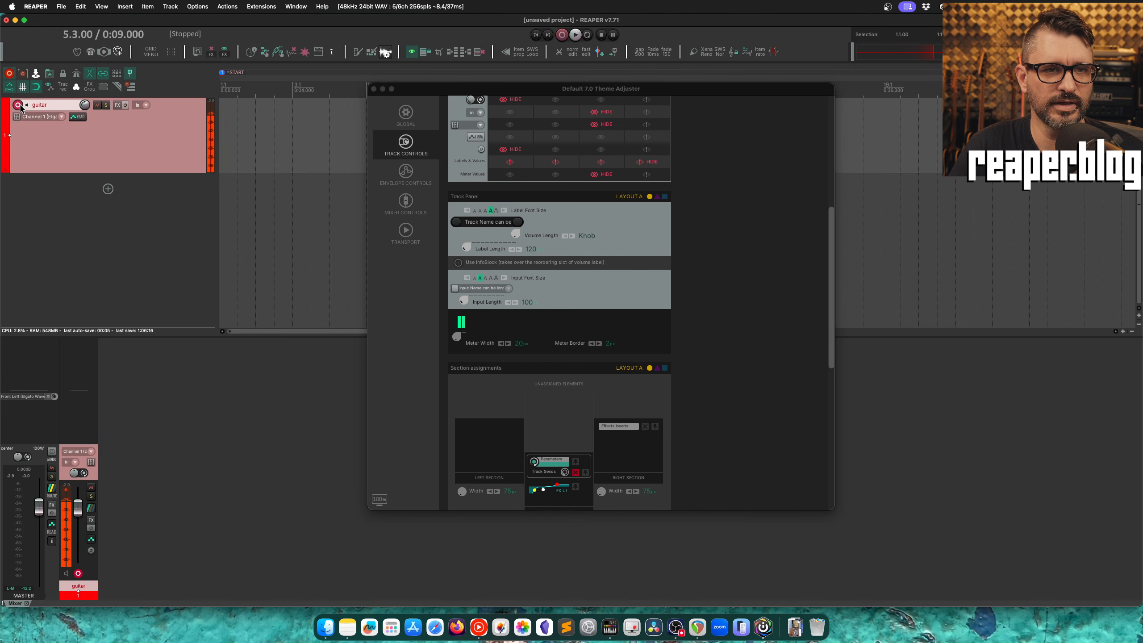
{"action": "left_click", "coordinate": [62, 117]}
{"action": "left_click", "coordinate": [536, 285]}
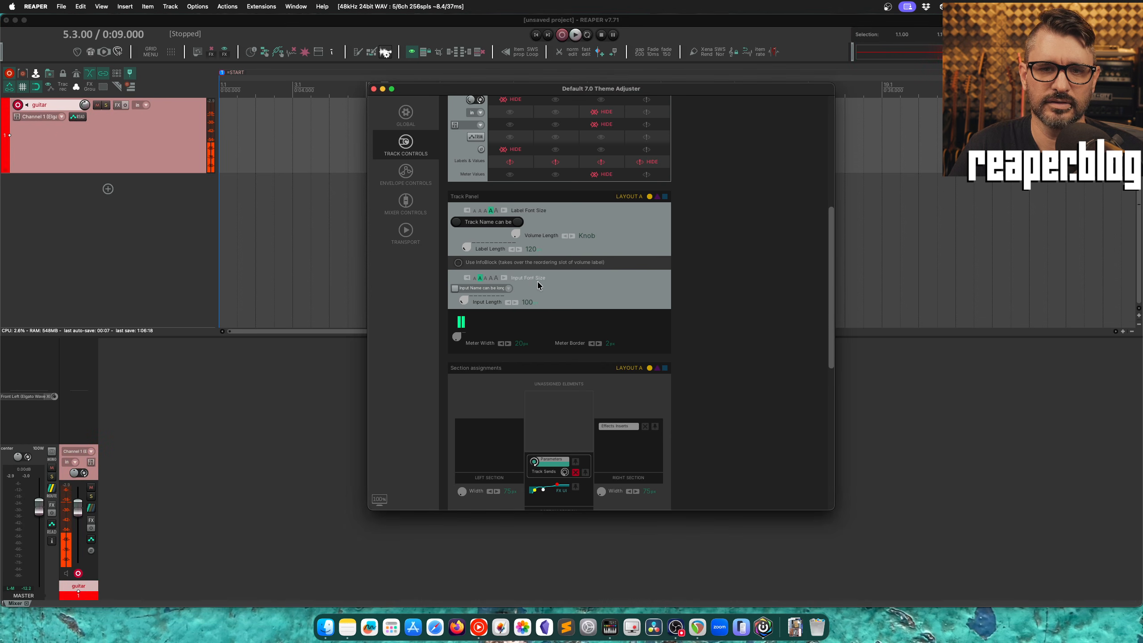
{"action": "left_click", "coordinate": [504, 278]}
{"action": "left_click", "coordinate": [504, 278]}
{"action": "left_click", "coordinate": [504, 277]}
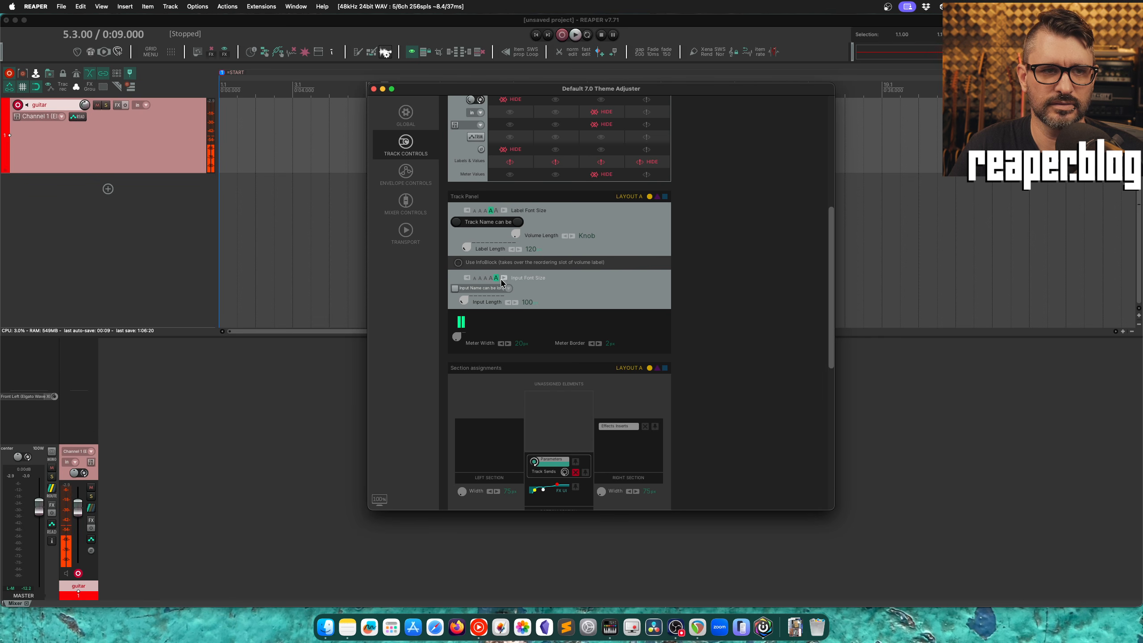
{"action": "left_click", "coordinate": [466, 278]}
{"action": "left_click", "coordinate": [467, 277]}
{"action": "left_click", "coordinate": [466, 278]}
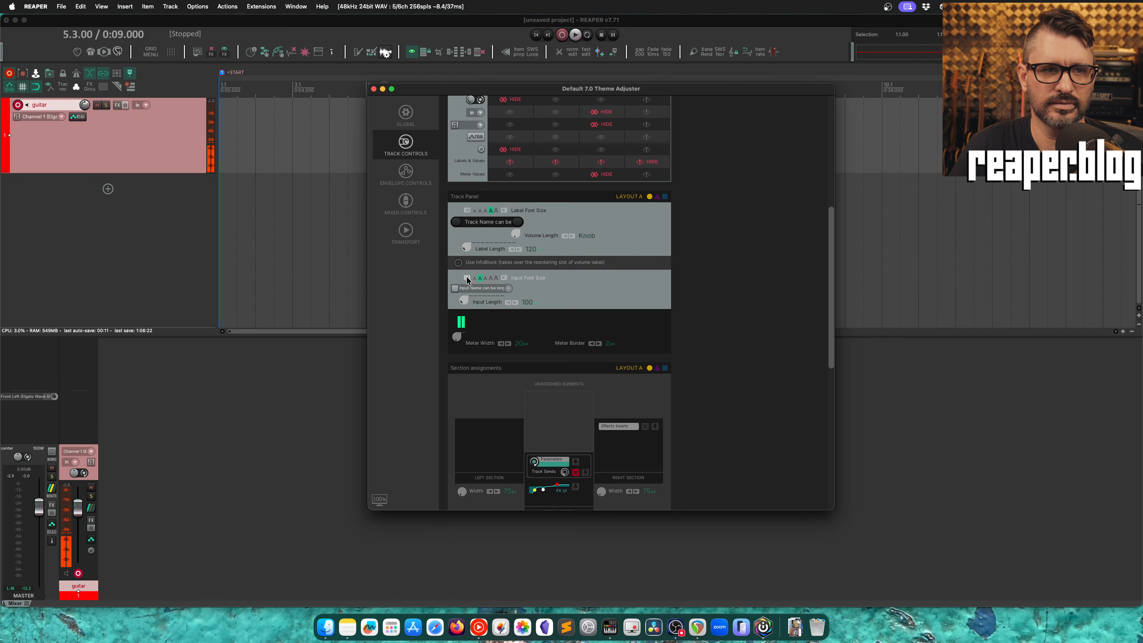
{"action": "left_click", "coordinate": [467, 278]}
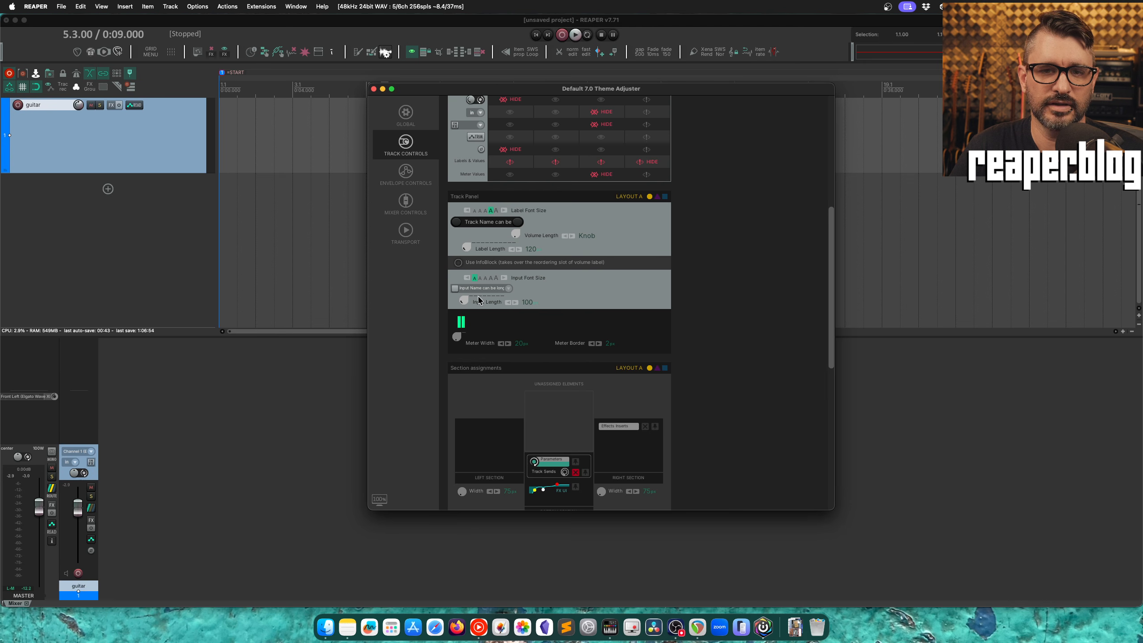
View the track panel settings for Layouts B and C
{"action": "left_click", "coordinate": [656, 198]}
{"action": "left_click", "coordinate": [665, 196]}
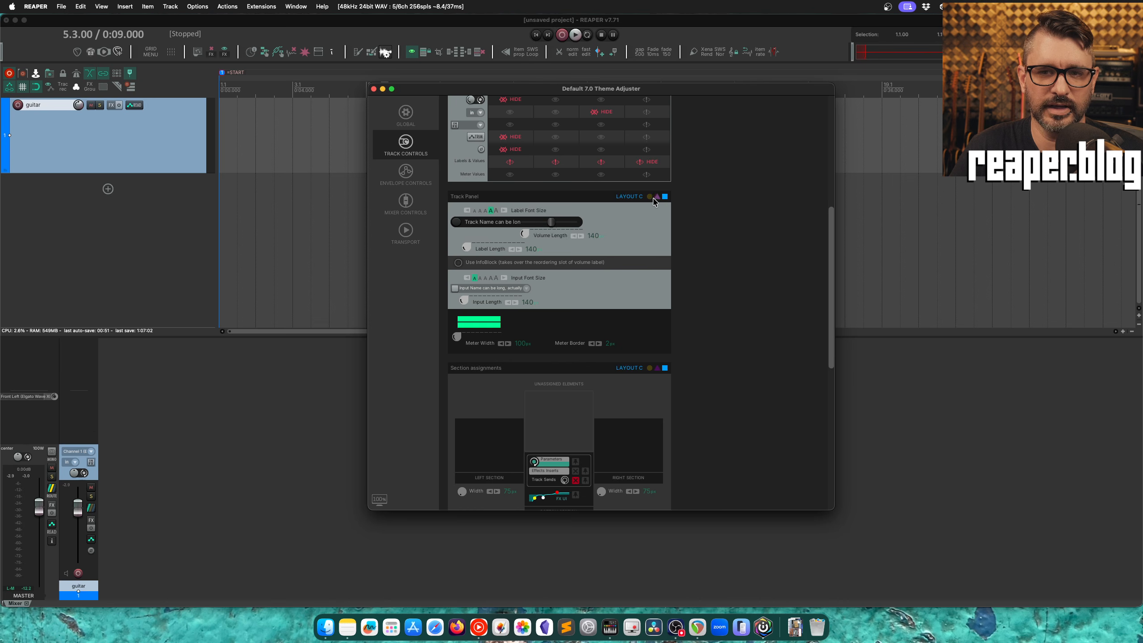
Open the envelope controls settings and show the guitar track's volume envelope
{"action": "left_click", "coordinate": [407, 175]}
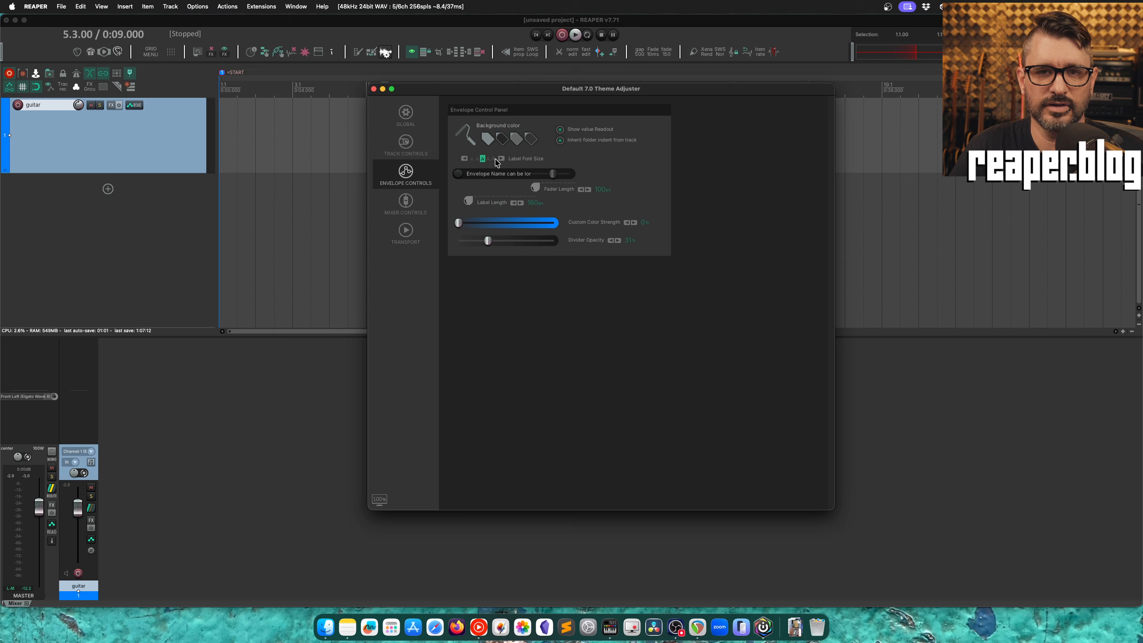
{"action": "left_click", "coordinate": [95, 133]}
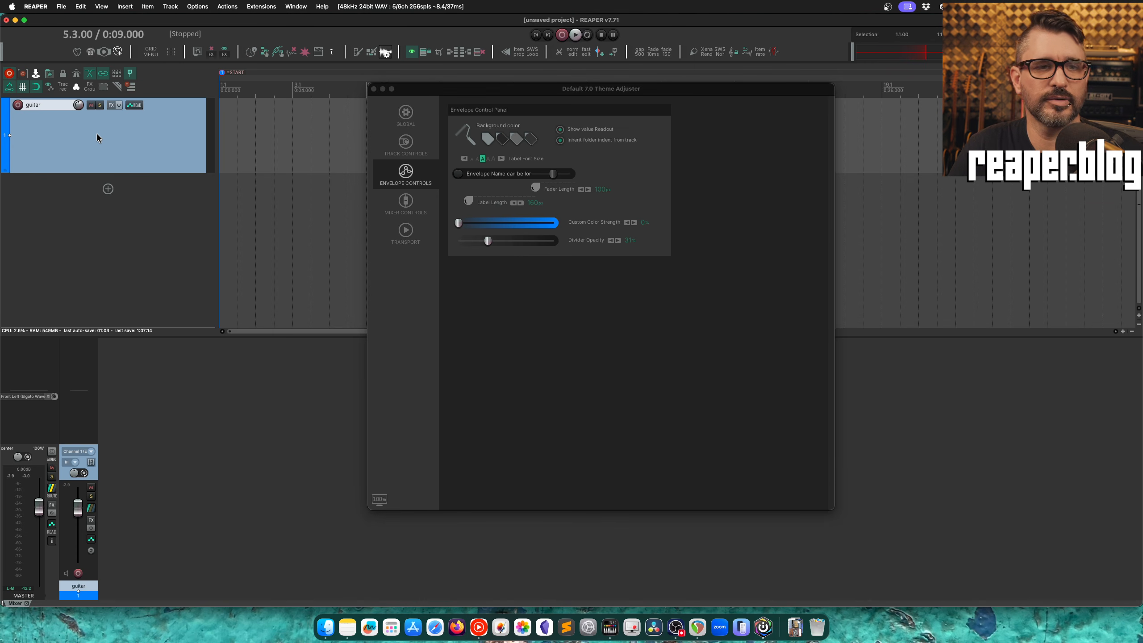
{"action": "key", "text": "v"}
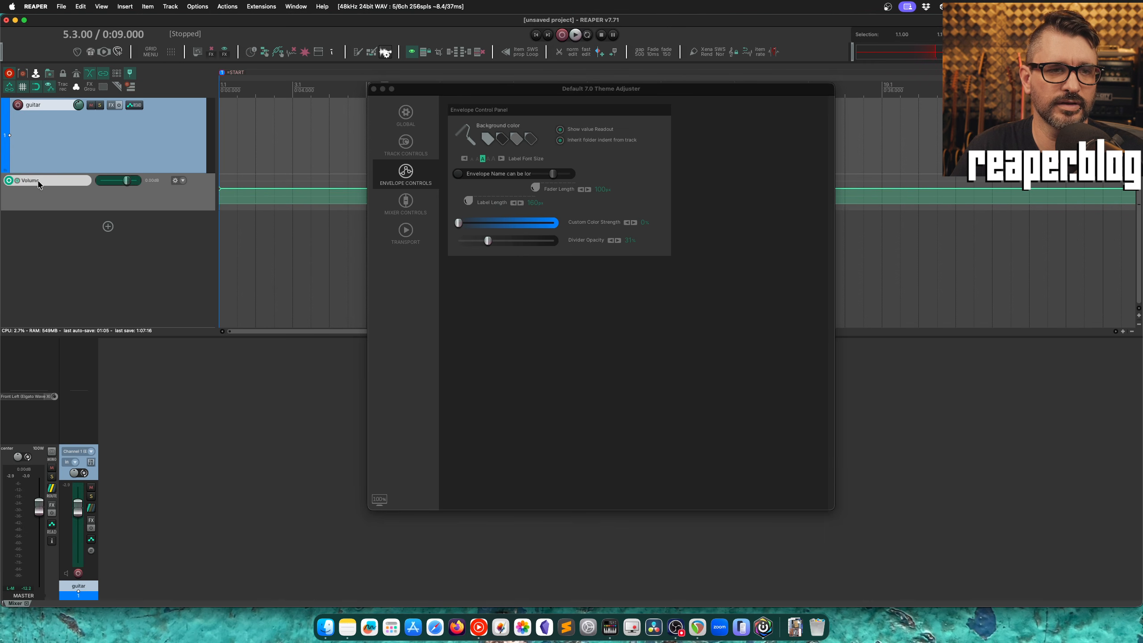
Try the smallest and largest envelope label font sizes, and set it to the second smallest
{"action": "left_click", "coordinate": [465, 159]}
{"action": "left_click", "coordinate": [465, 158]}
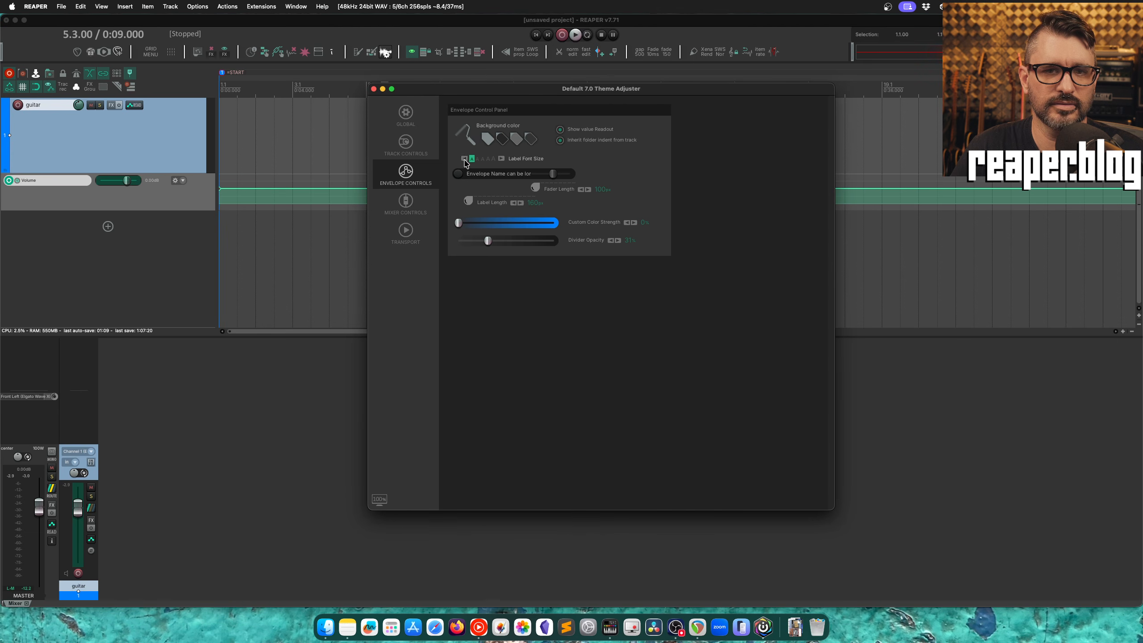
{"action": "left_click", "coordinate": [501, 159]}
{"action": "left_click", "coordinate": [502, 159]}
{"action": "left_click", "coordinate": [502, 158]}
{"action": "left_click", "coordinate": [501, 158]}
{"action": "left_click", "coordinate": [465, 159]}
{"action": "left_click", "coordinate": [465, 159]}
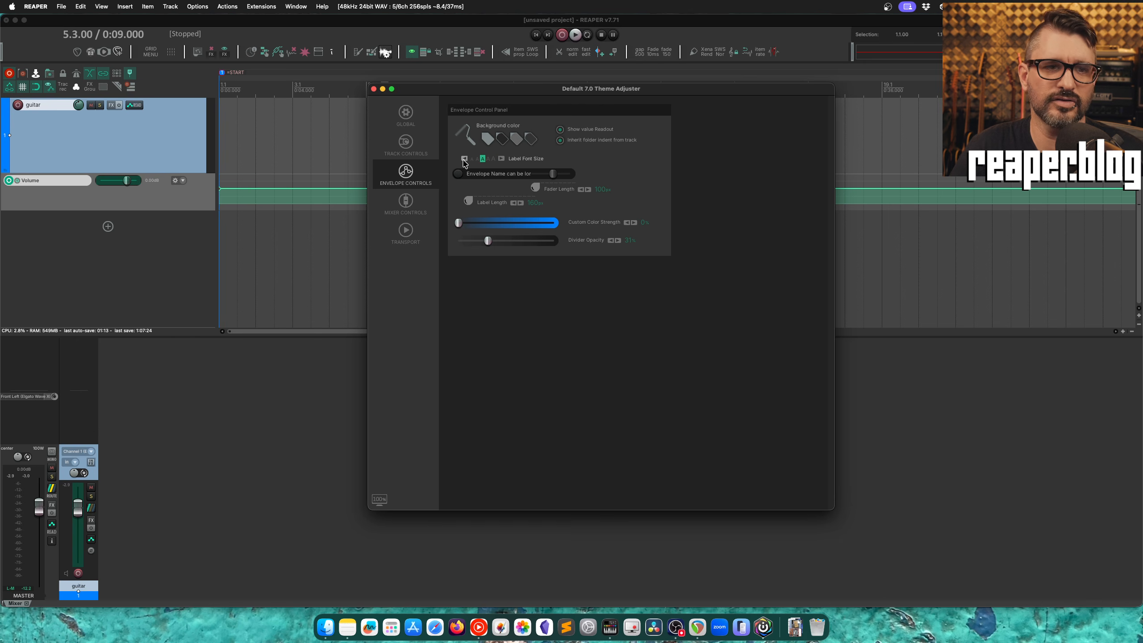
{"action": "left_click", "coordinate": [465, 158]}
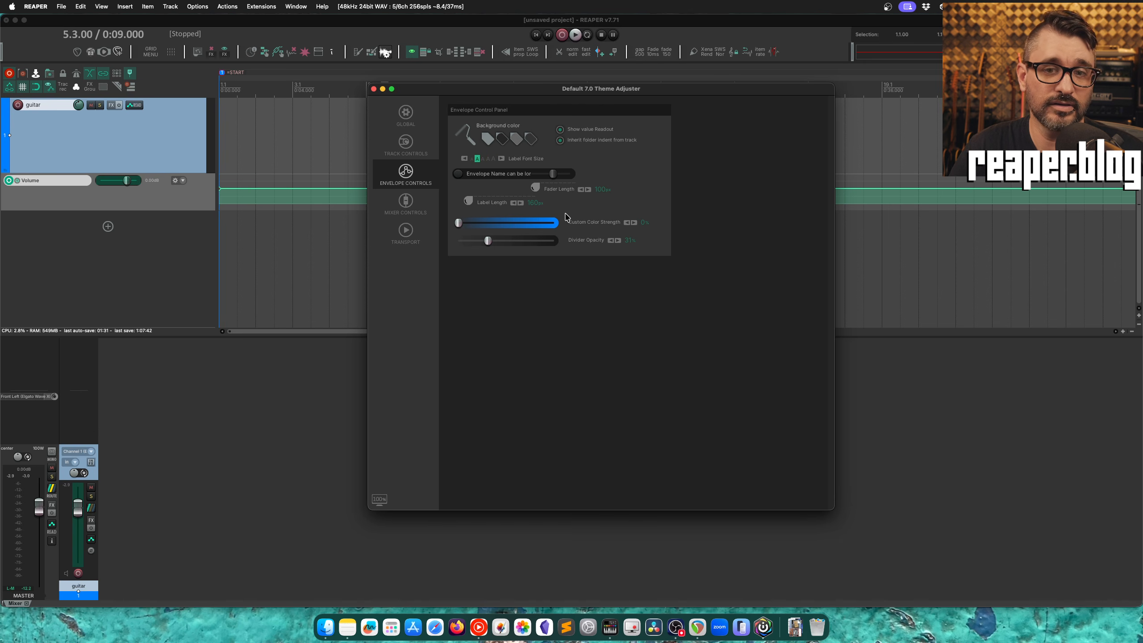
Set the mixer panel's label font size for Layout A to the largest in the mixer controls settings
{"action": "left_click", "coordinate": [417, 207]}
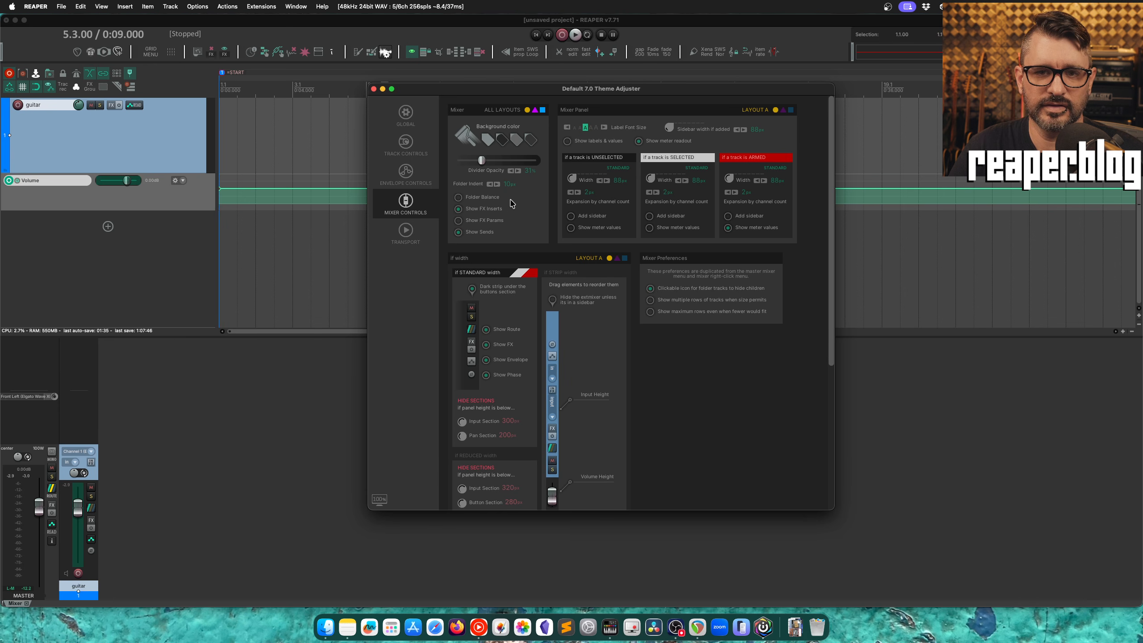
{"action": "left_click", "coordinate": [606, 128]}
{"action": "left_click", "coordinate": [605, 128]}
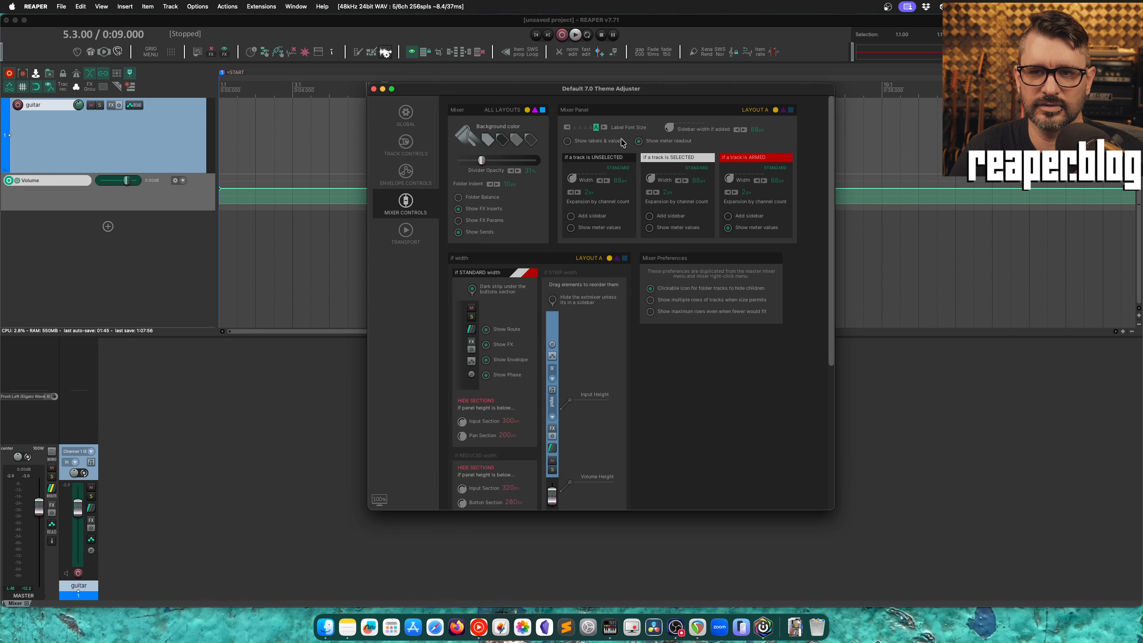
Open the transport theme settings and try smaller and larger selection font sizes, leaving it at the largest
{"action": "left_click", "coordinate": [405, 232]}
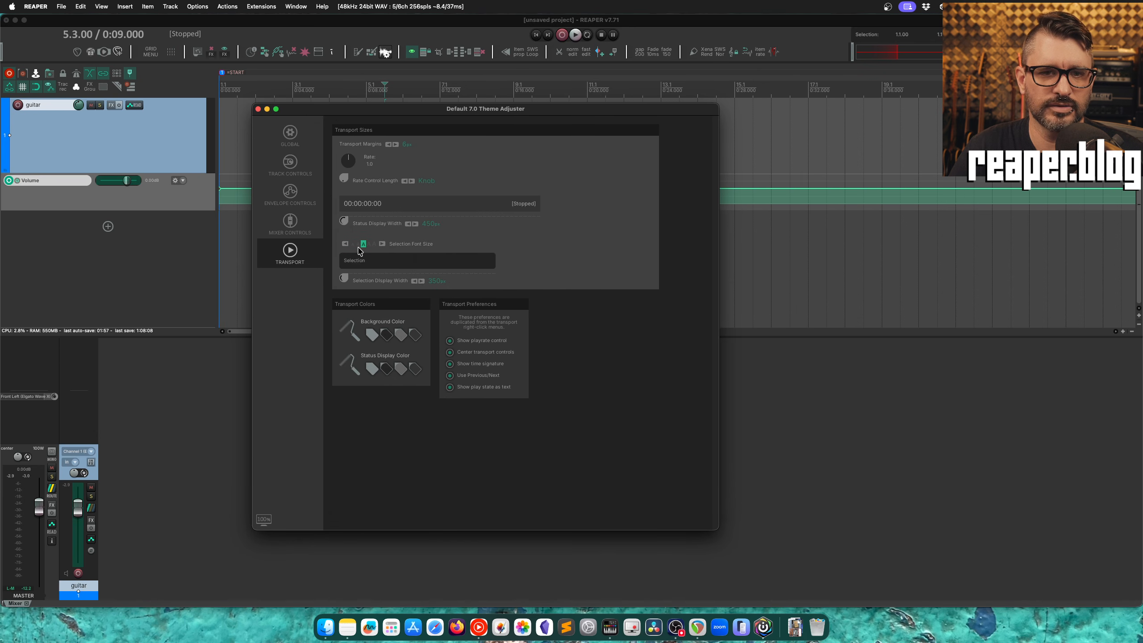
{"action": "left_click", "coordinate": [381, 244]}
{"action": "left_click", "coordinate": [381, 244]}
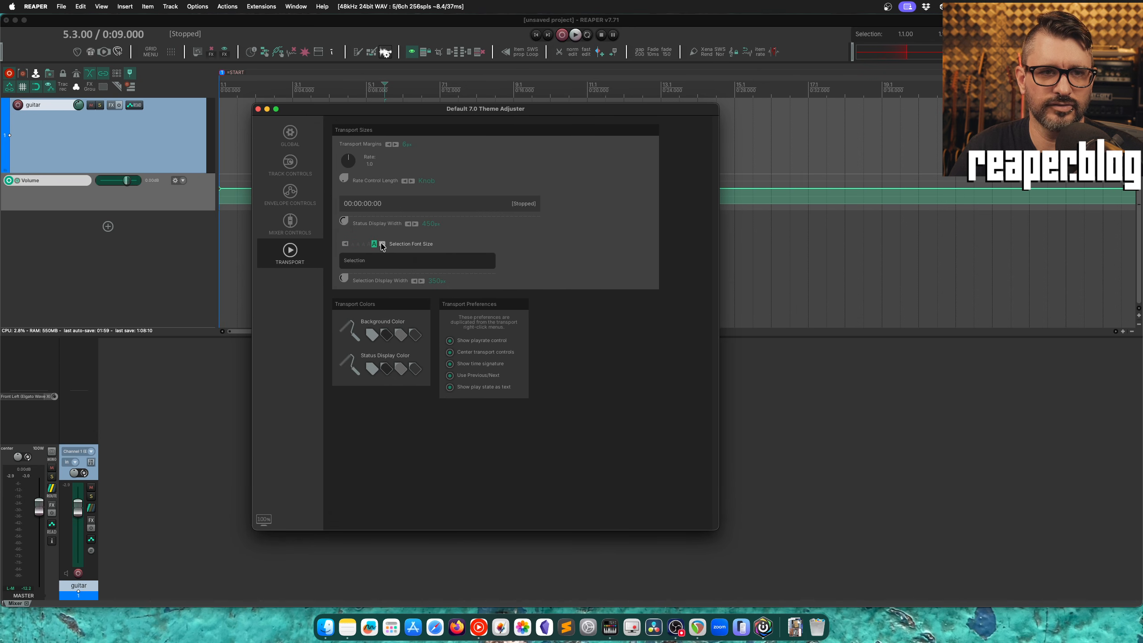
{"action": "left_click", "coordinate": [345, 244]}
{"action": "left_click", "coordinate": [346, 244]}
{"action": "left_click", "coordinate": [345, 244]}
{"action": "left_click", "coordinate": [346, 245]}
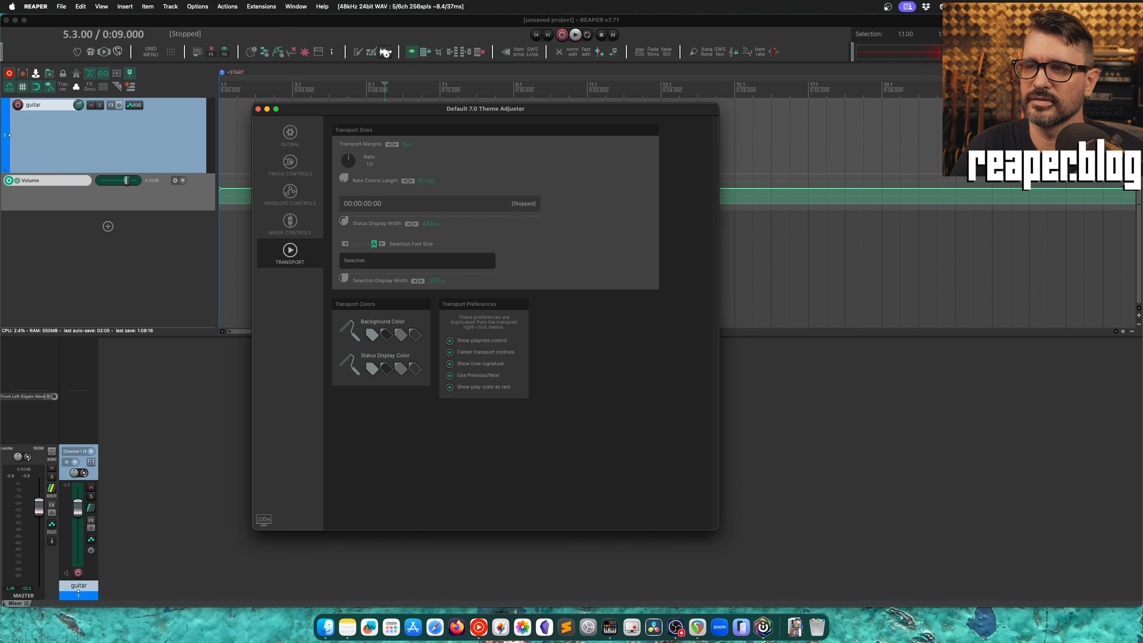
Narrow the main window to bring the transport's selection display into view, and set the selection font size to the smallest
{"action": "left_click", "coordinate": [1133, 87]}
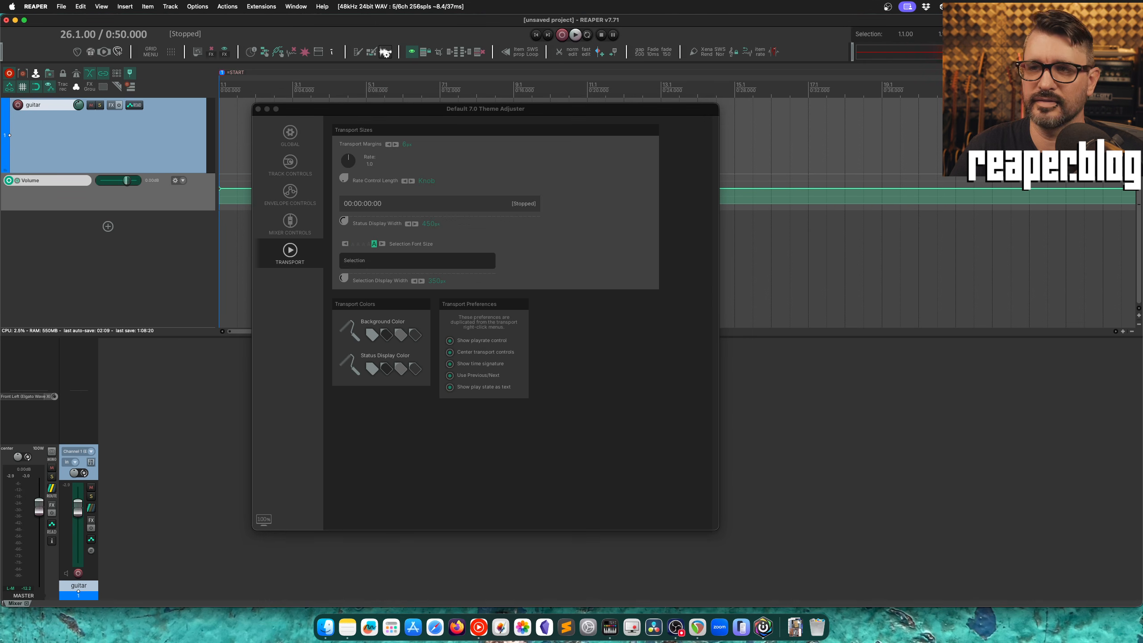
{"action": "left_click_drag", "start_coordinate": [1141, 66], "coordinate": [850, 65]}
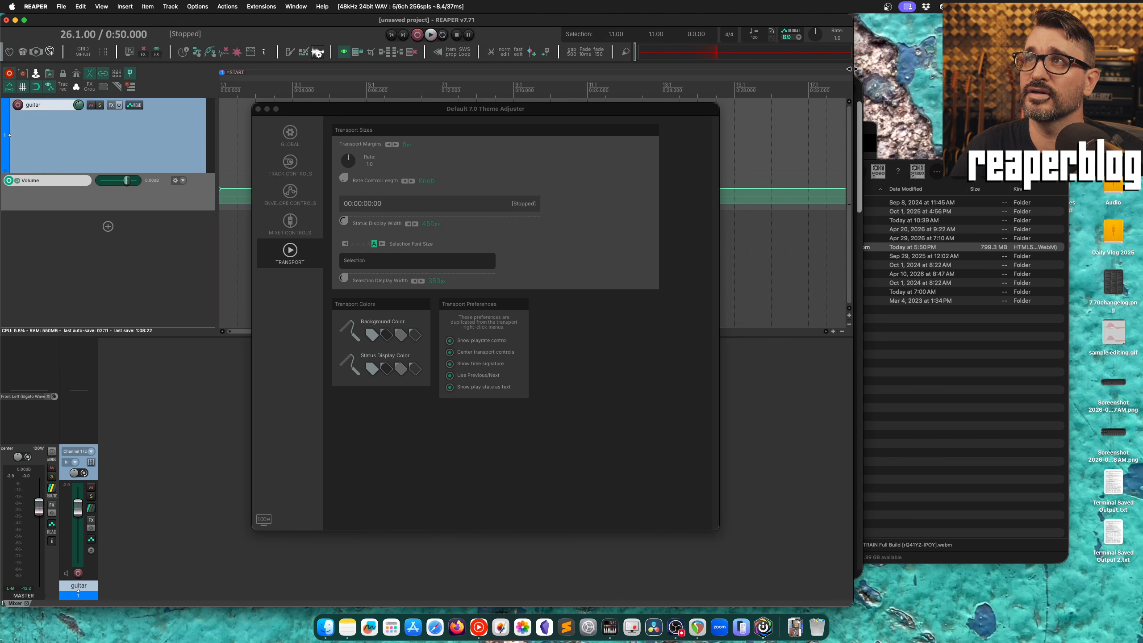
{"action": "left_click", "coordinate": [345, 244]}
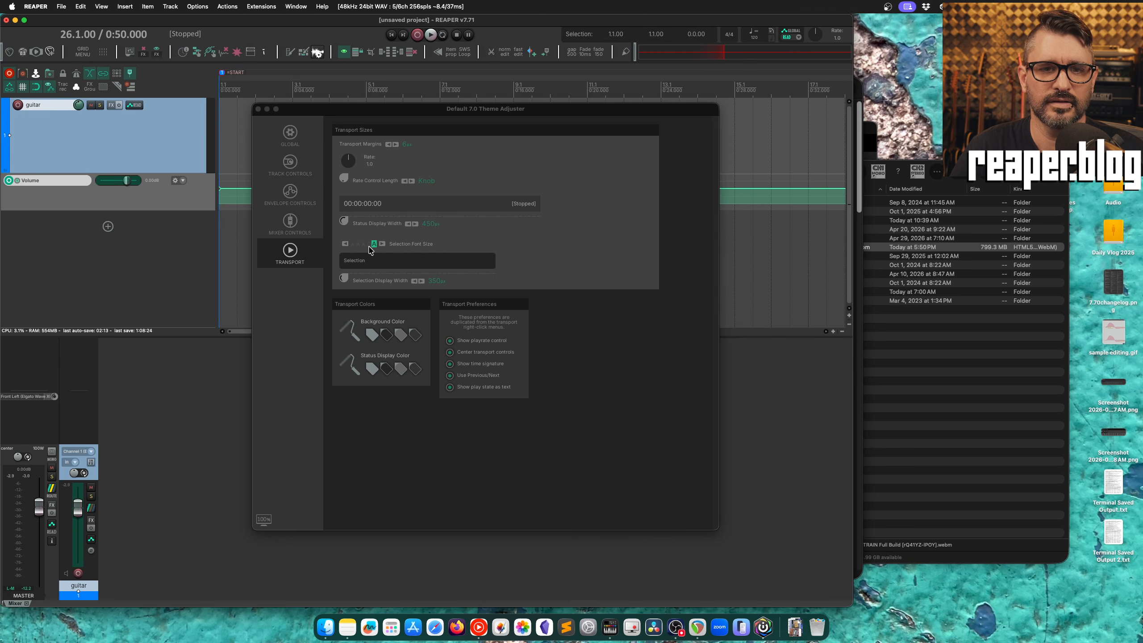
{"action": "left_click", "coordinate": [345, 244]}
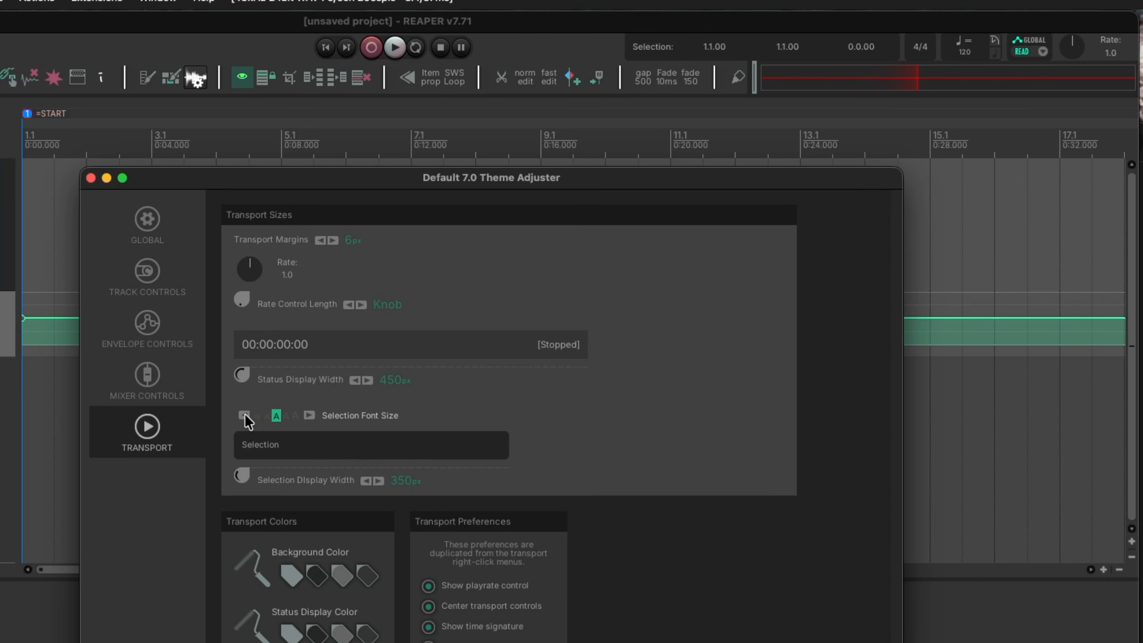
{"action": "left_click", "coordinate": [244, 414]}
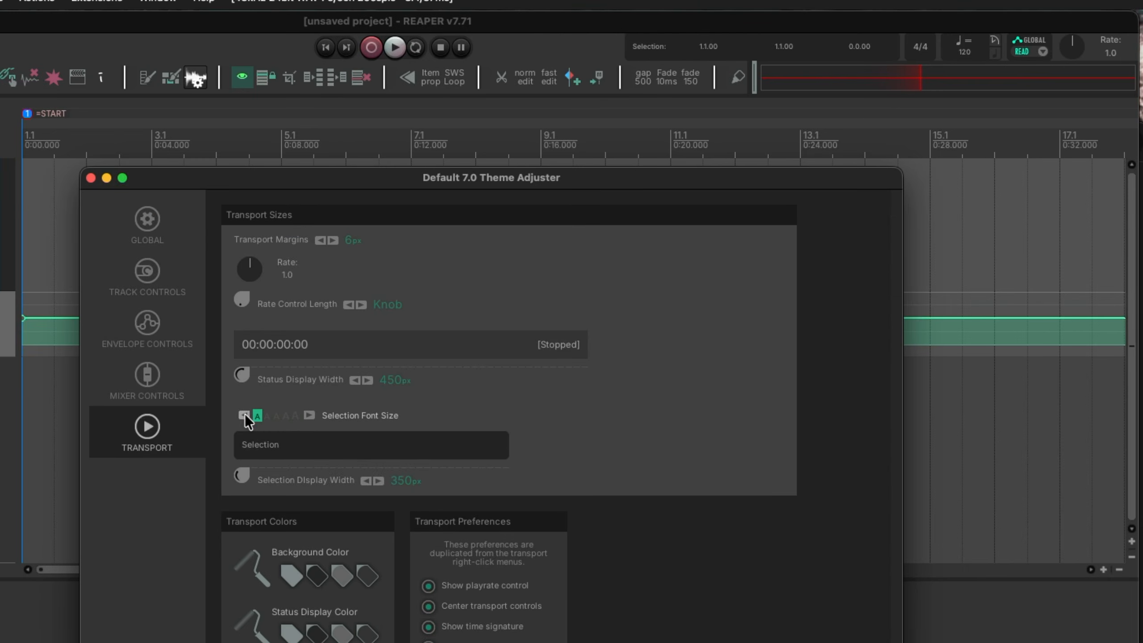
Increase the transport's selection font size by three steps
{"action": "left_click", "coordinate": [313, 414]}
{"action": "left_click", "coordinate": [309, 415]}
{"action": "left_click", "coordinate": [309, 415]}
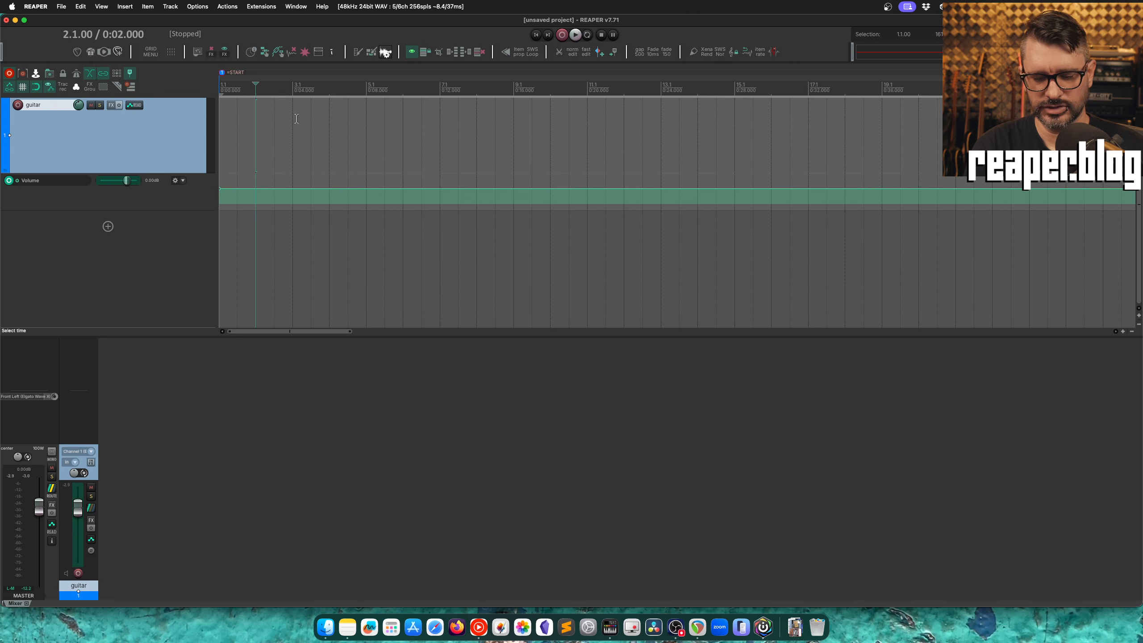
Find the actions matching "theme tweak" and run "Theme development: Show theme tweak/configuration window"
{"action": "key", "text": "shift+slash"}
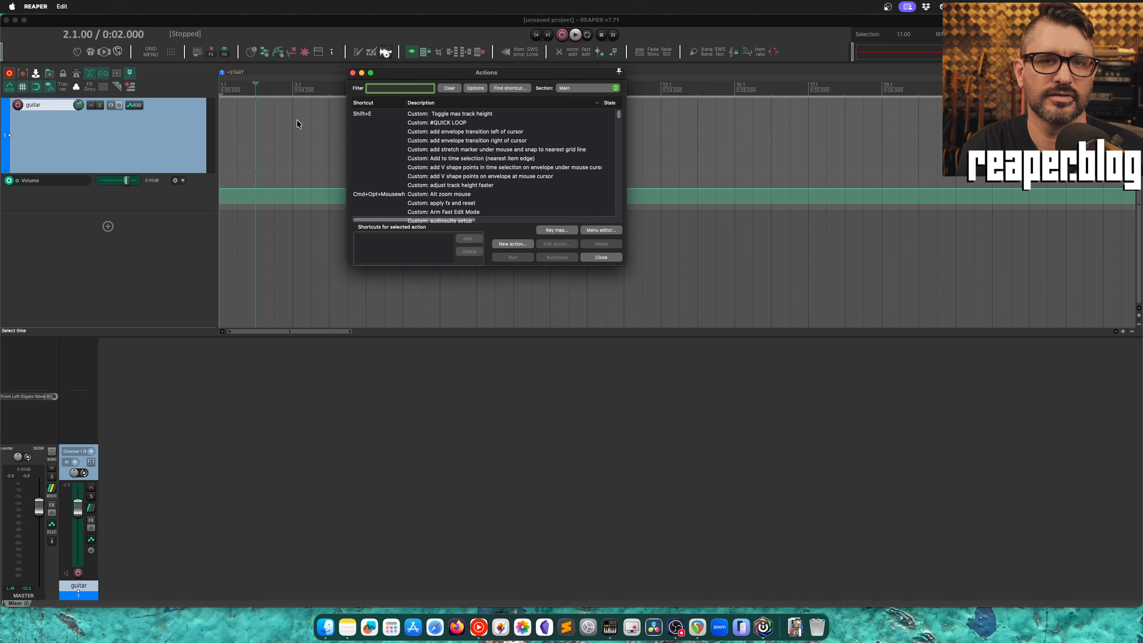
{"action": "type", "text": "theme tweak"}
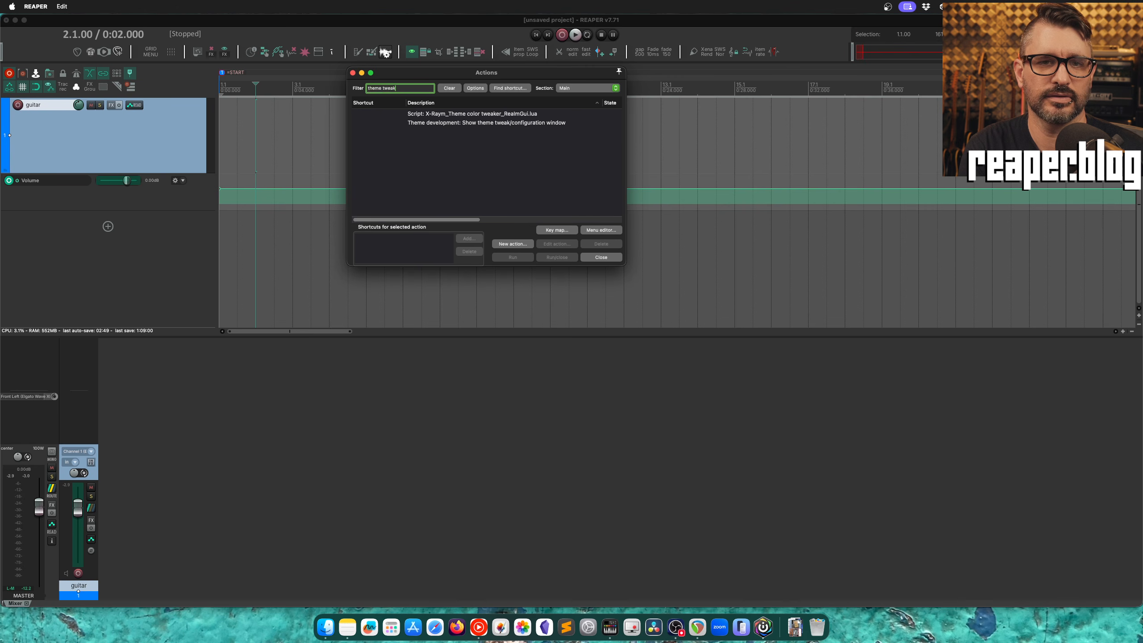
{"action": "key", "text": "Tab"}
{"action": "key", "text": "Down"}
{"action": "key", "text": "Down"}
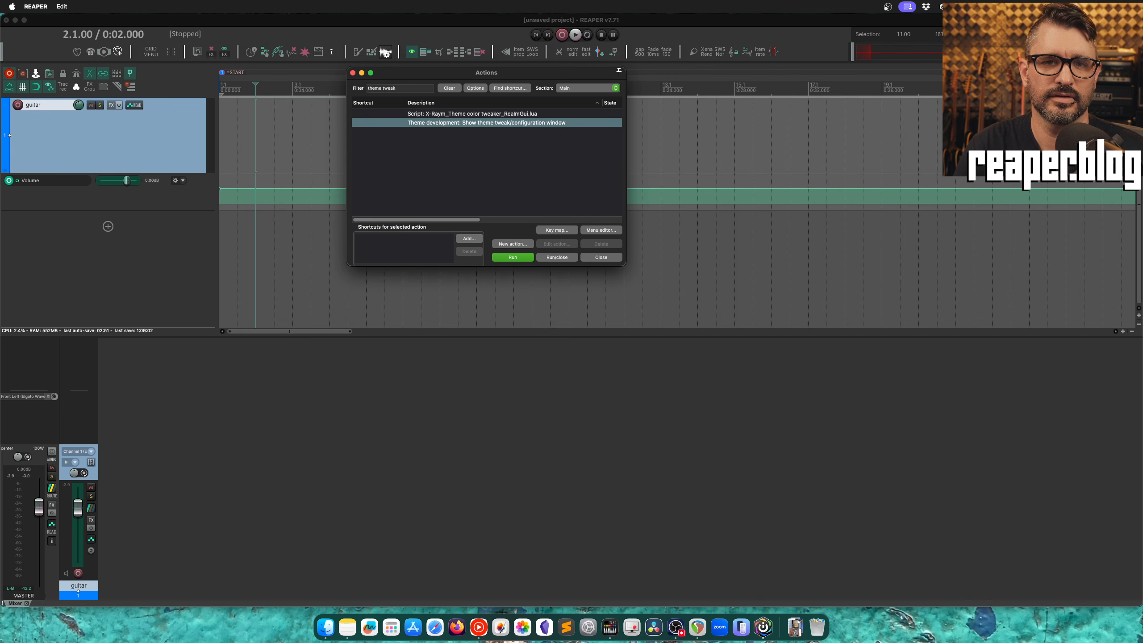
{"action": "key", "text": "Return"}
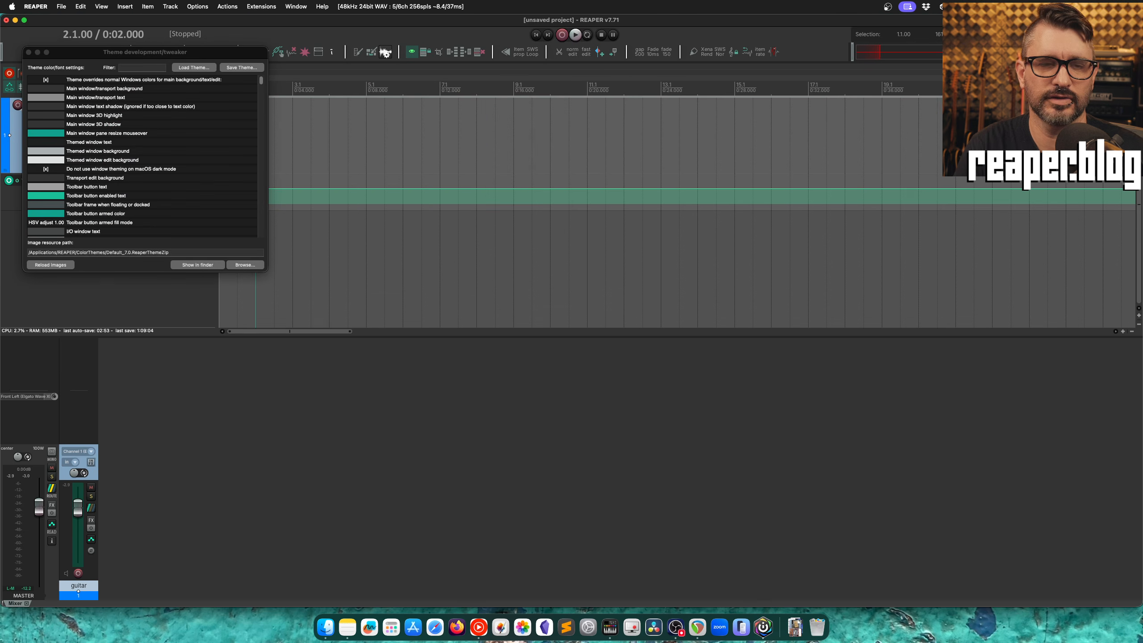
Filter the theme color/font settings by "font" and move the tweaker window clear of the track panel
{"action": "left_click", "coordinate": [138, 67]}
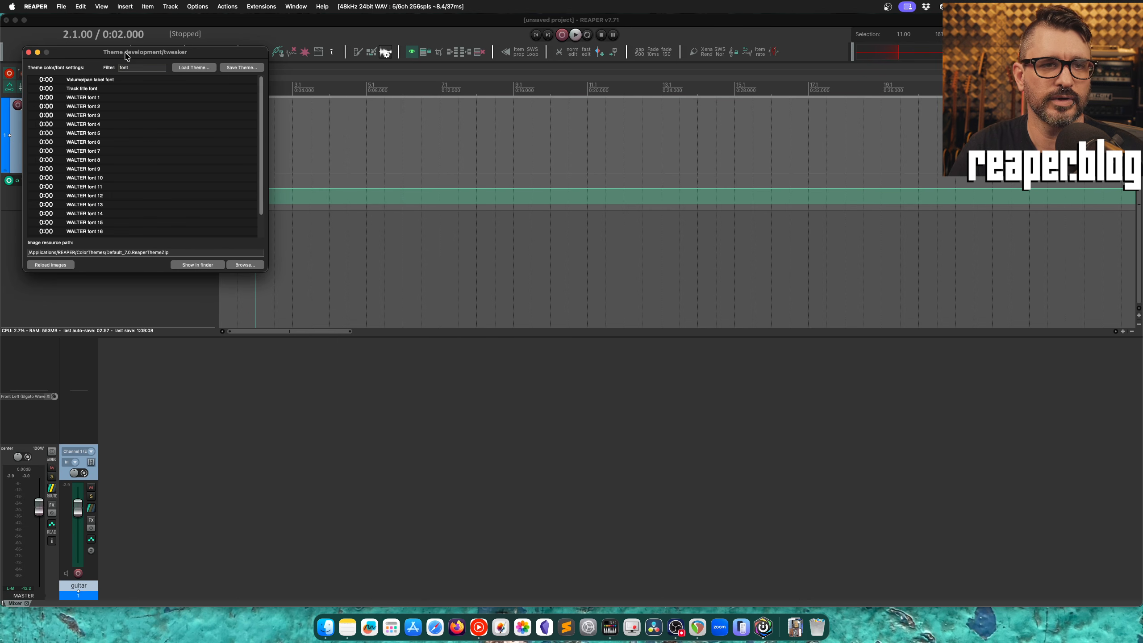
{"action": "left_click_drag", "start_coordinate": [128, 53], "coordinate": [390, 88]}
{"action": "scroll", "coordinate": [386, 225], "scroll_direction": "down", "scroll_amount": 2}
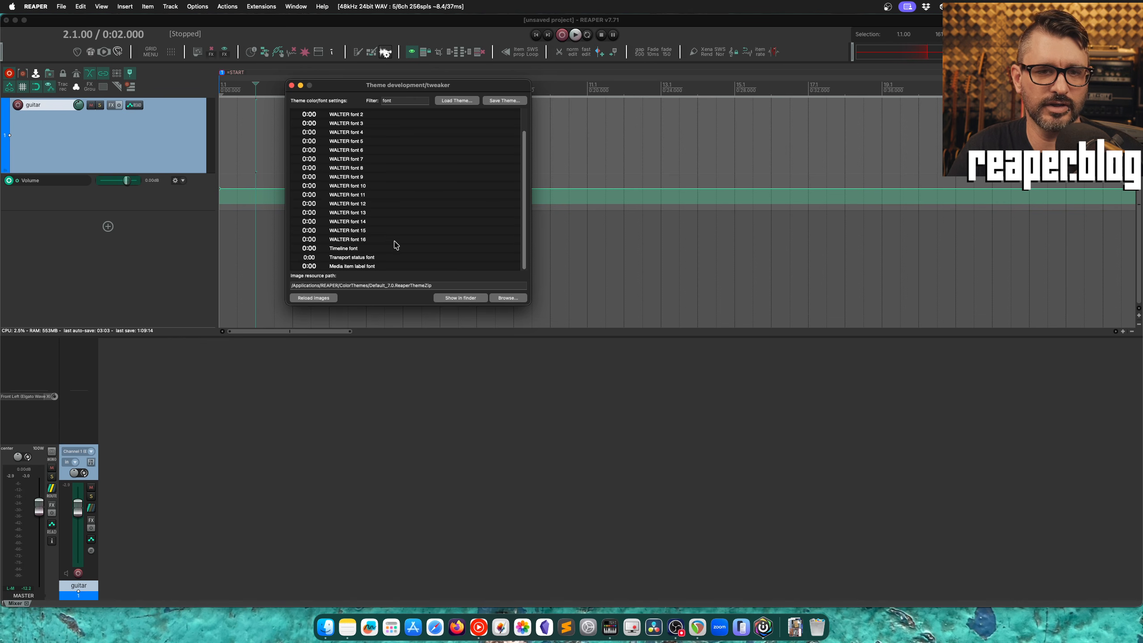
Try Bungee as the transport status font
{"action": "double_click", "coordinate": [319, 261]}
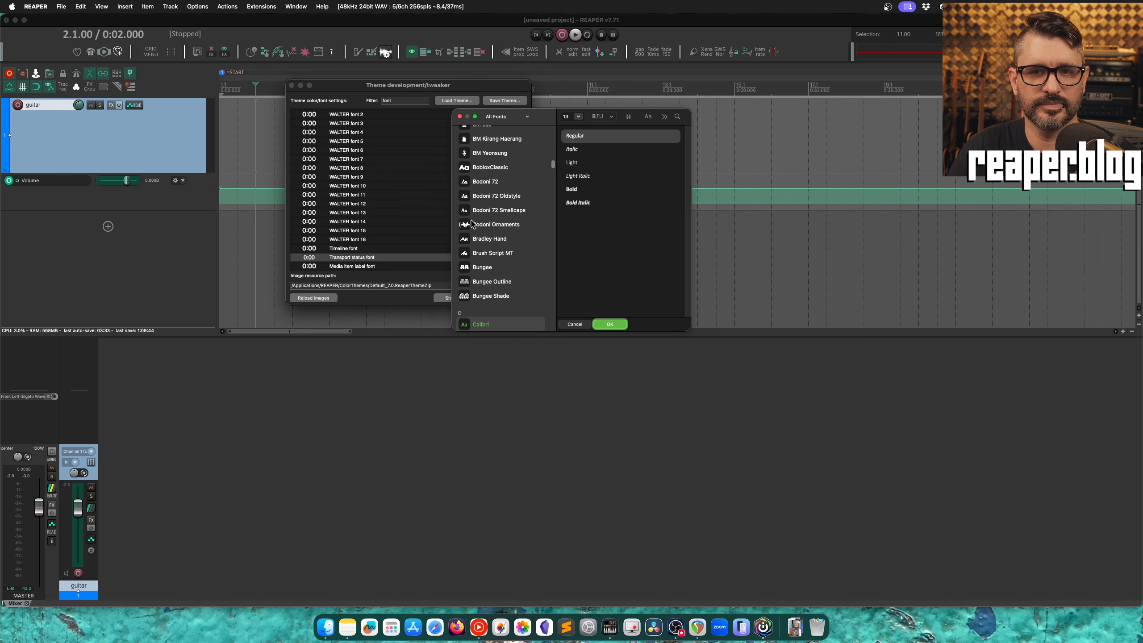
{"action": "left_click", "coordinate": [482, 267]}
{"action": "left_click", "coordinate": [610, 324]}
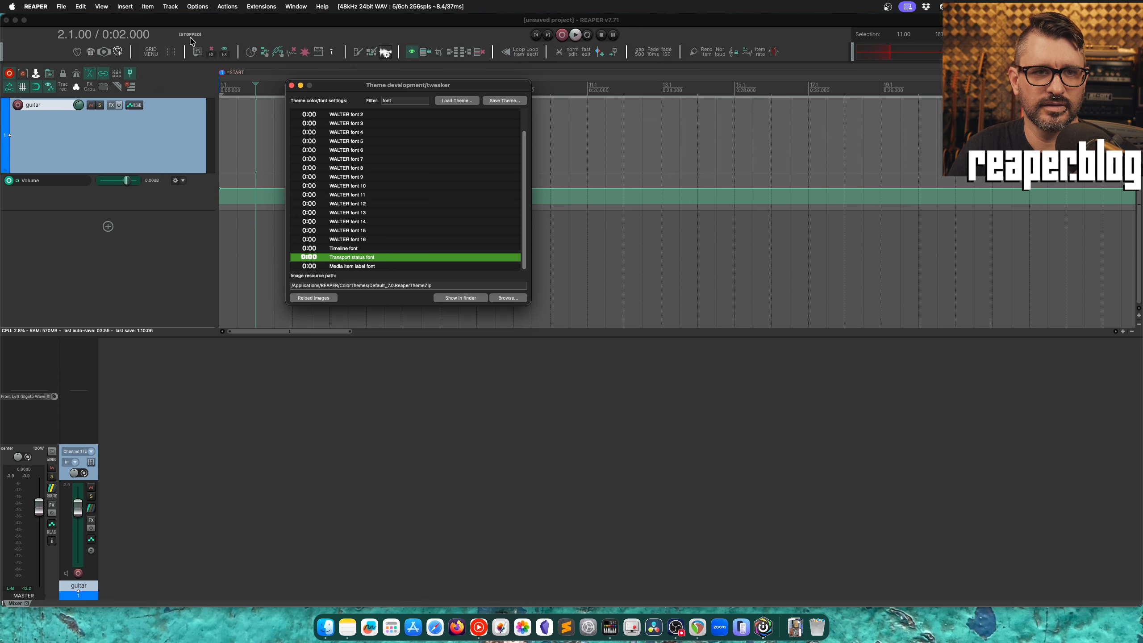
Set the transport status font to Calibri
{"action": "left_click", "coordinate": [312, 257]}
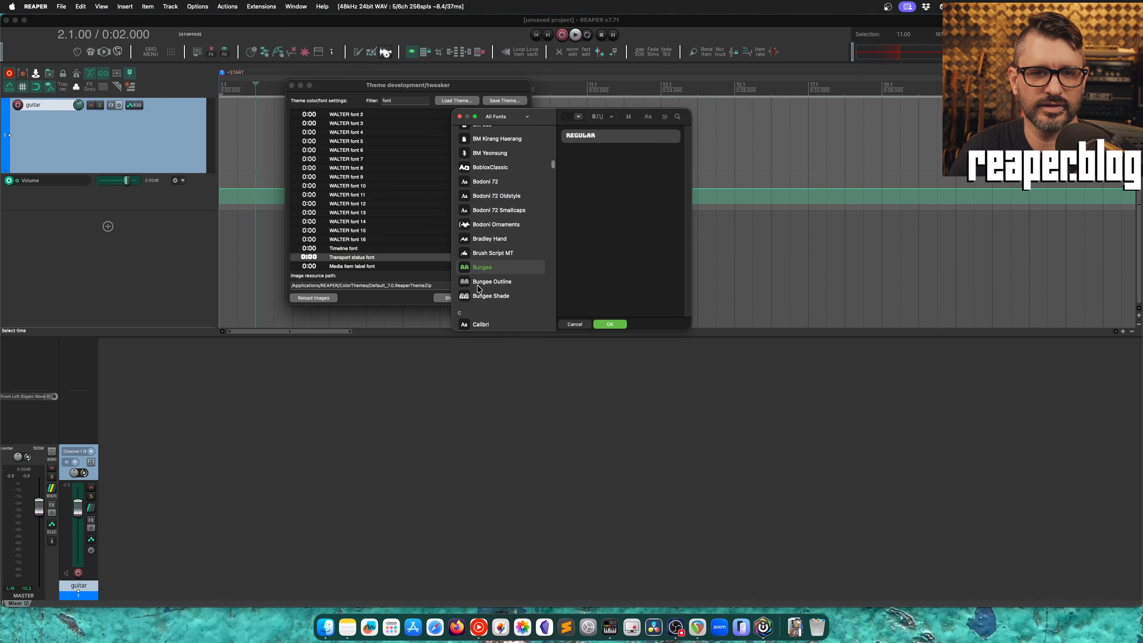
{"action": "left_click", "coordinate": [484, 324]}
{"action": "left_click", "coordinate": [610, 324]}
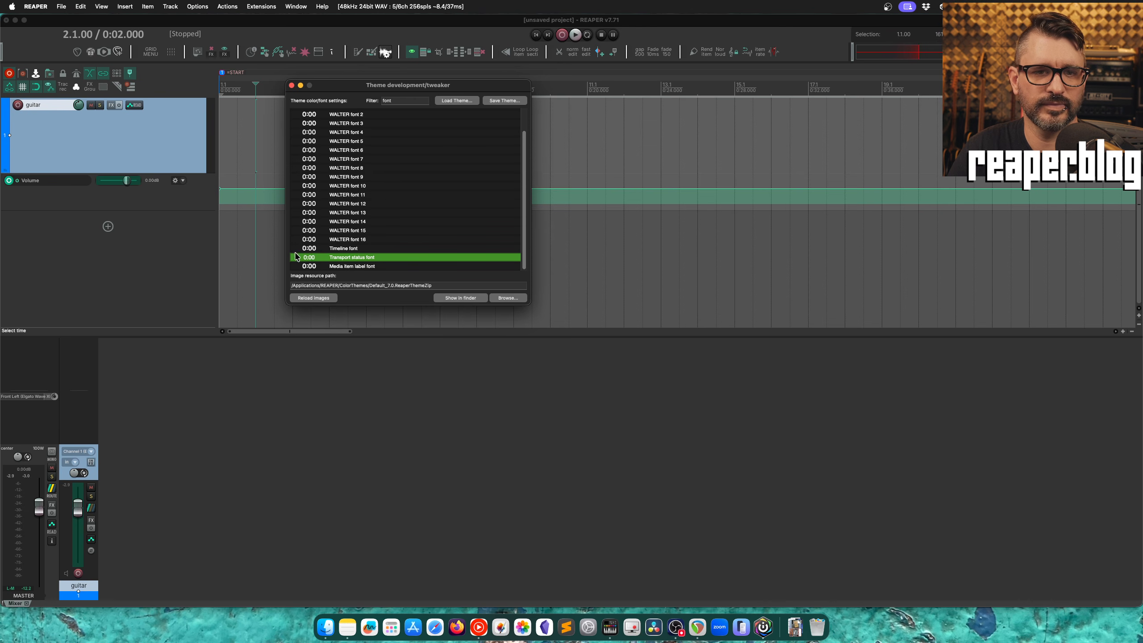
Set the timeline font size to 24
{"action": "left_click", "coordinate": [306, 250]}
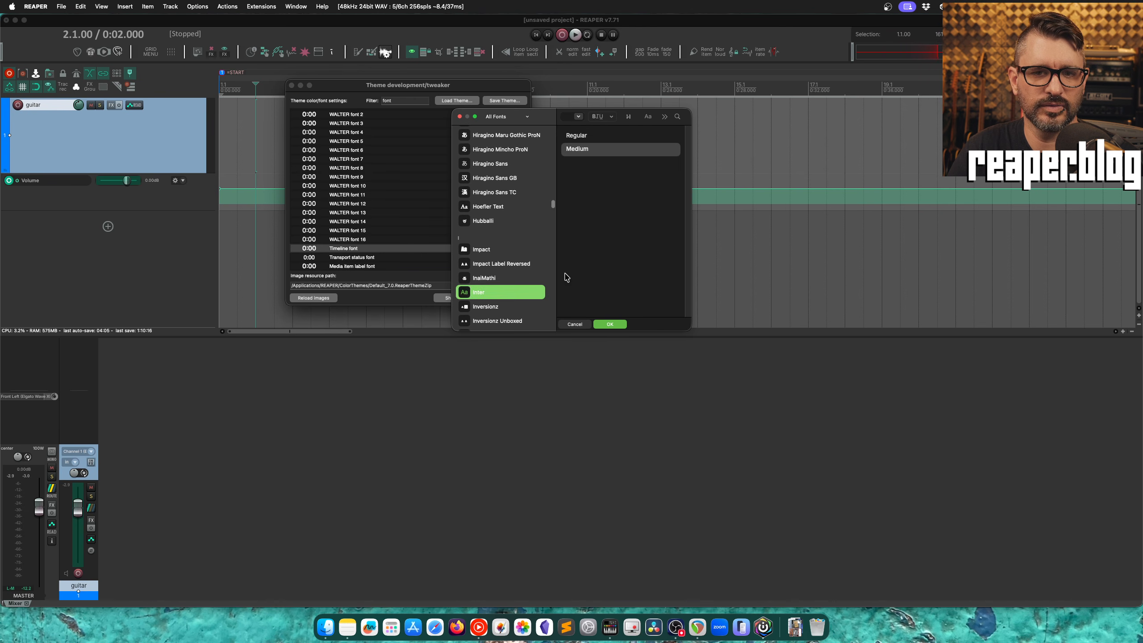
{"action": "left_click", "coordinate": [579, 117]}
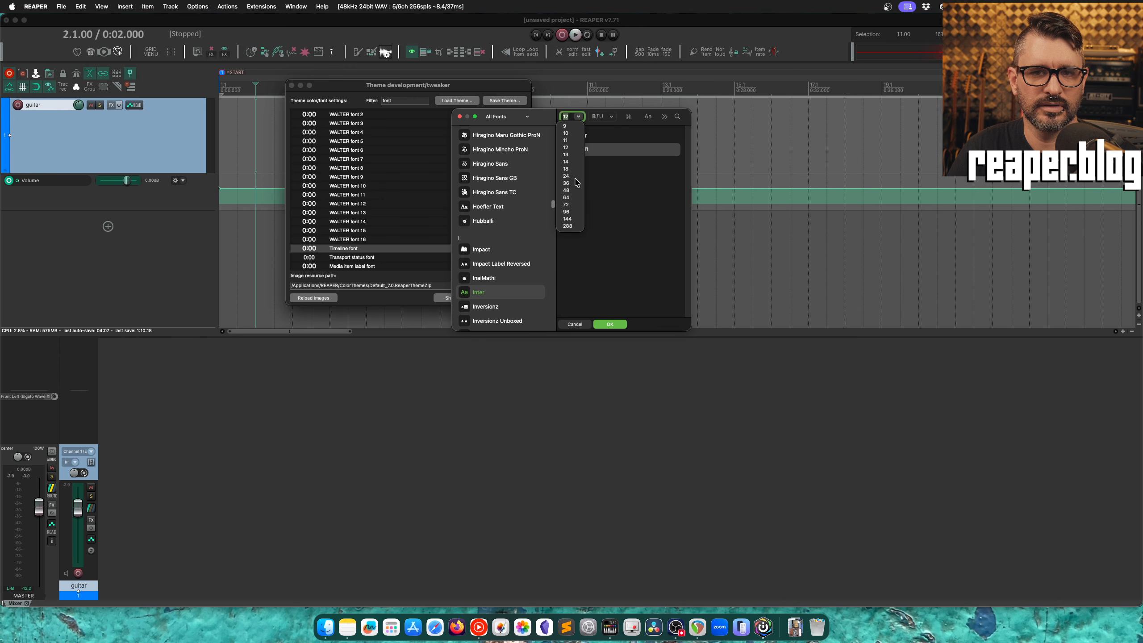
{"action": "left_click", "coordinate": [576, 176]}
{"action": "left_click", "coordinate": [610, 324]}
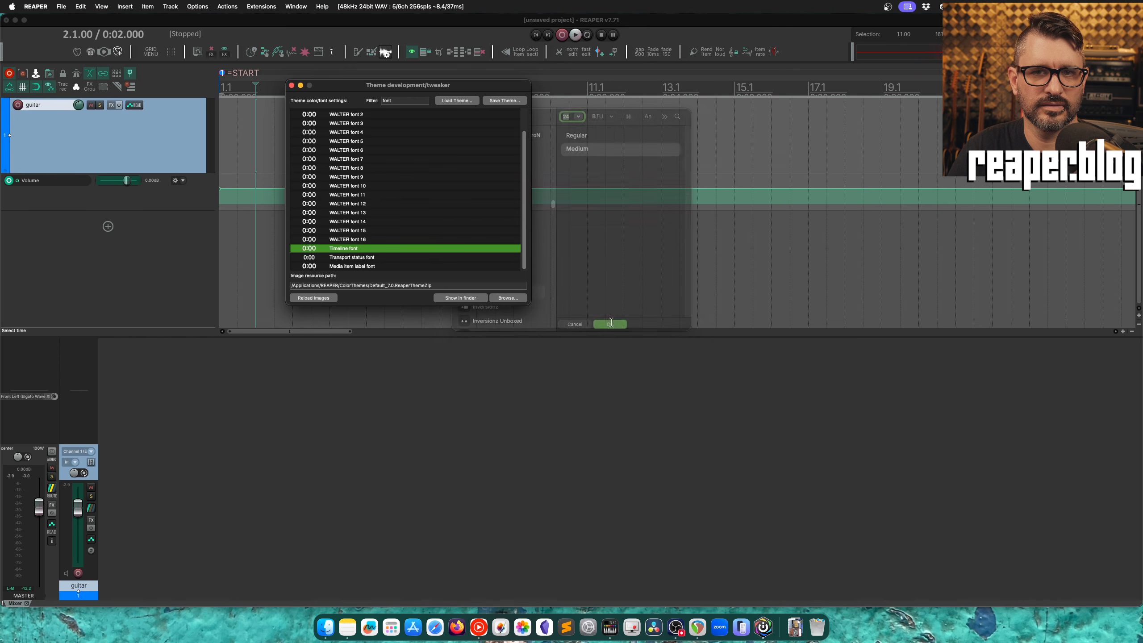
Move the tweaker window out of the way and try to make the timeline ruler taller
{"action": "left_click_drag", "start_coordinate": [478, 89], "coordinate": [533, 244]}
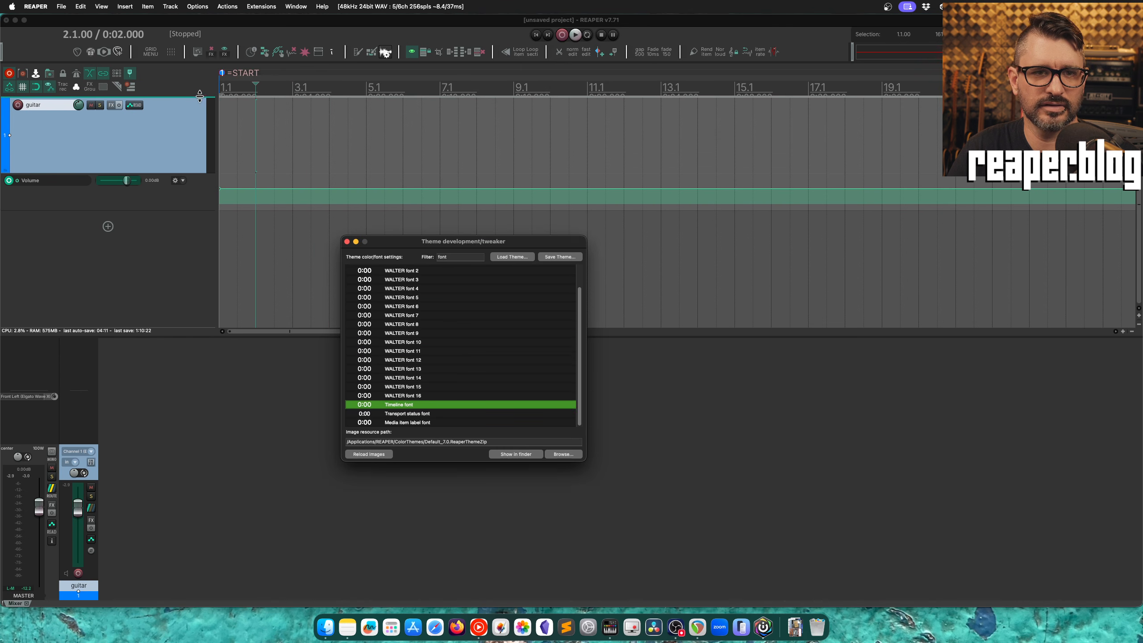
{"action": "left_click_drag", "start_coordinate": [201, 95], "coordinate": [208, 129]}
{"action": "left_click_drag", "start_coordinate": [452, 243], "coordinate": [468, 163]}
{"action": "left_click_drag", "start_coordinate": [206, 129], "coordinate": [206, 94]}
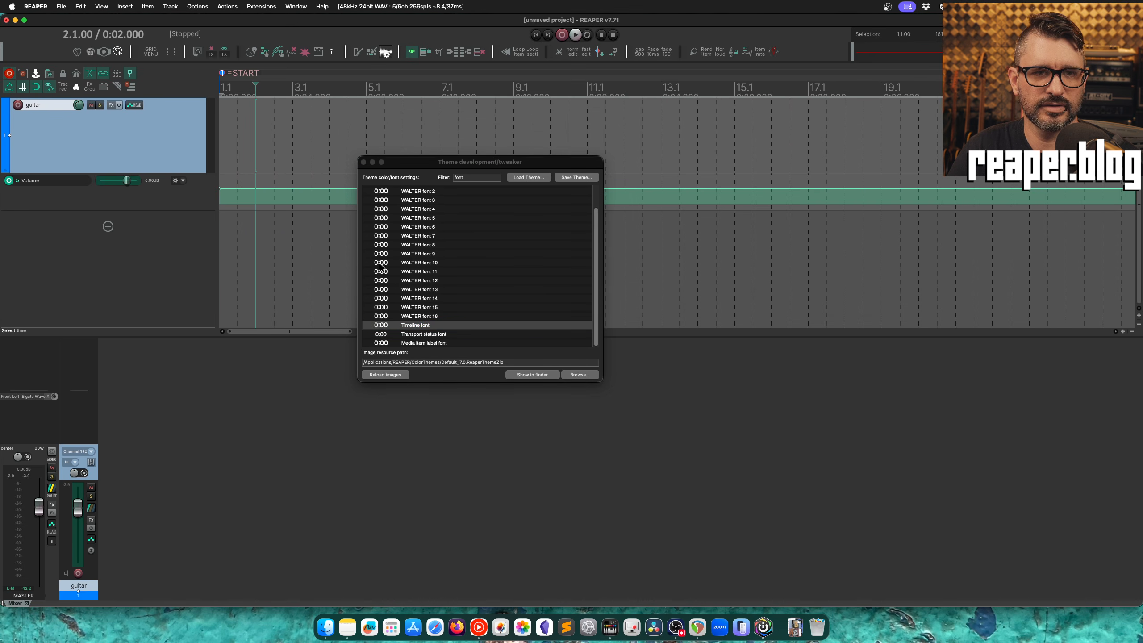
Set the timeline font size to 12
{"action": "left_click", "coordinate": [381, 325]}
{"action": "left_click", "coordinate": [577, 117]}
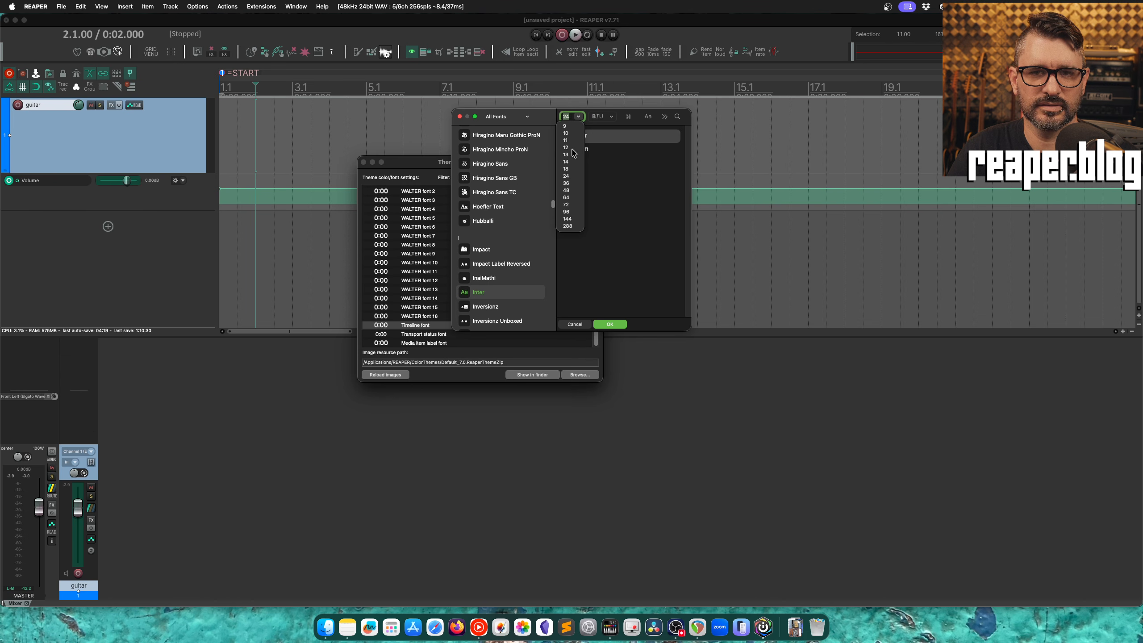
{"action": "left_click", "coordinate": [573, 148]}
{"action": "left_click", "coordinate": [606, 325]}
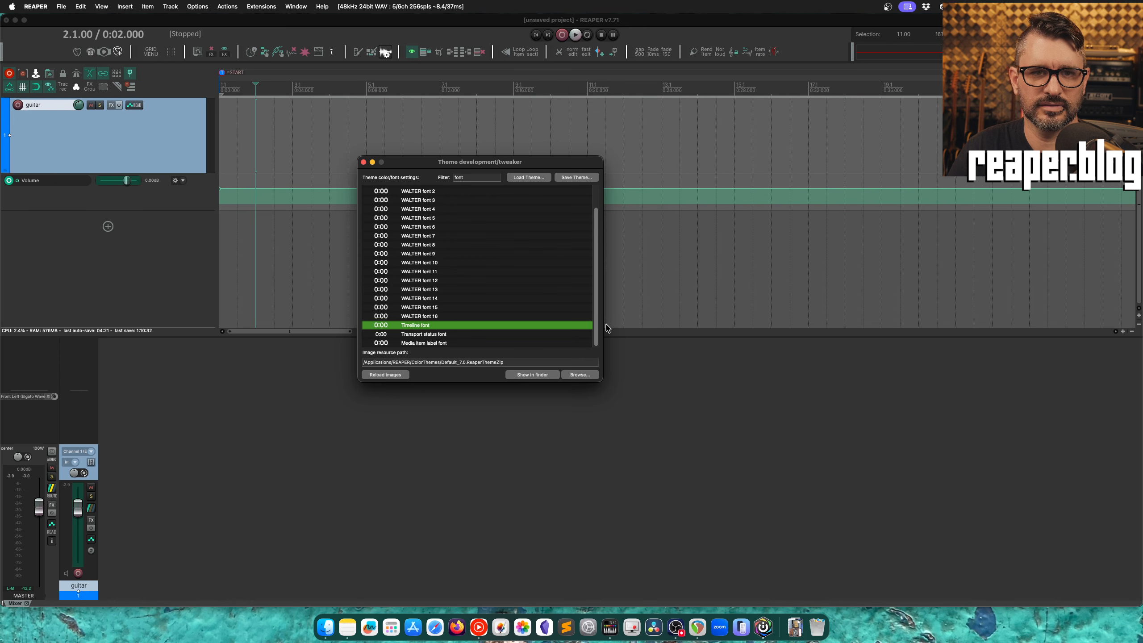
In the advanced UI/system settings of the General preferences, set the font size adjustment for theme/arrange/ruler to 1.25
{"action": "left_click", "coordinate": [338, 144]}
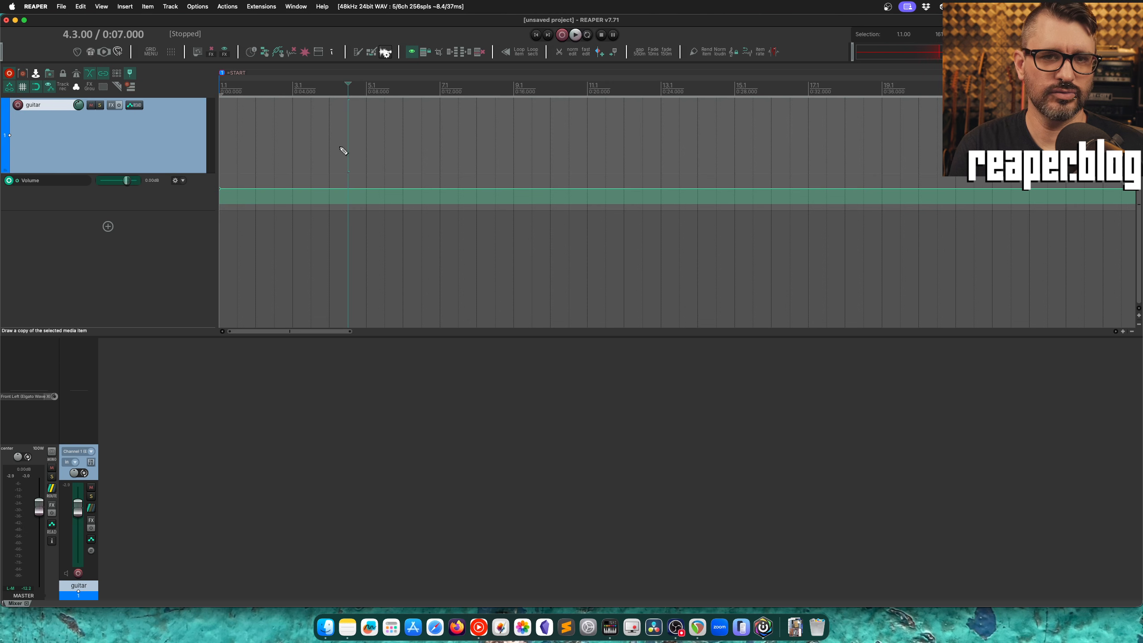
{"action": "key", "text": "super+comma"}
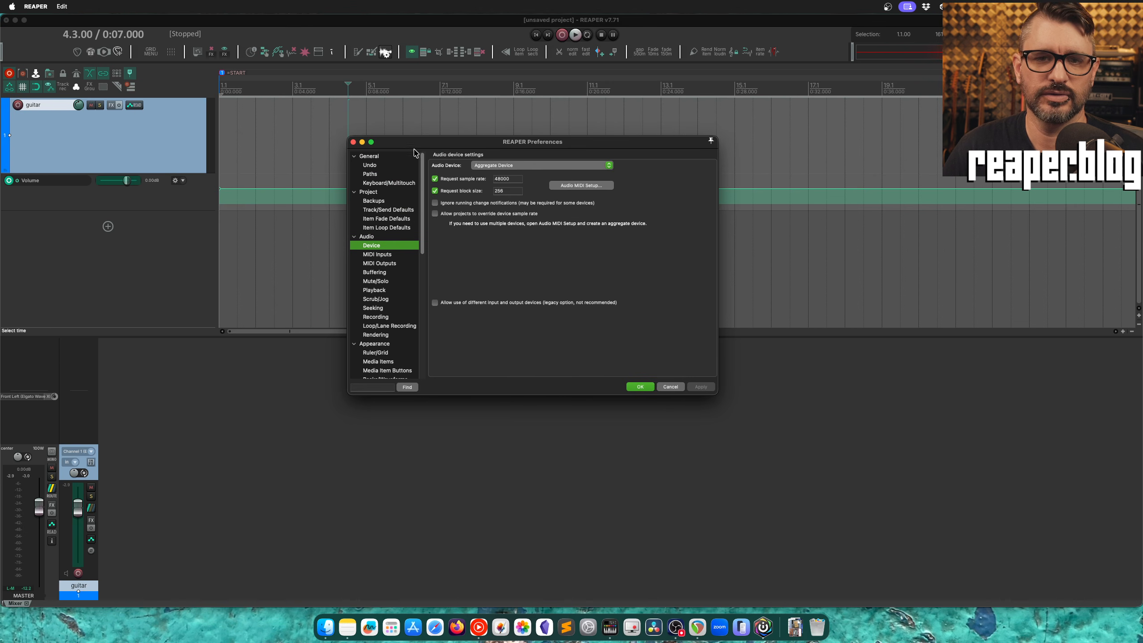
{"action": "left_click", "coordinate": [379, 156]}
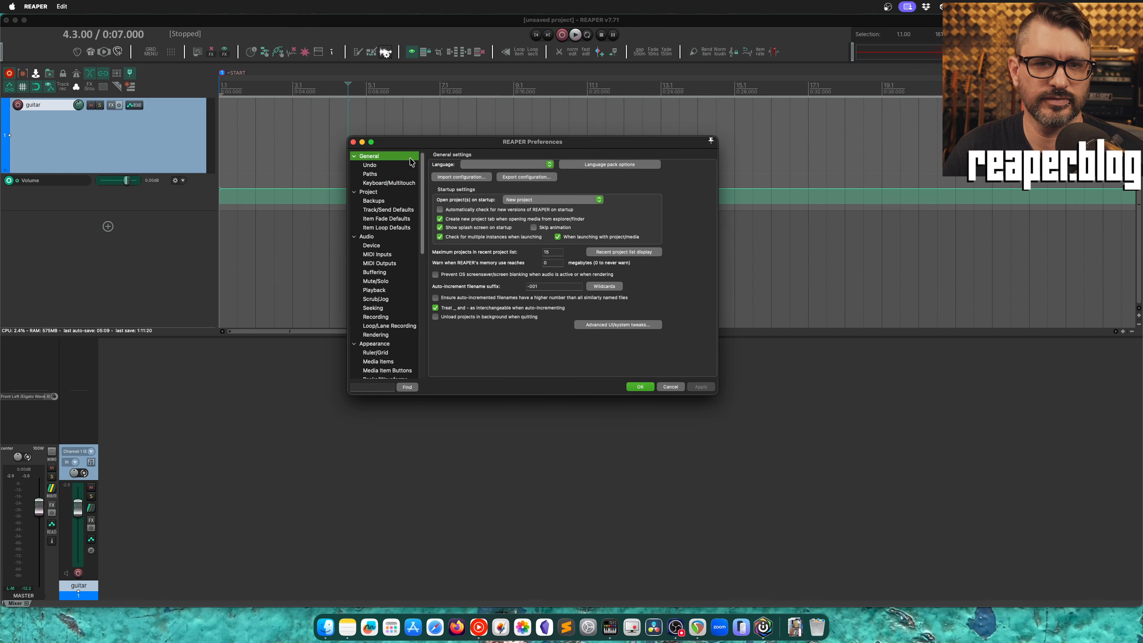
{"action": "left_click", "coordinate": [618, 325]}
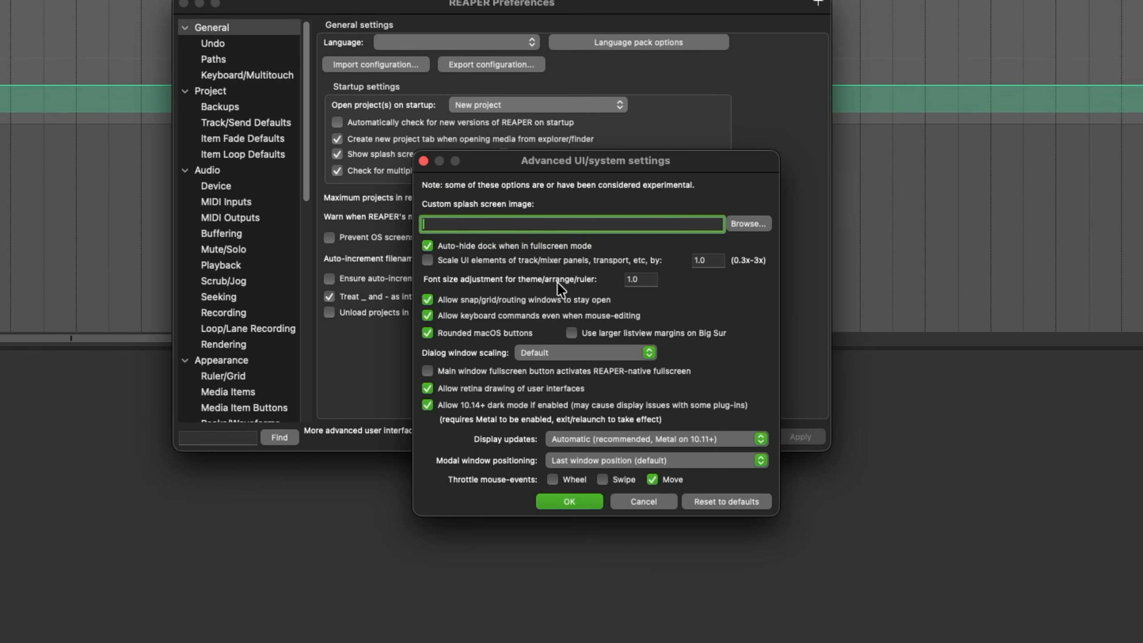
{"action": "left_click", "coordinate": [648, 280]}
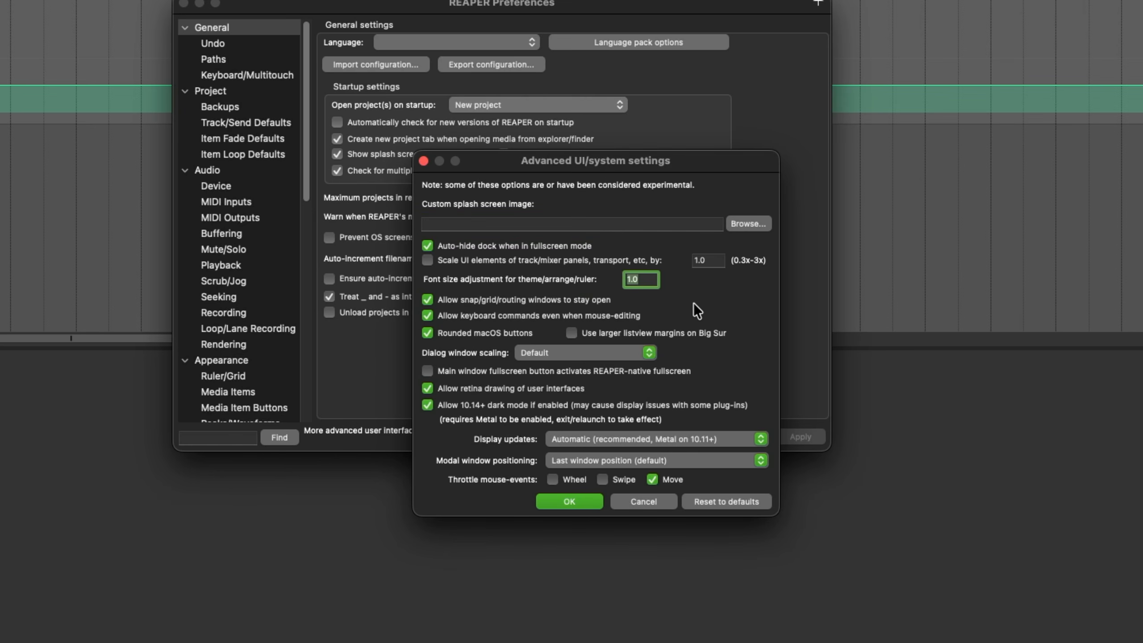
{"action": "type", "text": "1"}
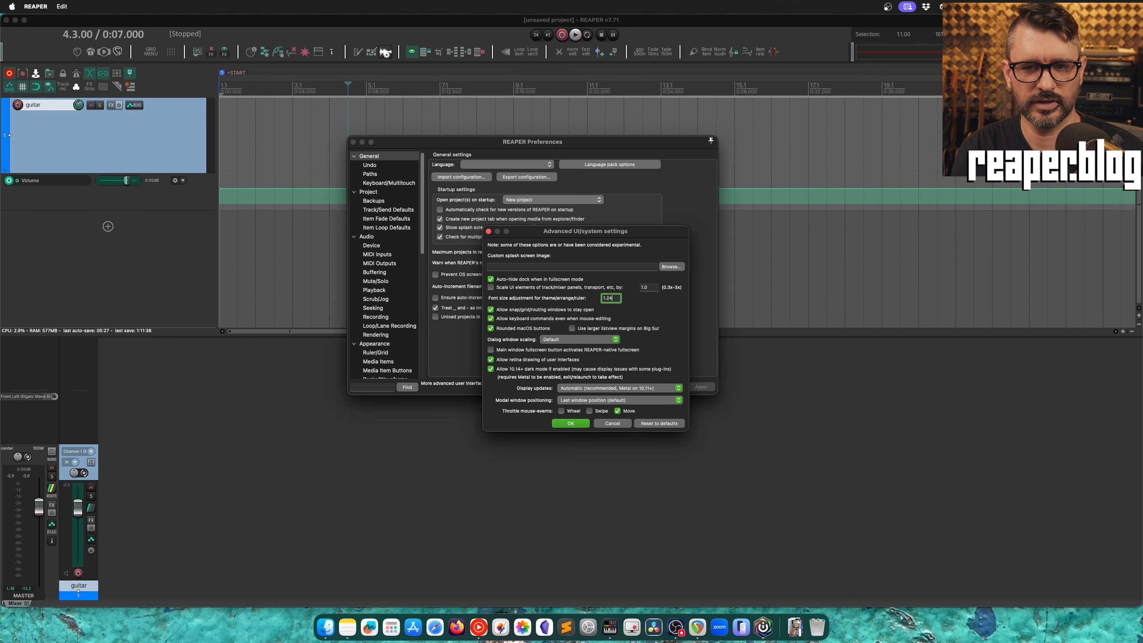
{"action": "key", "text": "Return"}
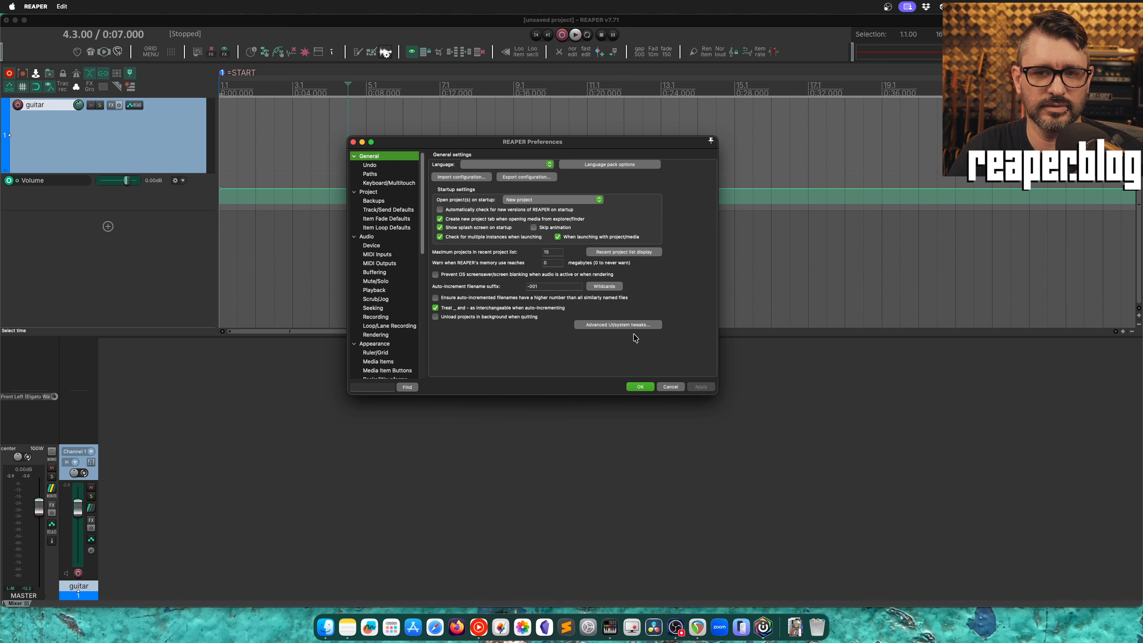
Set the font size adjustment for theme/arrange/ruler to .8 in the advanced UI/system settings
{"action": "left_click", "coordinate": [617, 324]}
{"action": "left_click", "coordinate": [618, 300]}
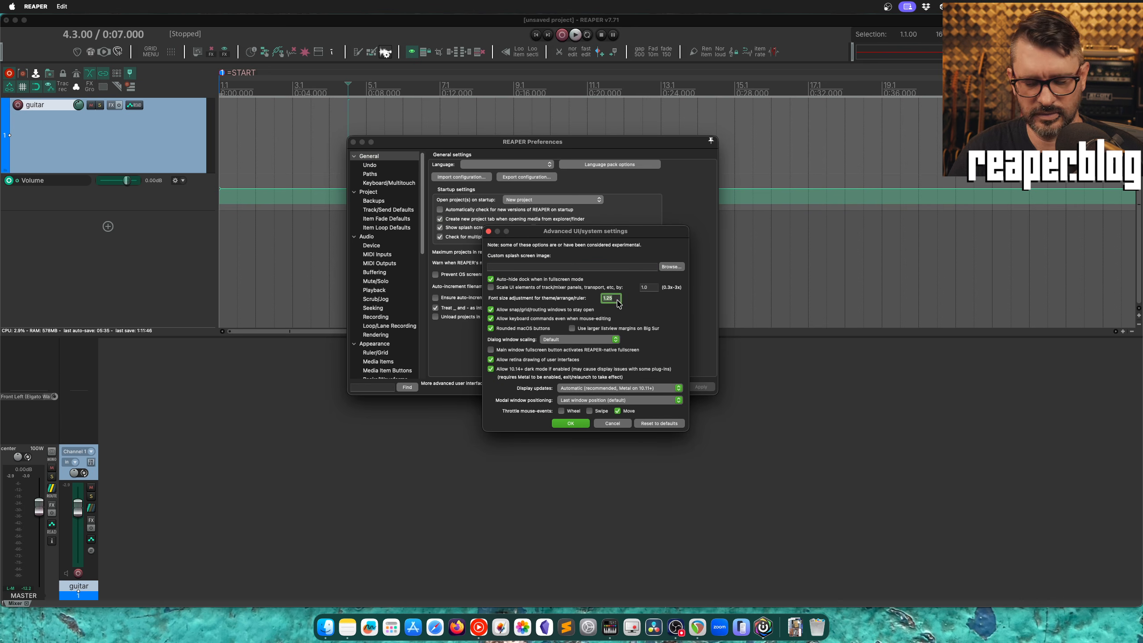
{"action": "type", "text": ".8"}
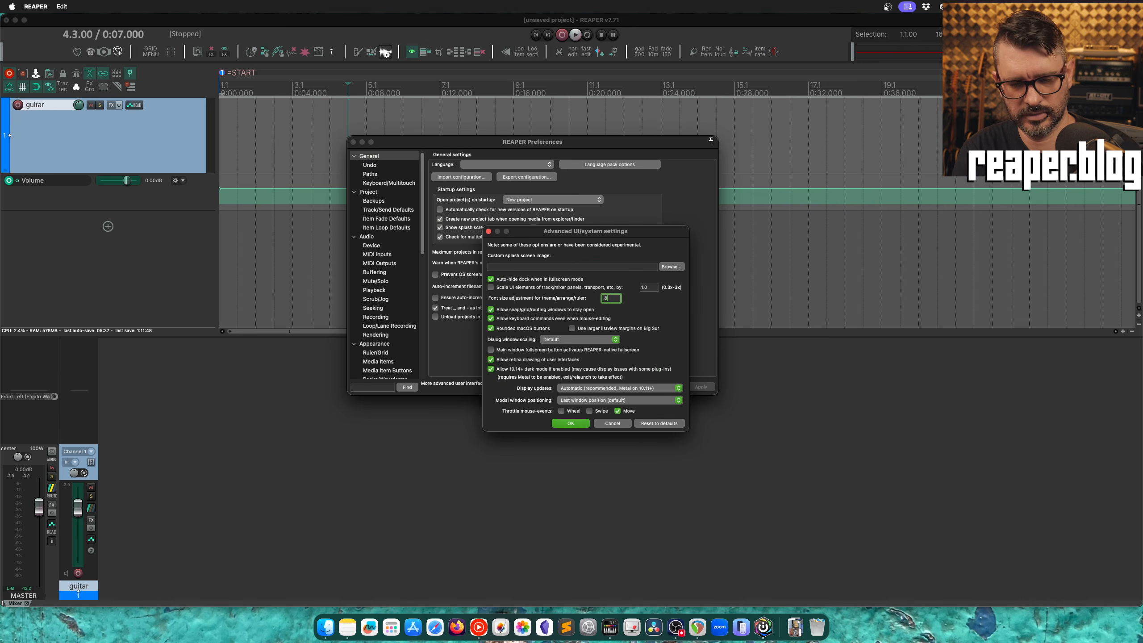
{"action": "left_click", "coordinate": [570, 423]}
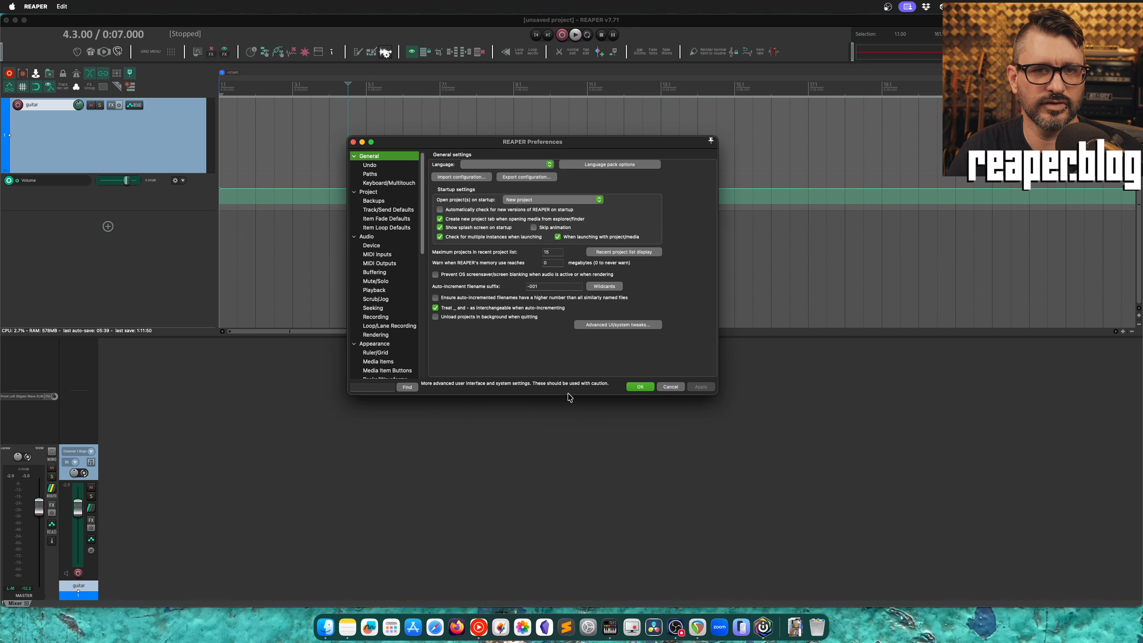
Reset the font size adjustment for theme/arrange/ruler to 1 in the advanced UI/system settings
{"action": "left_click", "coordinate": [628, 325]}
{"action": "double_click", "coordinate": [615, 298]}
{"action": "type", "text": "1"}
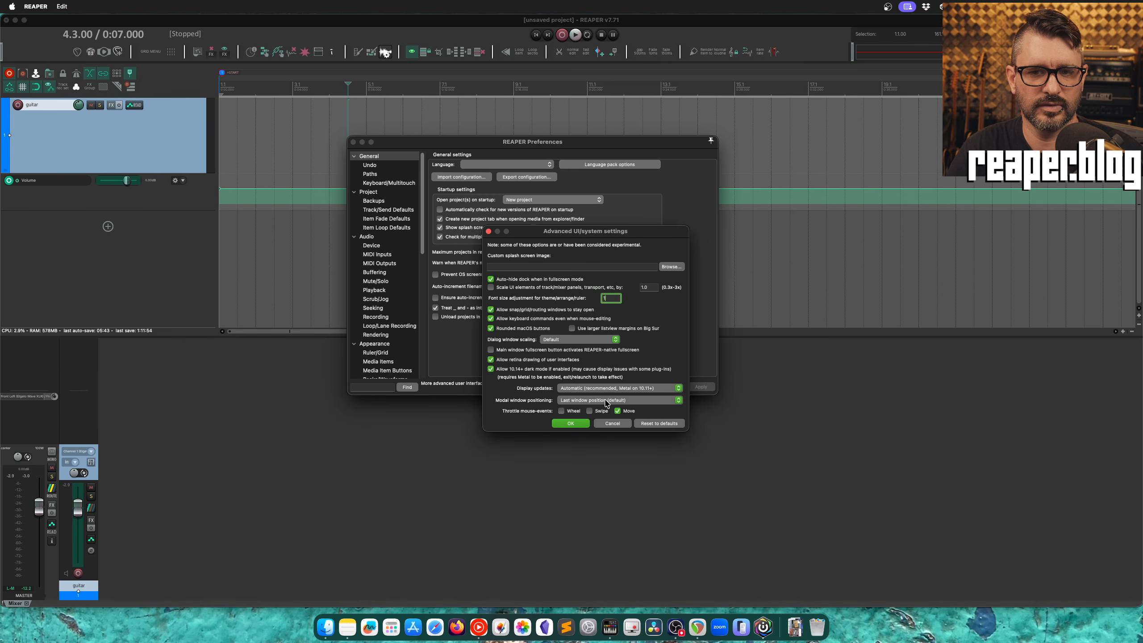
{"action": "left_click", "coordinate": [573, 423]}
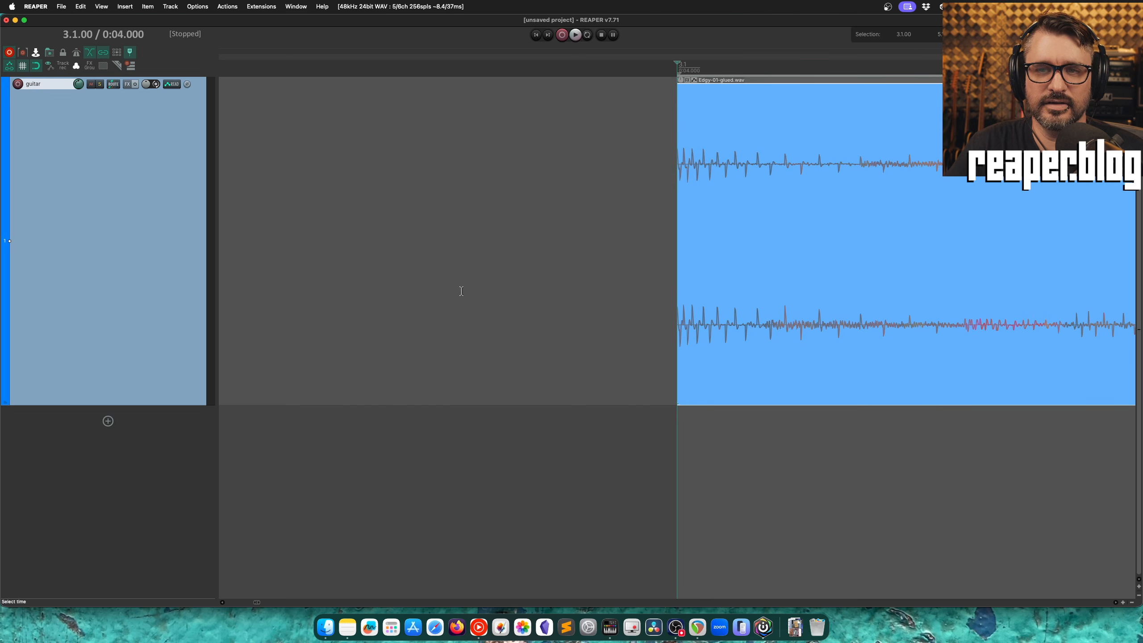
Enable take sample edits on the Edgy-01-glued.wav item of the guitar track
{"action": "scroll", "coordinate": [460, 291], "scroll_direction": "right", "scroll_amount": 10}
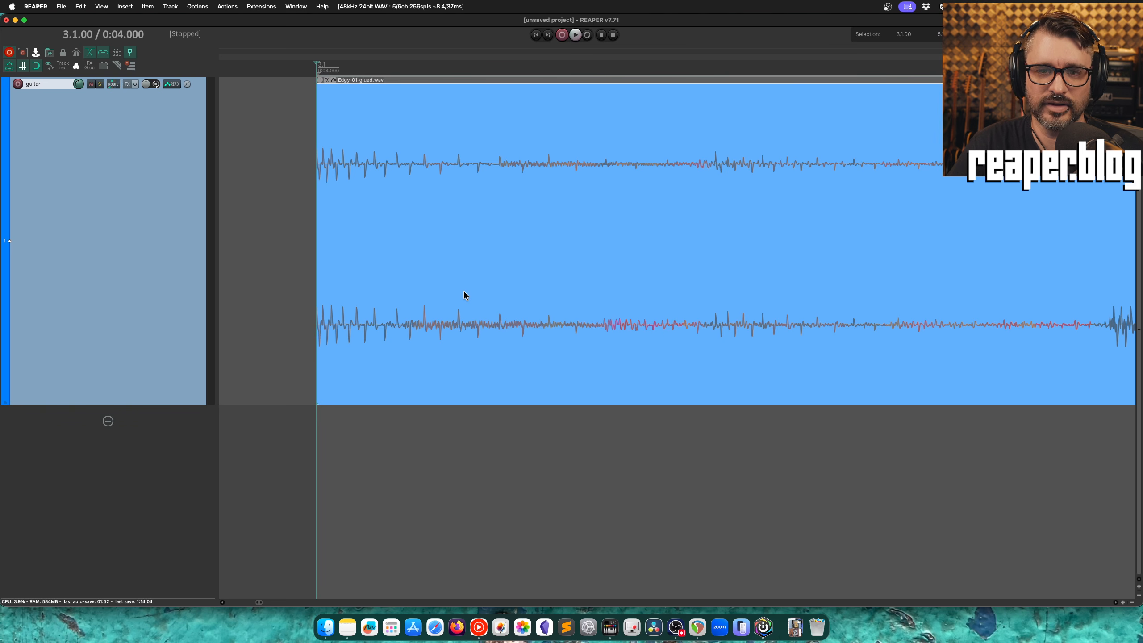
{"action": "scroll", "coordinate": [452, 299], "scroll_direction": "up", "scroll_amount": 1}
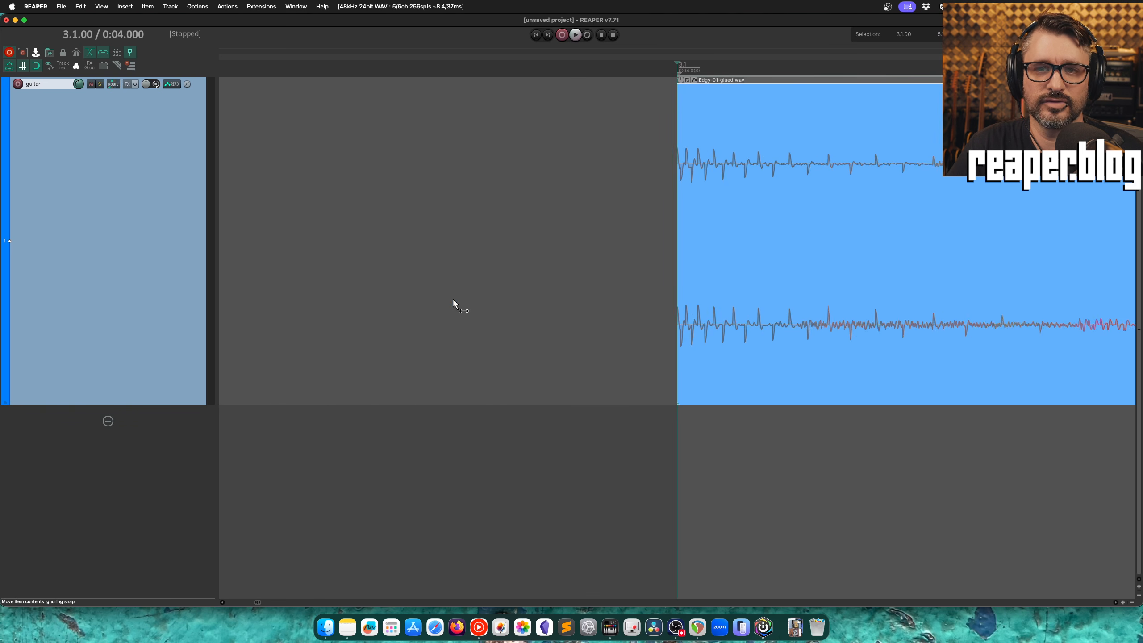
{"action": "scroll", "coordinate": [691, 304], "scroll_direction": "up", "scroll_amount": 10}
{"action": "scroll", "coordinate": [687, 303], "scroll_direction": "up", "scroll_amount": 2}
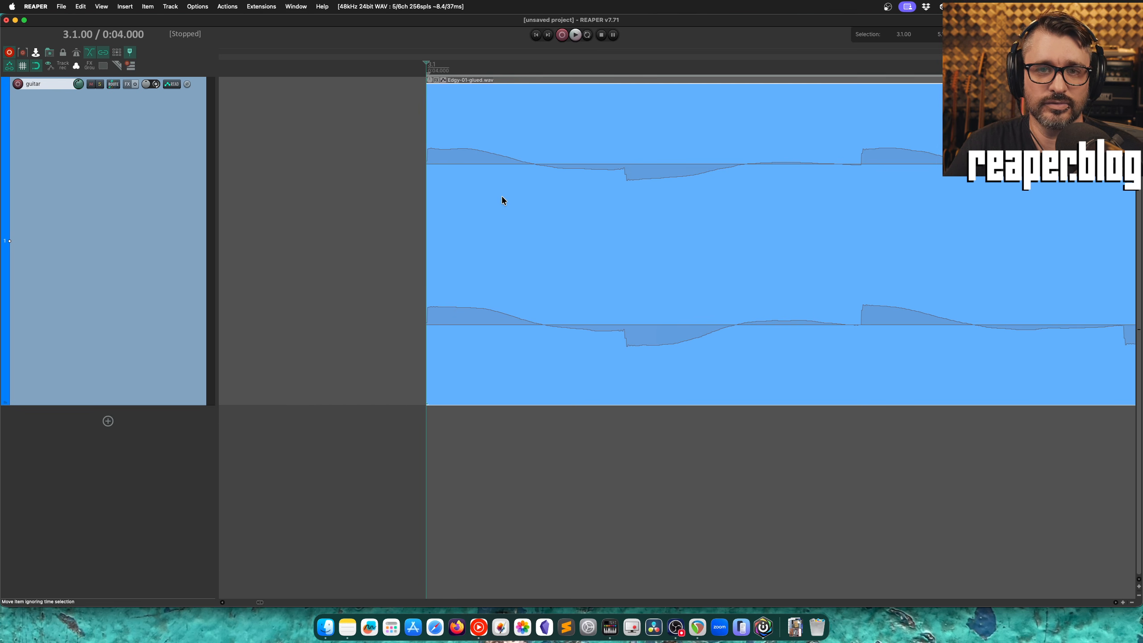
{"action": "key", "text": "Escape"}
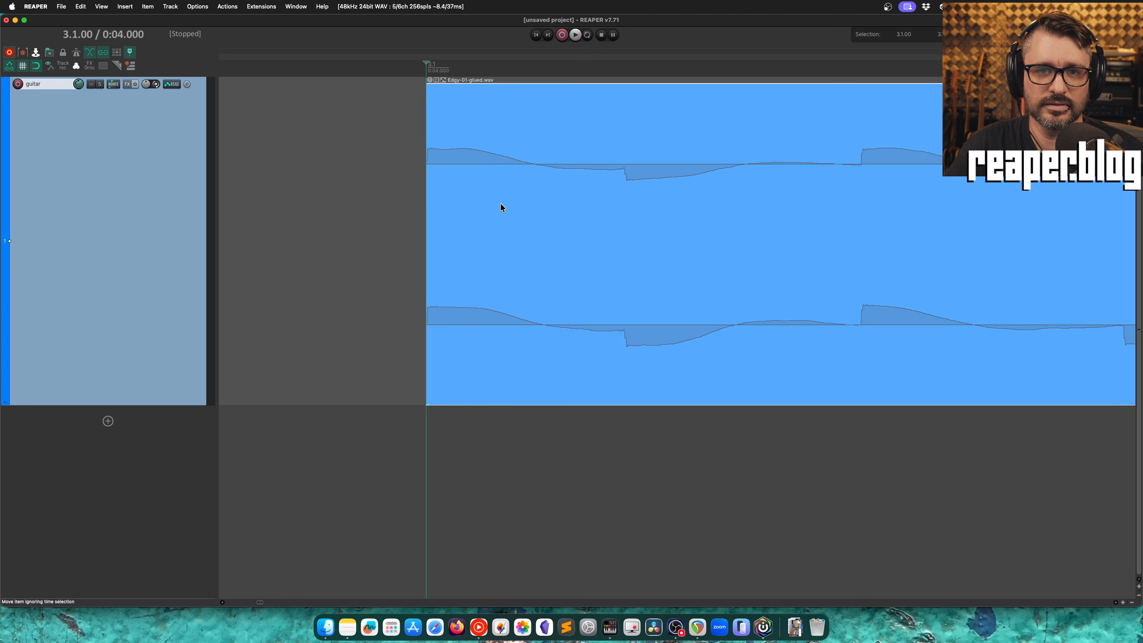
{"action": "right_click", "coordinate": [598, 181]}
{"action": "mouse_move", "coordinate": [645, 234]}
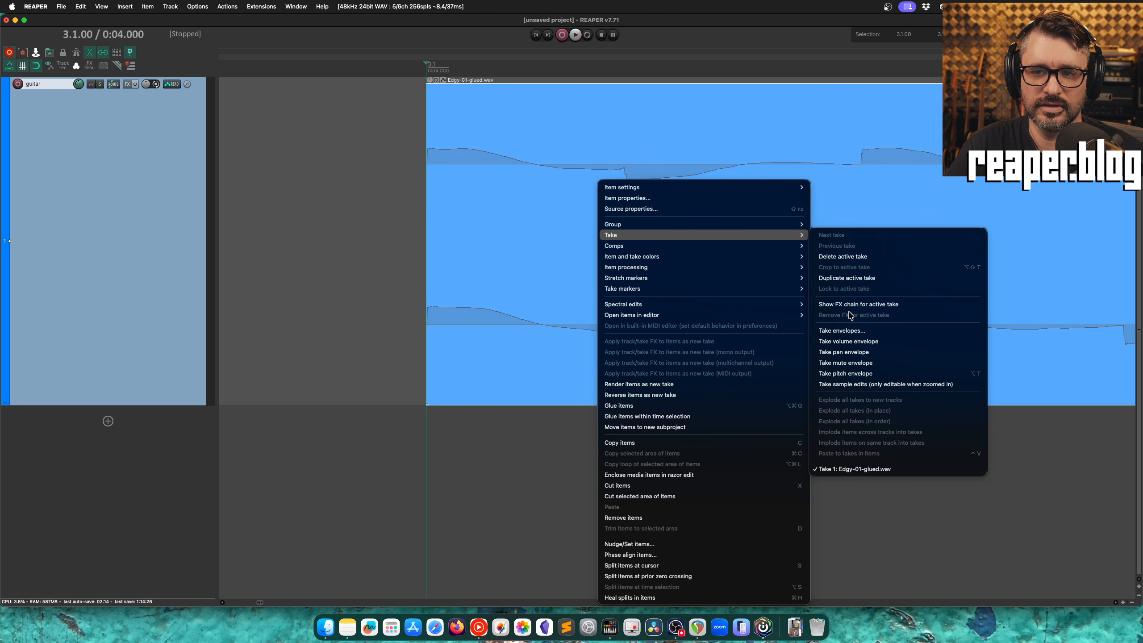
{"action": "left_click", "coordinate": [860, 387]}
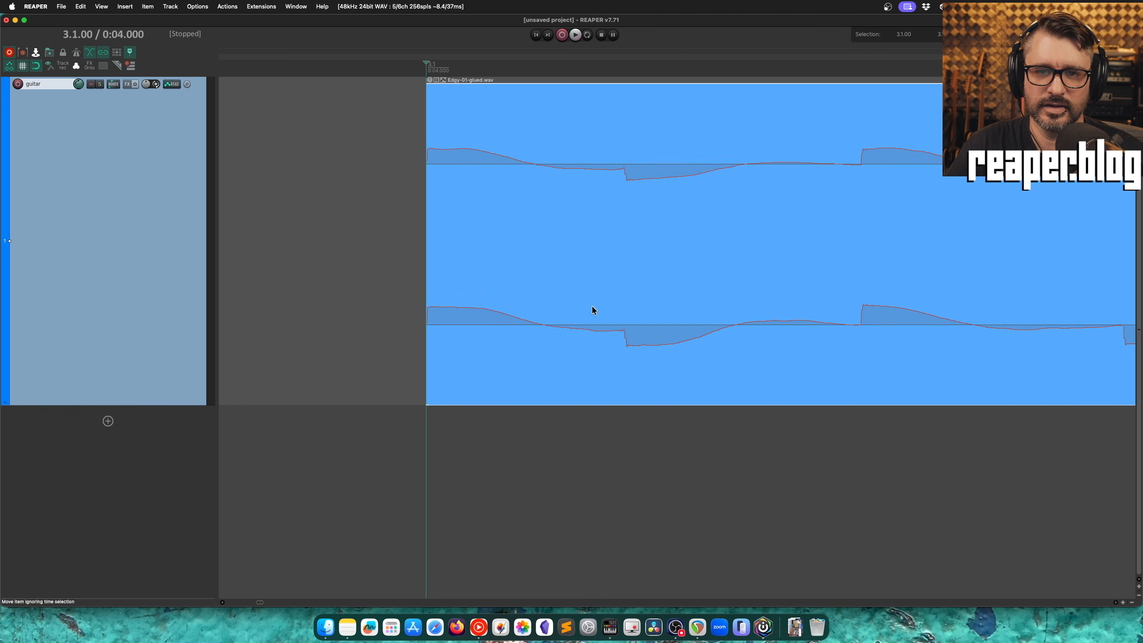
Draw sample edits at the item's start so both channels ramp up gradually from zero to the existing waveform
{"action": "scroll", "coordinate": [546, 224], "scroll_direction": "up", "scroll_amount": 5}
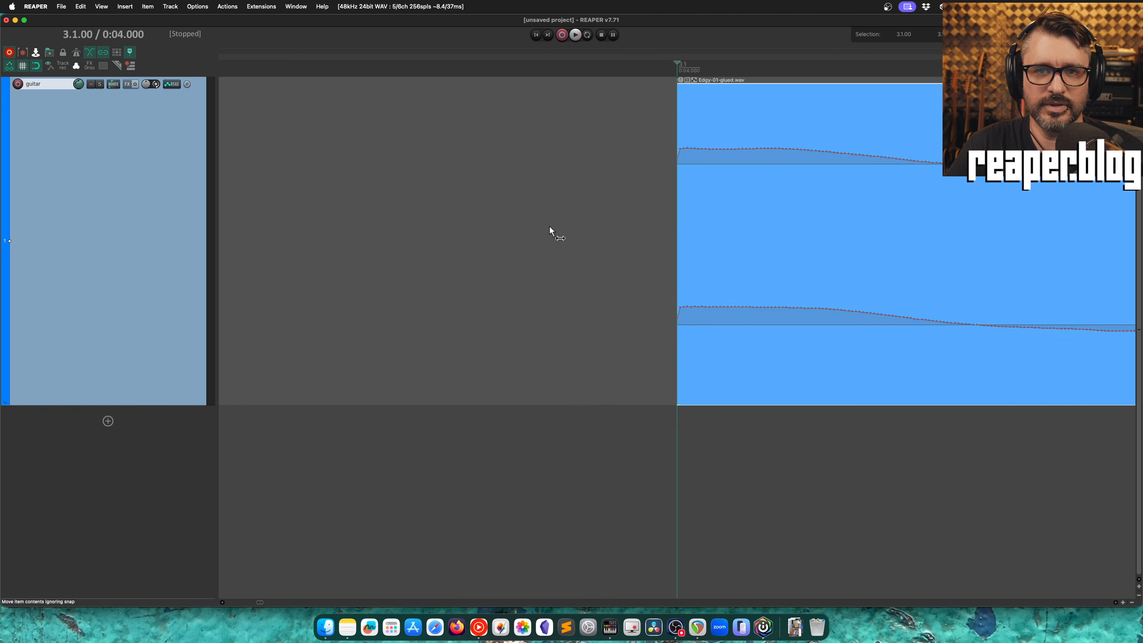
{"action": "scroll", "coordinate": [768, 178], "scroll_direction": "right", "scroll_amount": 10}
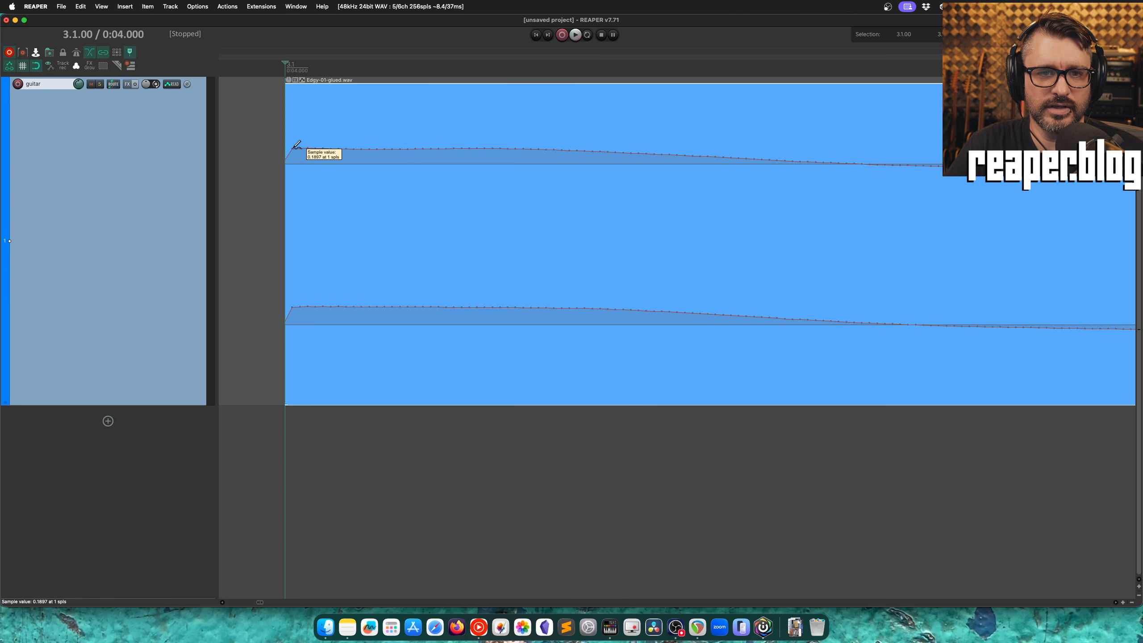
{"action": "mouse_move", "coordinate": [297, 145]}
{"action": "left_mouse_down"}
{"action": "mouse_move", "coordinate": [286, 248]}
{"action": "mouse_move", "coordinate": [282, 63]}
{"action": "mouse_move", "coordinate": [294, 155]}
{"action": "mouse_move", "coordinate": [286, 176]}
{"action": "mouse_move", "coordinate": [308, 148]}
{"action": "left_mouse_up"}
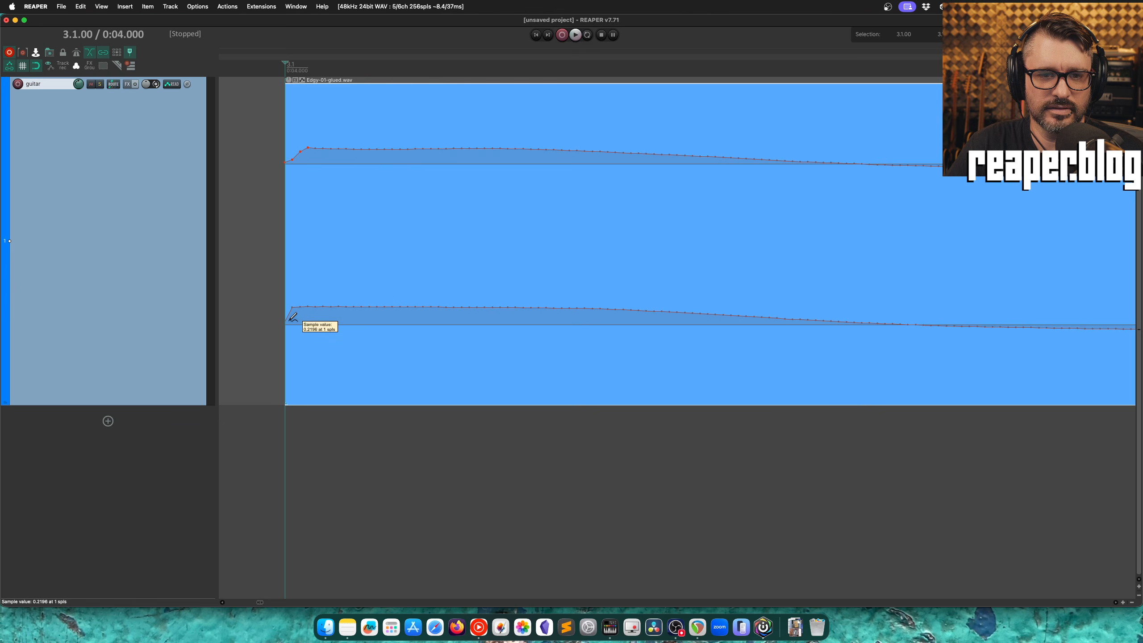
{"action": "left_click_drag", "start_coordinate": [293, 317], "coordinate": [345, 306]}
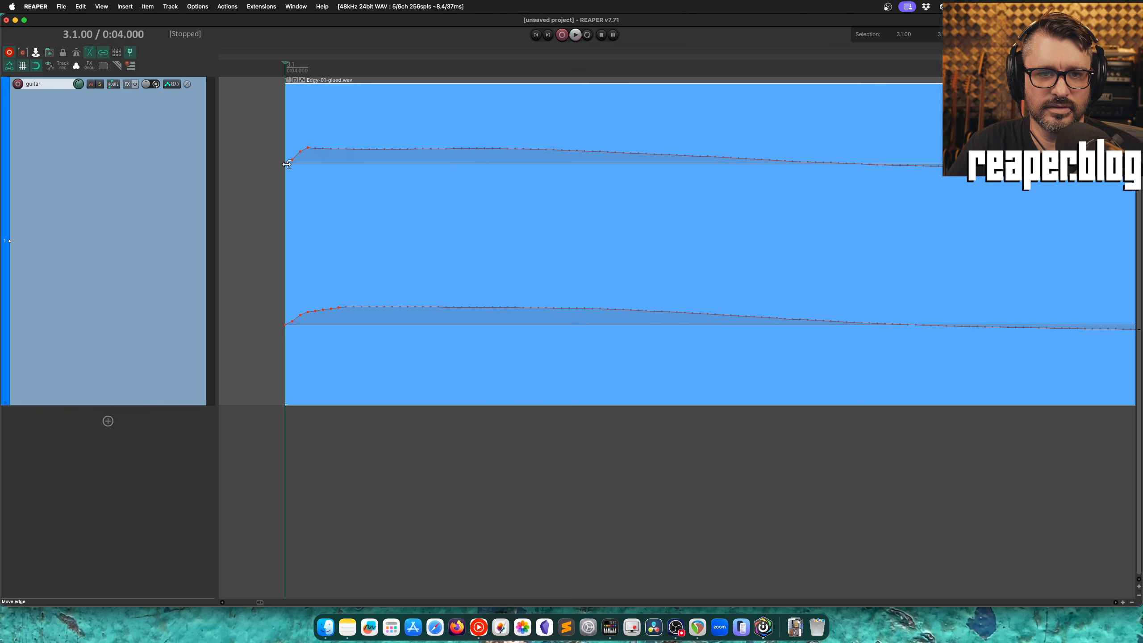
{"action": "left_click_drag", "start_coordinate": [287, 165], "coordinate": [346, 148]}
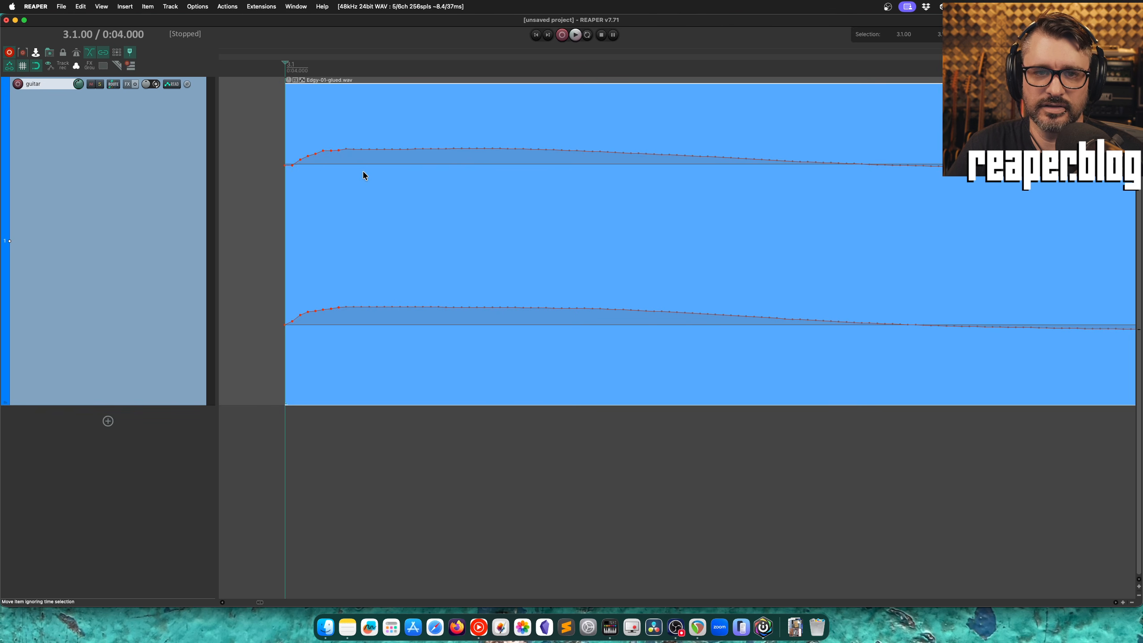
Draw freehand peaks and a smoother curve along the upper channel's waveform, and delete those sample edits
{"action": "mouse_move", "coordinate": [459, 161]}
{"action": "left_mouse_down"}
{"action": "mouse_move", "coordinate": [449, 148]}
{"action": "mouse_move", "coordinate": [401, 146]}
{"action": "mouse_move", "coordinate": [422, 125]}
{"action": "mouse_move", "coordinate": [623, 152]}
{"action": "left_mouse_up"}
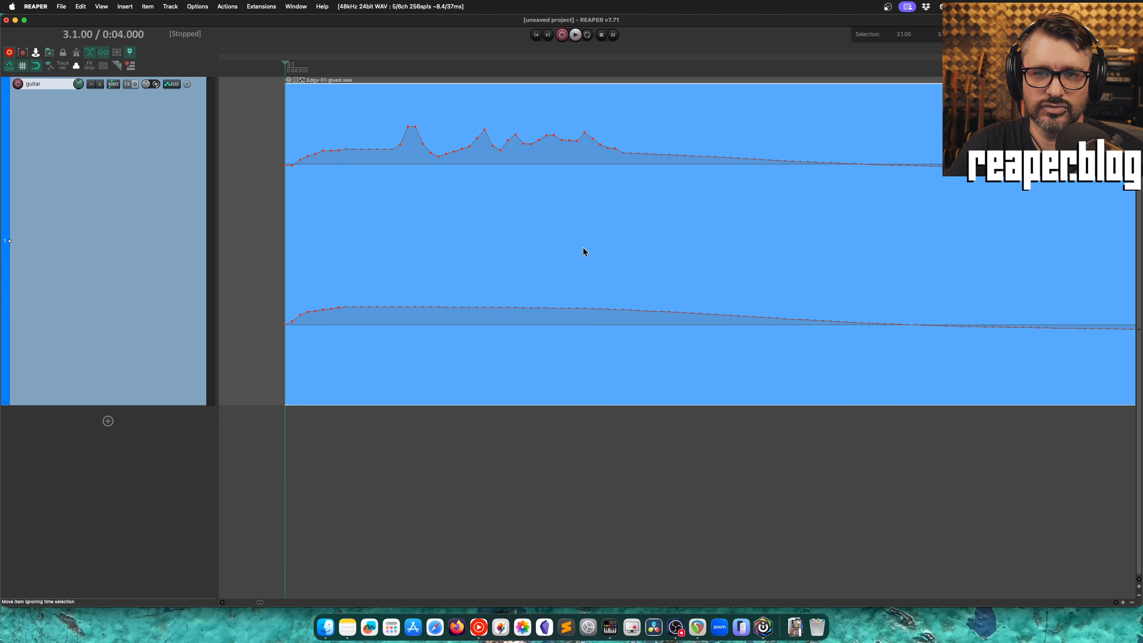
{"action": "mouse_move", "coordinate": [428, 168]}
{"action": "left_mouse_down"}
{"action": "mouse_move", "coordinate": [405, 138]}
{"action": "mouse_move", "coordinate": [485, 167]}
{"action": "mouse_move", "coordinate": [596, 134]}
{"action": "mouse_move", "coordinate": [750, 172]}
{"action": "left_mouse_up"}
{"action": "key", "text": "super+z"}
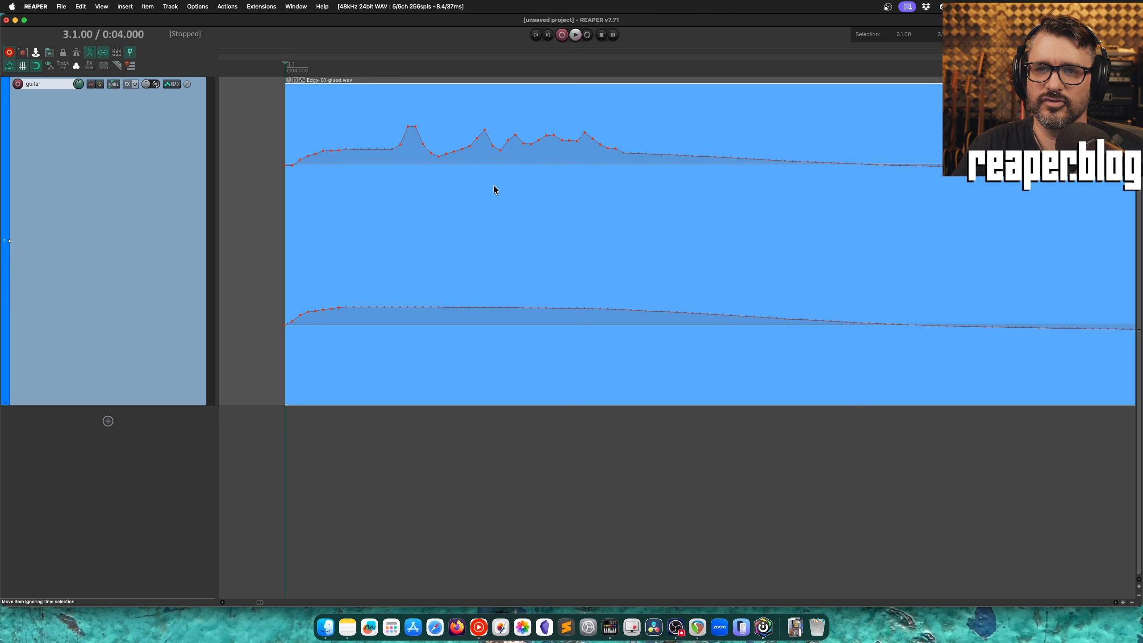
{"action": "mouse_move", "coordinate": [443, 156]}
{"action": "left_mouse_down"}
{"action": "mouse_move", "coordinate": [396, 146]}
{"action": "mouse_move", "coordinate": [644, 153]}
{"action": "left_mouse_up"}
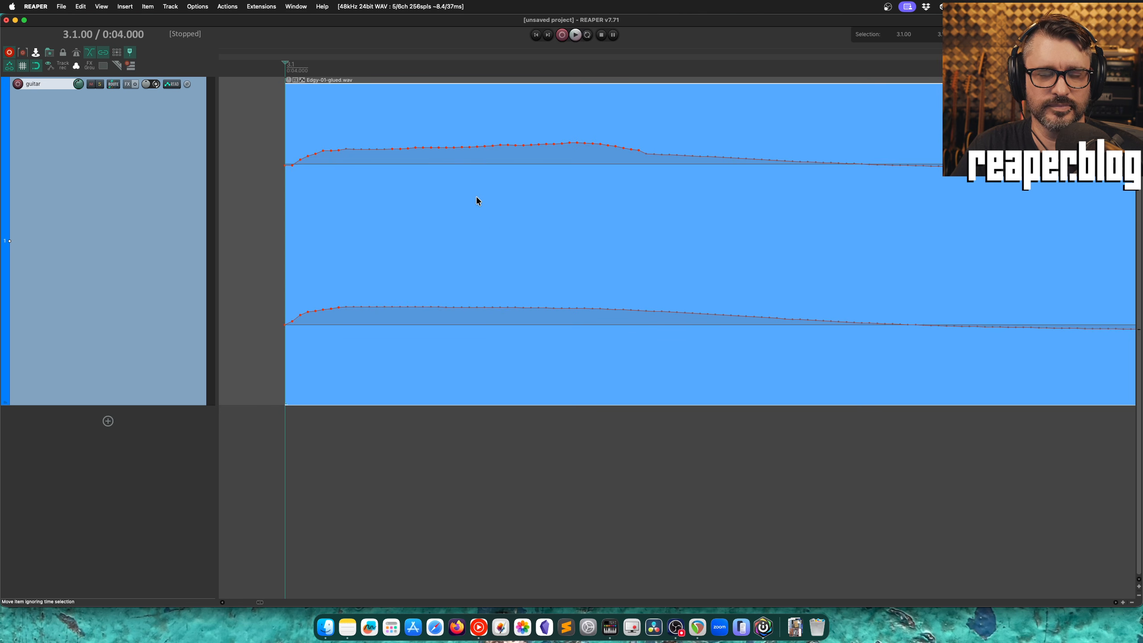
{"action": "left_click_drag", "start_coordinate": [439, 147], "coordinate": [383, 146]}
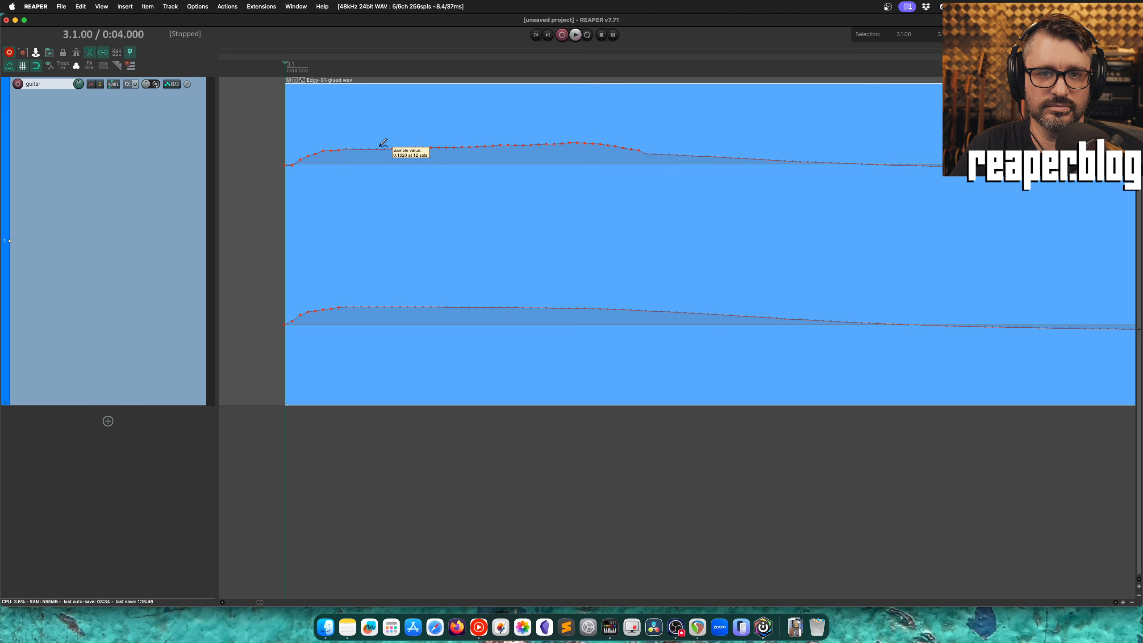
{"action": "mouse_move", "coordinate": [383, 143]}
{"action": "left_mouse_down"}
{"action": "mouse_move", "coordinate": [398, 127]}
{"action": "mouse_move", "coordinate": [429, 147]}
{"action": "mouse_move", "coordinate": [635, 148]}
{"action": "mouse_move", "coordinate": [515, 137]}
{"action": "mouse_move", "coordinate": [498, 144]}
{"action": "mouse_move", "coordinate": [657, 153]}
{"action": "mouse_move", "coordinate": [311, 153]}
{"action": "left_mouse_up"}
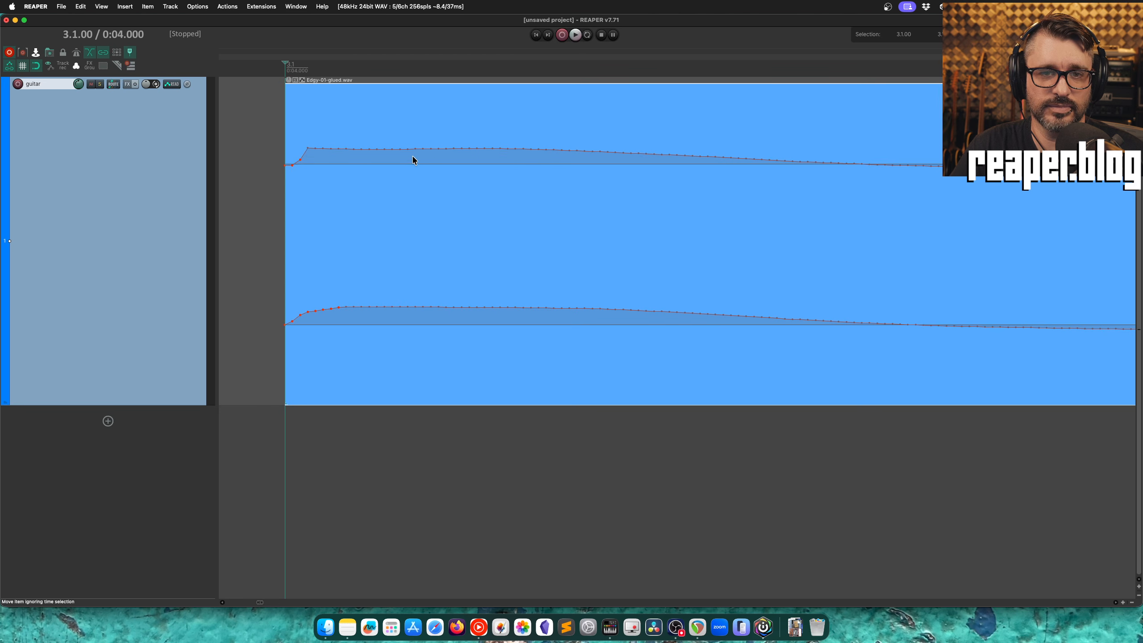
Draw a raised bump with samples at zero after it in the upper channel, and delete those sample edits
{"action": "left_click_drag", "start_coordinate": [419, 145], "coordinate": [482, 140]}
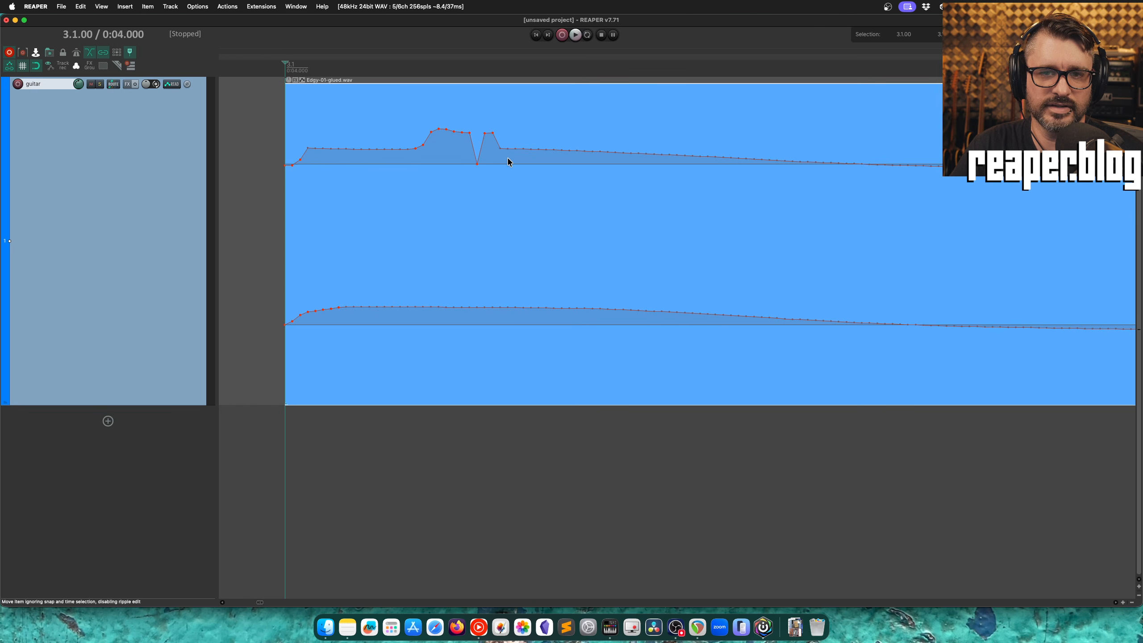
{"action": "left_click_drag", "start_coordinate": [476, 163], "coordinate": [817, 163]}
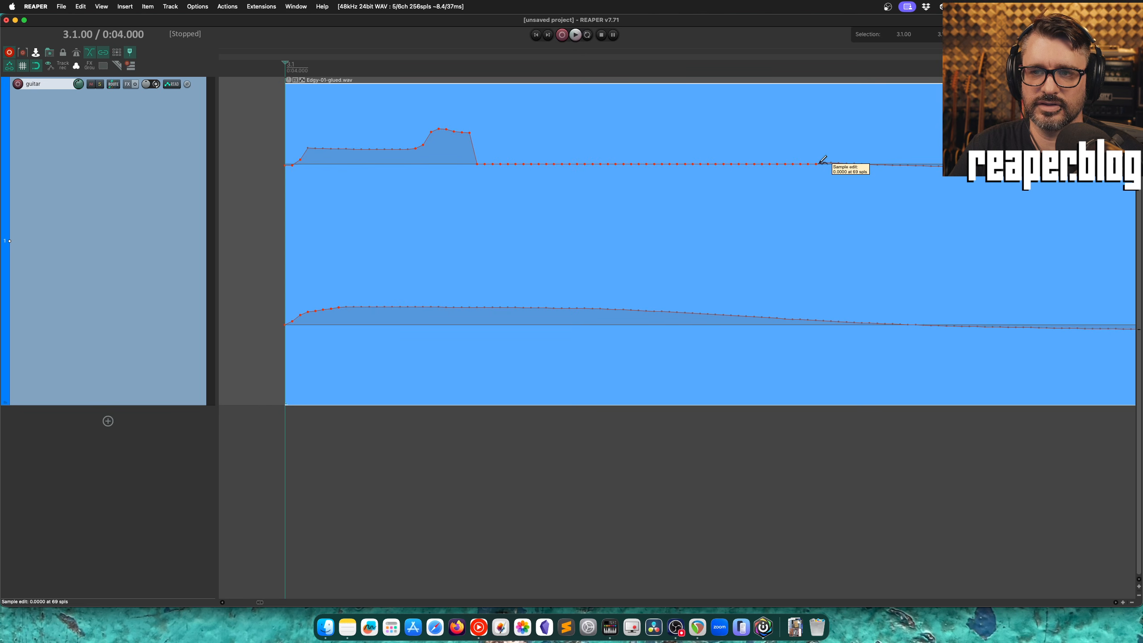
{"action": "mouse_move", "coordinate": [816, 168]}
{"action": "left_mouse_down"}
{"action": "mouse_move", "coordinate": [423, 173]}
{"action": "mouse_move", "coordinate": [434, 164]}
{"action": "mouse_move", "coordinate": [749, 179]}
{"action": "left_mouse_up"}
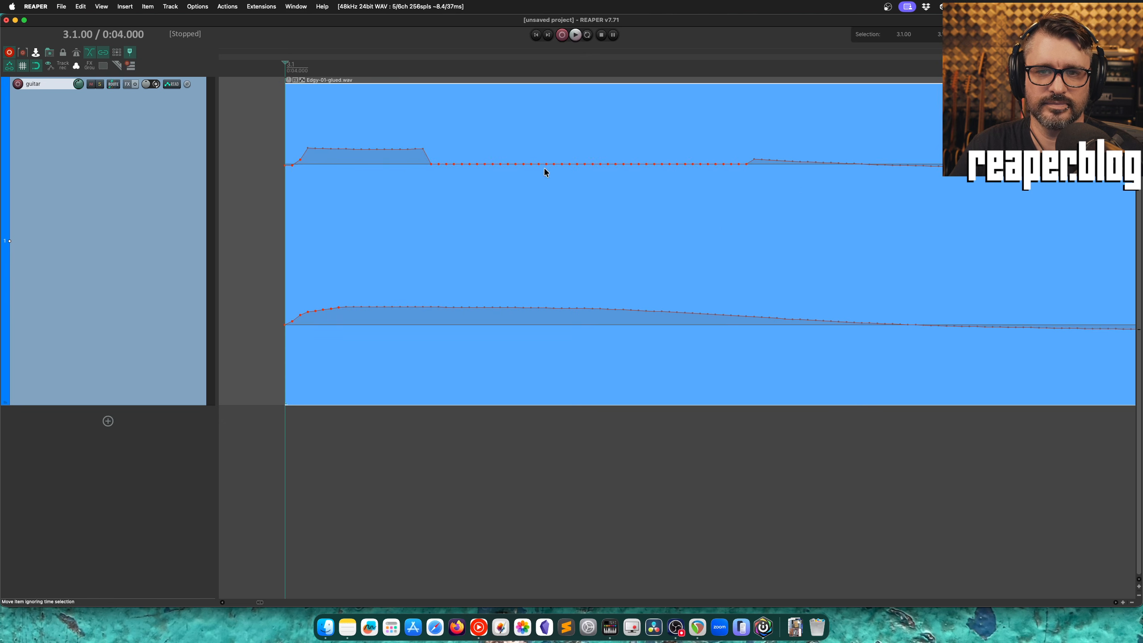
{"action": "left_click_drag", "start_coordinate": [430, 162], "coordinate": [837, 164]}
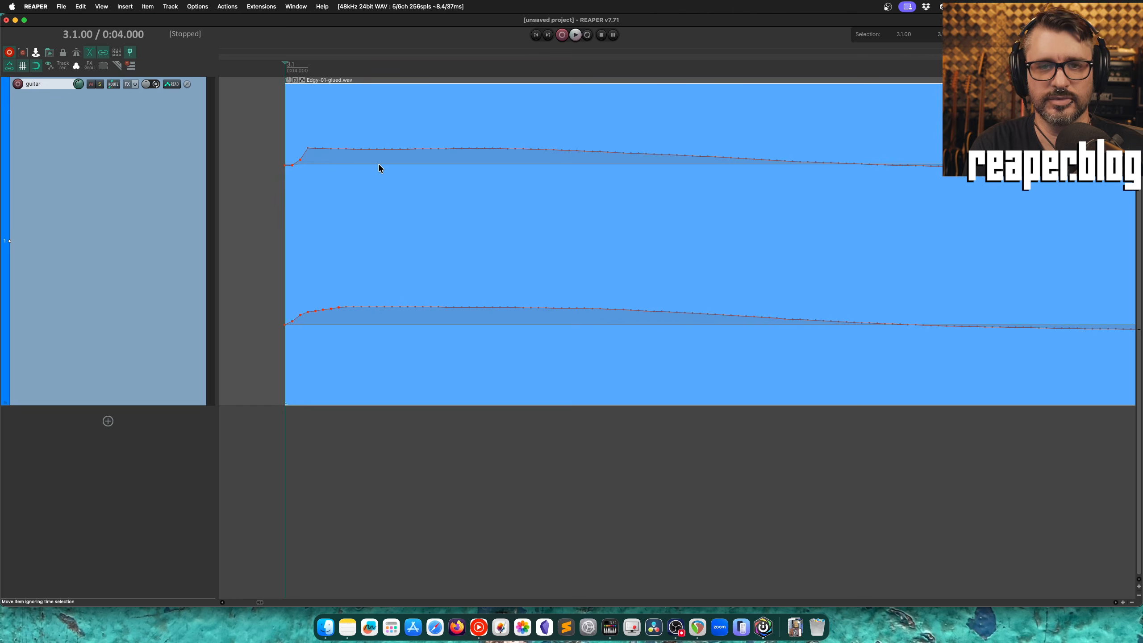
Open the mouse modifiers preferences and show the Sample edit context
{"action": "key", "text": "super+comma"}
{"action": "scroll", "coordinate": [371, 284], "scroll_direction": "down", "scroll_amount": 5}
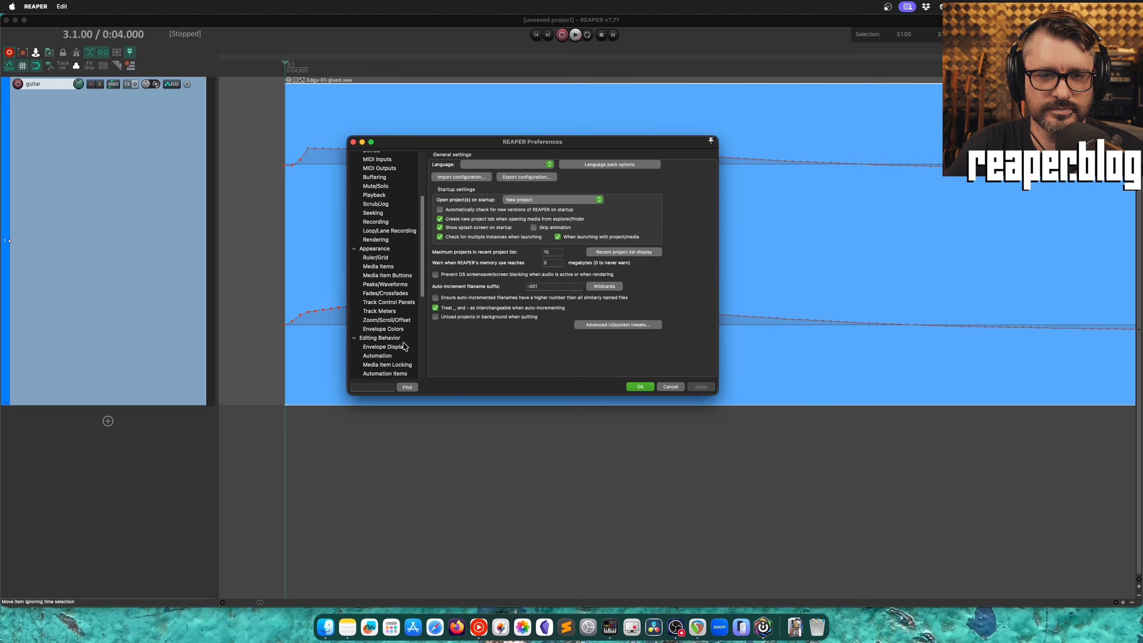
{"action": "scroll", "coordinate": [403, 346], "scroll_direction": "down", "scroll_amount": 3}
{"action": "left_click", "coordinate": [384, 303]}
{"action": "left_click", "coordinate": [490, 165]}
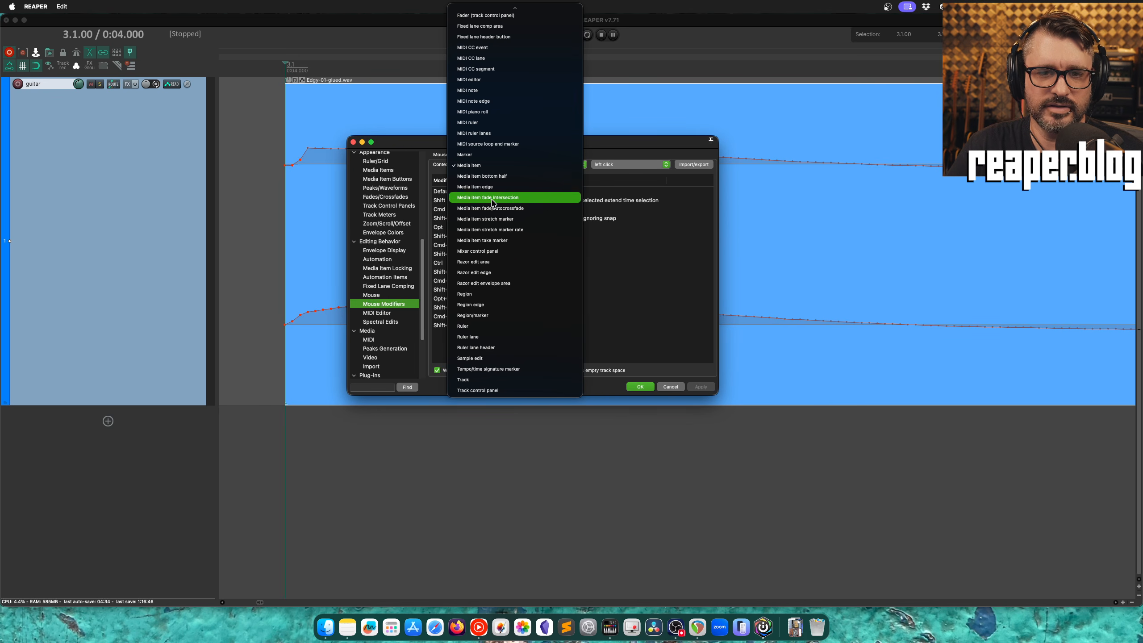
{"action": "left_click", "coordinate": [489, 358]}
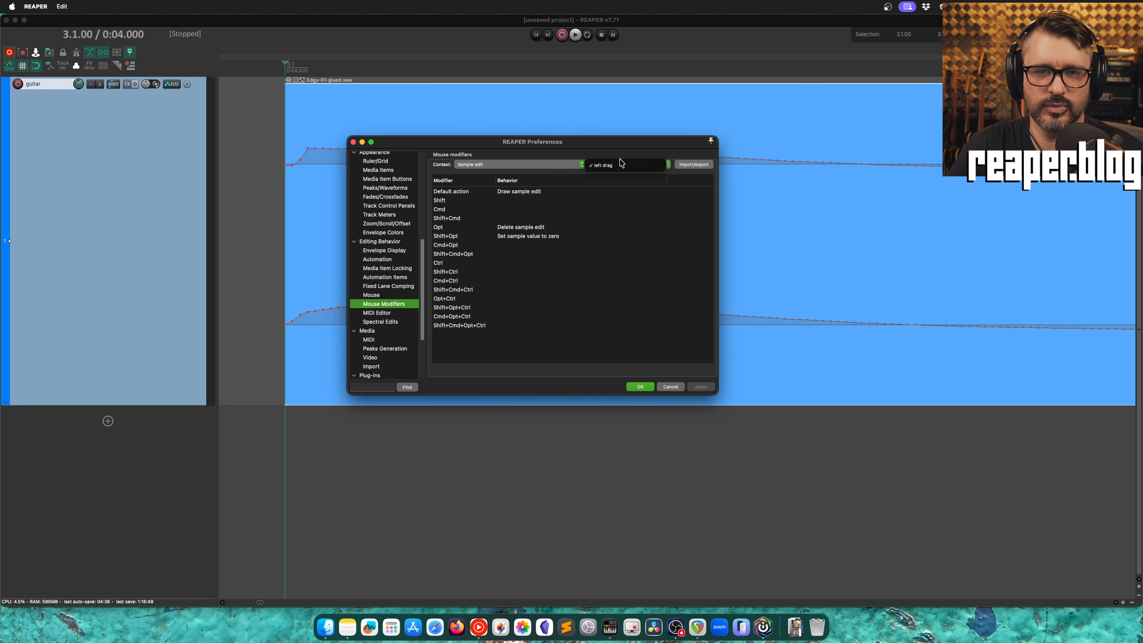
Examine the Sample edit drag behaviors available for the default action, Shift, Opt and Shift+Opt modifiers
{"action": "left_click", "coordinate": [500, 194]}
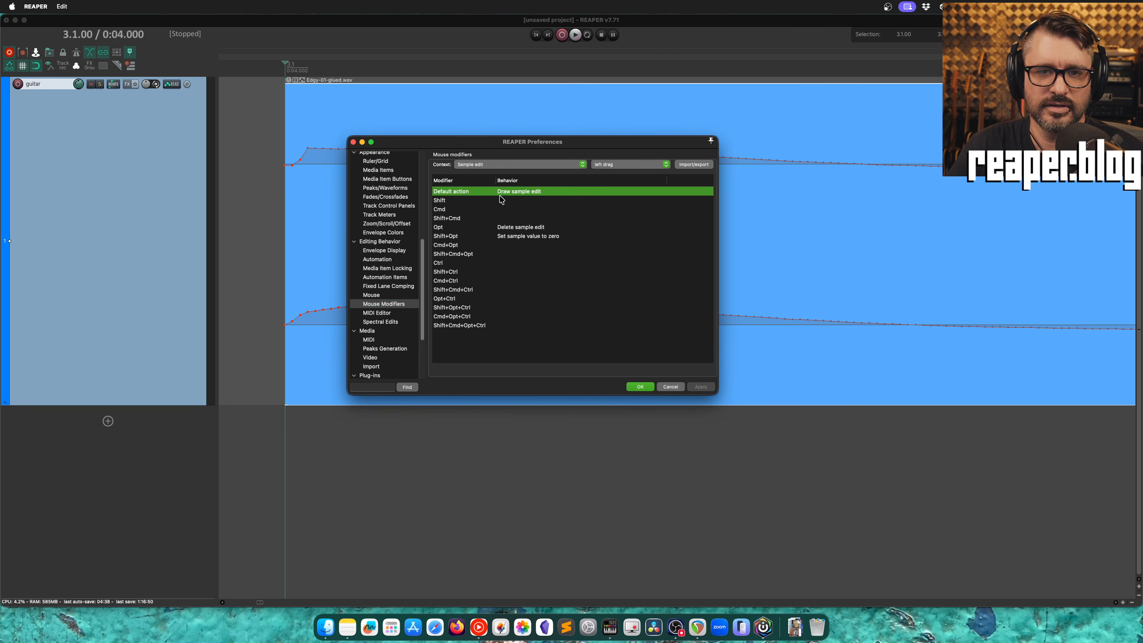
{"action": "left_click", "coordinate": [538, 193]}
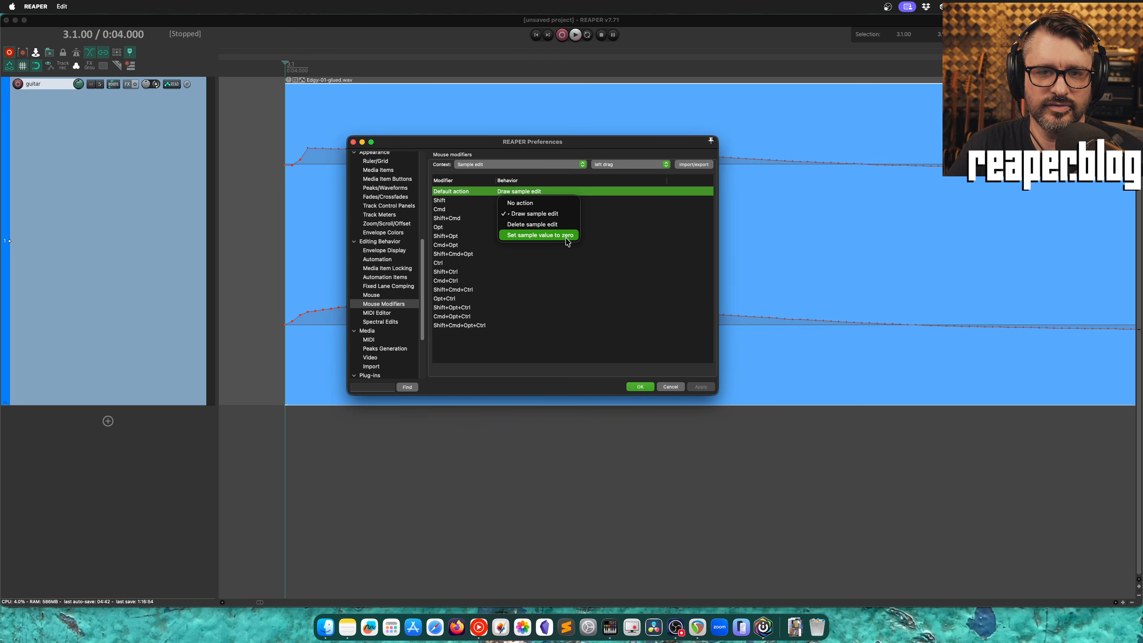
{"action": "left_click", "coordinate": [612, 227]}
{"action": "left_click", "coordinate": [540, 229]}
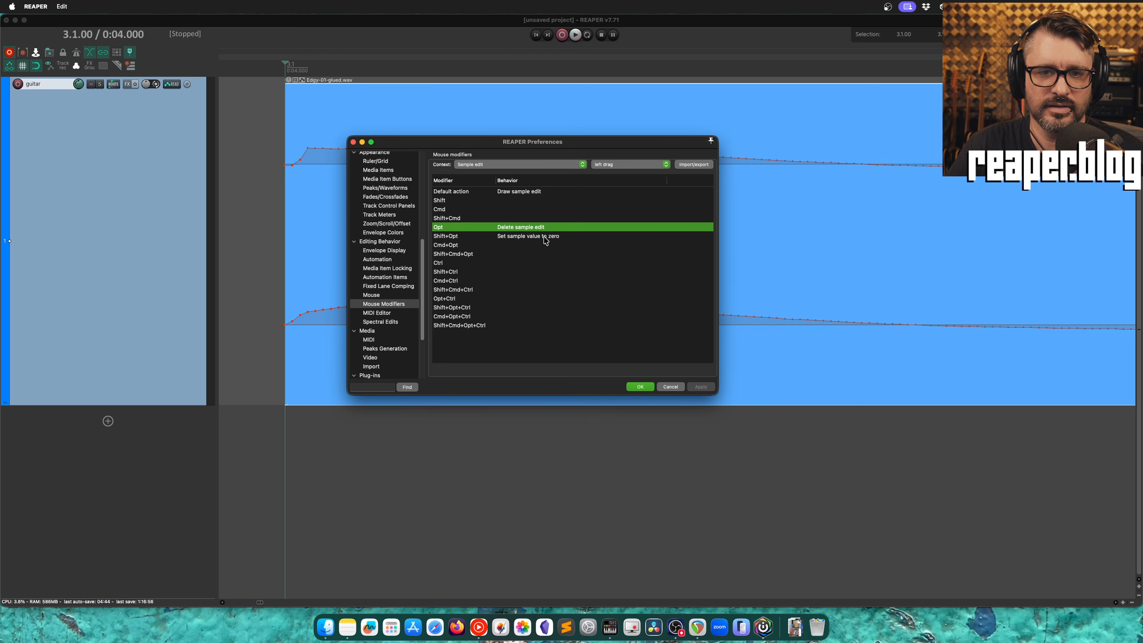
{"action": "left_click", "coordinate": [544, 236]}
{"action": "left_click", "coordinate": [546, 228]}
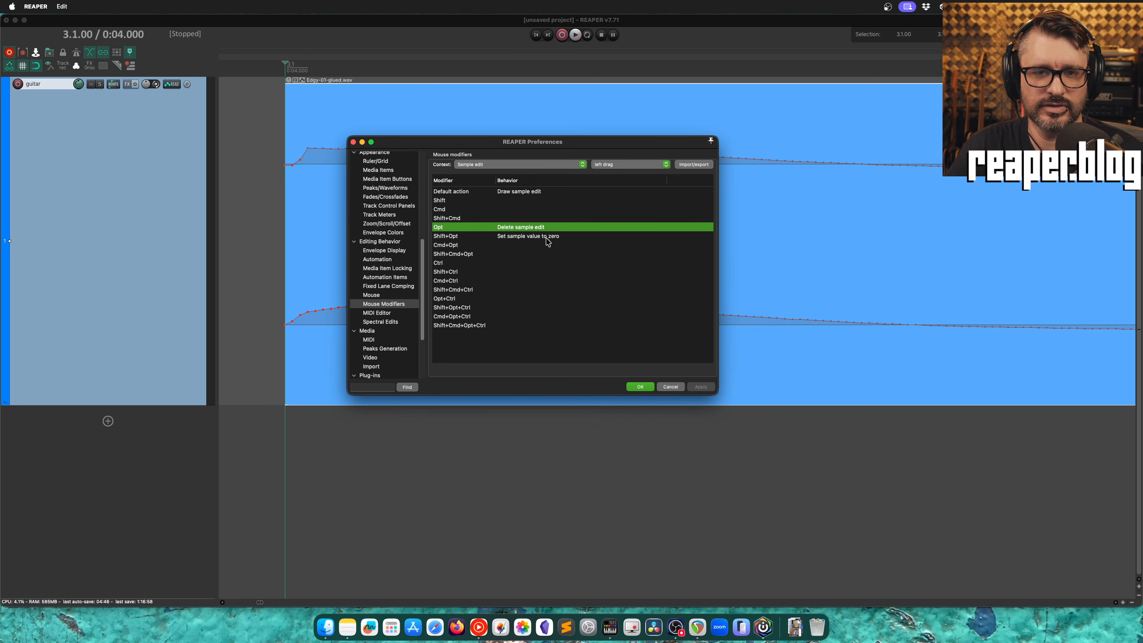
{"action": "left_click", "coordinate": [544, 237]}
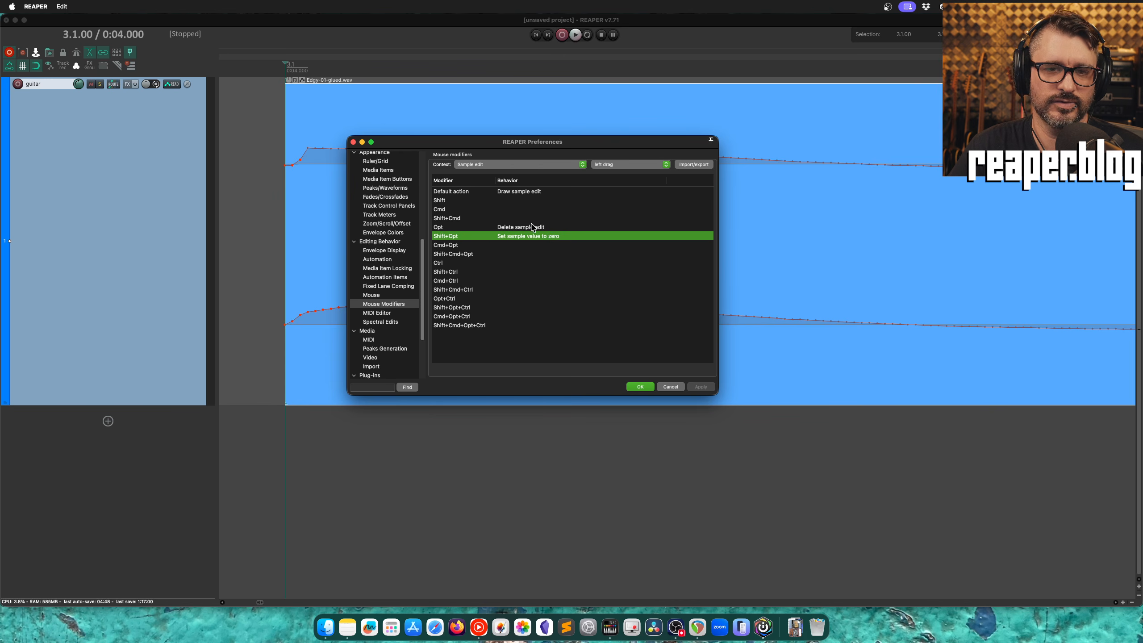
{"action": "left_click", "coordinate": [540, 244]}
{"action": "left_click", "coordinate": [517, 201]}
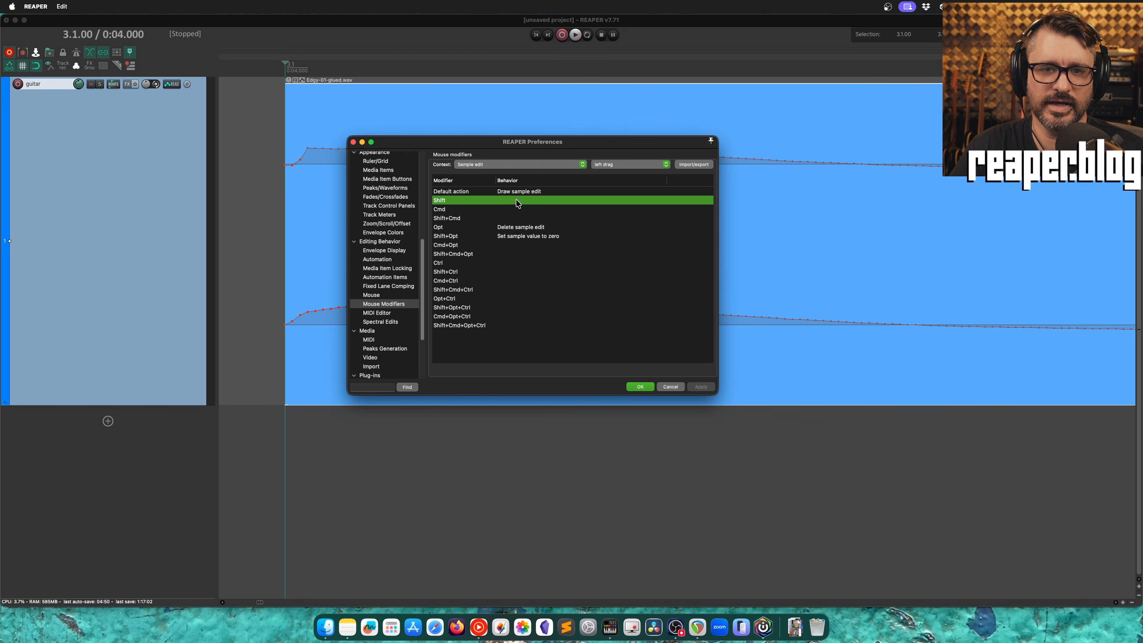
{"action": "double_click", "coordinate": [517, 201]}
{"action": "double_click", "coordinate": [517, 201]}
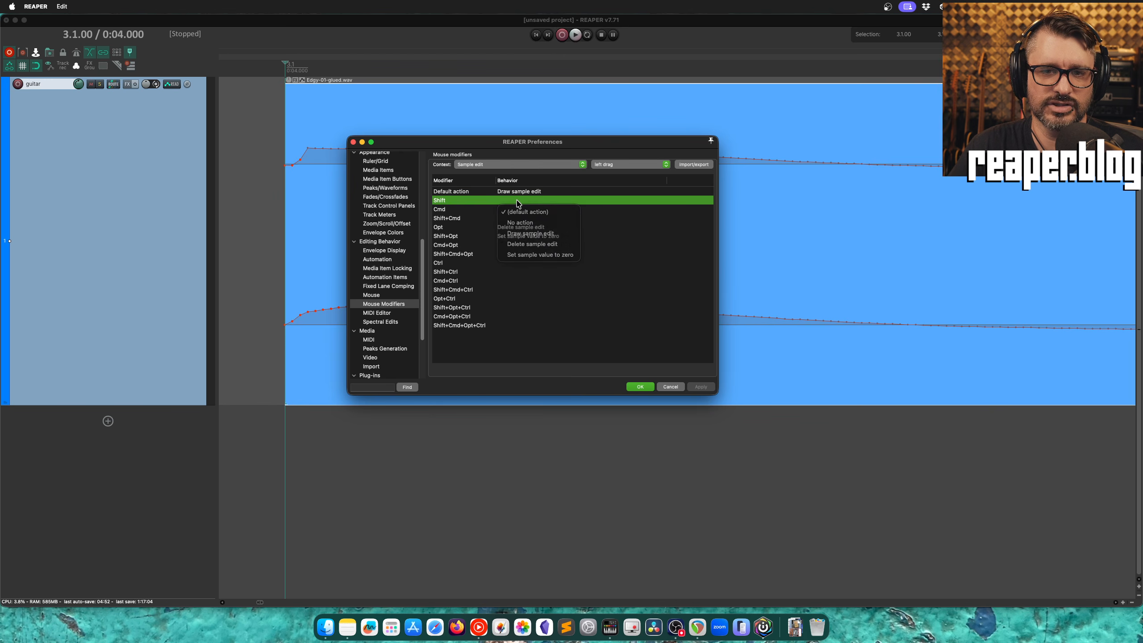
Make a time selection over the drawn curve in the upper channel and examine the commands available for its sample edits
{"action": "left_click_drag", "start_coordinate": [351, 116], "coordinate": [672, 190]}
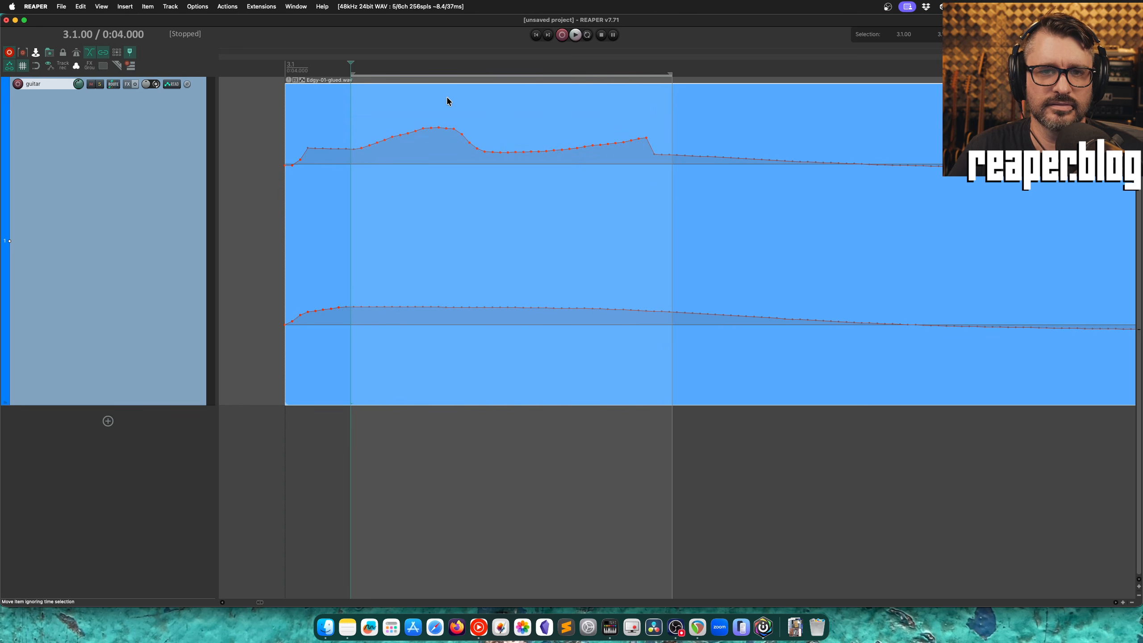
{"action": "right_click", "coordinate": [487, 153]}
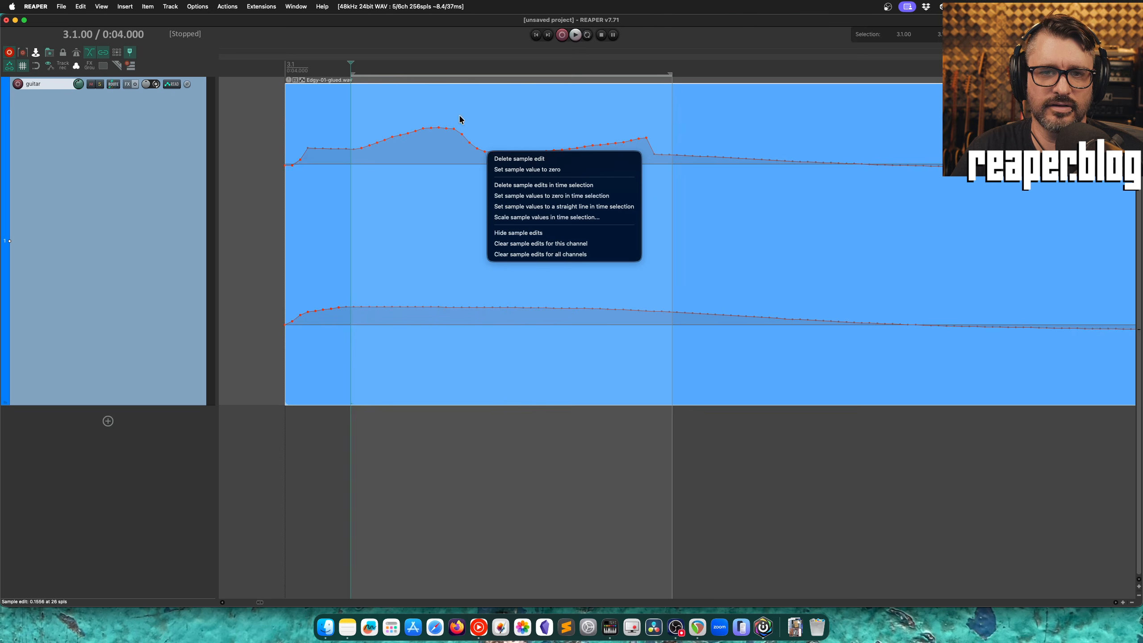
{"action": "key", "text": "Escape"}
{"action": "right_click", "coordinate": [490, 133]}
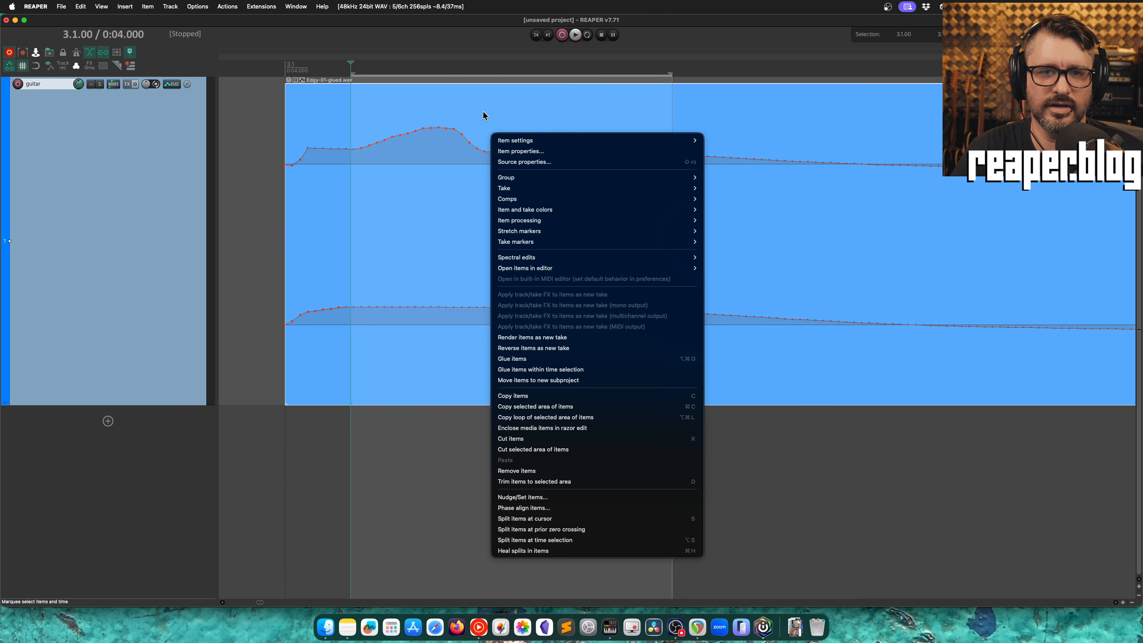
{"action": "right_click", "coordinate": [452, 148]}
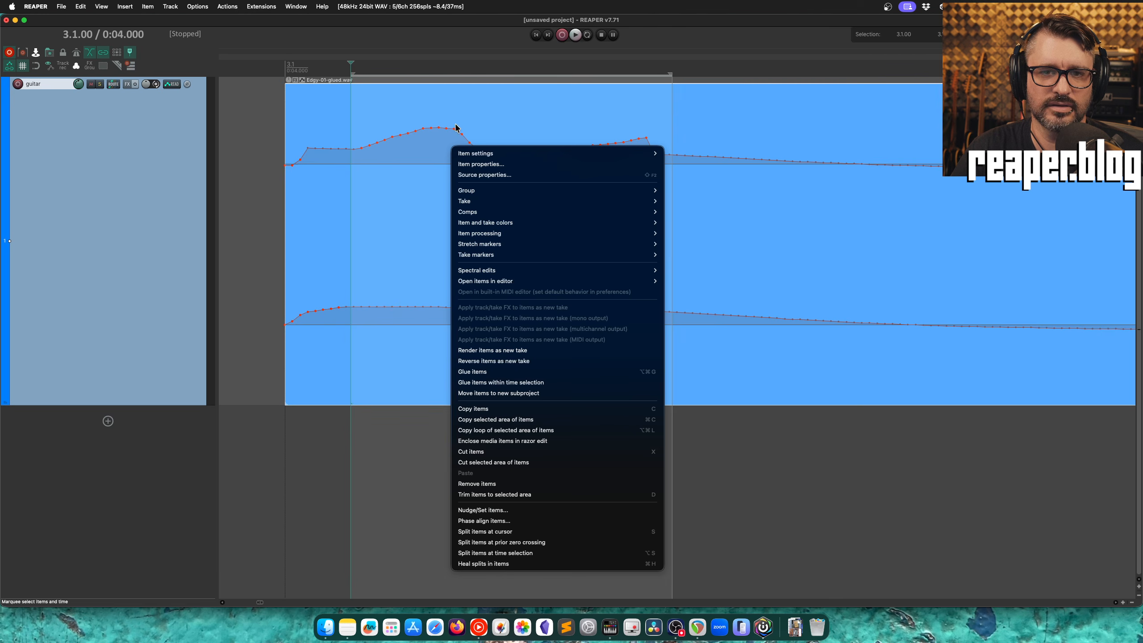
{"action": "right_click", "coordinate": [455, 131]}
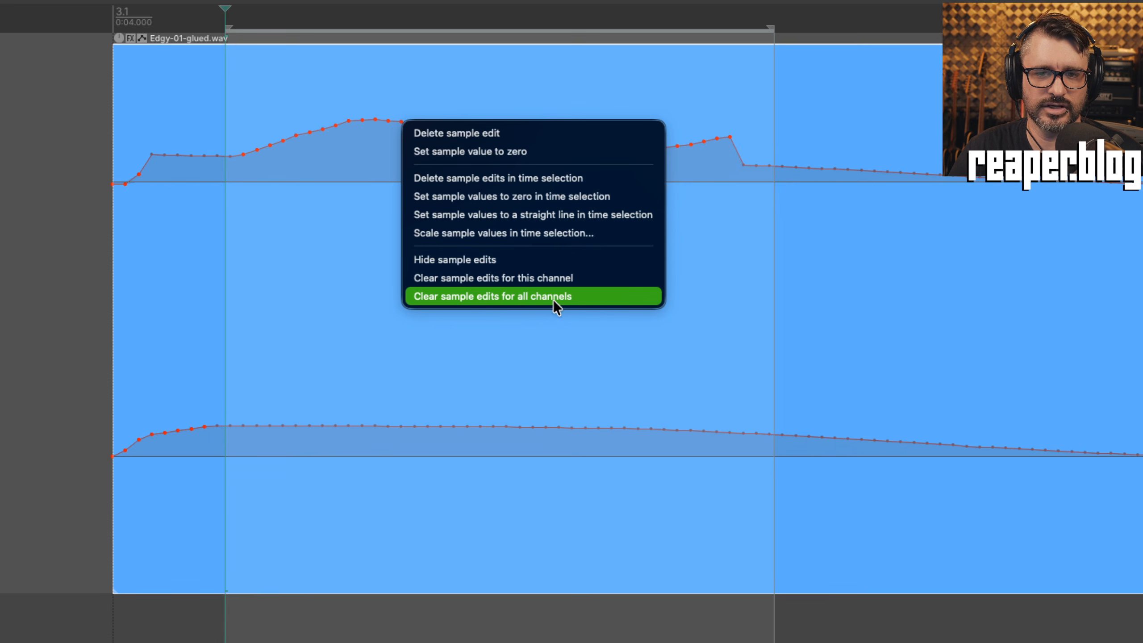
{"action": "left_click", "coordinate": [609, 295]}
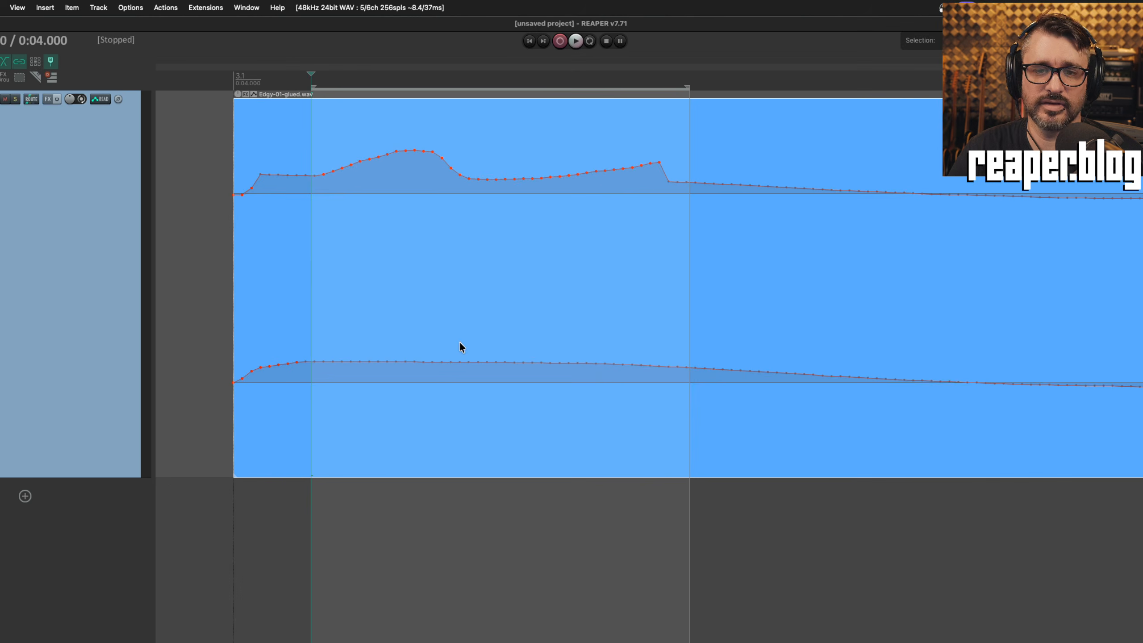
Draw freehand sharp peaks and dips along the lower channel's waveform within the time selection
{"action": "mouse_move", "coordinate": [451, 362]}
{"action": "left_mouse_down"}
{"action": "mouse_move", "coordinate": [485, 389]}
{"action": "mouse_move", "coordinate": [566, 327]}
{"action": "mouse_move", "coordinate": [626, 370]}
{"action": "left_mouse_up"}
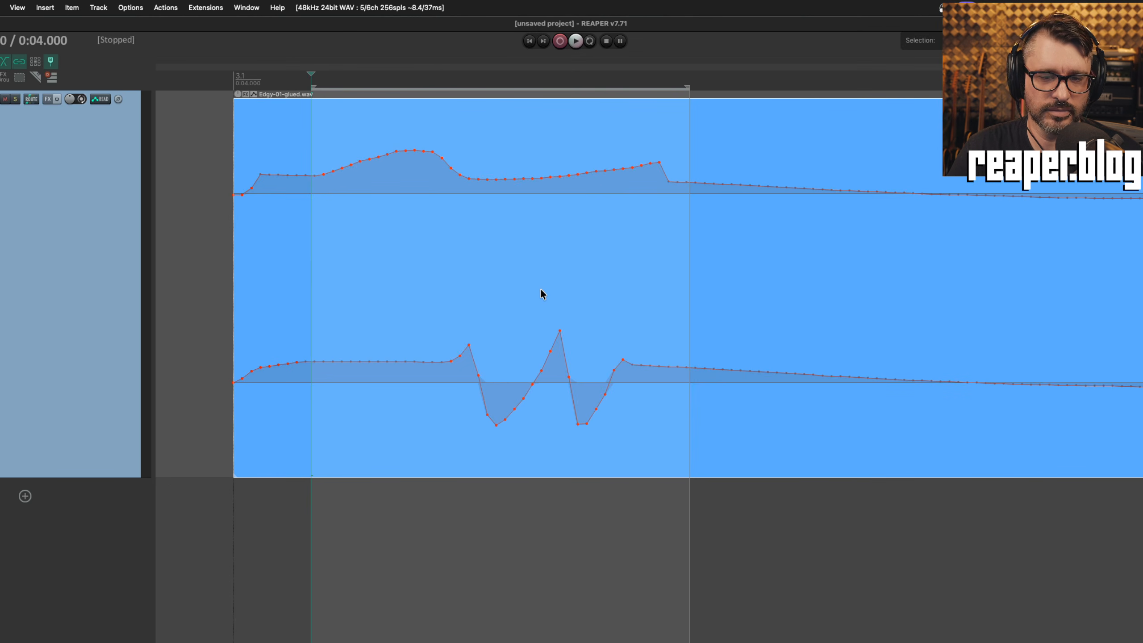
Clear the sample edits for all channels and undo the clearing
{"action": "right_click", "coordinate": [590, 171]}
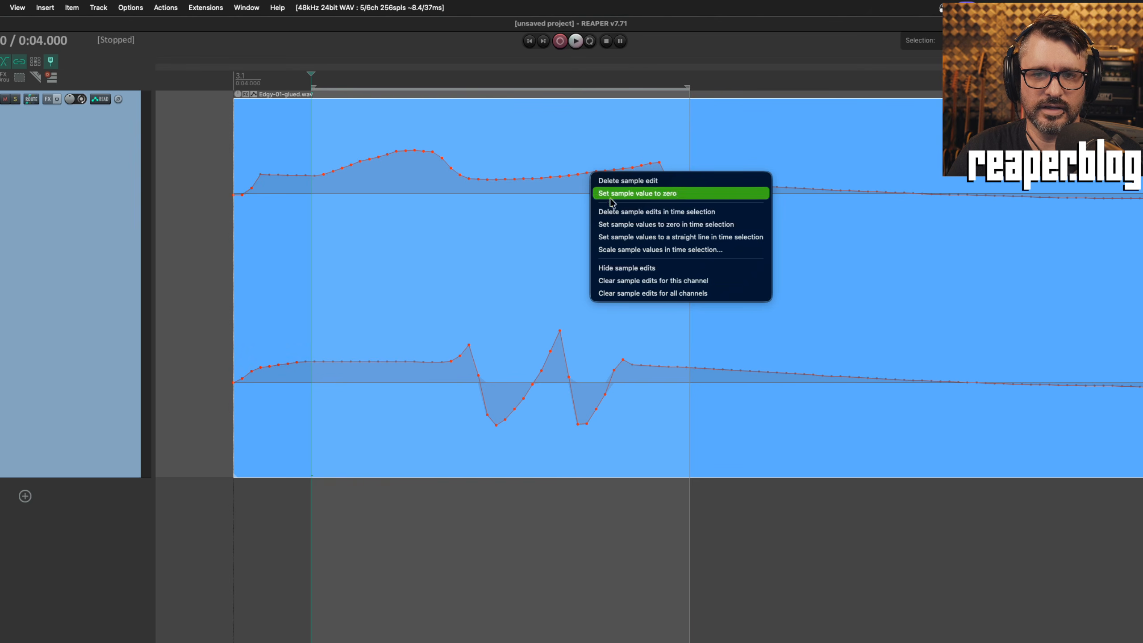
{"action": "left_click", "coordinate": [659, 295]}
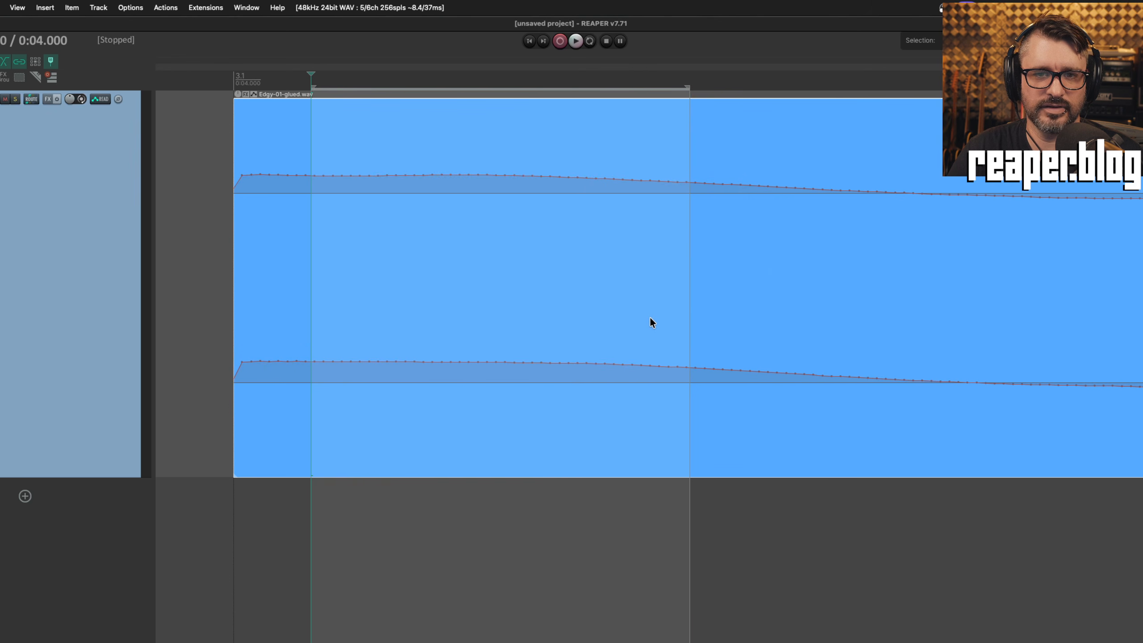
{"action": "key", "text": "ctrl+z"}
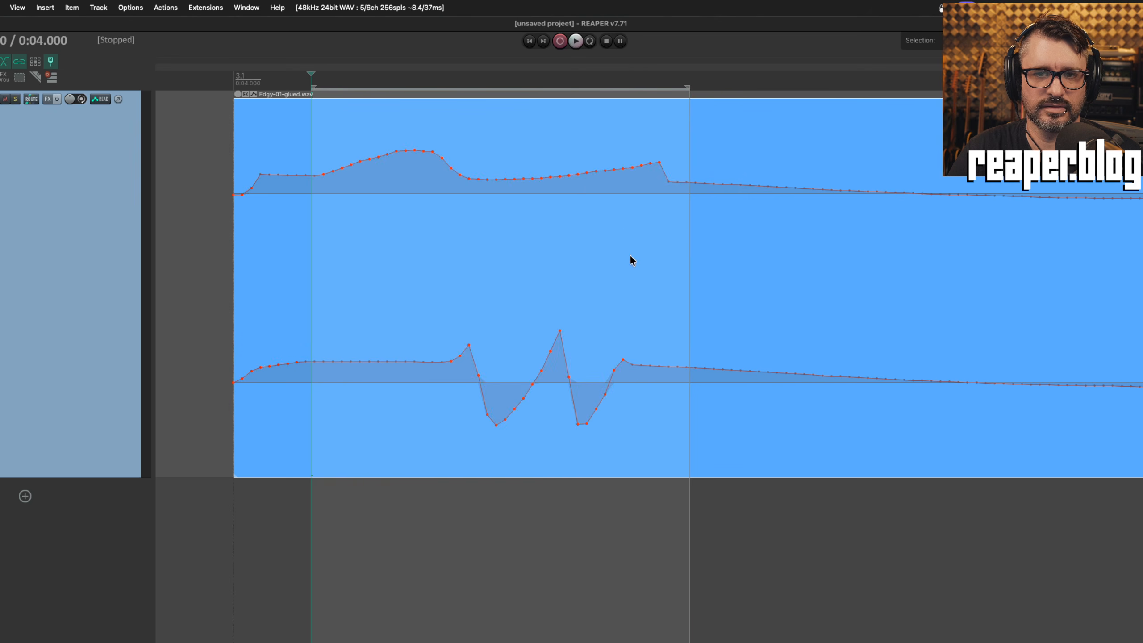
Scale the upper channel's sample values in the time selection to 134%
{"action": "right_click", "coordinate": [604, 173]}
{"action": "left_click", "coordinate": [702, 249]}
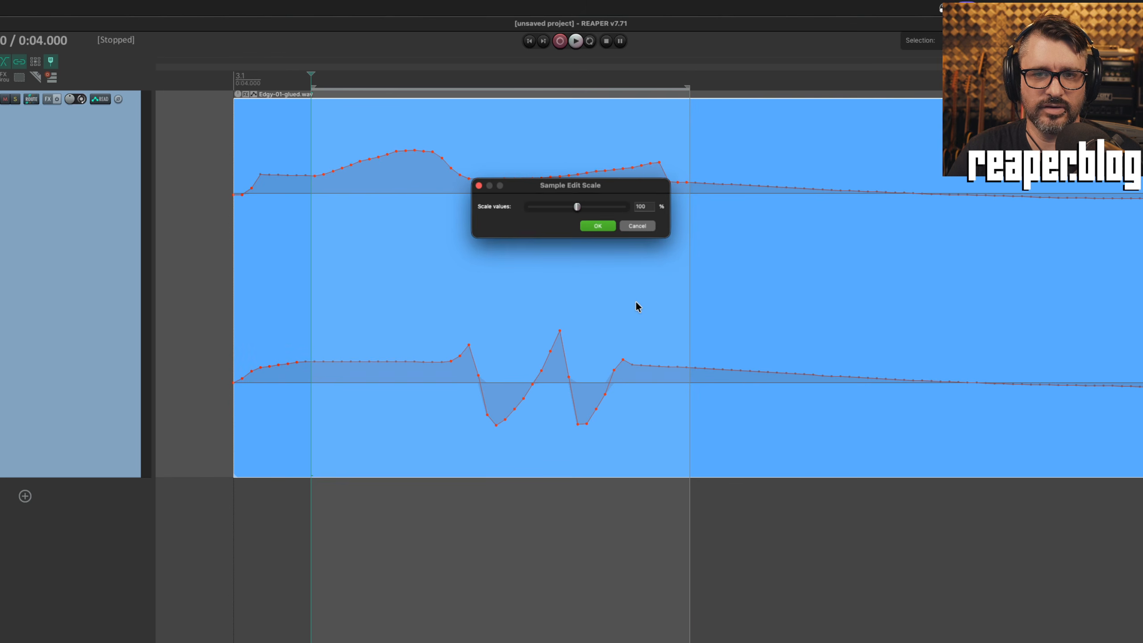
{"action": "left_click_drag", "start_coordinate": [577, 209], "coordinate": [571, 261]}
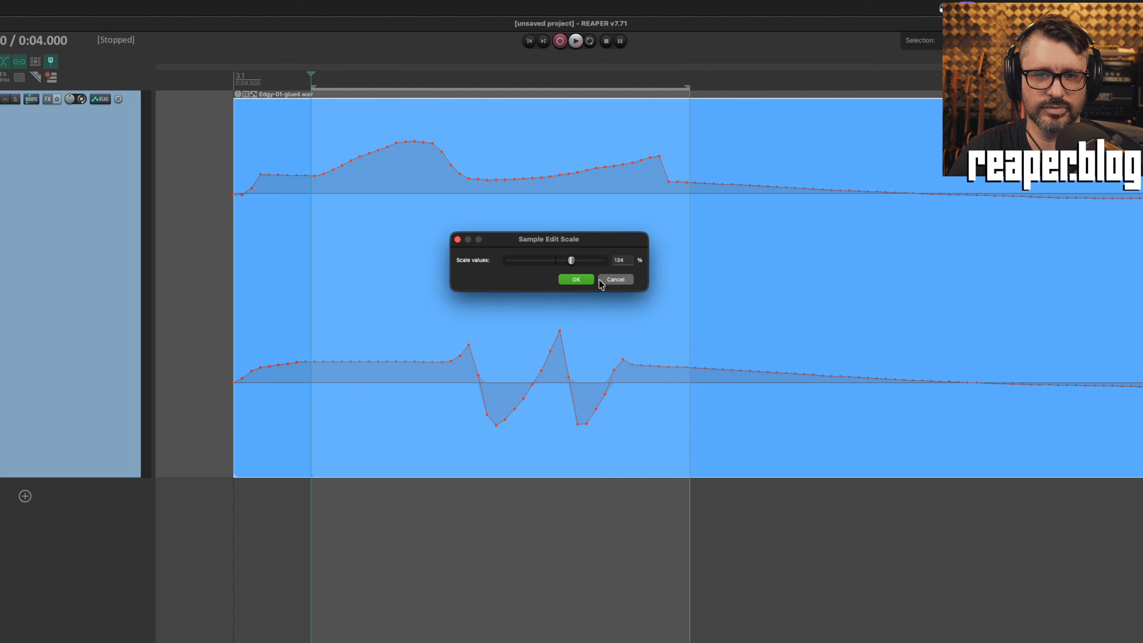
{"action": "left_click", "coordinate": [579, 279]}
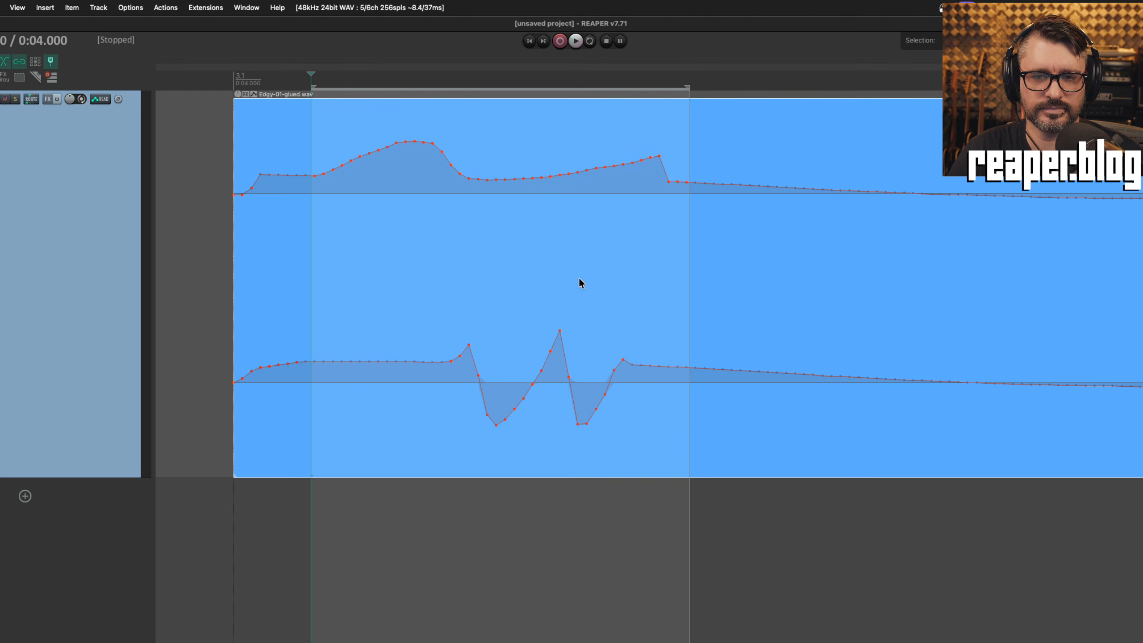
Make a time selection around the lower channel's drawn peaks and scale down its sample values
{"action": "mouse_move", "coordinate": [460, 302]}
{"action": "left_mouse_down"}
{"action": "mouse_move", "coordinate": [643, 442]}
{"action": "mouse_move", "coordinate": [672, 418]}
{"action": "left_mouse_up"}
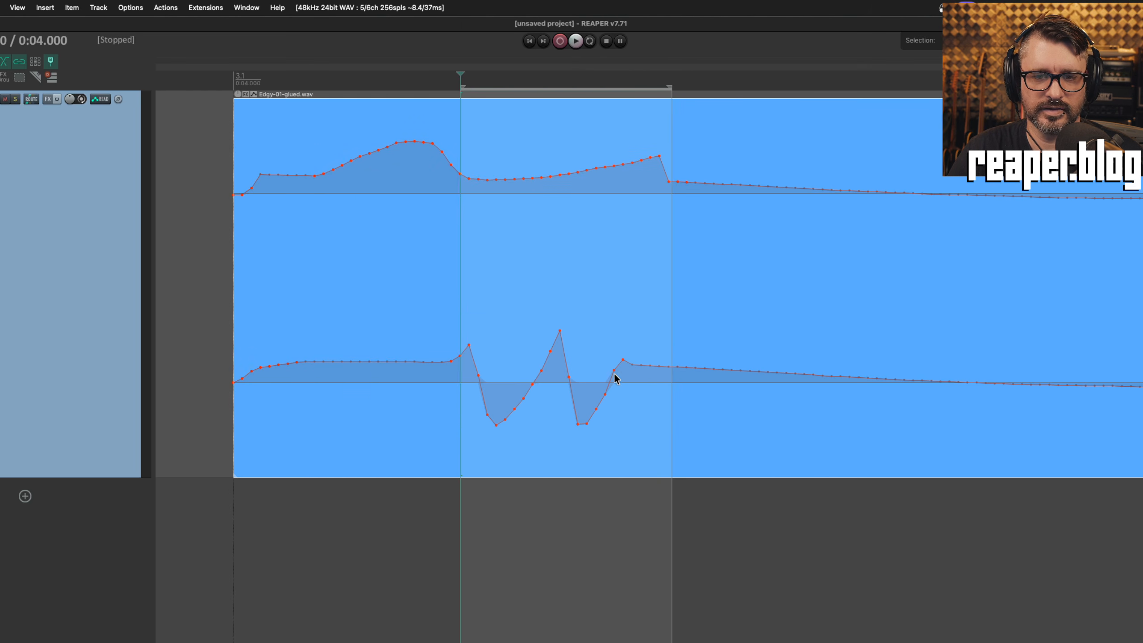
{"action": "right_click", "coordinate": [611, 372]}
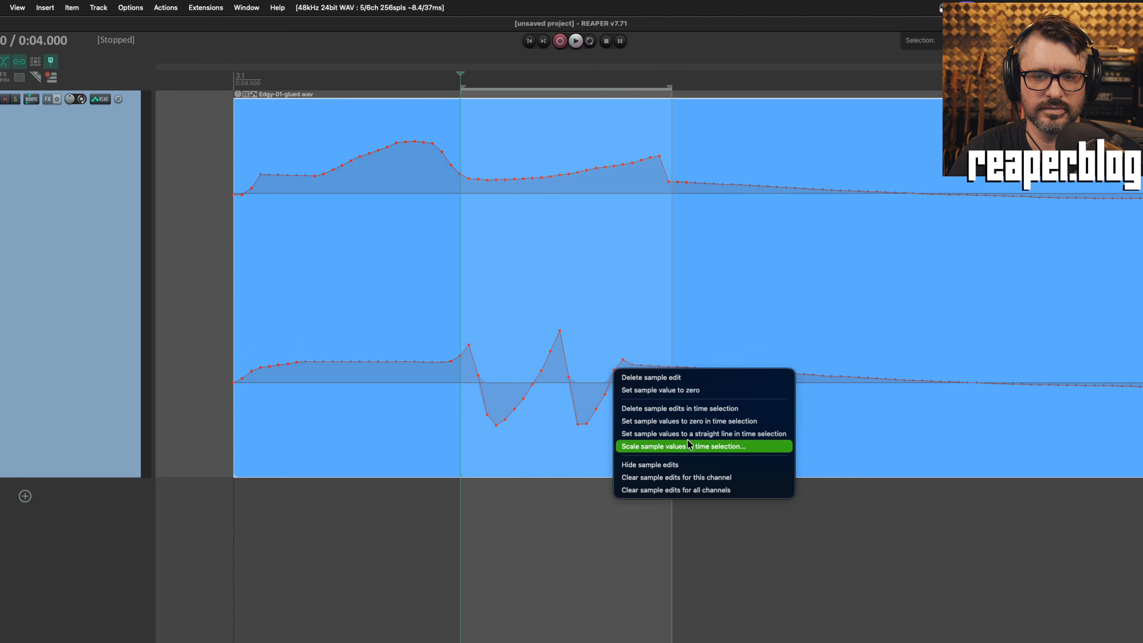
{"action": "key", "text": "Return"}
{"action": "left_click_drag", "start_coordinate": [556, 261], "coordinate": [523, 265]}
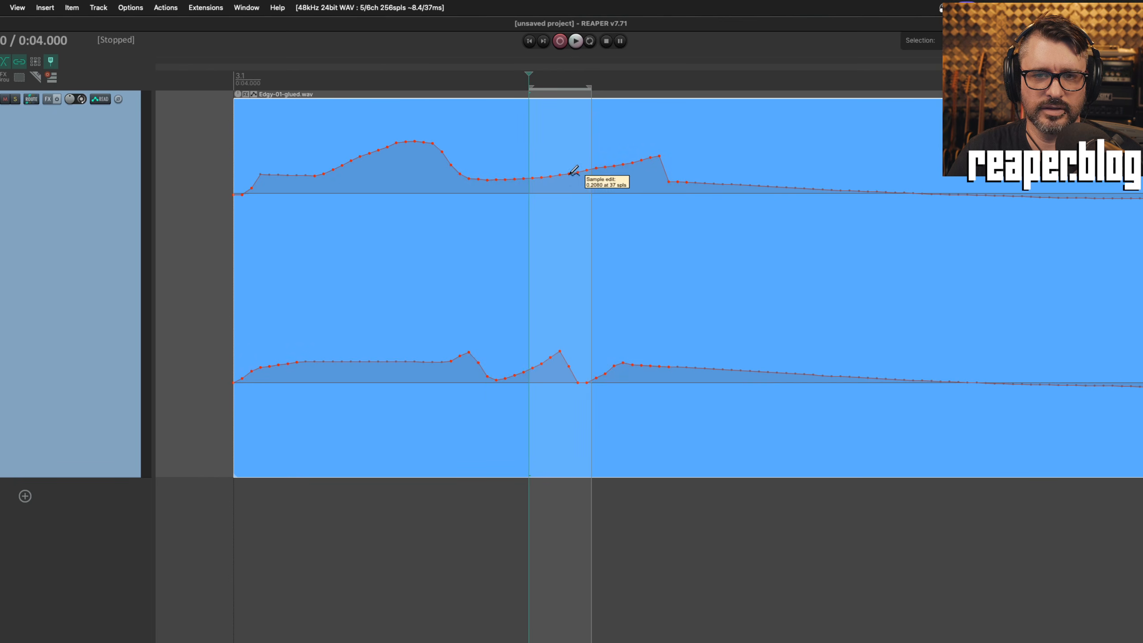
Set the upper channel's sample values to a straight line in a short time selection, and again in one on the slope after the peak
{"action": "right_click", "coordinate": [573, 172]}
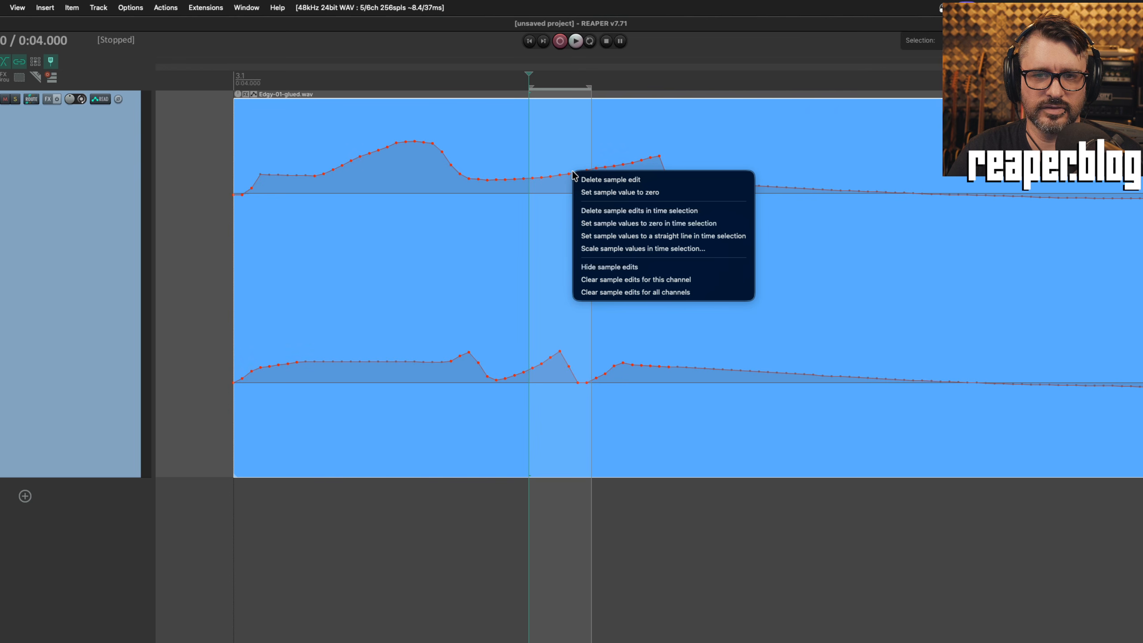
{"action": "left_click", "coordinate": [643, 238]}
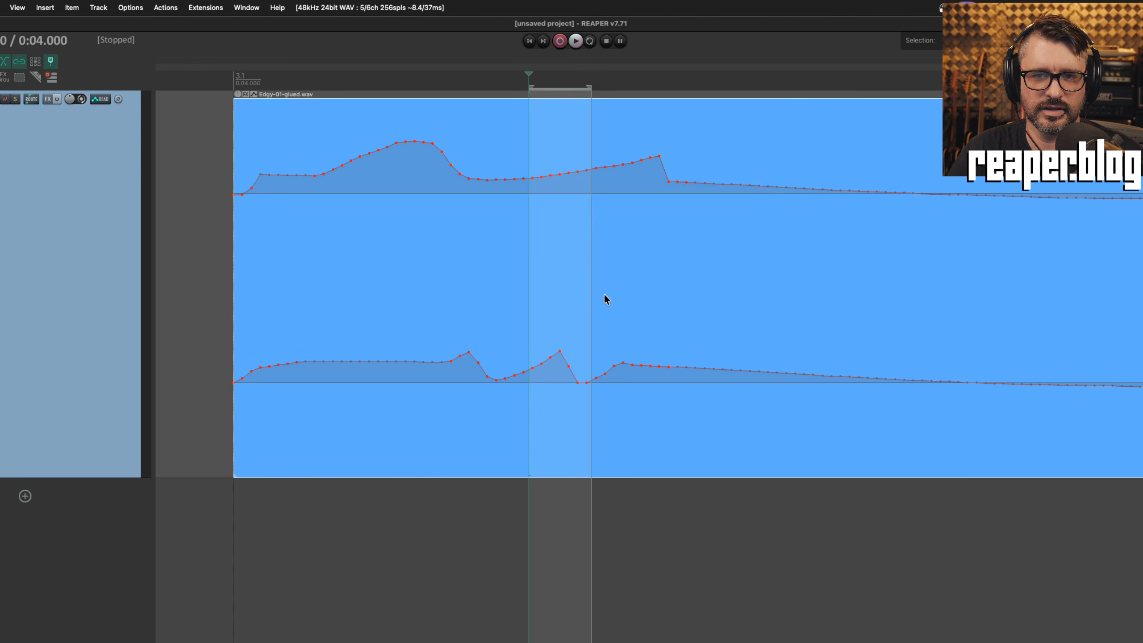
{"action": "left_click_drag", "start_coordinate": [411, 135], "coordinate": [512, 191]}
{"action": "right_click", "coordinate": [479, 162]}
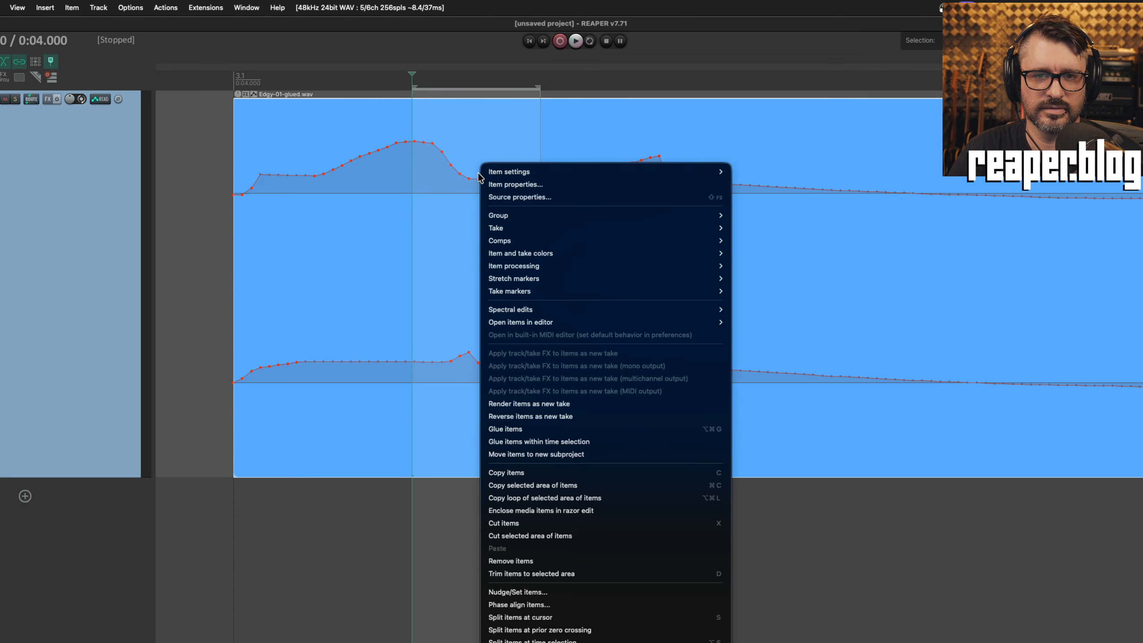
{"action": "key", "text": "Escape"}
{"action": "right_click", "coordinate": [467, 180]}
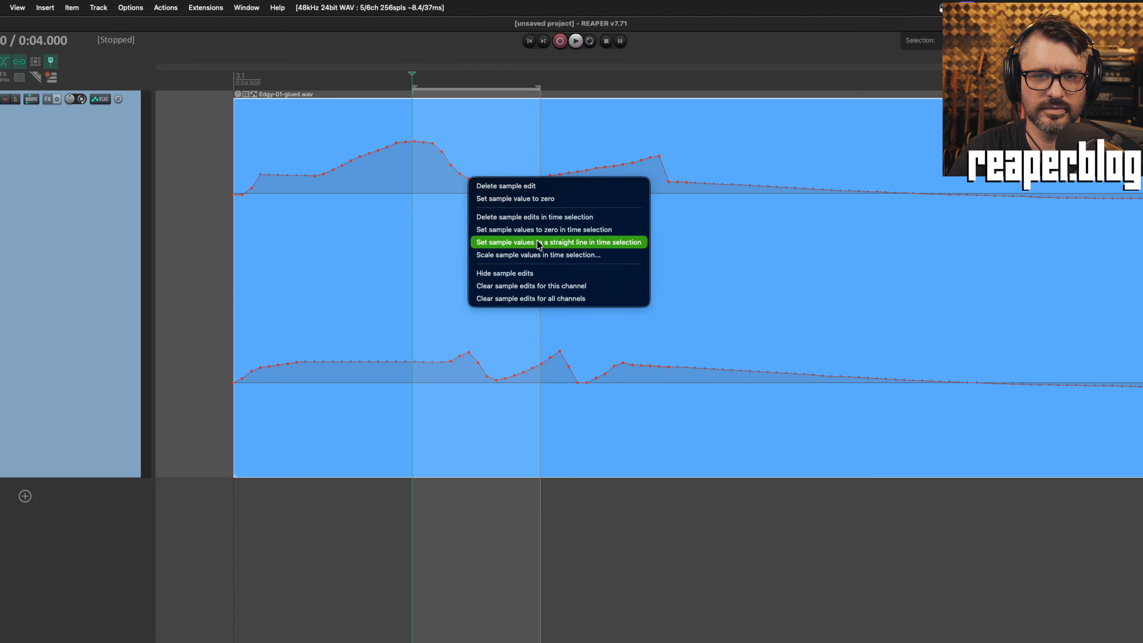
{"action": "left_click", "coordinate": [562, 243]}
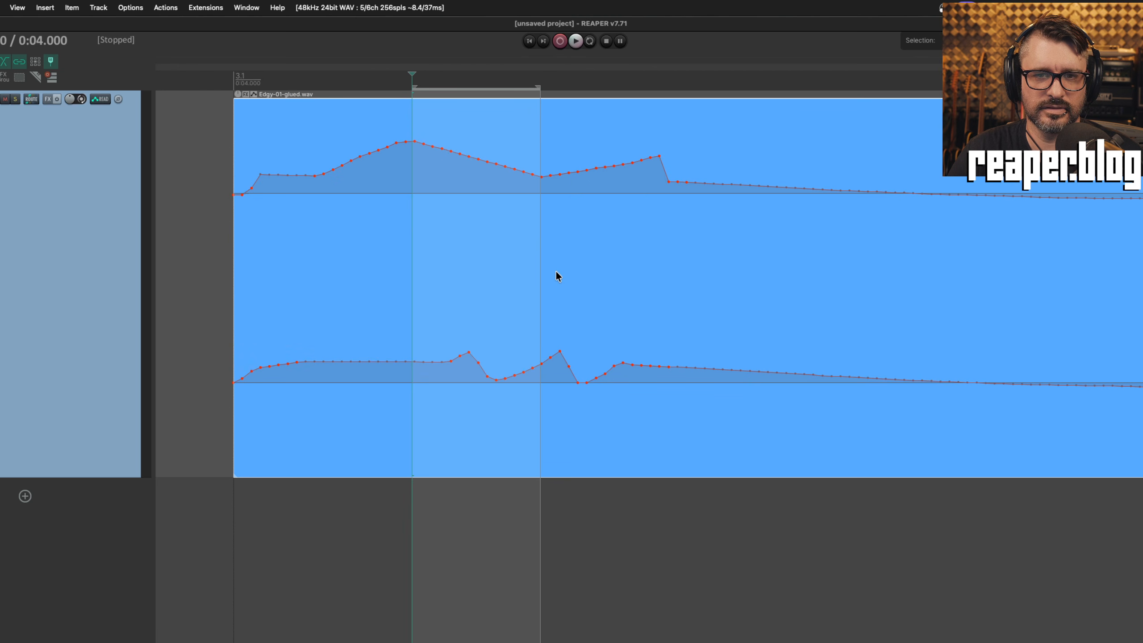
Set the upper channel's sample values to zero in the time selection, and delete the sample edits in that selection
{"action": "right_click", "coordinate": [513, 168]}
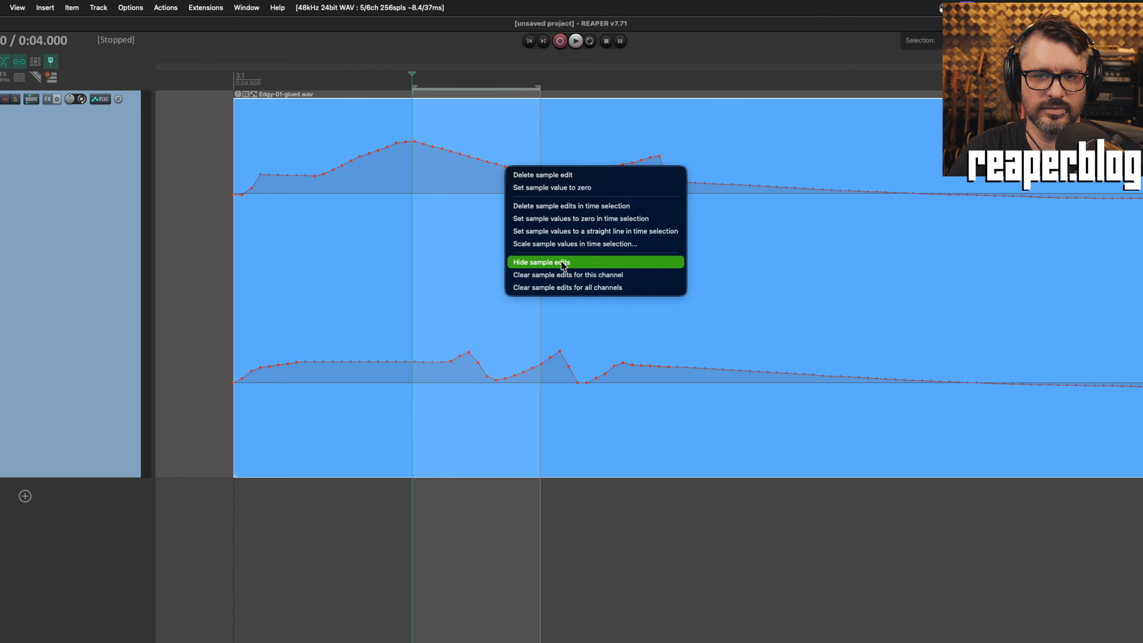
{"action": "left_click", "coordinate": [629, 219]}
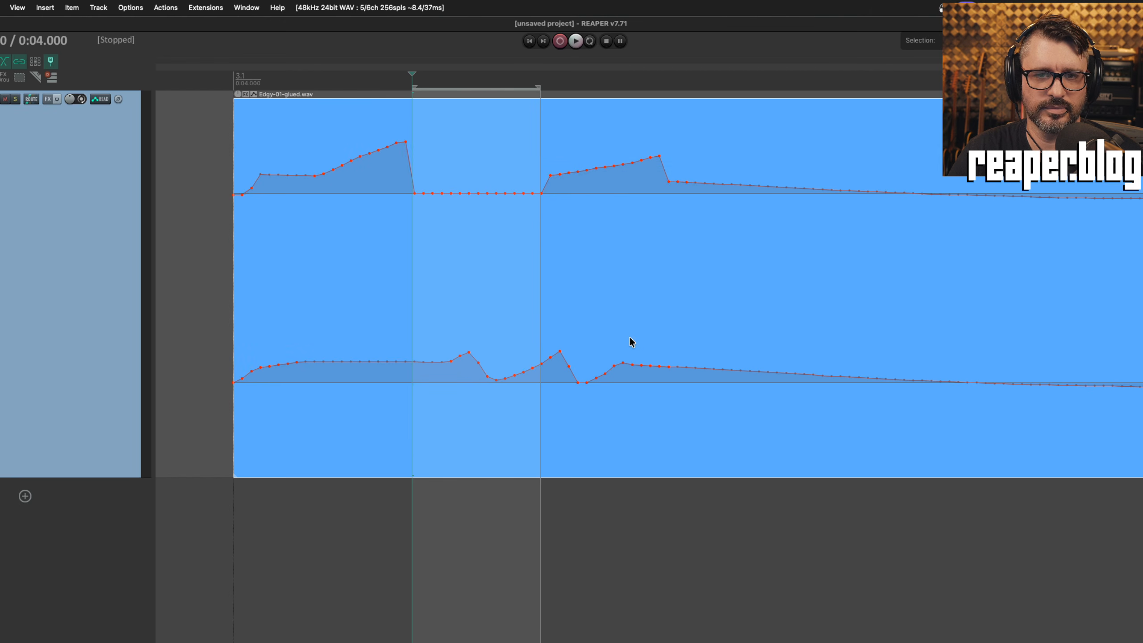
{"action": "right_click", "coordinate": [506, 193]}
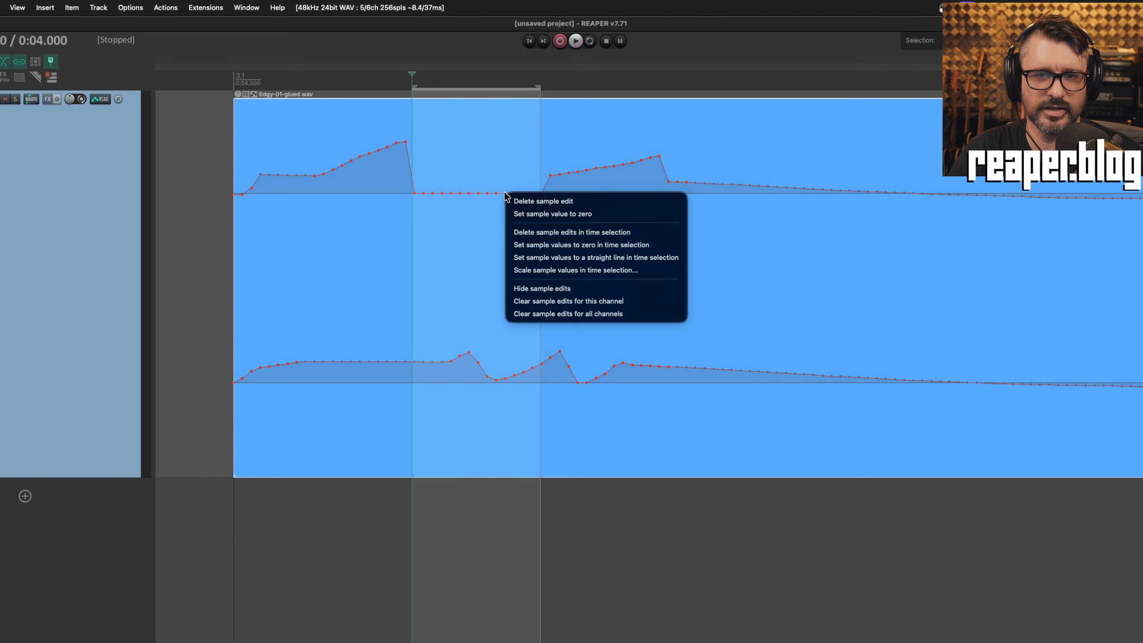
{"action": "left_click", "coordinate": [574, 236]}
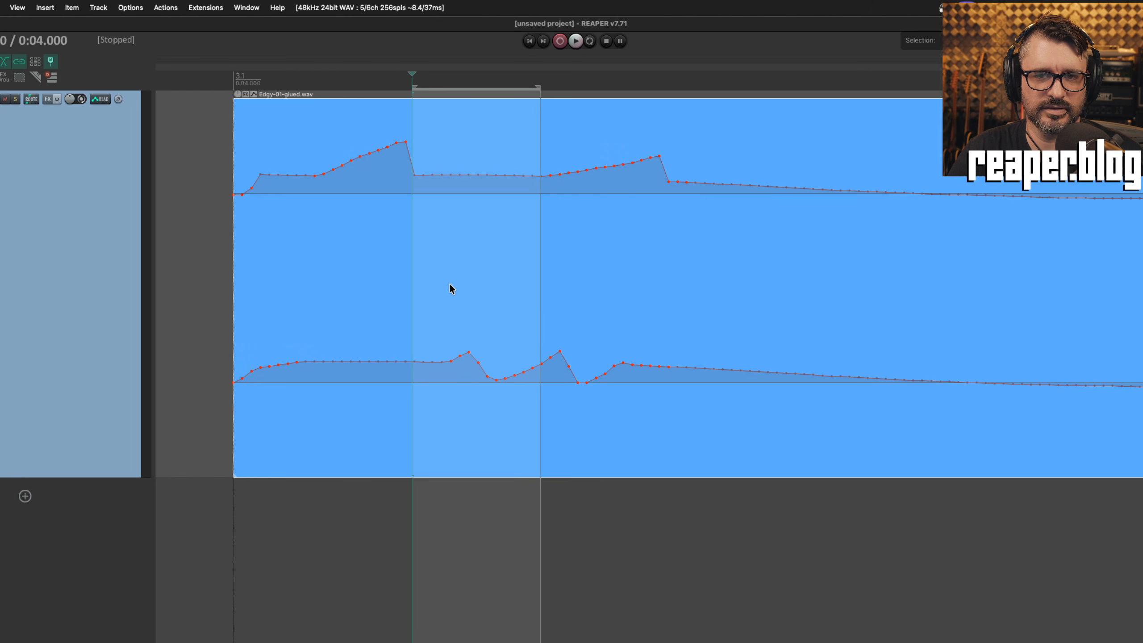
Draw short freehand ramps in both channels to smooth the abrupt waveform jump just after 0:04.381
{"action": "scroll", "coordinate": [568, 237], "scroll_direction": "down", "scroll_amount": 10}
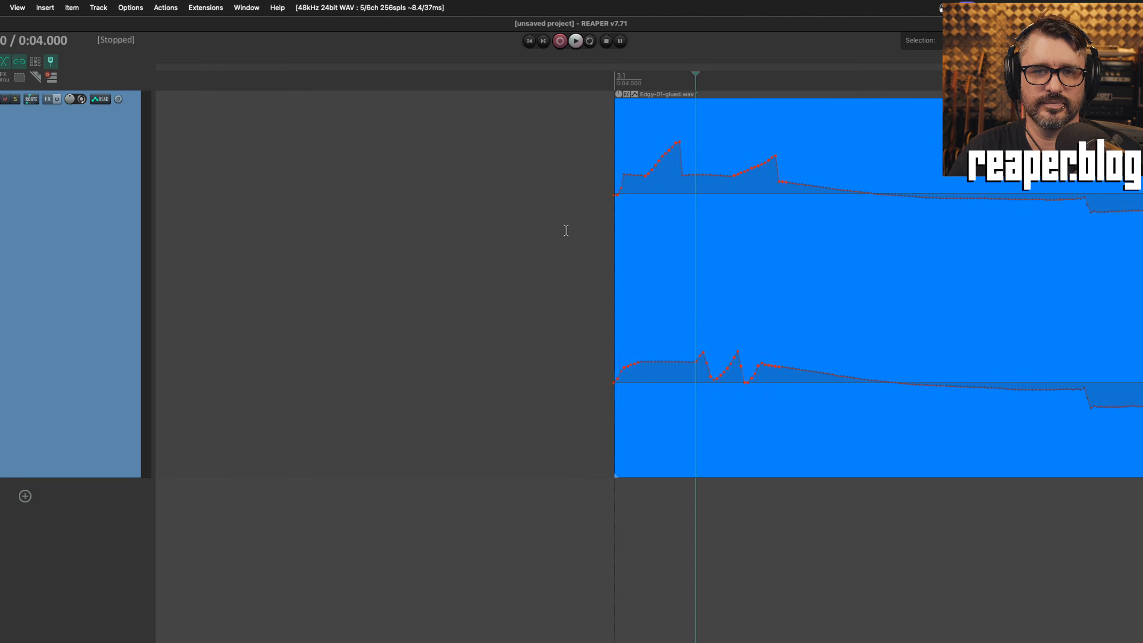
{"action": "scroll", "coordinate": [707, 292], "scroll_direction": "down", "scroll_amount": 10}
{"action": "left_click", "coordinate": [731, 247]}
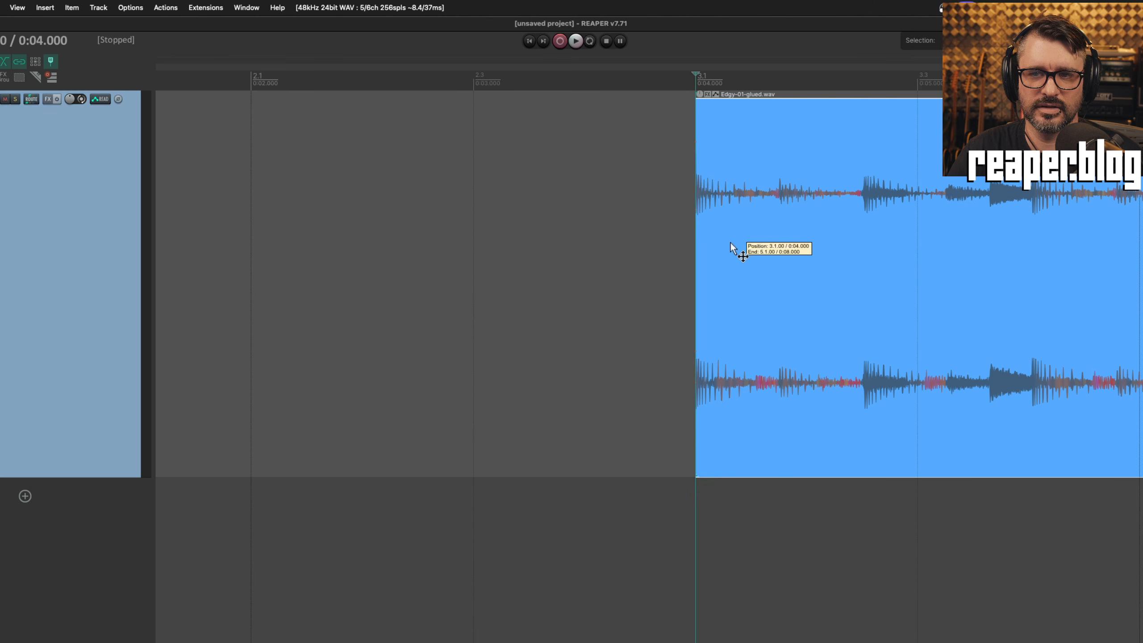
{"action": "left_click", "coordinate": [697, 253]}
{"action": "scroll", "coordinate": [729, 298], "scroll_direction": "down", "scroll_amount": 6}
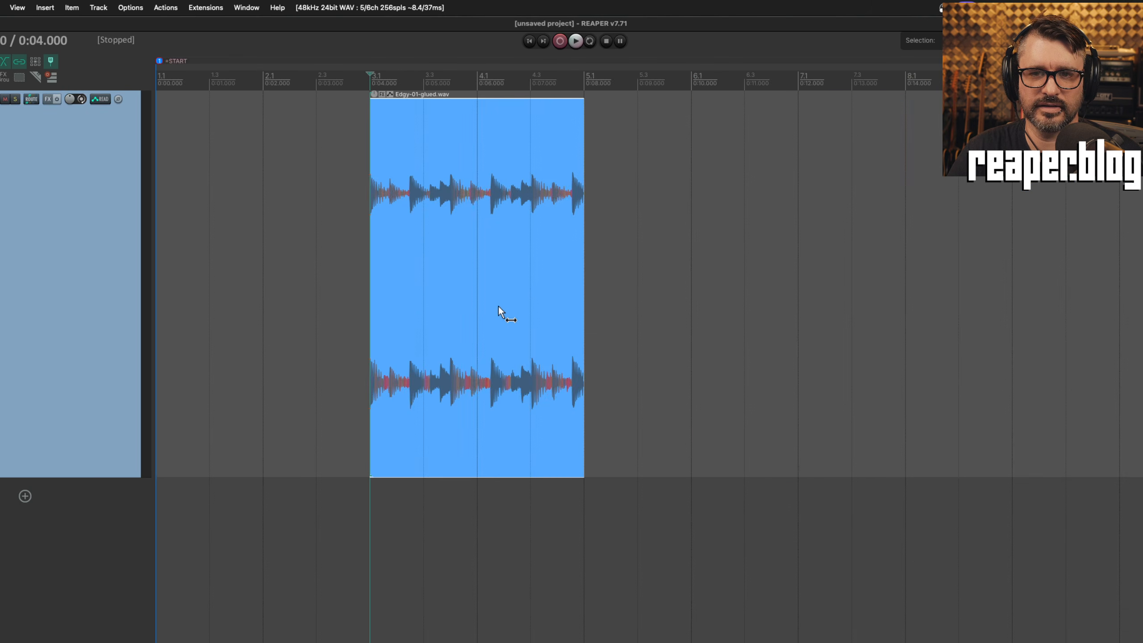
{"action": "scroll", "coordinate": [498, 306], "scroll_direction": "up", "scroll_amount": 4}
{"action": "key", "text": "Tab"}
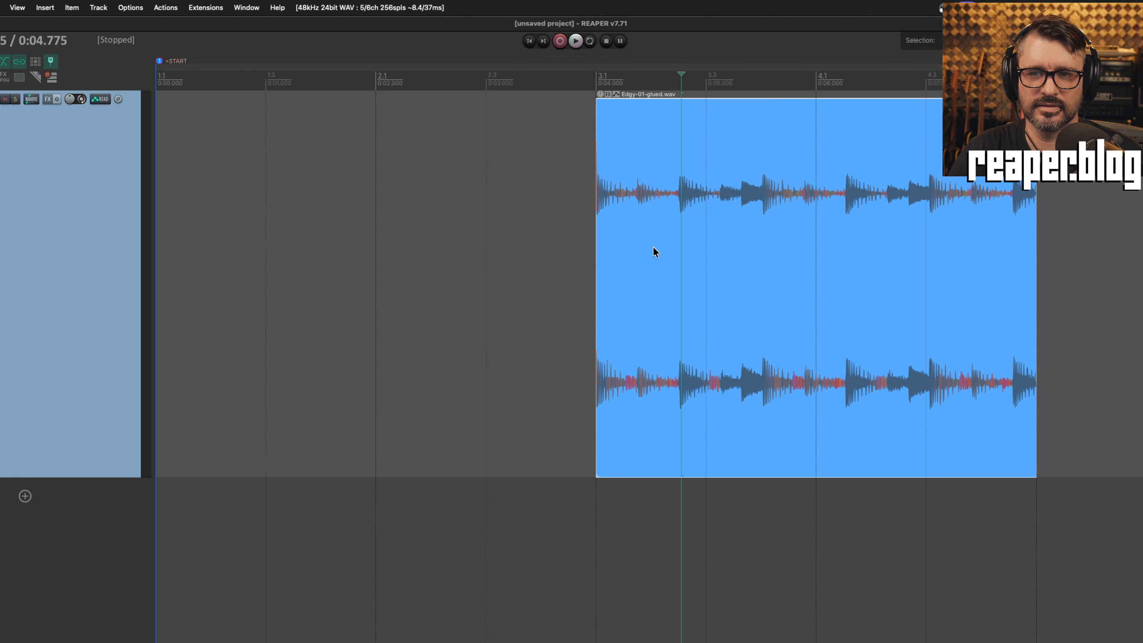
{"action": "left_click", "coordinate": [641, 211]}
{"action": "scroll", "coordinate": [650, 246], "scroll_direction": "up", "scroll_amount": 8}
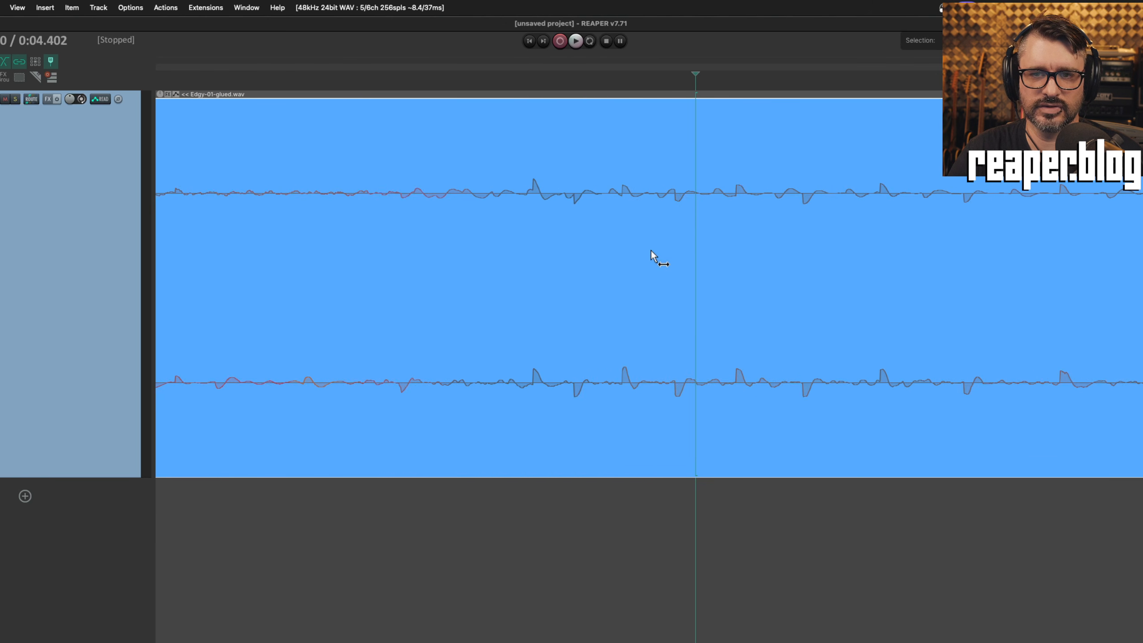
{"action": "left_click", "coordinate": [532, 203]}
{"action": "scroll", "coordinate": [537, 226], "scroll_direction": "up", "scroll_amount": 5}
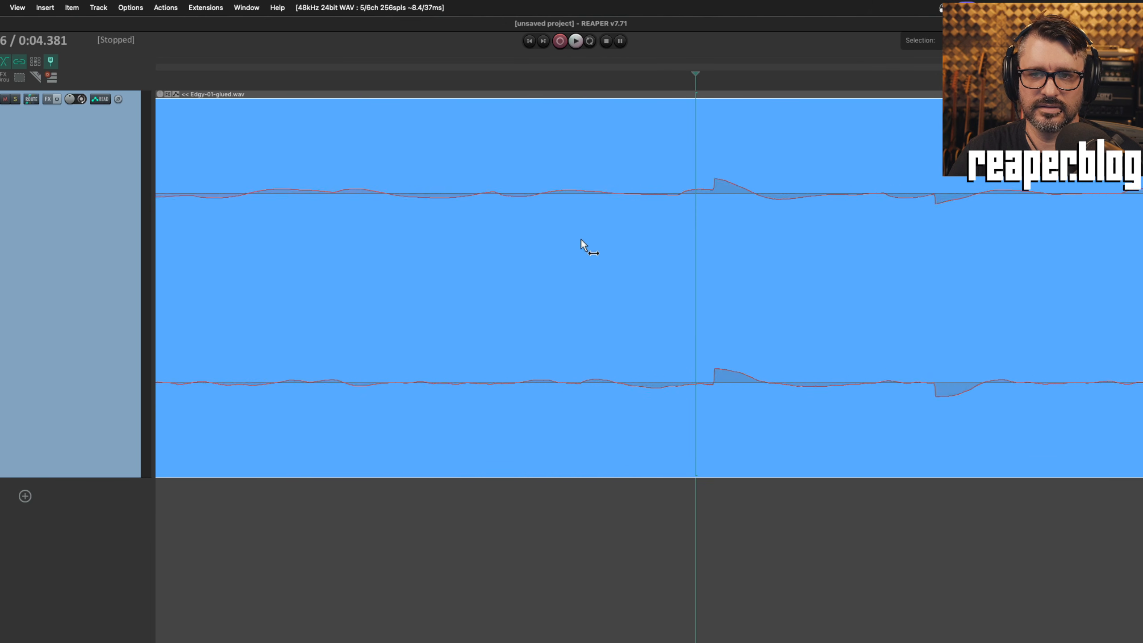
{"action": "scroll", "coordinate": [581, 238], "scroll_direction": "up", "scroll_amount": 5}
{"action": "left_click_drag", "start_coordinate": [758, 188], "coordinate": [790, 179]}
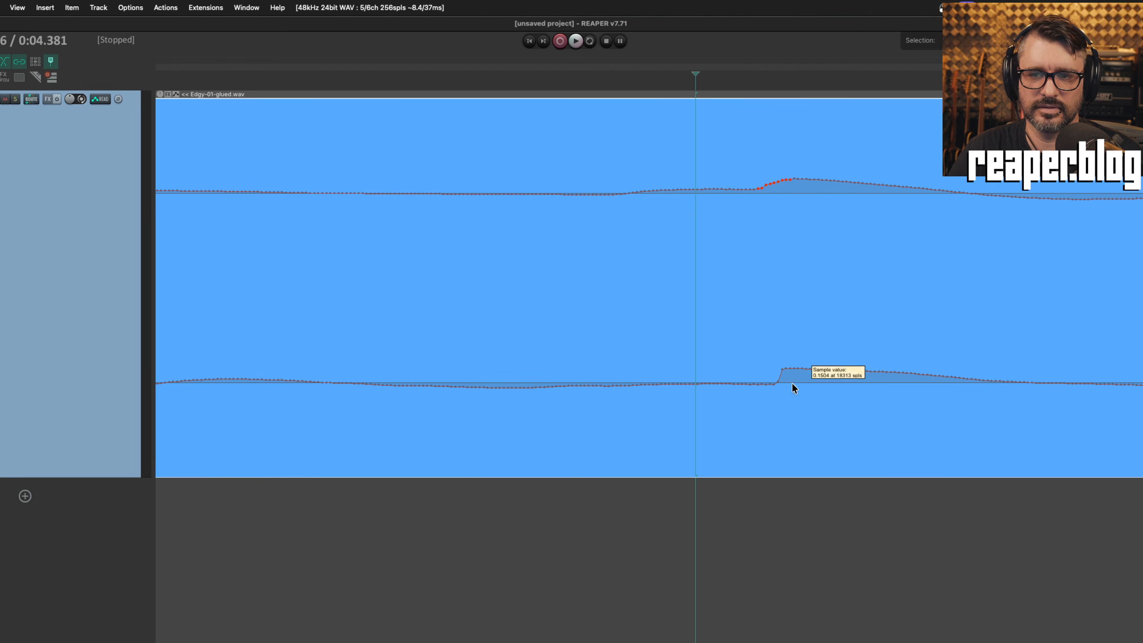
{"action": "mouse_move", "coordinate": [750, 380]}
{"action": "left_mouse_down"}
{"action": "mouse_move", "coordinate": [790, 366]}
{"action": "mouse_move", "coordinate": [732, 379]}
{"action": "left_mouse_up"}
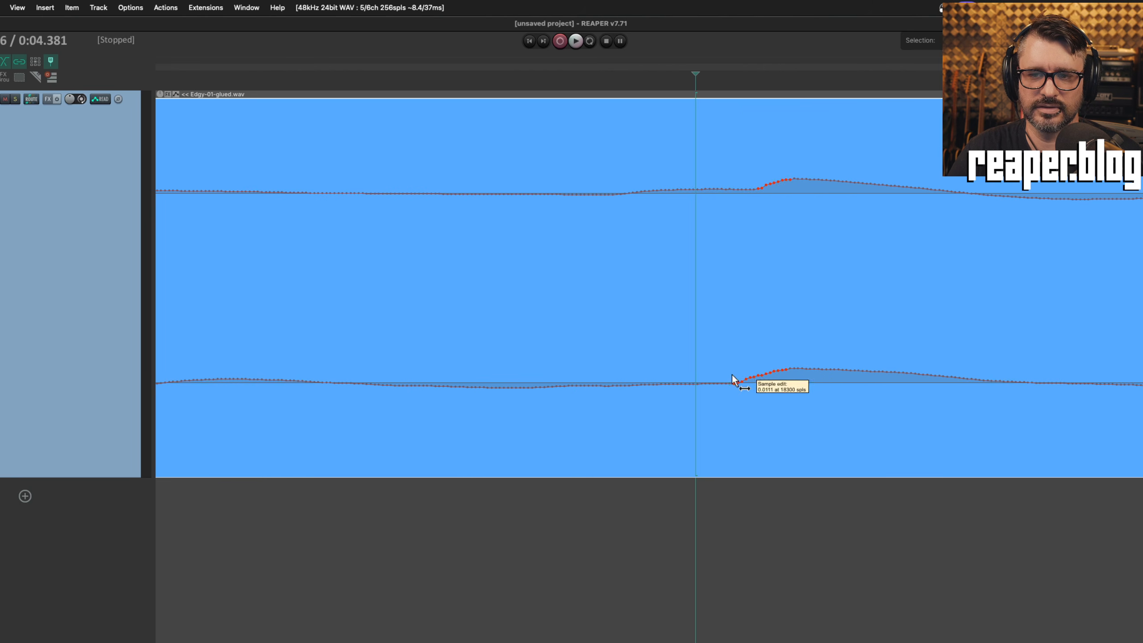
{"action": "scroll", "coordinate": [731, 378], "scroll_direction": "down", "scroll_amount": 6}
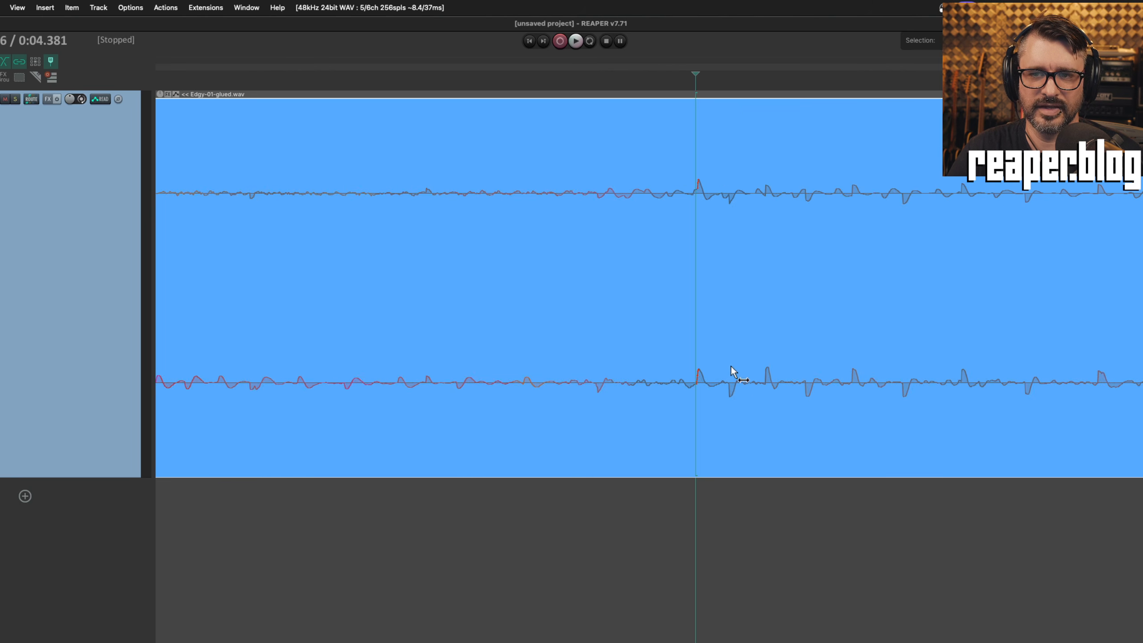
{"action": "scroll", "coordinate": [754, 330], "scroll_direction": "down", "scroll_amount": 8}
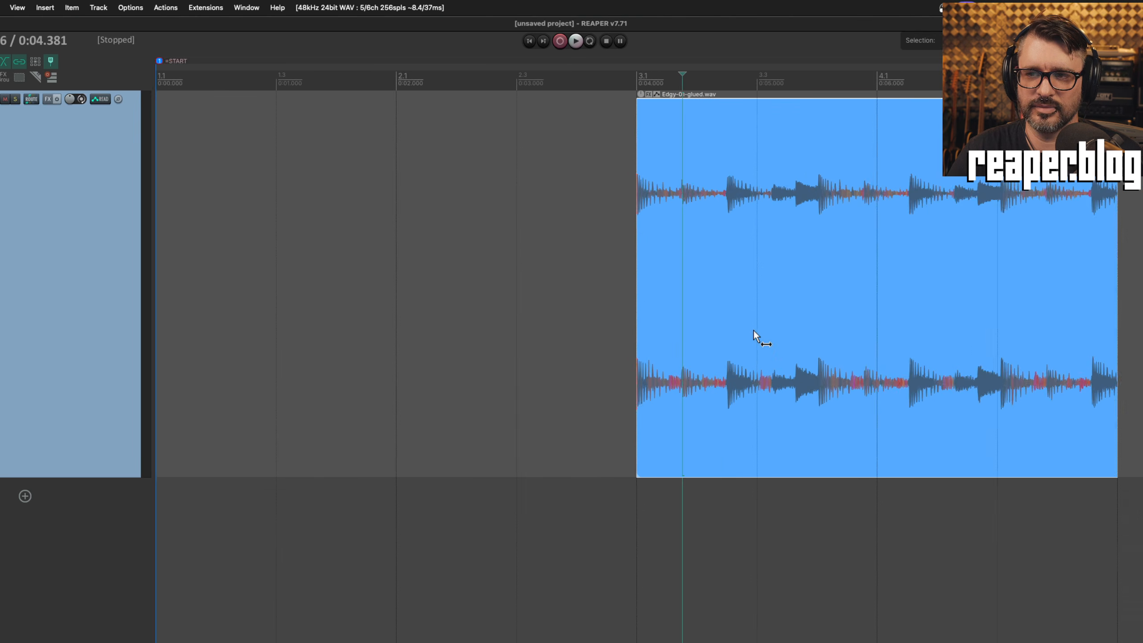
Set the time selection to the Edgy-01-glued.wav item, with repeat enabled, and play it back from 0:04.000
{"action": "scroll", "coordinate": [754, 330], "scroll_direction": "down", "scroll_amount": 2}
{"action": "scroll", "coordinate": [754, 331], "scroll_direction": "right", "scroll_amount": 4}
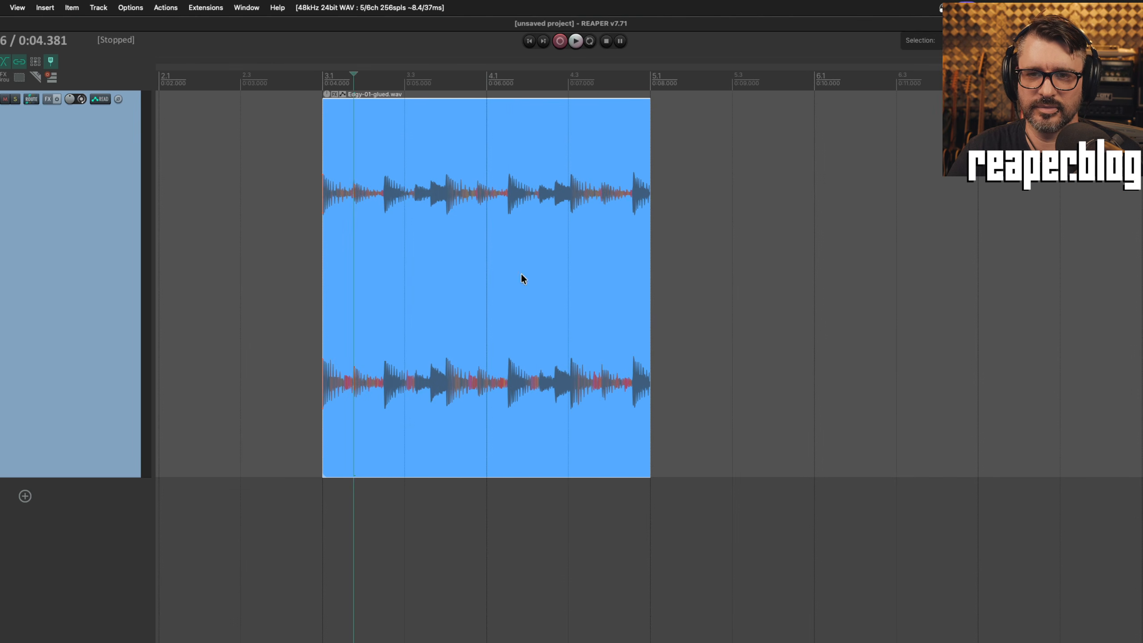
{"action": "left_click", "coordinate": [324, 253]}
{"action": "key", "text": "t"}
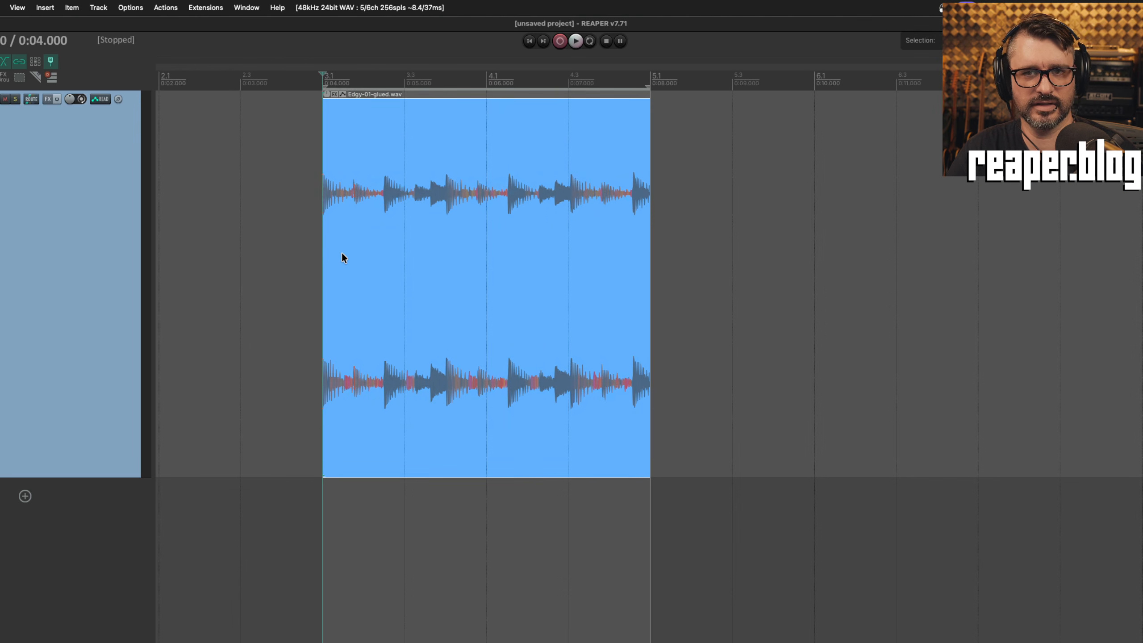
{"action": "key", "text": "r"}
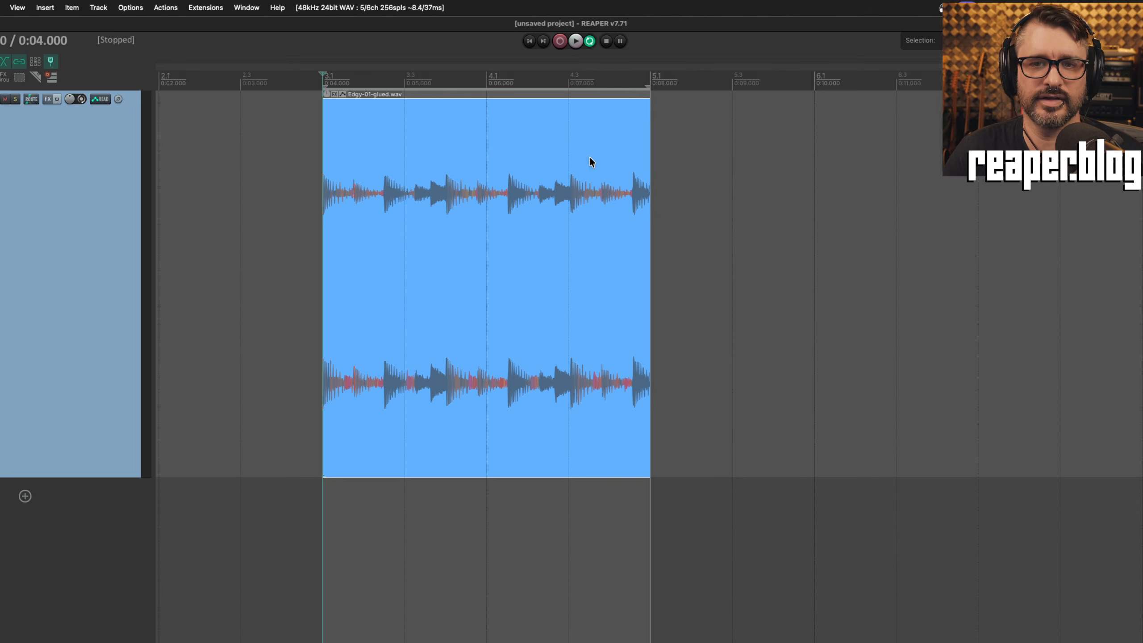
{"action": "key", "text": "space"}
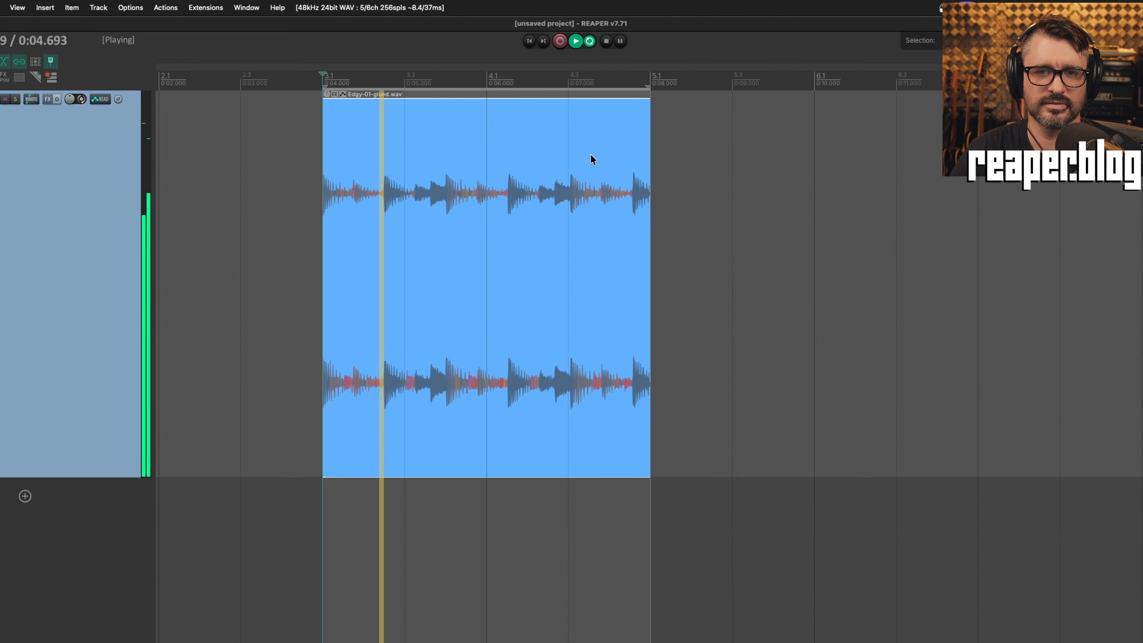
{"action": "key", "text": "space"}
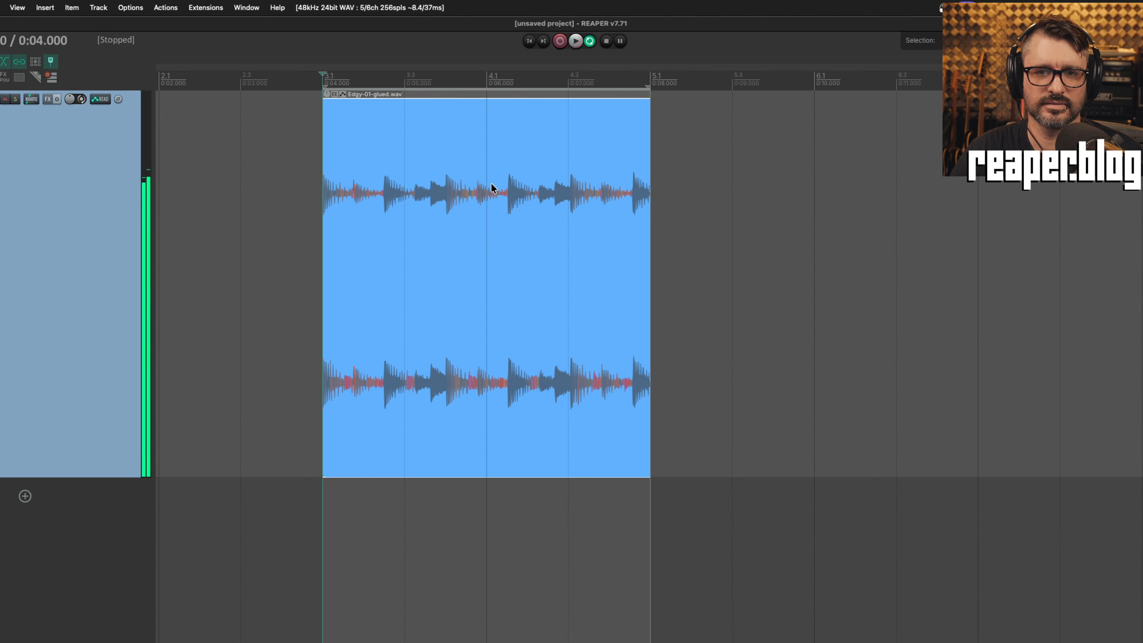
Draw freehand over the upper channel's peak at about 0:05.623 to flatten it to near zero
{"action": "left_click", "coordinate": [456, 202]}
{"action": "scroll", "coordinate": [493, 210], "scroll_direction": "up", "scroll_amount": 8}
{"action": "scroll", "coordinate": [733, 227], "scroll_direction": "up", "scroll_amount": 5}
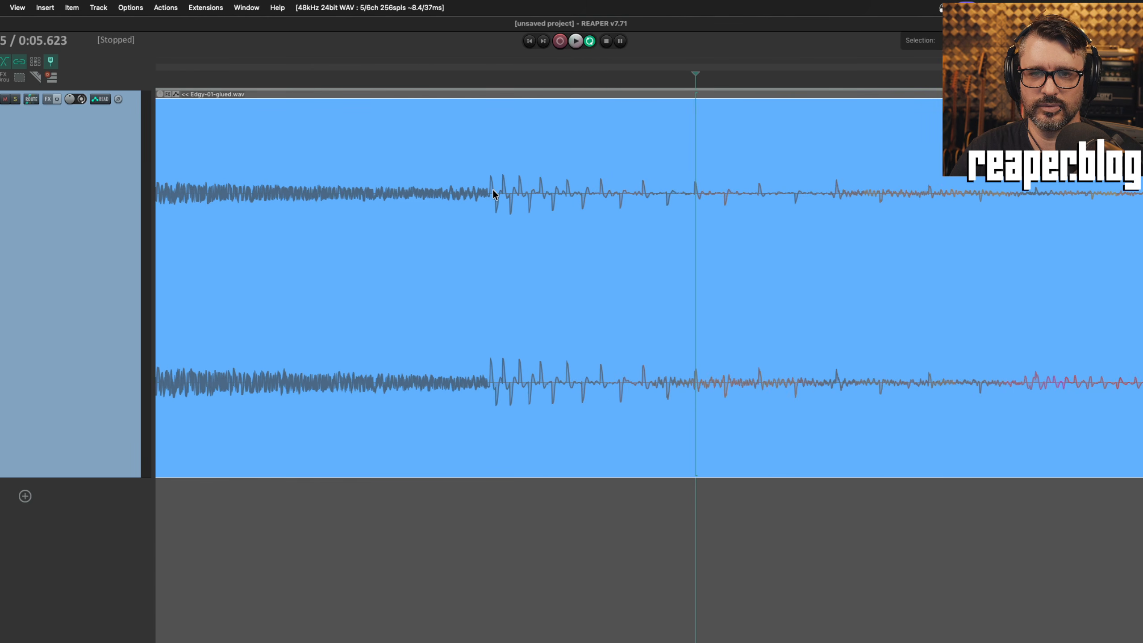
{"action": "scroll", "coordinate": [621, 214], "scroll_direction": "up", "scroll_amount": 5}
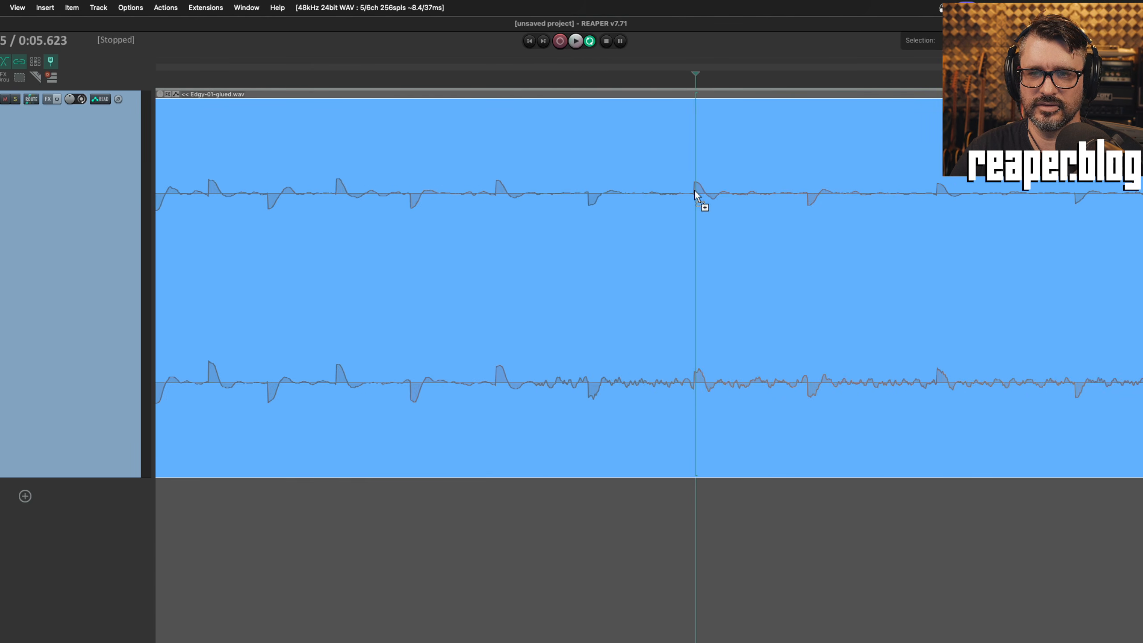
{"action": "scroll", "coordinate": [698, 200], "scroll_direction": "up", "scroll_amount": 4}
{"action": "left_click_drag", "start_coordinate": [678, 194], "coordinate": [870, 194]}
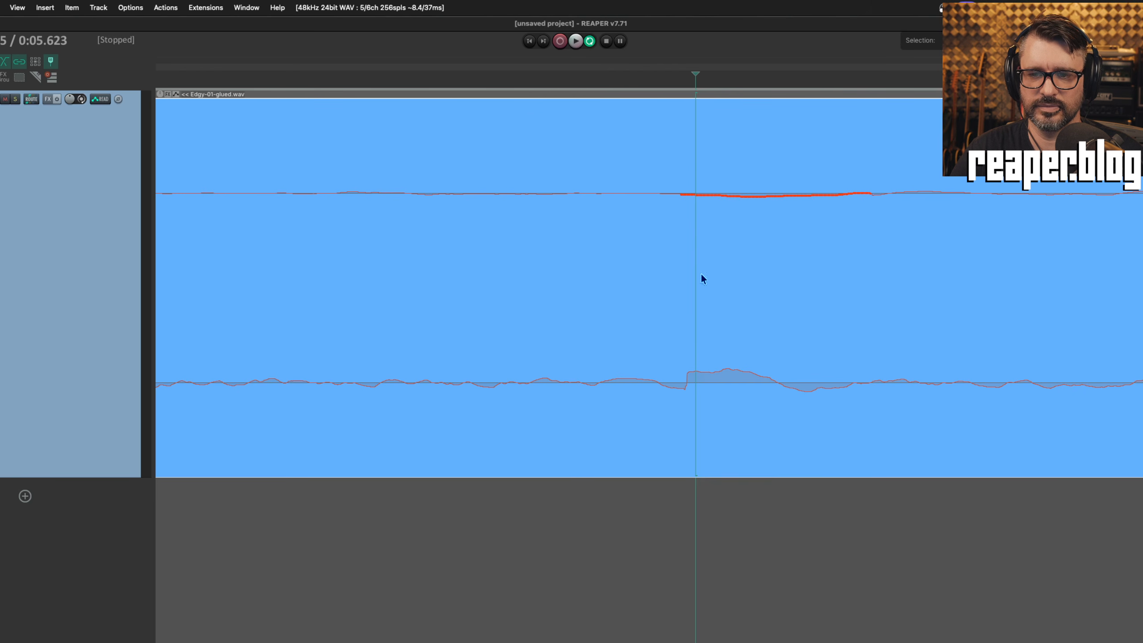
{"action": "left_click_drag", "start_coordinate": [695, 194], "coordinate": [894, 194]}
{"action": "scroll", "coordinate": [689, 386], "scroll_direction": "down", "scroll_amount": 10}
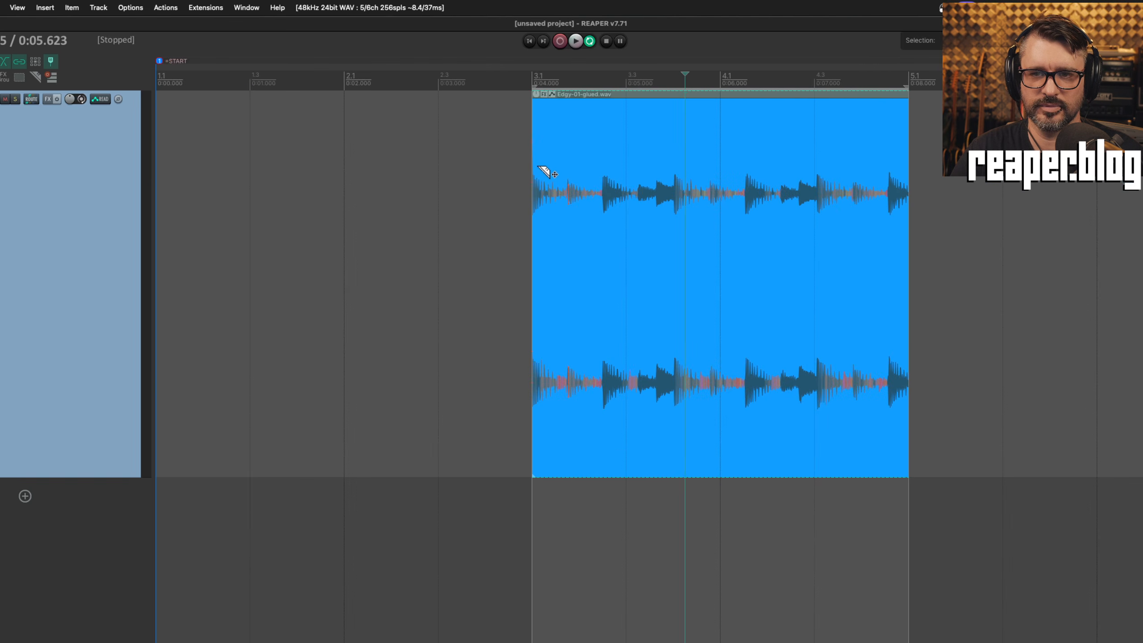
Clear the time selection, set it to the item again and play the edited audio from 0:04.000
{"action": "key", "text": "Escape"}
{"action": "left_click", "coordinate": [536, 78]}
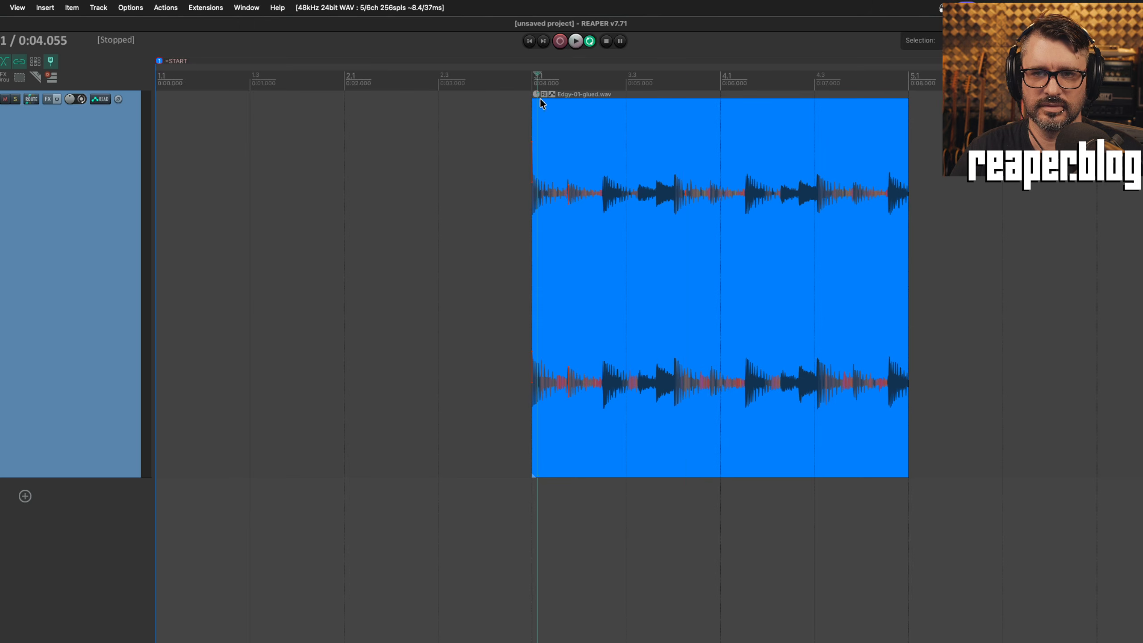
{"action": "left_click", "coordinate": [550, 144]}
{"action": "key", "text": "shift+t"}
{"action": "key", "text": "space"}
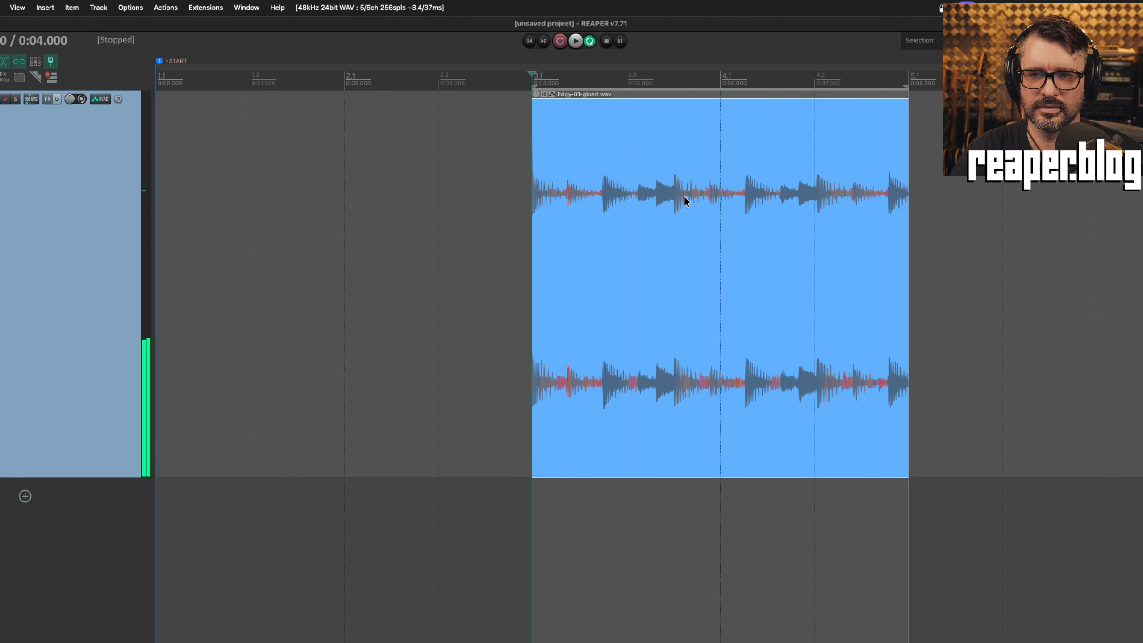
{"action": "key", "text": "space"}
Erase the upper channel's drawn sample edits at about 0:05.623 to restore the original peak
{"action": "left_click", "coordinate": [683, 278]}
{"action": "scroll", "coordinate": [684, 279], "scroll_direction": "up", "scroll_amount": 10}
{"action": "scroll", "coordinate": [684, 279], "scroll_direction": "down", "scroll_amount": 5}
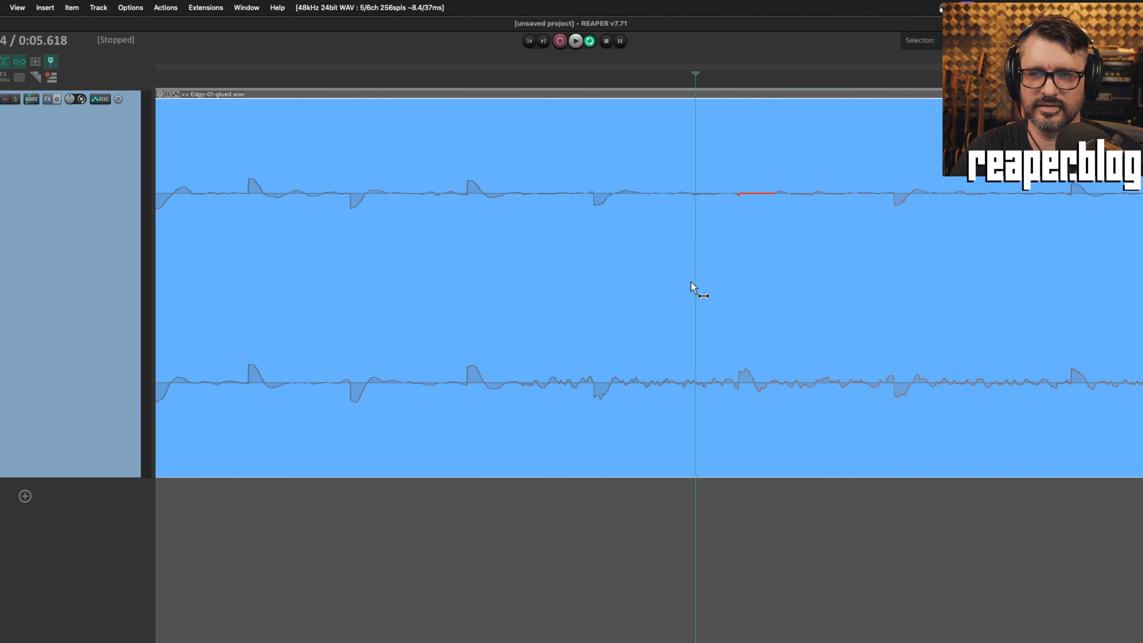
{"action": "left_click", "coordinate": [766, 193]}
{"action": "scroll", "coordinate": [767, 198], "scroll_direction": "up", "scroll_amount": 4}
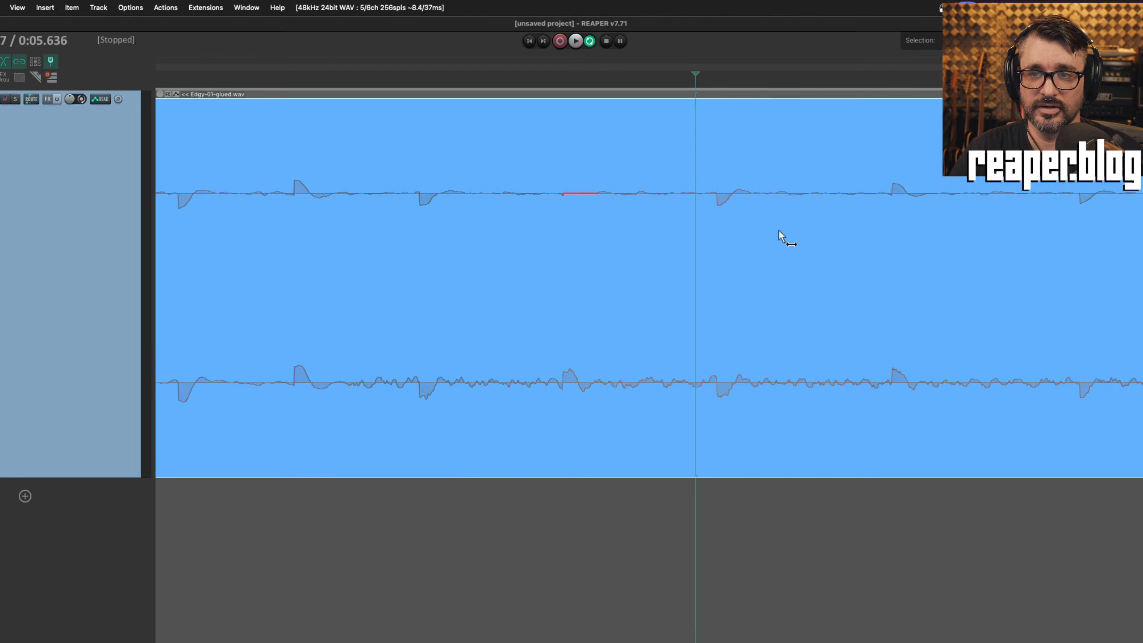
{"action": "left_click", "coordinate": [453, 383]}
{"action": "scroll", "coordinate": [453, 389], "scroll_direction": "up", "scroll_amount": 4}
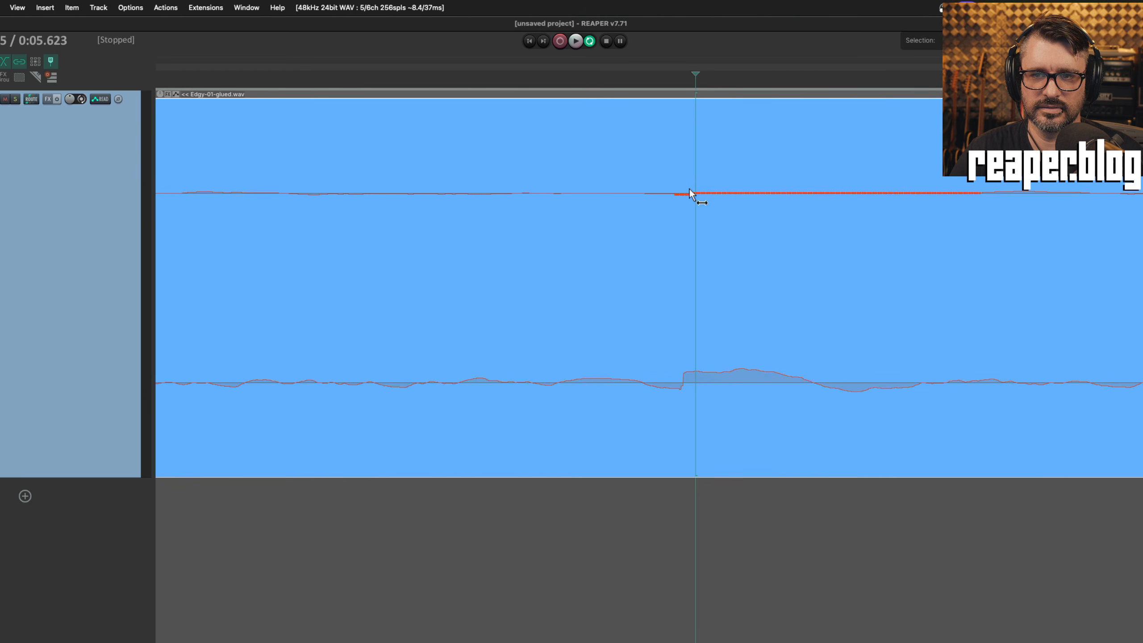
{"action": "left_click_drag", "start_coordinate": [687, 194], "coordinate": [983, 197]}
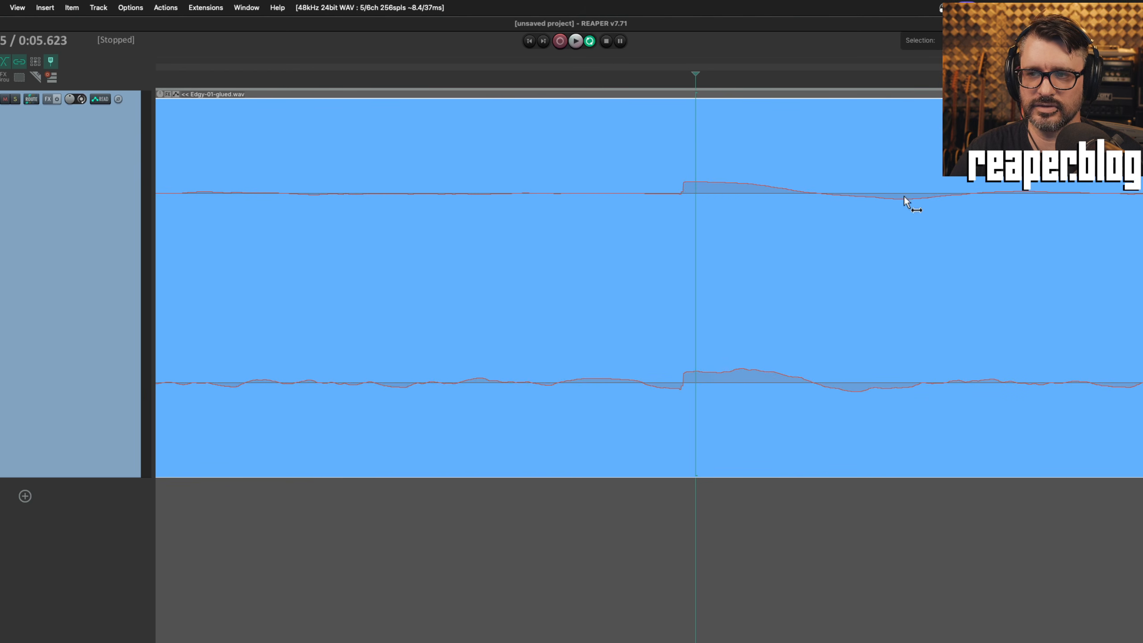
{"action": "scroll", "coordinate": [777, 357], "scroll_direction": "down", "scroll_amount": 10}
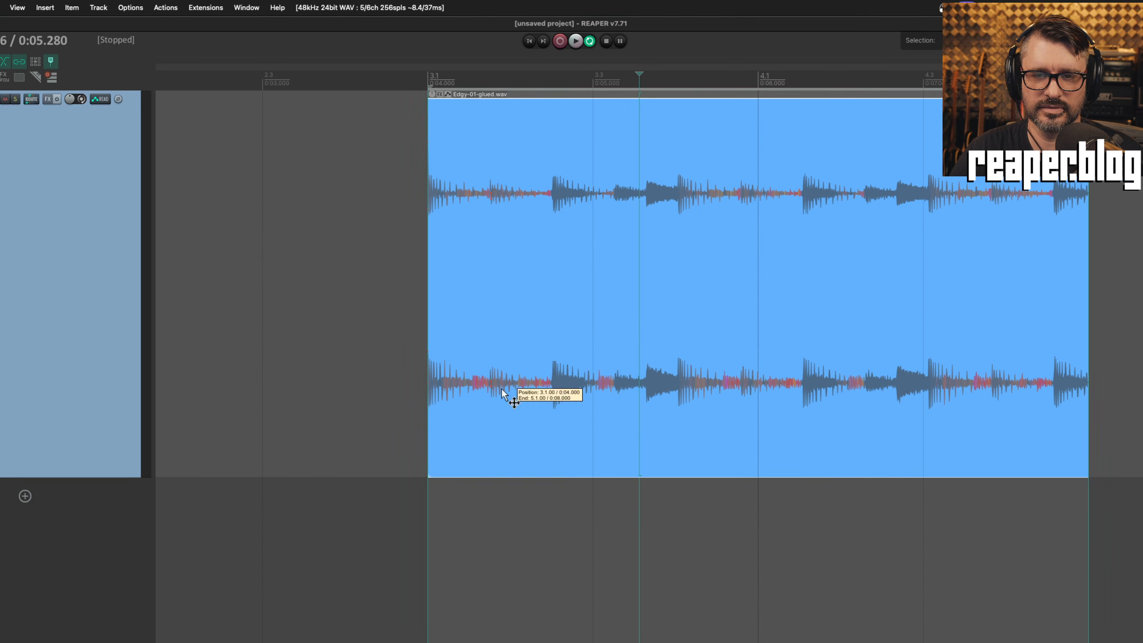
{"action": "left_click", "coordinate": [501, 386]}
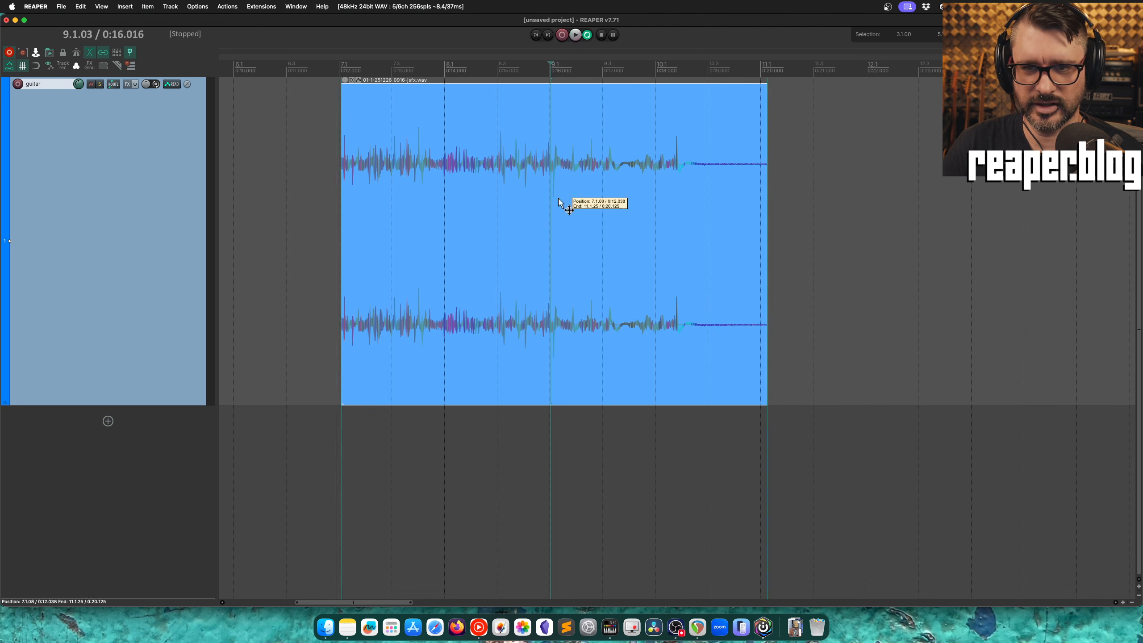
Play the guitar item from about 0:17, and again from 0:18.270, to hear the spike near its end
{"action": "left_click", "coordinate": [559, 197]}
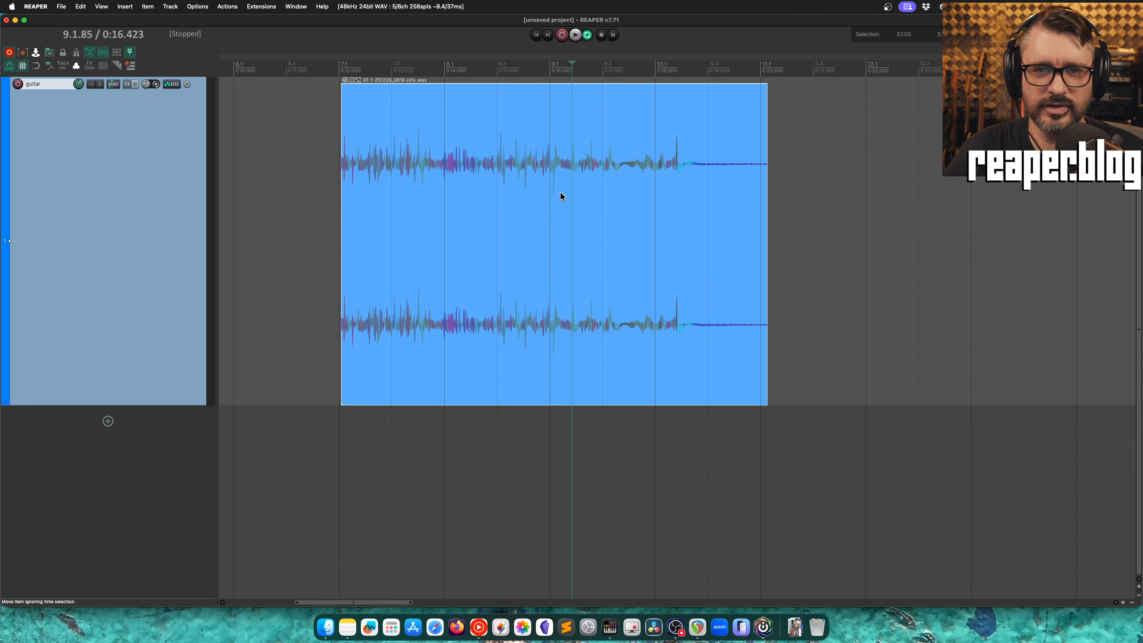
{"action": "left_click", "coordinate": [570, 196]}
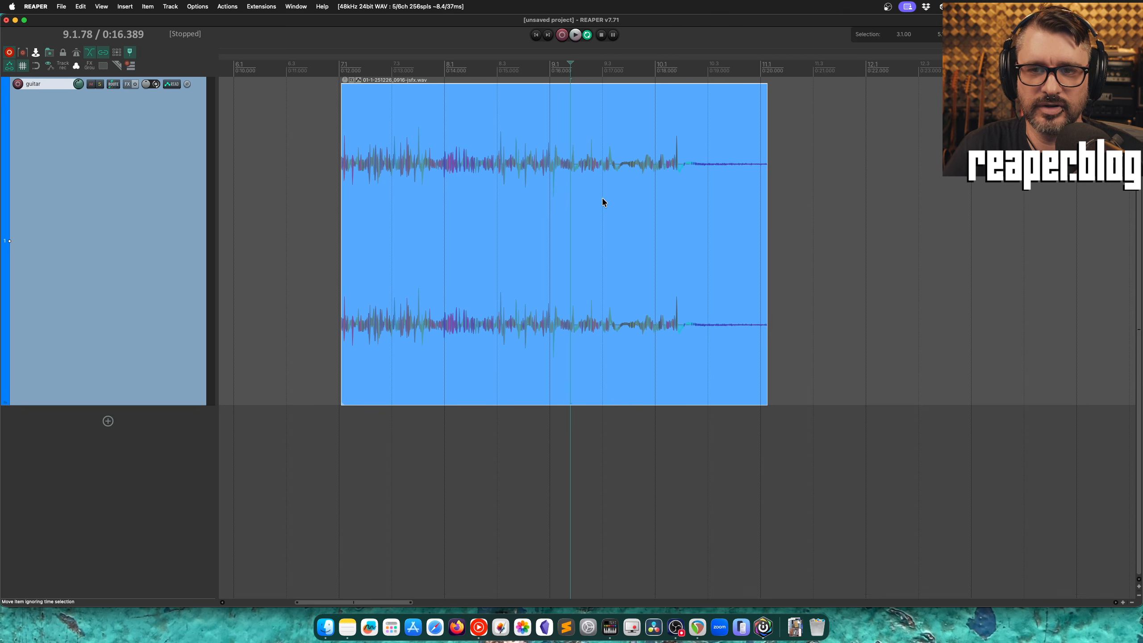
{"action": "left_click", "coordinate": [602, 198]}
{"action": "key", "text": "space"}
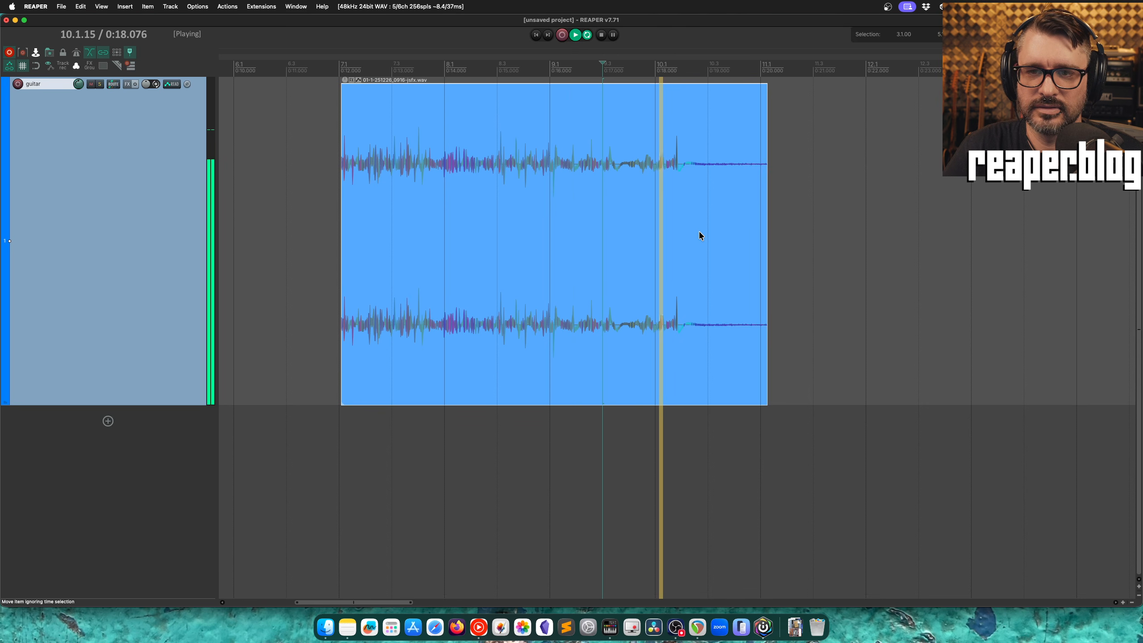
{"action": "key", "text": "space"}
{"action": "left_click", "coordinate": [669, 200]}
{"action": "scroll", "coordinate": [718, 247], "scroll_direction": "up", "scroll_amount": 5}
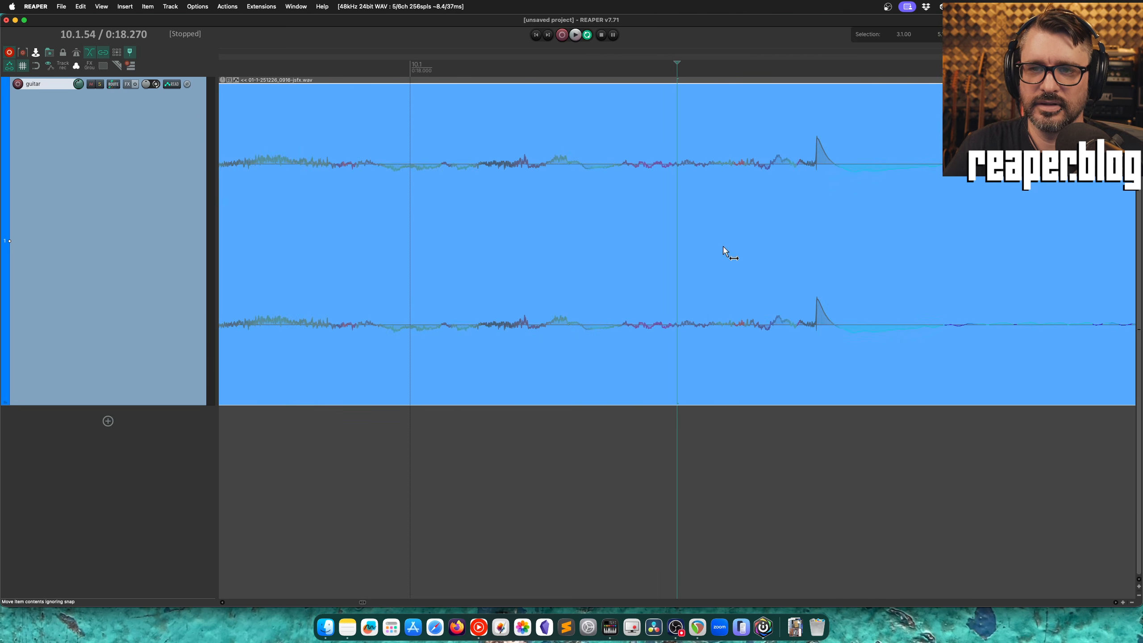
{"action": "scroll", "coordinate": [722, 245], "scroll_direction": "right", "scroll_amount": 10}
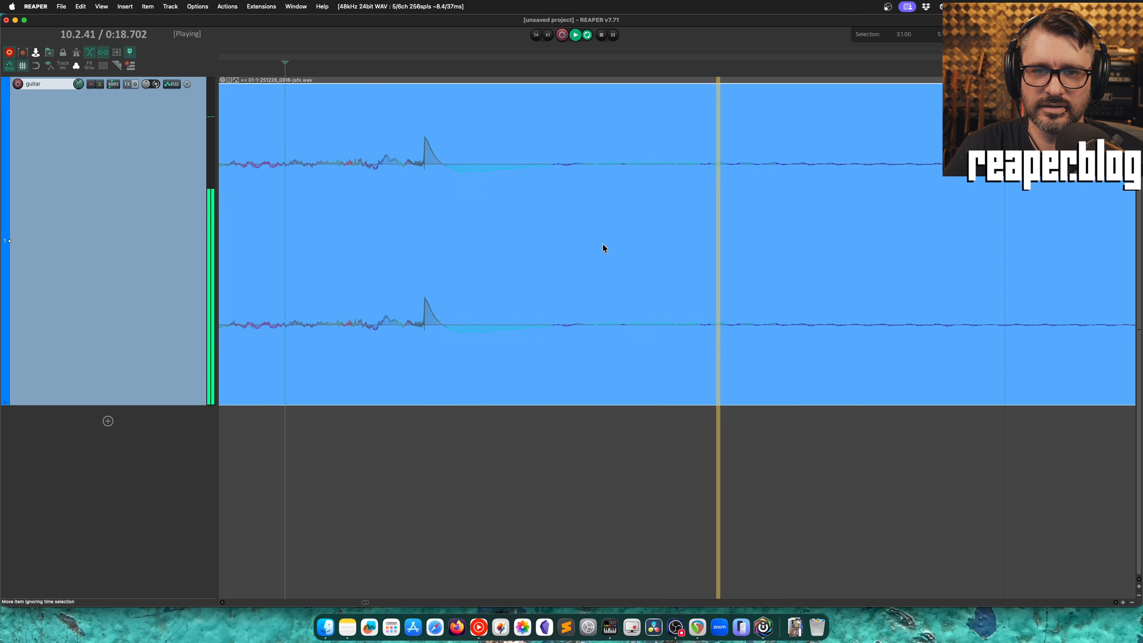
Draw short freehand ramps in both guitar channels over the abrupt waveform dip at about 0:18.412
{"action": "left_click", "coordinate": [423, 172]}
{"action": "scroll", "coordinate": [477, 234], "scroll_direction": "up", "scroll_amount": 6}
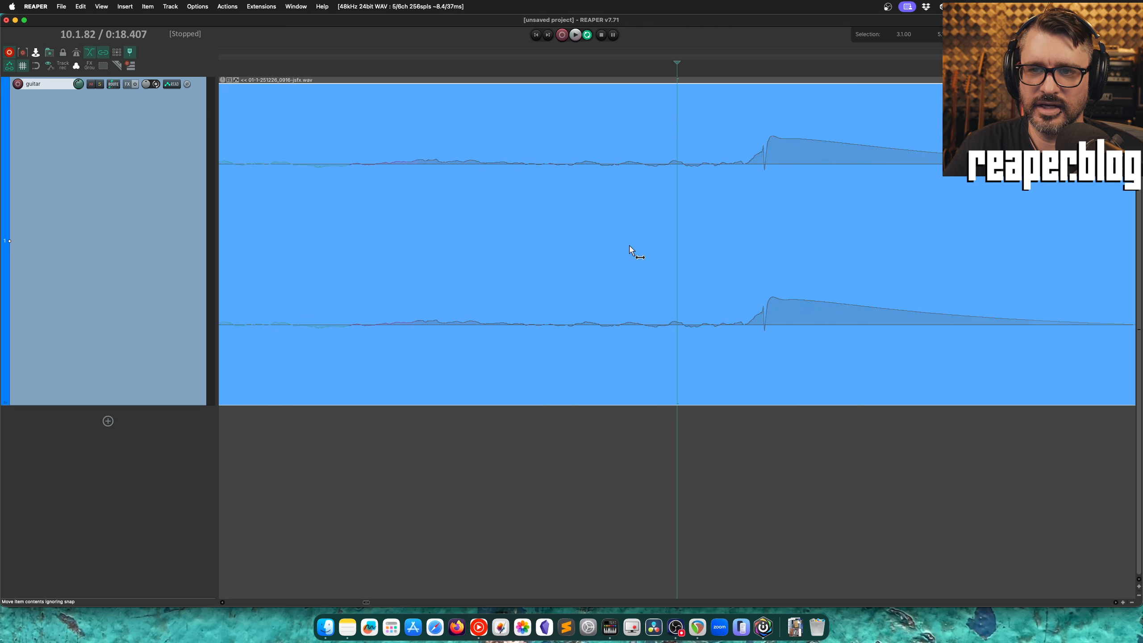
{"action": "scroll", "coordinate": [782, 265], "scroll_direction": "right", "scroll_amount": 10}
{"action": "left_click", "coordinate": [388, 192]}
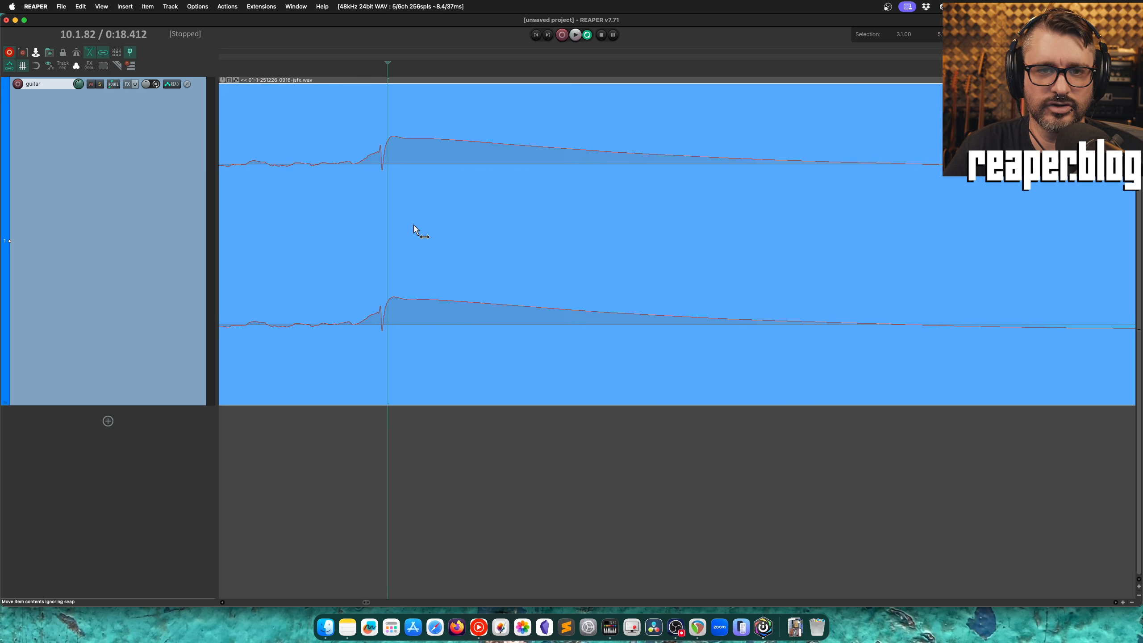
{"action": "scroll", "coordinate": [432, 227], "scroll_direction": "up", "scroll_amount": 4}
{"action": "scroll", "coordinate": [463, 231], "scroll_direction": "up", "scroll_amount": 3}
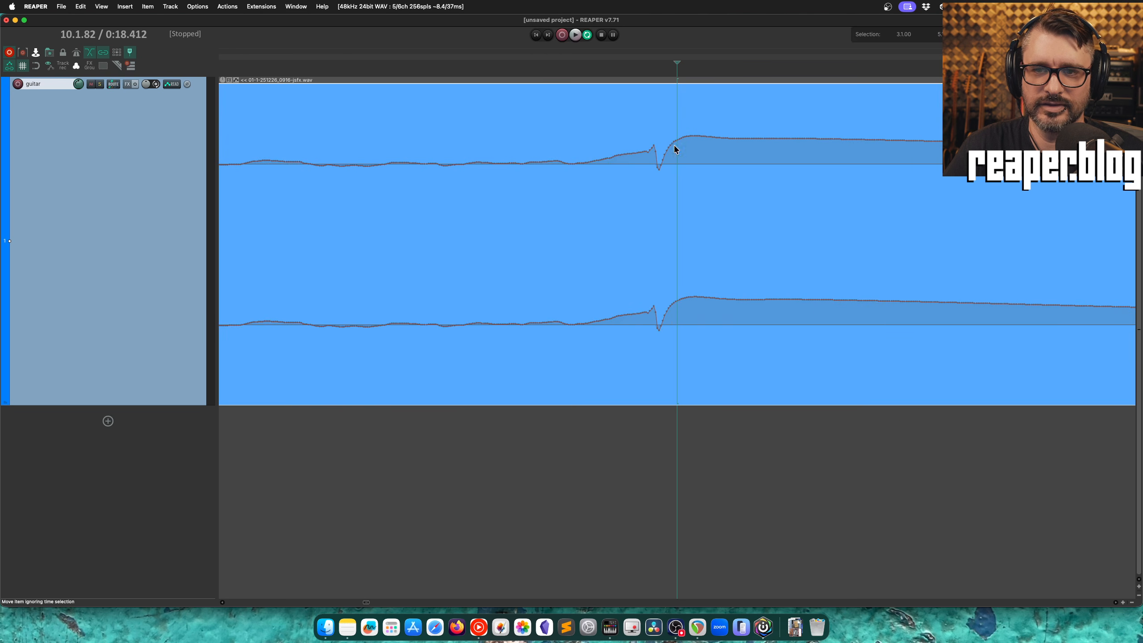
{"action": "mouse_move", "coordinate": [642, 149]}
{"action": "left_mouse_down"}
{"action": "mouse_move", "coordinate": [658, 157]}
{"action": "mouse_move", "coordinate": [684, 139]}
{"action": "left_mouse_up"}
{"action": "left_click_drag", "start_coordinate": [652, 309], "coordinate": [697, 297]}
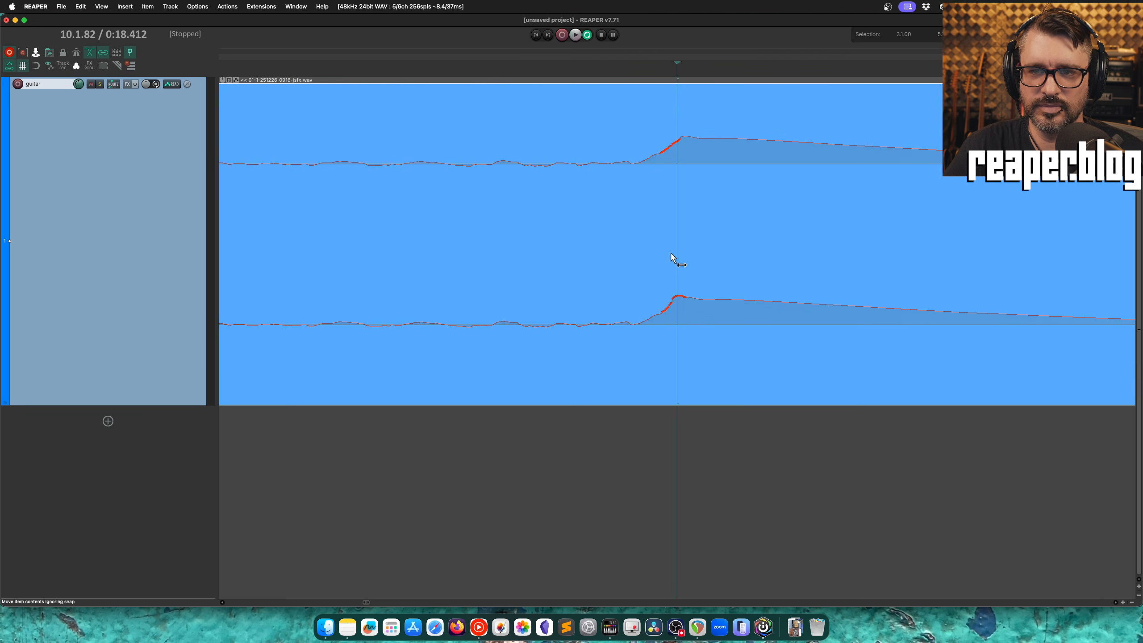
Play the guitar item from 0:18.039 to hear the smoothed spike
{"action": "scroll", "coordinate": [670, 254], "scroll_direction": "down", "scroll_amount": 10}
{"action": "scroll", "coordinate": [671, 256], "scroll_direction": "down", "scroll_amount": 1}
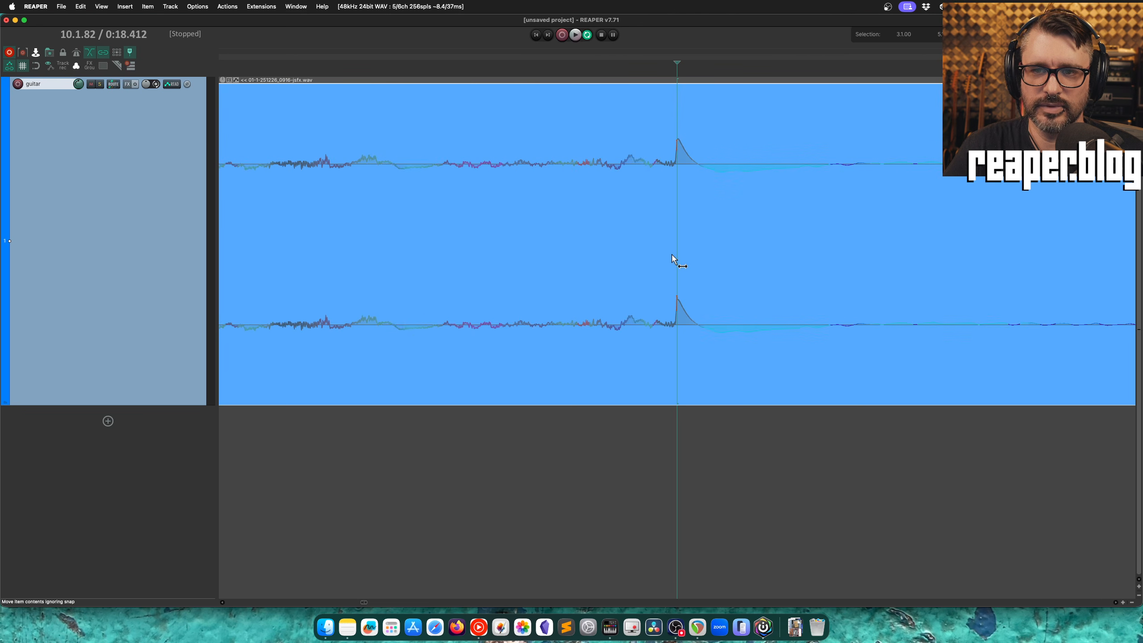
{"action": "scroll", "coordinate": [666, 255], "scroll_direction": "down", "scroll_amount": 3}
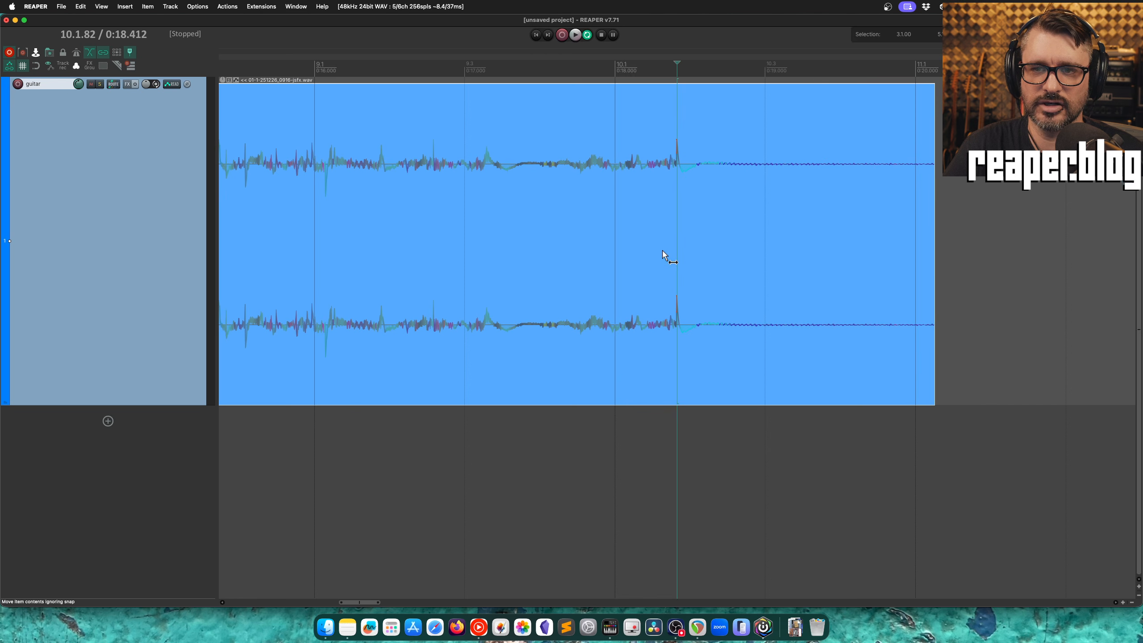
{"action": "left_click", "coordinate": [624, 234]}
{"action": "left_click", "coordinate": [621, 236]}
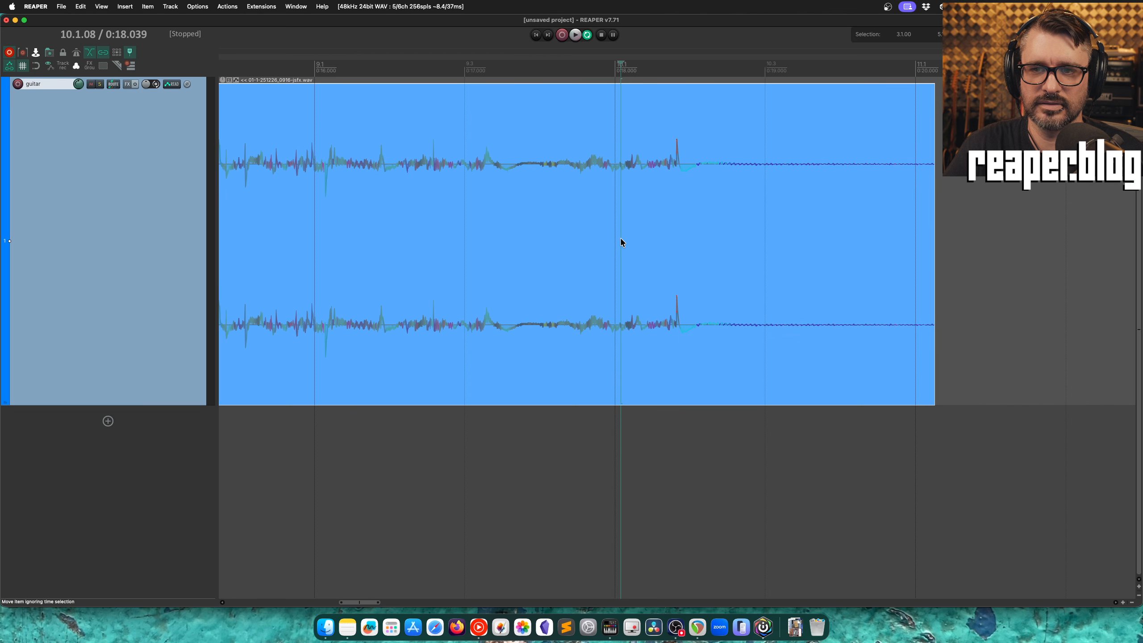
{"action": "key", "text": "space"}
{"action": "key", "text": "space"}
Draw the upper guitar channel's samples flat along the zero line from 0:18.411 across the spike
{"action": "left_click", "coordinate": [689, 190]}
{"action": "scroll", "coordinate": [702, 219], "scroll_direction": "up", "scroll_amount": 5}
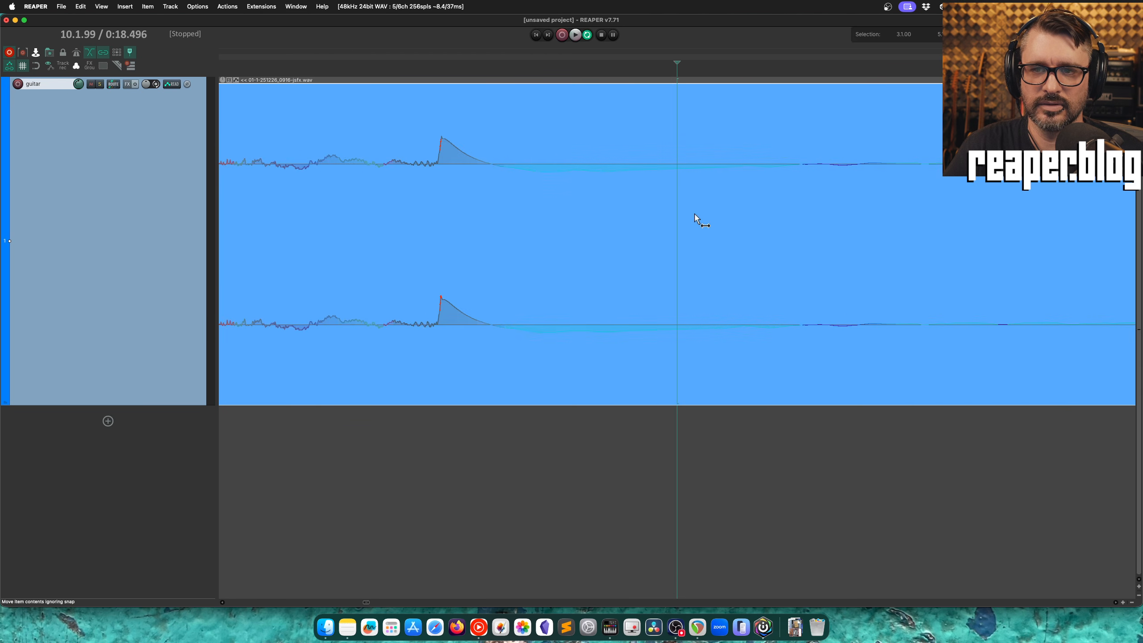
{"action": "scroll", "coordinate": [468, 182], "scroll_direction": "up", "scroll_amount": 1}
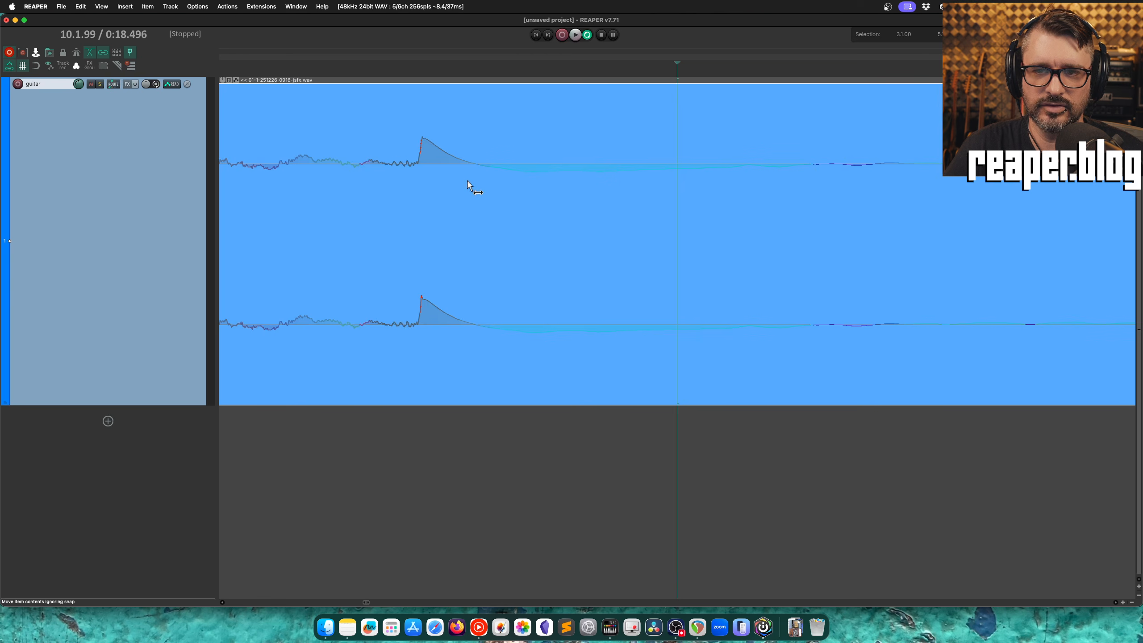
{"action": "left_click_drag", "start_coordinate": [813, 170], "coordinate": [921, 166]}
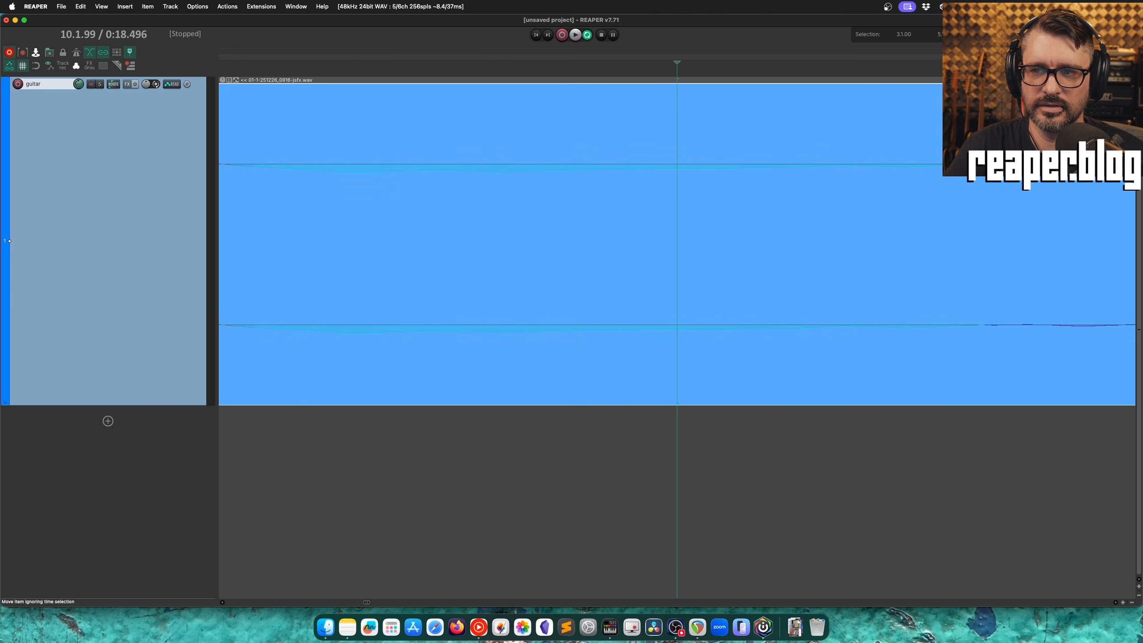
{"action": "scroll", "coordinate": [650, 193], "scroll_direction": "left", "scroll_amount": 5}
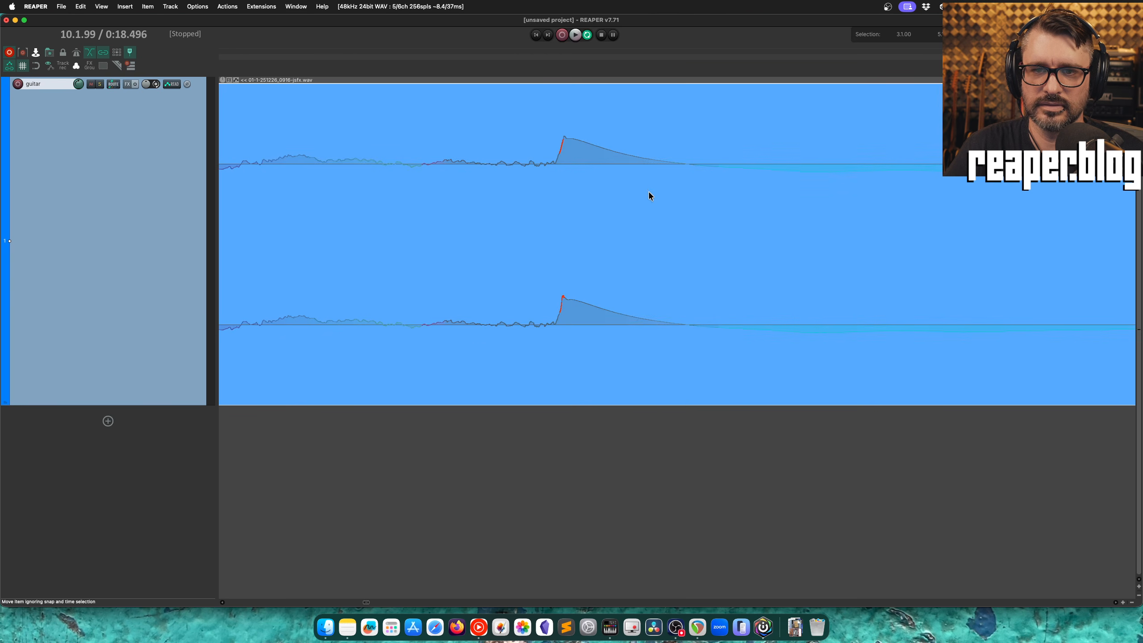
{"action": "left_click", "coordinate": [557, 165]}
{"action": "scroll", "coordinate": [569, 180], "scroll_direction": "up", "scroll_amount": 5}
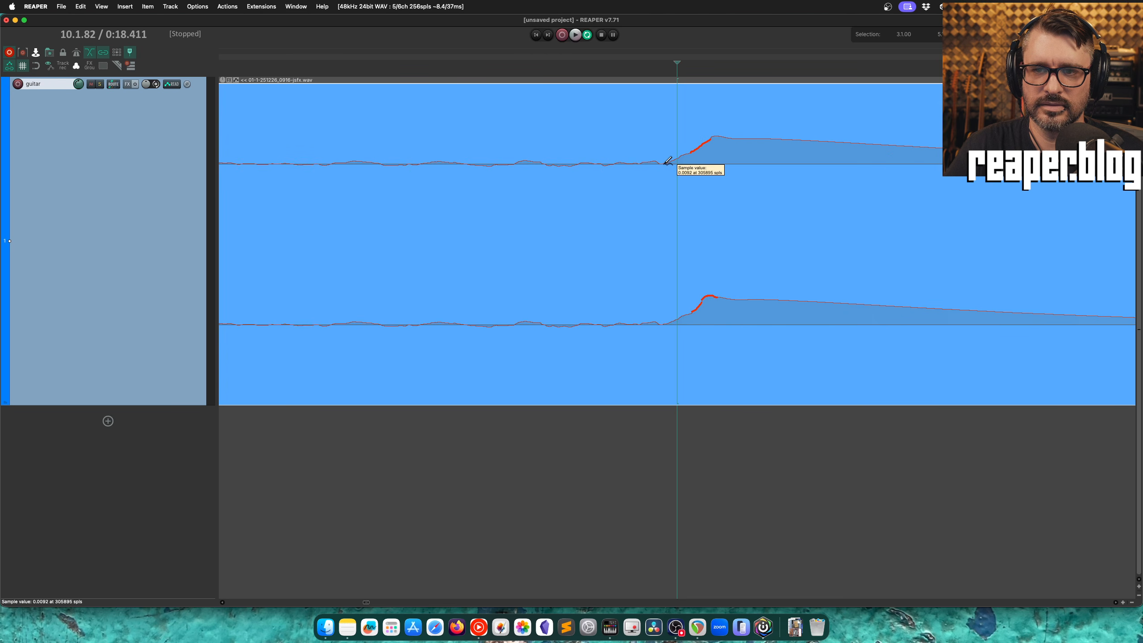
{"action": "left_click_drag", "start_coordinate": [668, 161], "coordinate": [940, 163]}
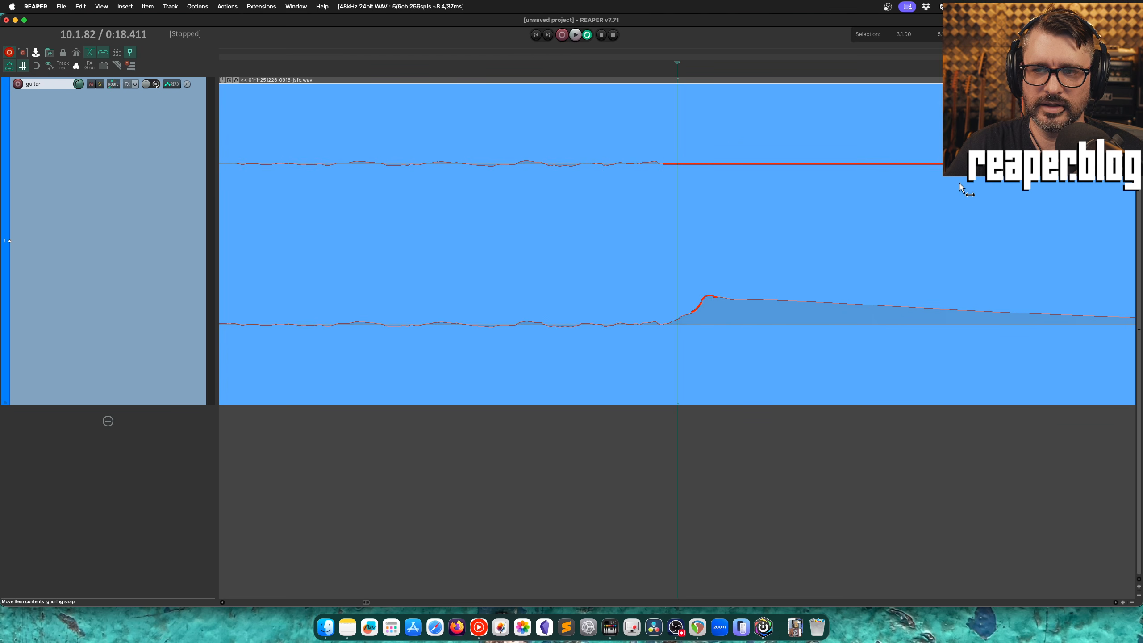
Extend the flat zero line in the upper guitar channel across the rest of the spike's decay after 0:18.411
{"action": "scroll", "coordinate": [959, 184], "scroll_direction": "down", "scroll_amount": 5}
{"action": "scroll", "coordinate": [746, 194], "scroll_direction": "up", "scroll_amount": 5}
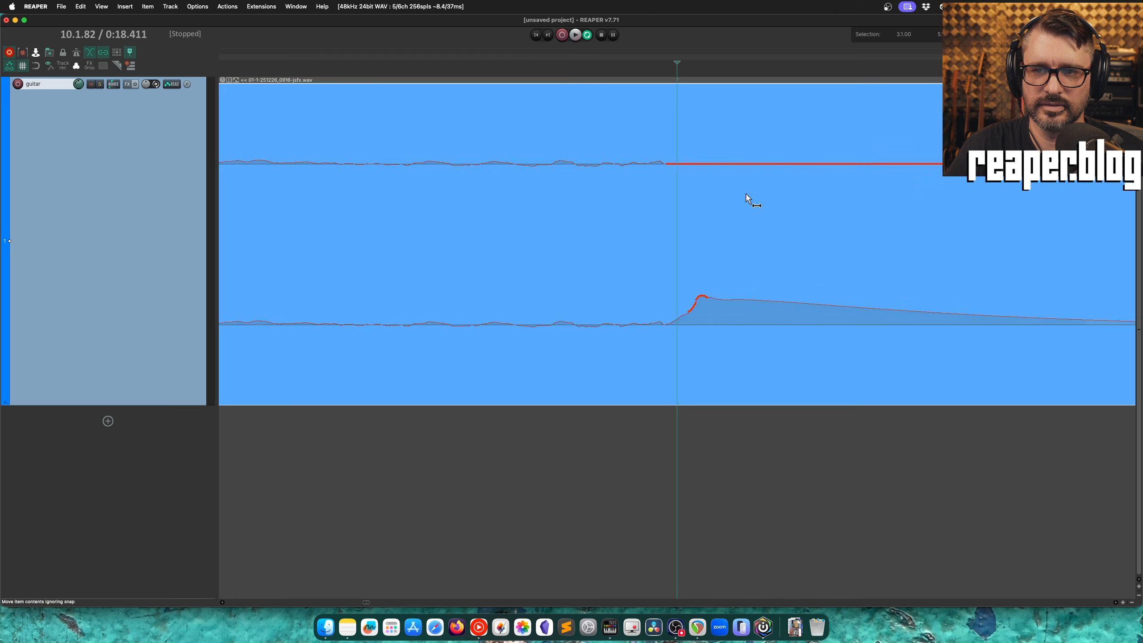
{"action": "scroll", "coordinate": [745, 194], "scroll_direction": "up", "scroll_amount": 4}
{"action": "scroll", "coordinate": [787, 188], "scroll_direction": "right", "scroll_amount": 10}
{"action": "scroll", "coordinate": [388, 165], "scroll_direction": "left", "scroll_amount": 3}
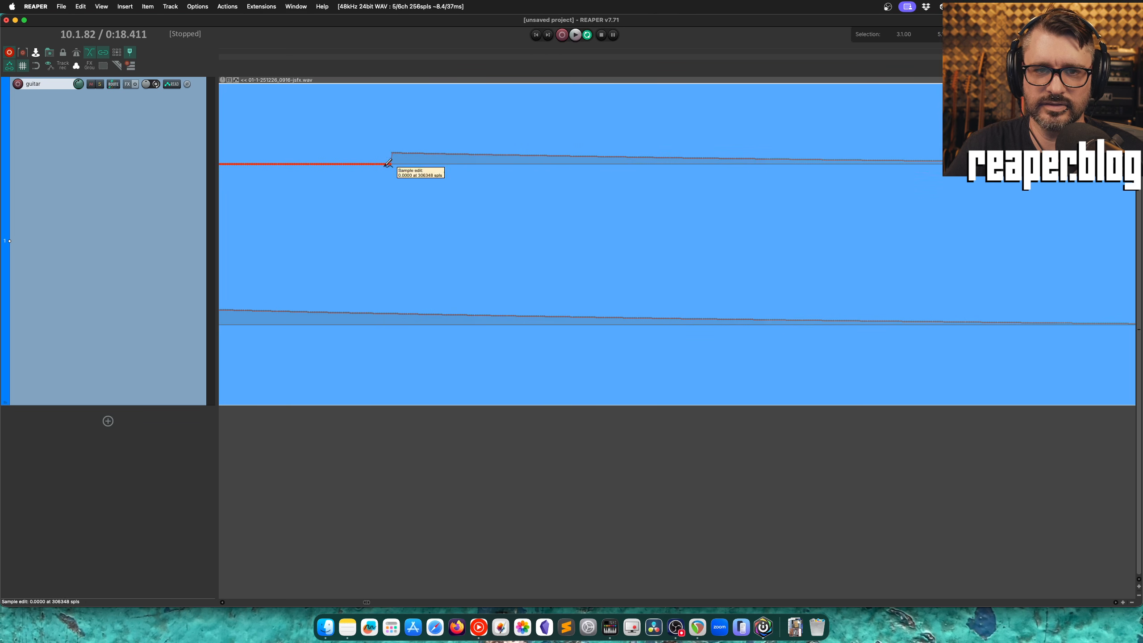
{"action": "left_click_drag", "start_coordinate": [388, 164], "coordinate": [942, 164]}
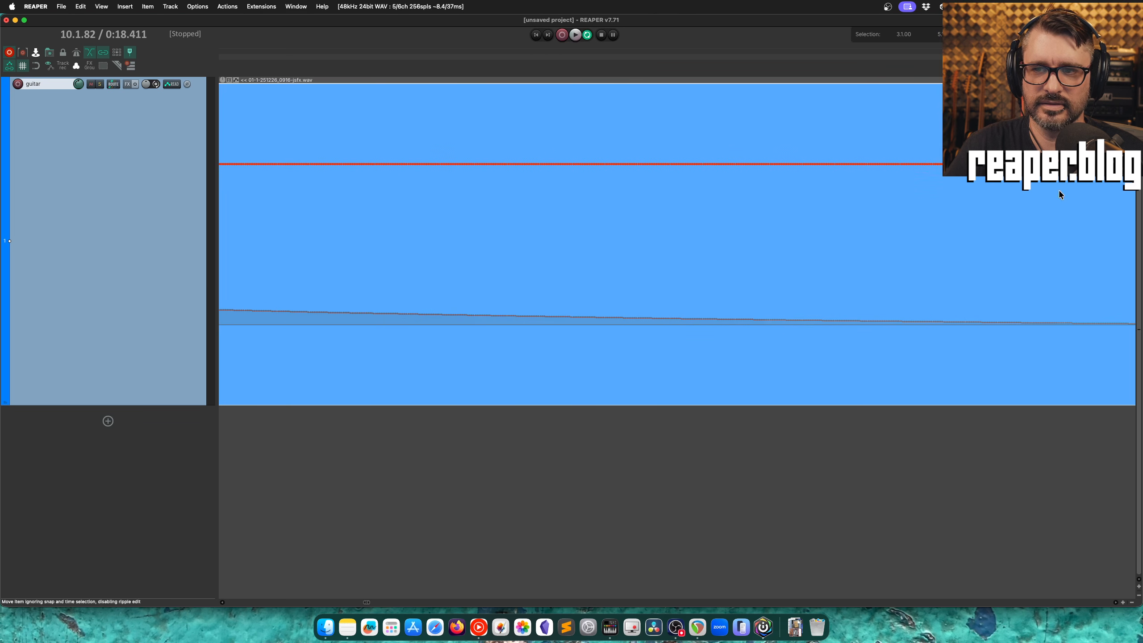
Draw the lower guitar channel's samples flat along the zero line from 0:18.410 across the start of the spike
{"action": "scroll", "coordinate": [554, 263], "scroll_direction": "left", "scroll_amount": 6}
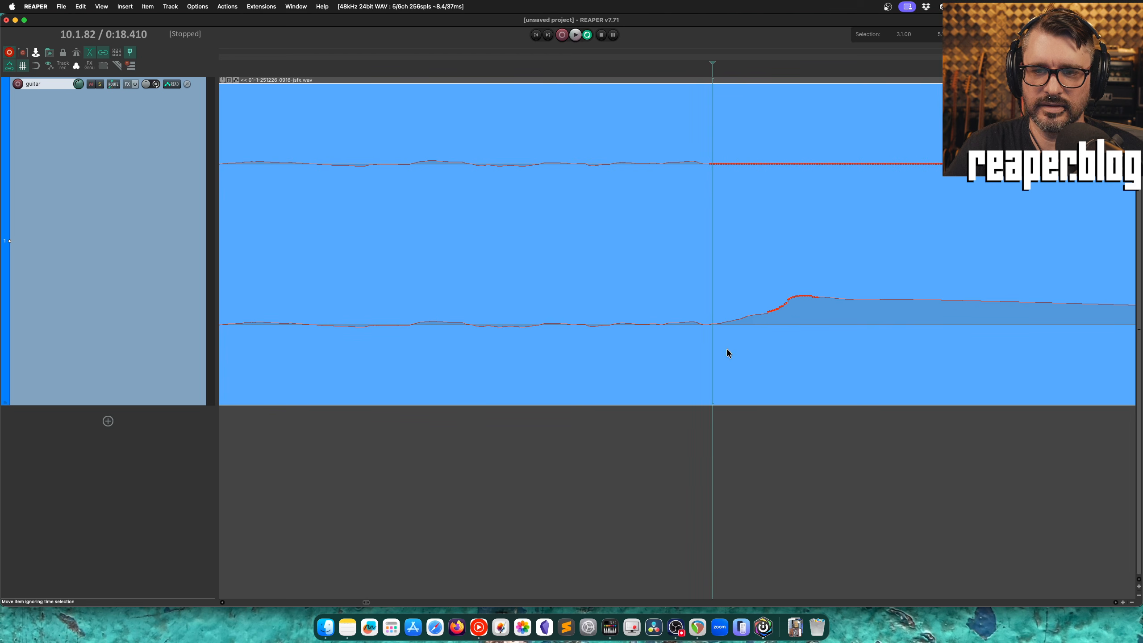
{"action": "scroll", "coordinate": [727, 342], "scroll_direction": "up", "scroll_amount": 3}
{"action": "mouse_move", "coordinate": [671, 325]}
{"action": "left_mouse_down"}
{"action": "mouse_move", "coordinate": [1081, 325]}
{"action": "mouse_move", "coordinate": [1036, 332]}
{"action": "left_mouse_up"}
{"action": "scroll", "coordinate": [1034, 340], "scroll_direction": "right", "scroll_amount": 10}
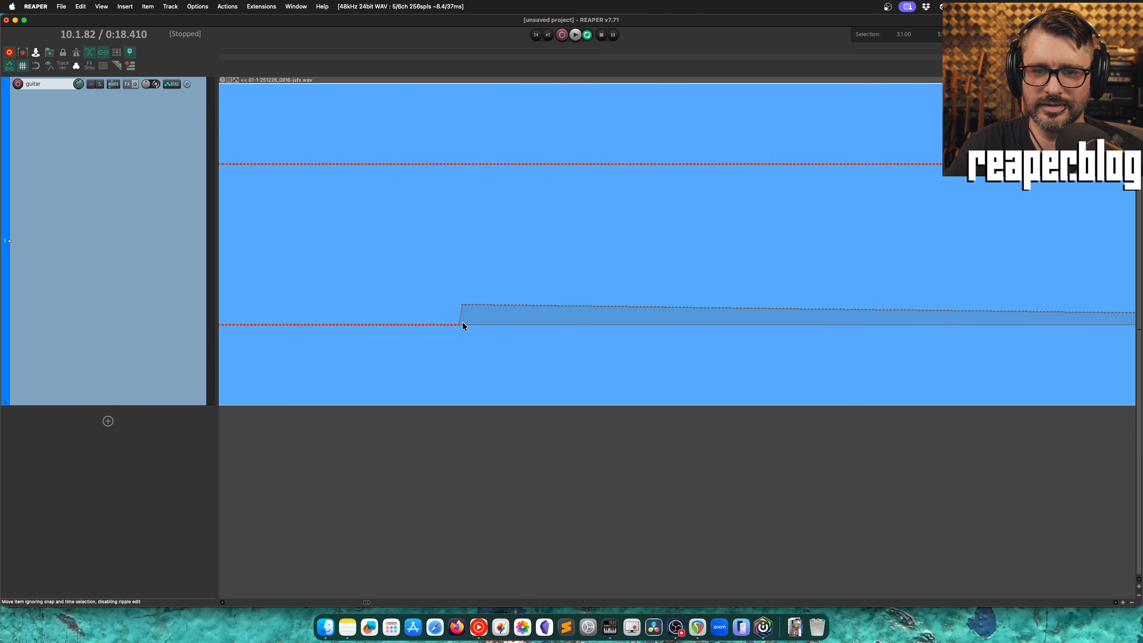
{"action": "left_click_drag", "start_coordinate": [461, 324], "coordinate": [1094, 325]}
{"action": "scroll", "coordinate": [997, 335], "scroll_direction": "down", "scroll_amount": 6}
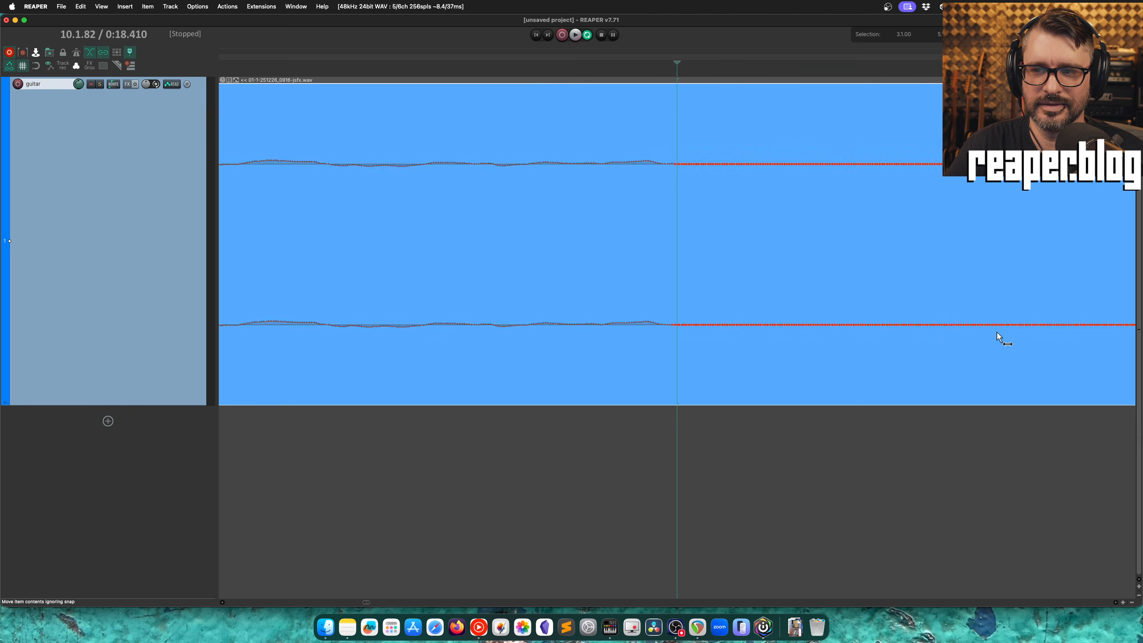
Flatten the rest of the lower channel's spike decay to the zero line, working on from 0:18.420 past 0:18.423
{"action": "left_click", "coordinate": [794, 333]}
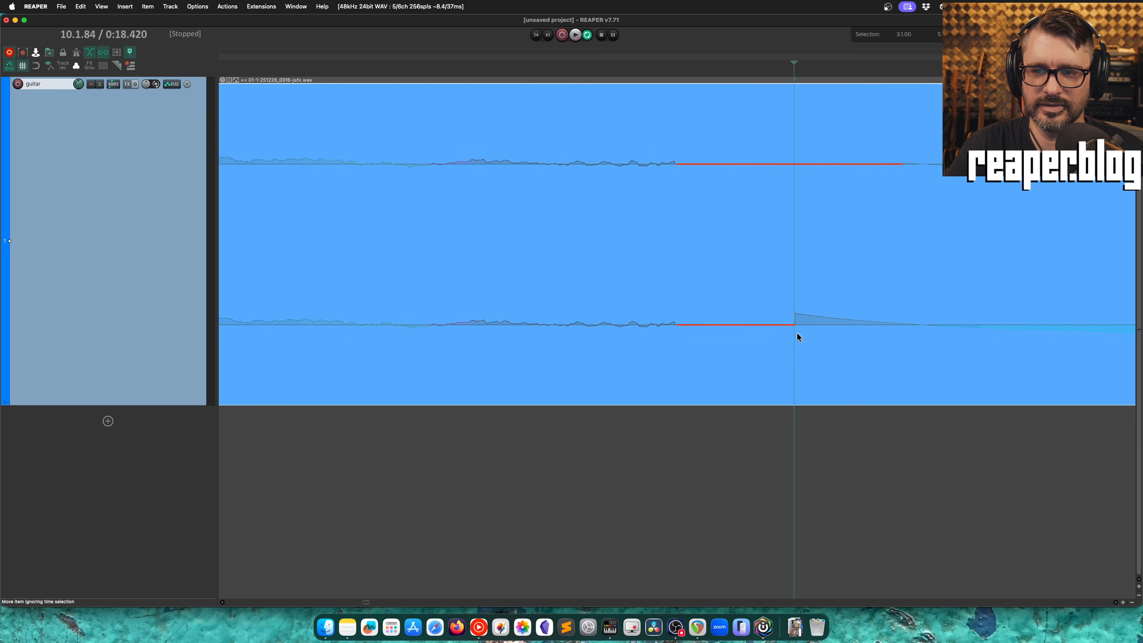
{"action": "scroll", "coordinate": [809, 358], "scroll_direction": "up", "scroll_amount": 6}
{"action": "left_click_drag", "start_coordinate": [721, 324], "coordinate": [1135, 331]}
{"action": "scroll", "coordinate": [739, 373], "scroll_direction": "down", "scroll_amount": 6}
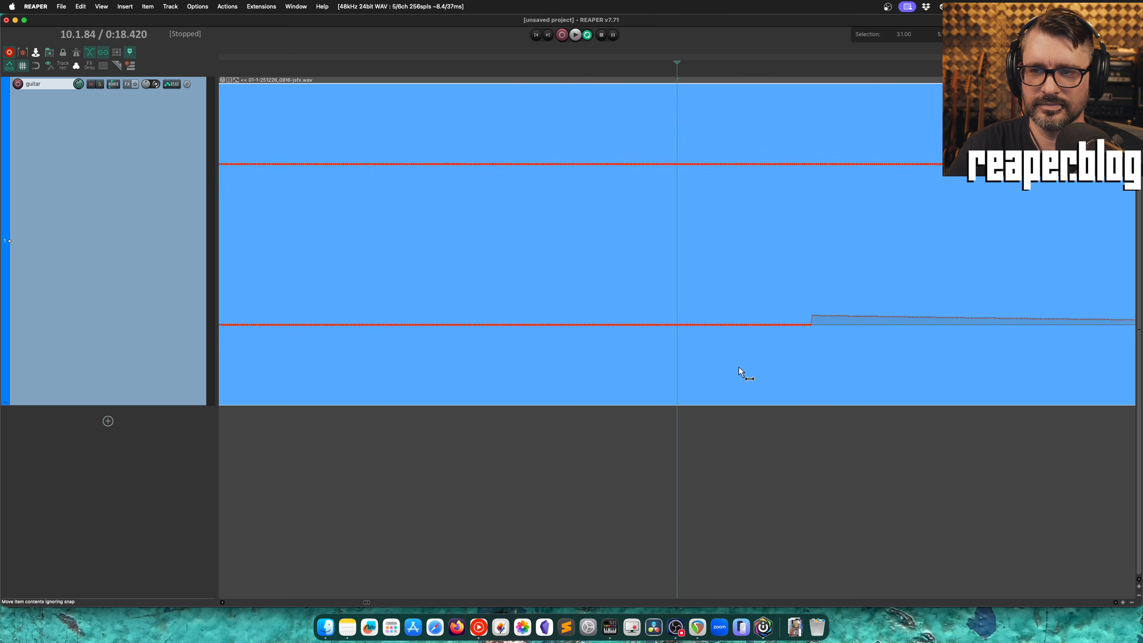
{"action": "left_click", "coordinate": [744, 333]}
{"action": "scroll", "coordinate": [738, 337], "scroll_direction": "up", "scroll_amount": 3}
{"action": "left_click_drag", "start_coordinate": [500, 324], "coordinate": [1058, 332]}
{"action": "scroll", "coordinate": [828, 306], "scroll_direction": "down", "scroll_amount": 6}
{"action": "scroll", "coordinate": [667, 310], "scroll_direction": "down", "scroll_amount": 3}
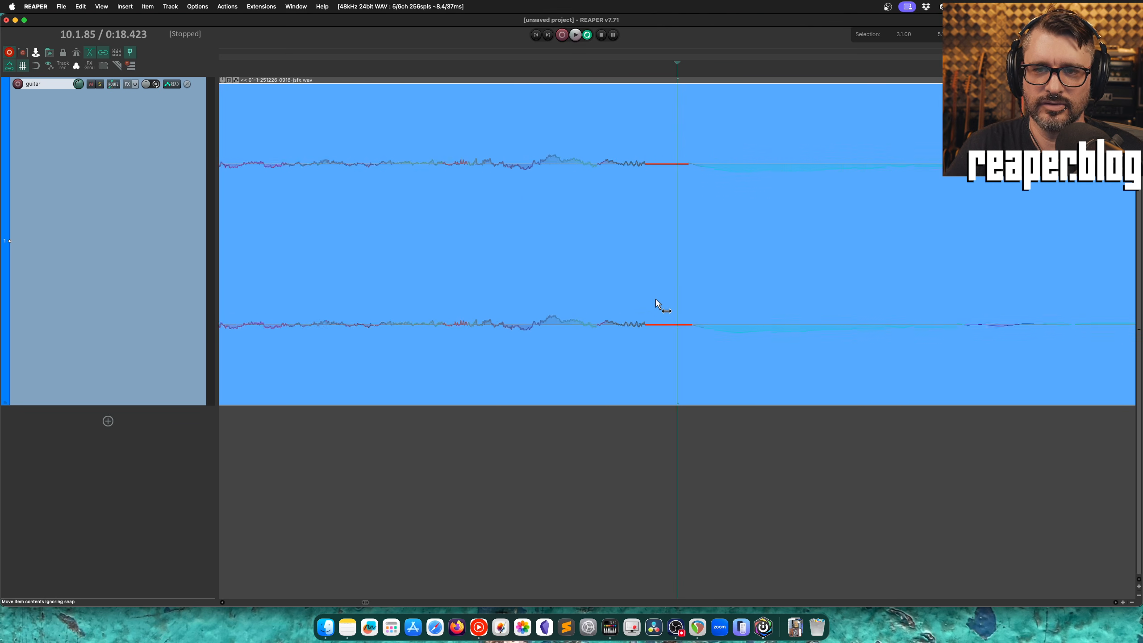
Play the guitar item from 0:17.994, and again from 0:18.007, to hear the flattened spike
{"action": "scroll", "coordinate": [662, 303], "scroll_direction": "down", "scroll_amount": 3}
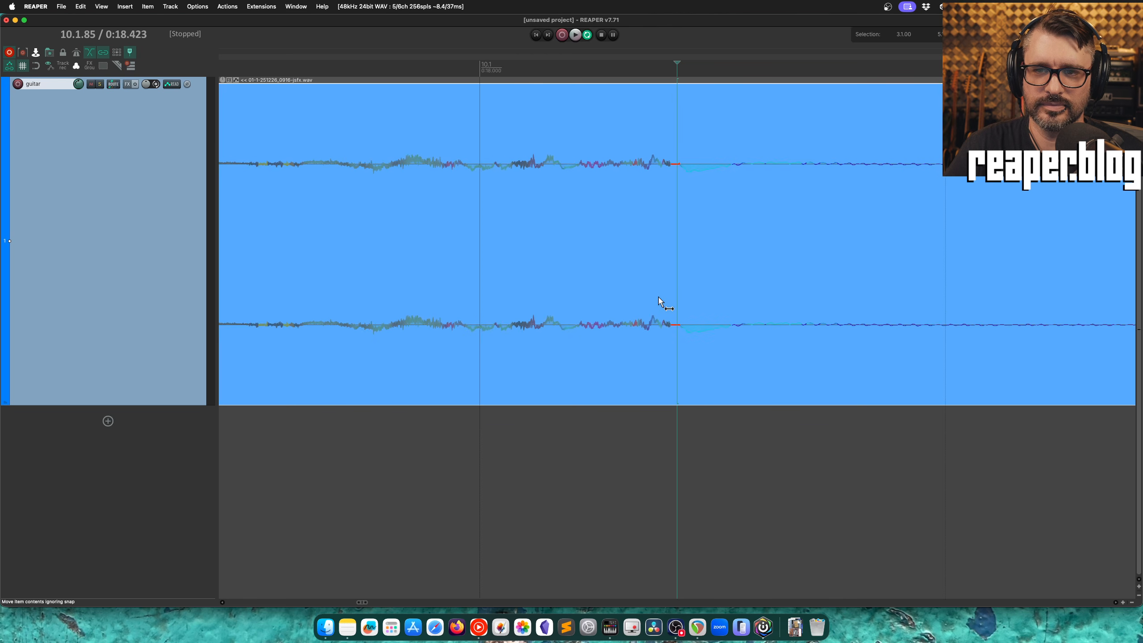
{"action": "left_click", "coordinate": [589, 231]}
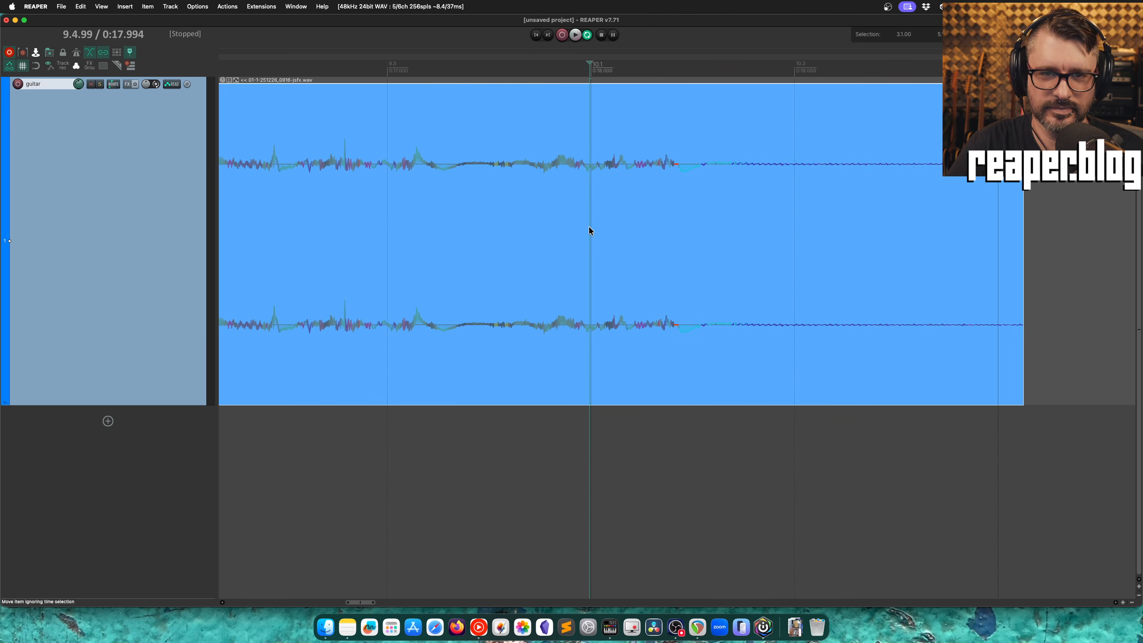
{"action": "key", "text": "space"}
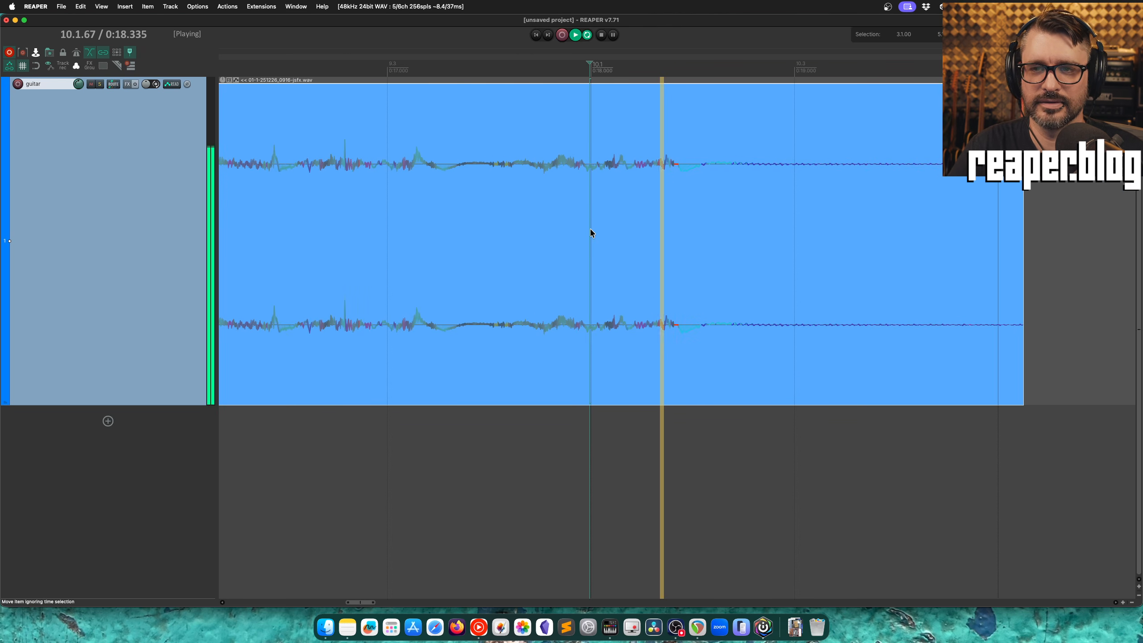
{"action": "key", "text": "space"}
{"action": "key", "text": "space"}
{"action": "key", "text": "space"}
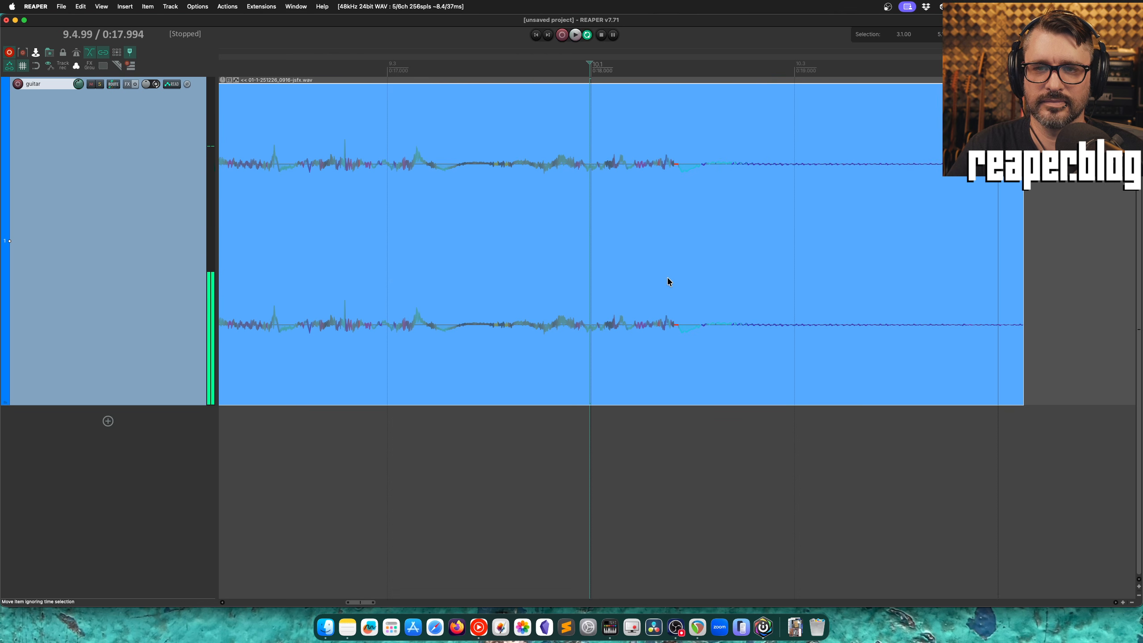
{"action": "left_click", "coordinate": [337, 255]}
{"action": "left_click", "coordinate": [591, 182]}
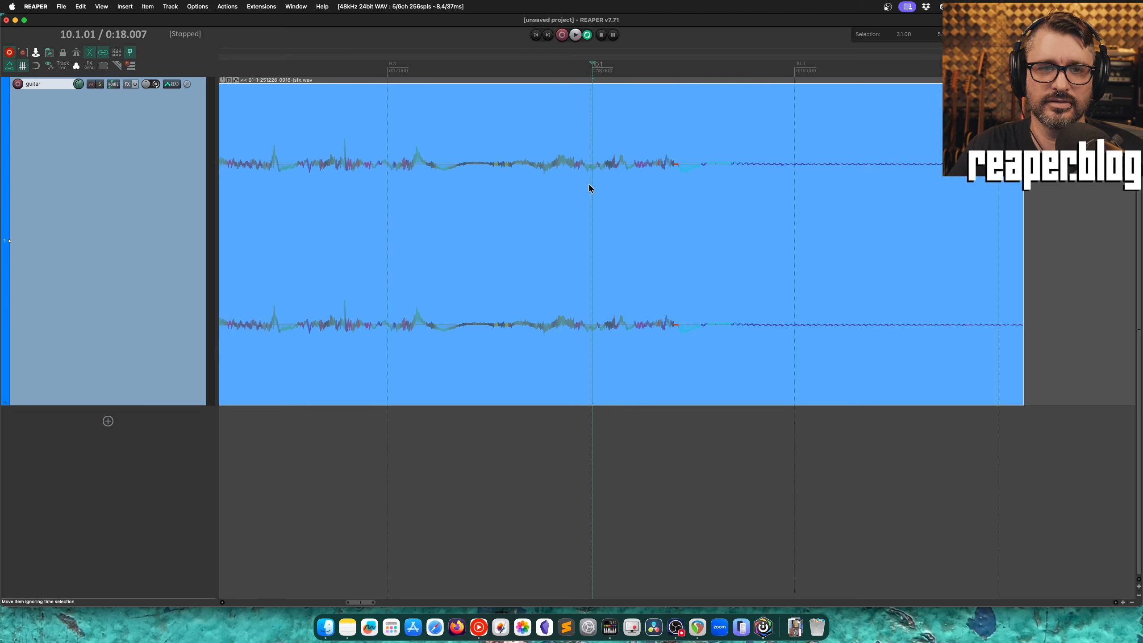
{"action": "key", "text": "space"}
{"action": "key", "text": "space"}
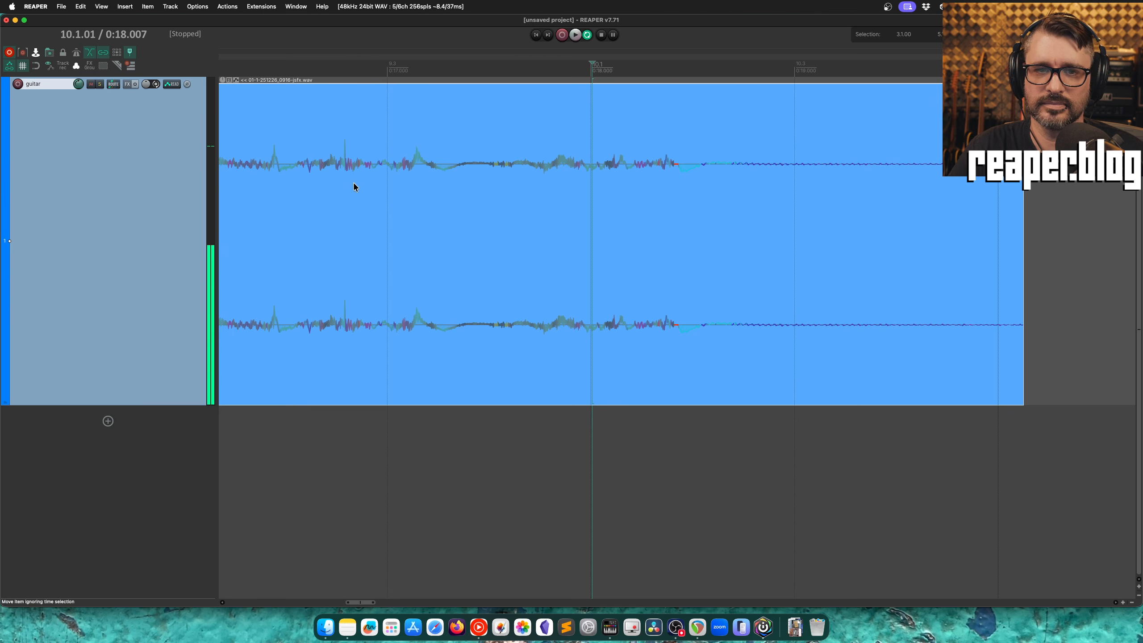
Play the guitar item from just before 0:16.367 to listen for another click
{"action": "left_click", "coordinate": [249, 194]}
{"action": "key", "text": "space"}
{"action": "key", "text": "space"}
{"action": "key", "text": "space"}
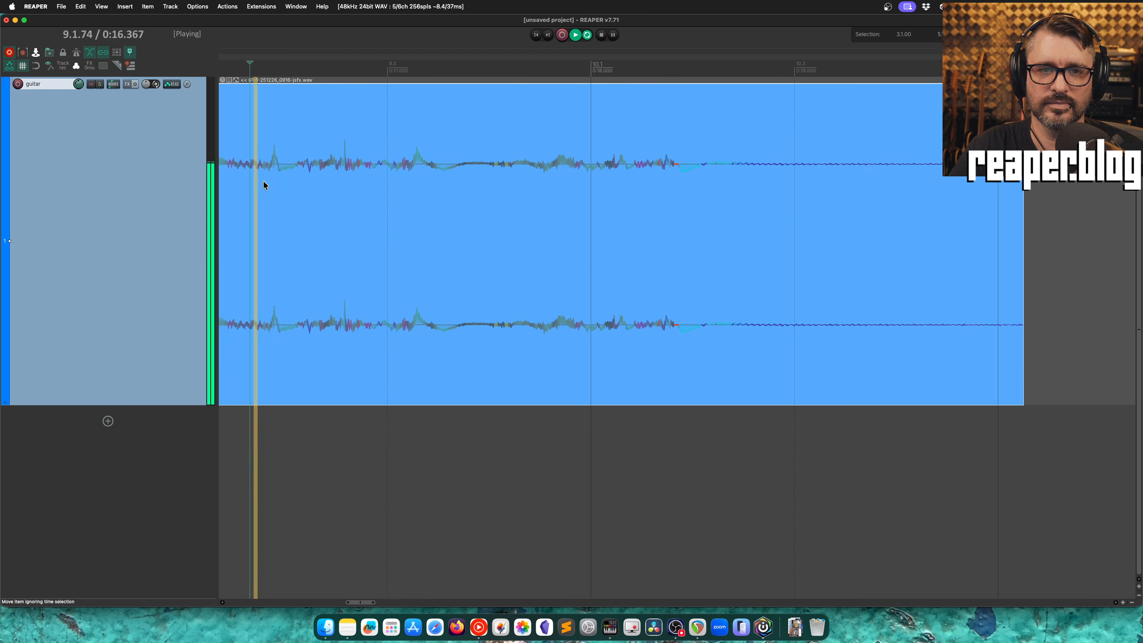
{"action": "key", "text": "space"}
Draw smooth freehand curves in both guitar channels over the abrupt waveform jumps at about 0:16.442
{"action": "left_click", "coordinate": [272, 175]}
{"action": "scroll", "coordinate": [321, 266], "scroll_direction": "up", "scroll_amount": 8}
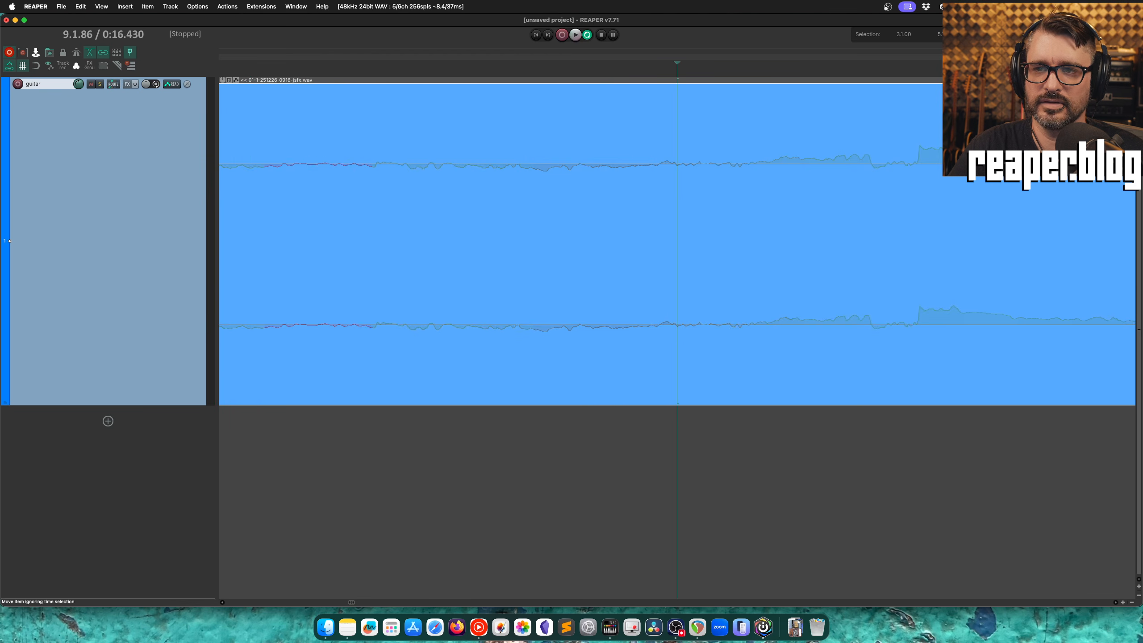
{"action": "left_click", "coordinate": [875, 165]}
{"action": "scroll", "coordinate": [878, 171], "scroll_direction": "up", "scroll_amount": 5}
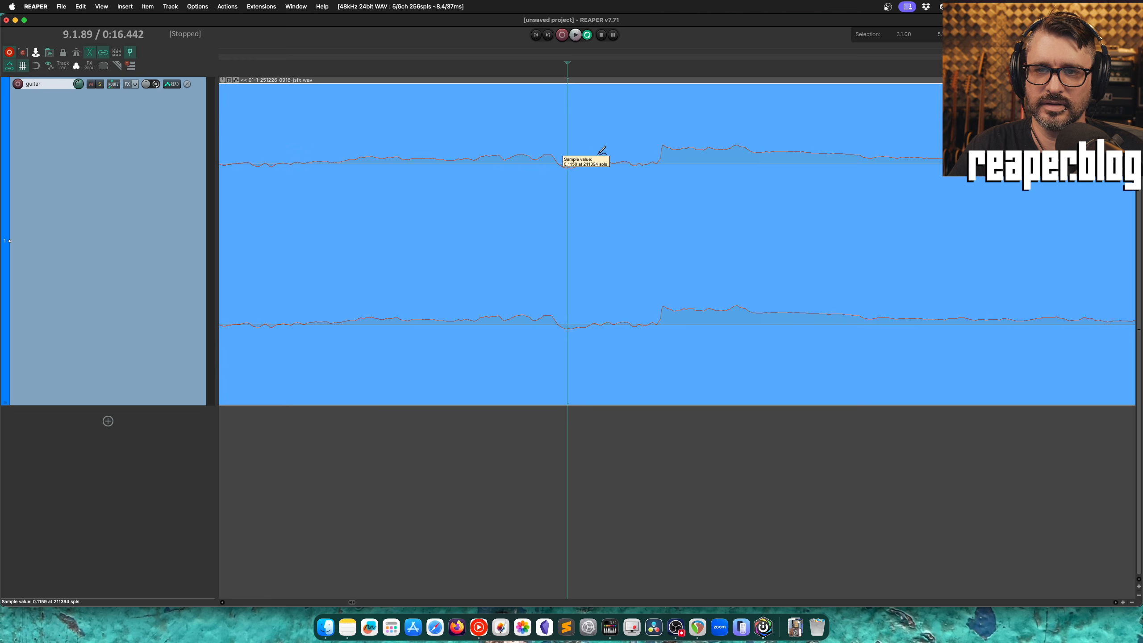
{"action": "scroll", "coordinate": [652, 160], "scroll_direction": "up", "scroll_amount": 2}
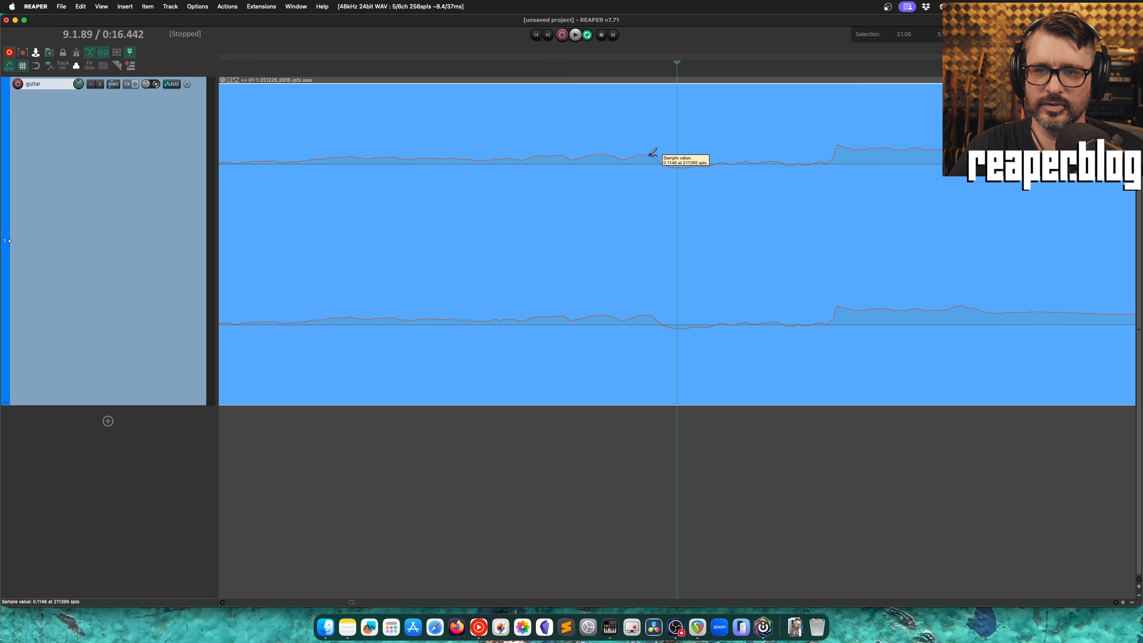
{"action": "mouse_move", "coordinate": [651, 156]}
{"action": "left_mouse_down"}
{"action": "mouse_move", "coordinate": [765, 154]}
{"action": "mouse_move", "coordinate": [817, 168]}
{"action": "left_mouse_up"}
{"action": "mouse_move", "coordinate": [651, 316]}
{"action": "left_mouse_down"}
{"action": "mouse_move", "coordinate": [820, 320]}
{"action": "mouse_move", "coordinate": [873, 309]}
{"action": "left_mouse_up"}
{"action": "left_click", "coordinate": [821, 165]}
{"action": "left_click_drag", "start_coordinate": [822, 164], "coordinate": [890, 150]}
{"action": "scroll", "coordinate": [725, 317], "scroll_direction": "down", "scroll_amount": 5}
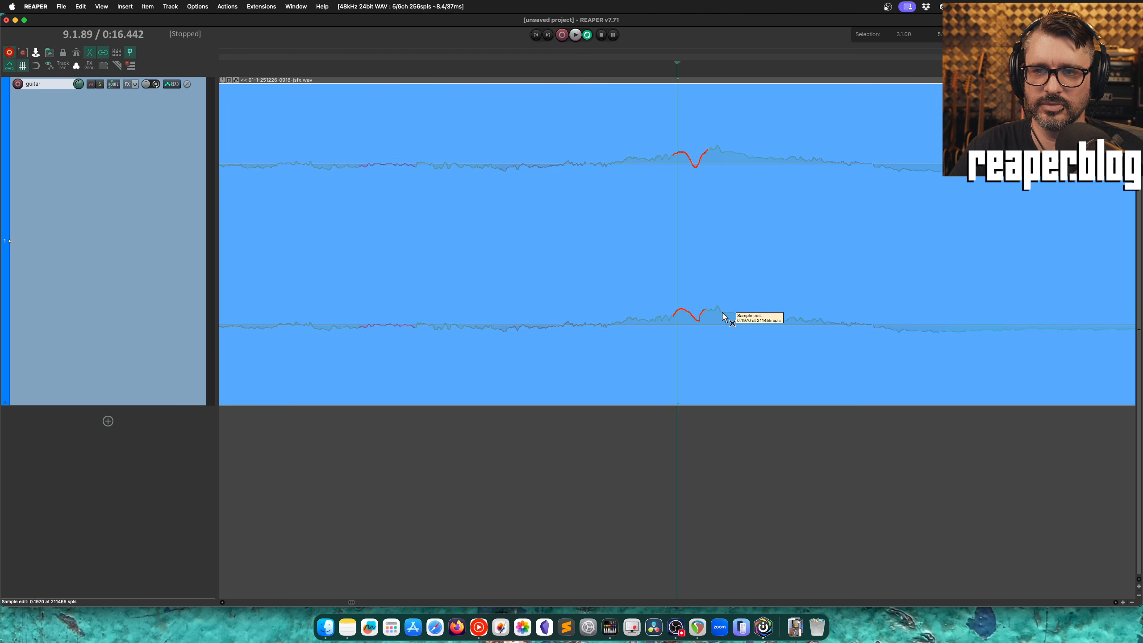
Play the guitar item from shortly before 0:16 through the redrawn samples, stopping with the cursor at 0:16.390
{"action": "scroll", "coordinate": [455, 378], "scroll_direction": "down", "scroll_amount": 5}
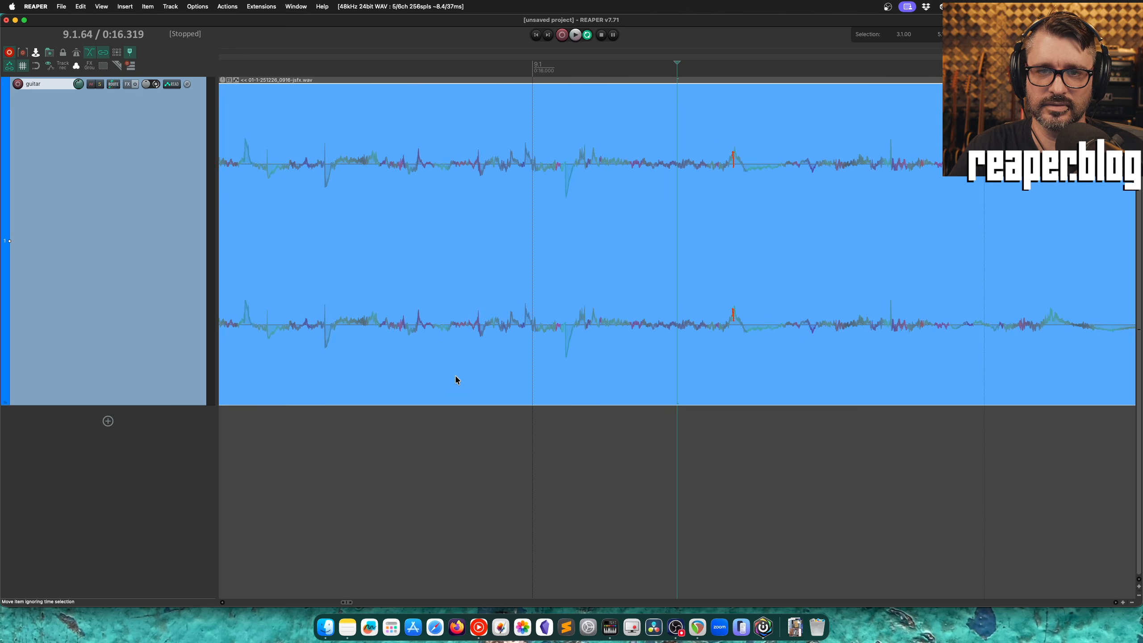
{"action": "key", "text": "space"}
{"action": "left_click", "coordinate": [390, 369]}
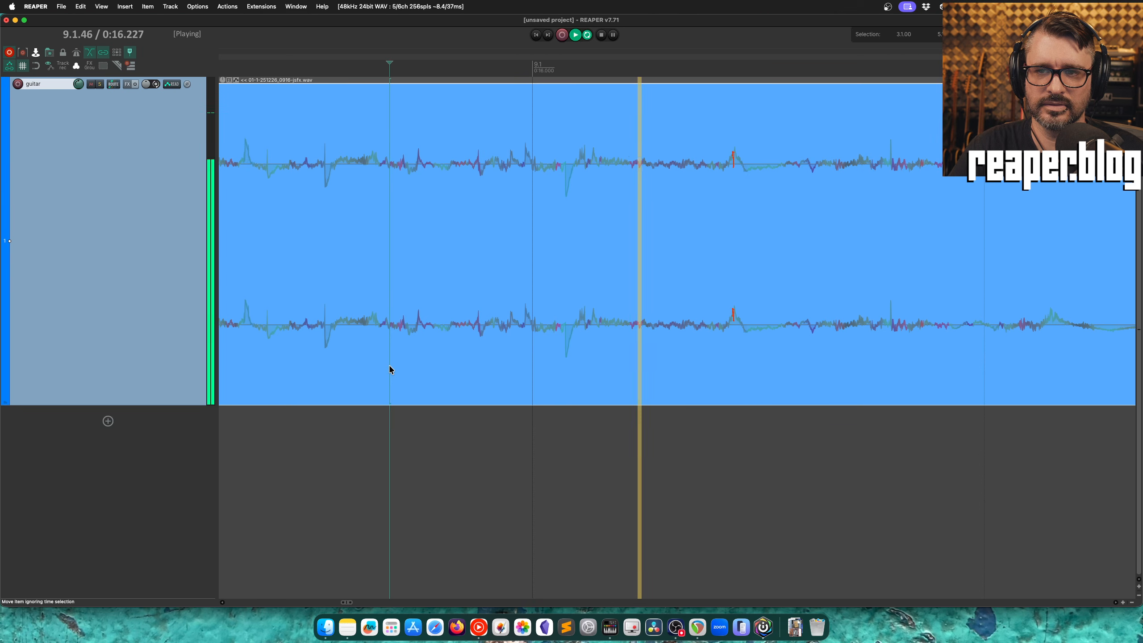
{"action": "left_click", "coordinate": [708, 357]}
{"action": "key", "text": "space"}
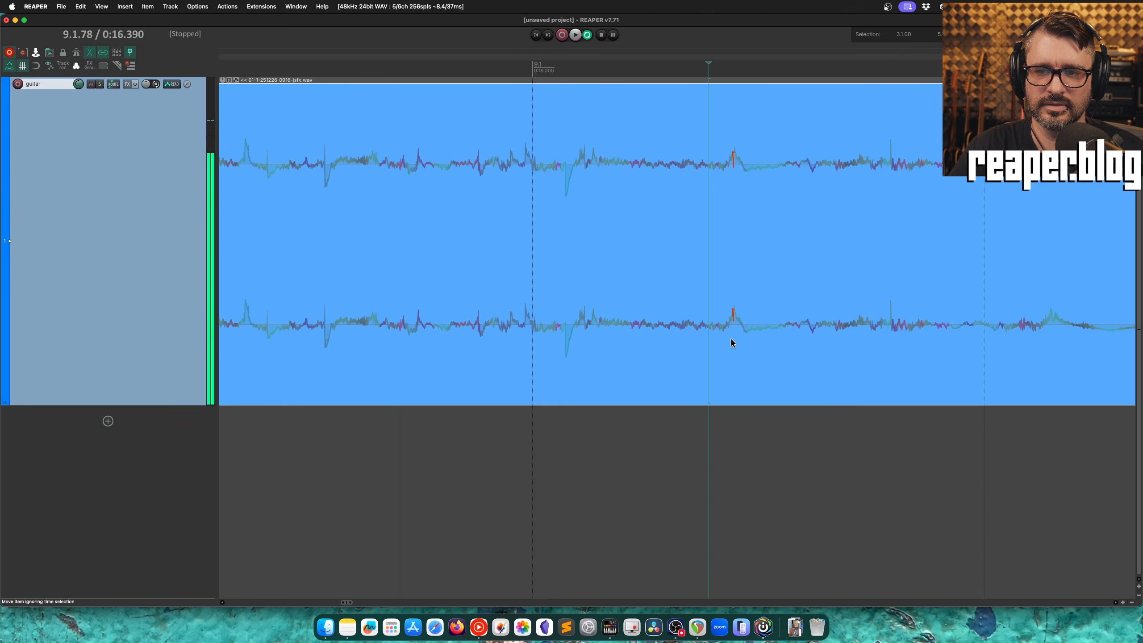
{"action": "scroll", "coordinate": [731, 323], "scroll_direction": "down", "scroll_amount": 5}
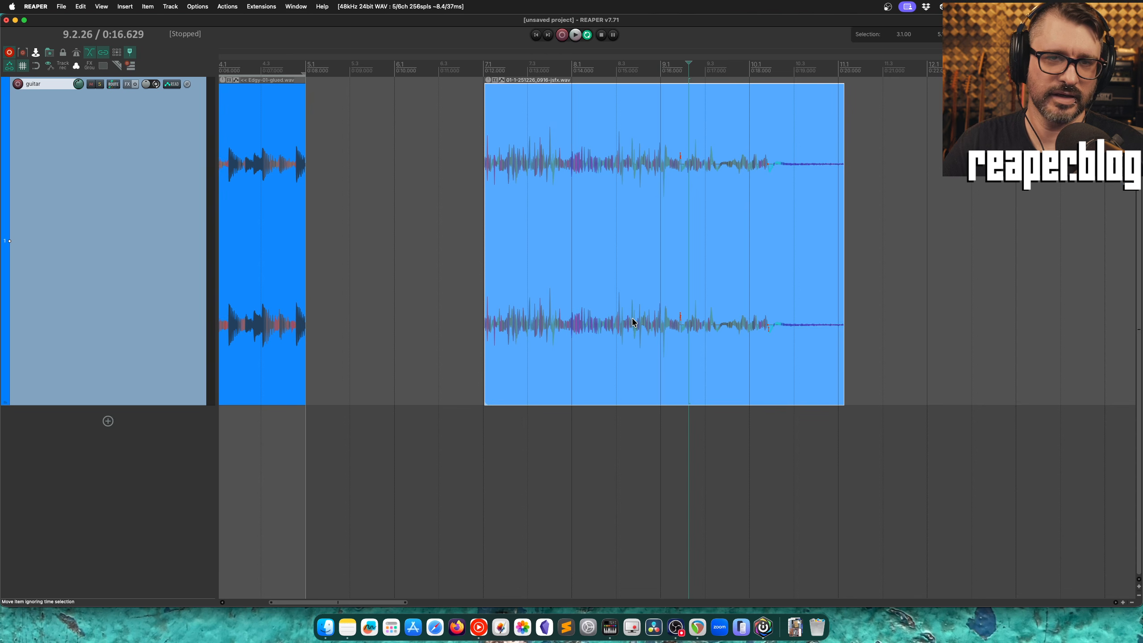
{"action": "left_click", "coordinate": [753, 202]}
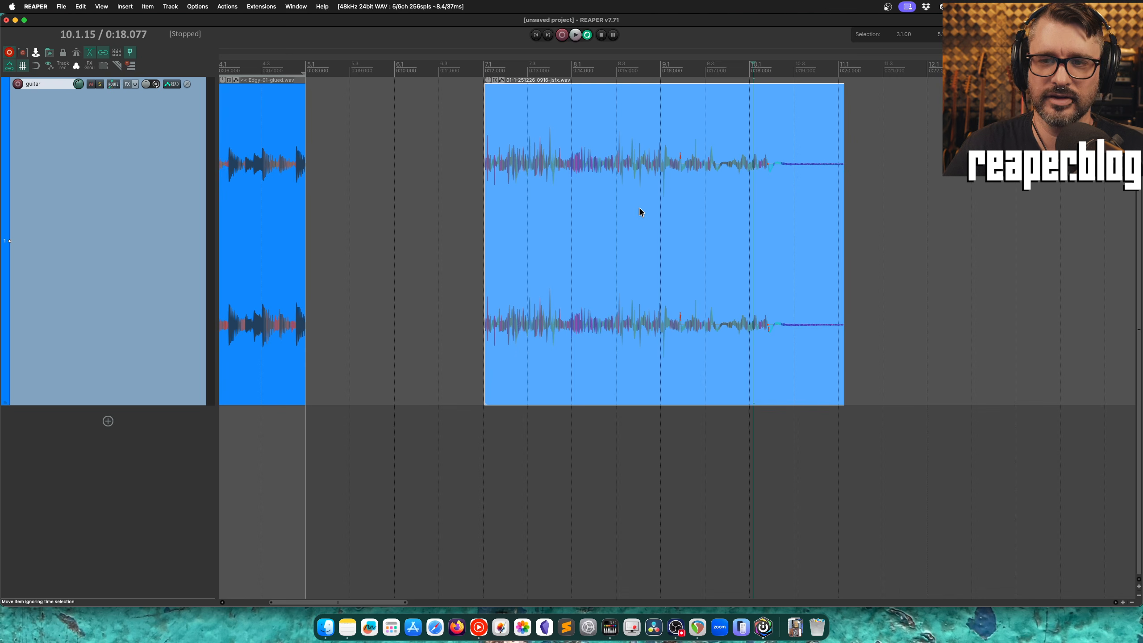
{"action": "left_click", "coordinate": [662, 216]}
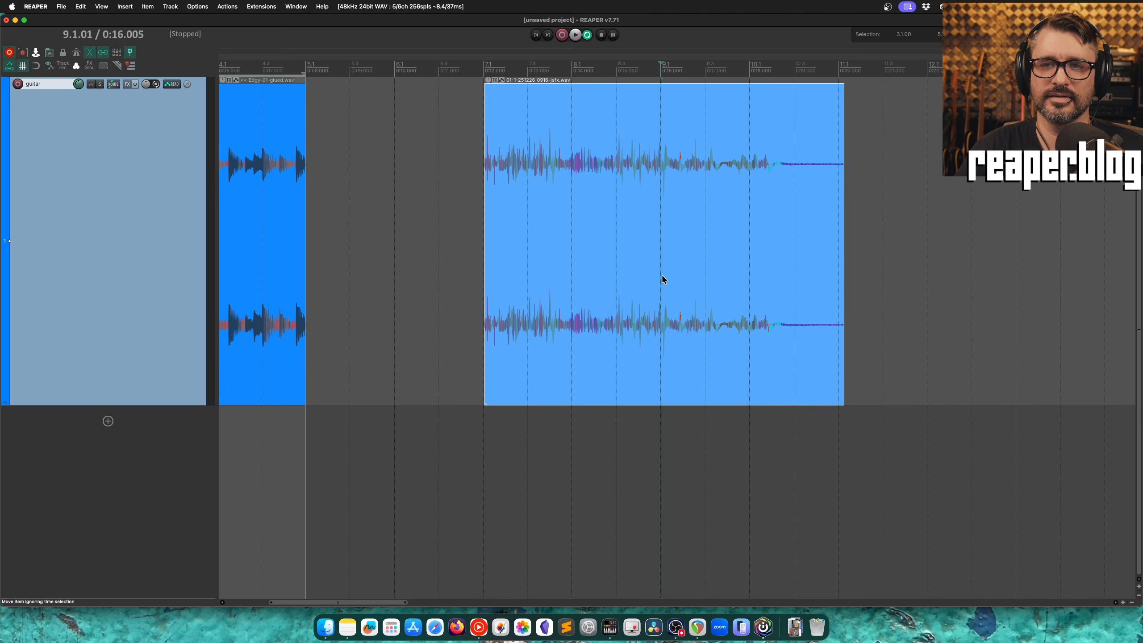
Find actions matching "sample edit" and run "Take: Toggle sample edits active" to bypass the guitar item's edits
{"action": "left_click", "coordinate": [465, 178]}
{"action": "key", "text": "shift+slash"}
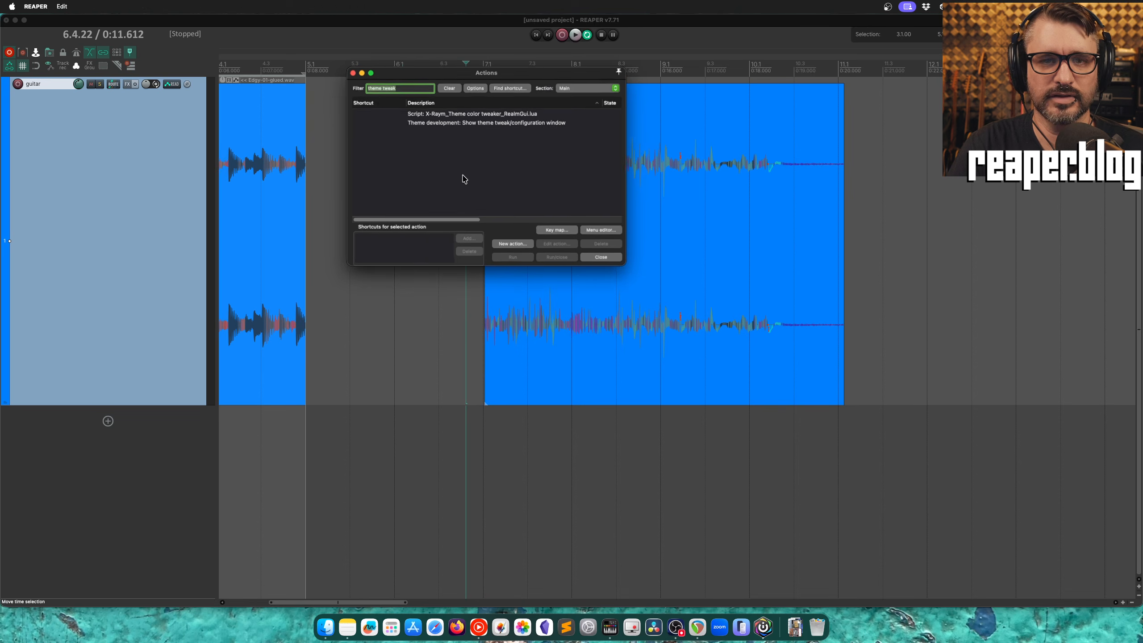
{"action": "type", "text": "sampl"}
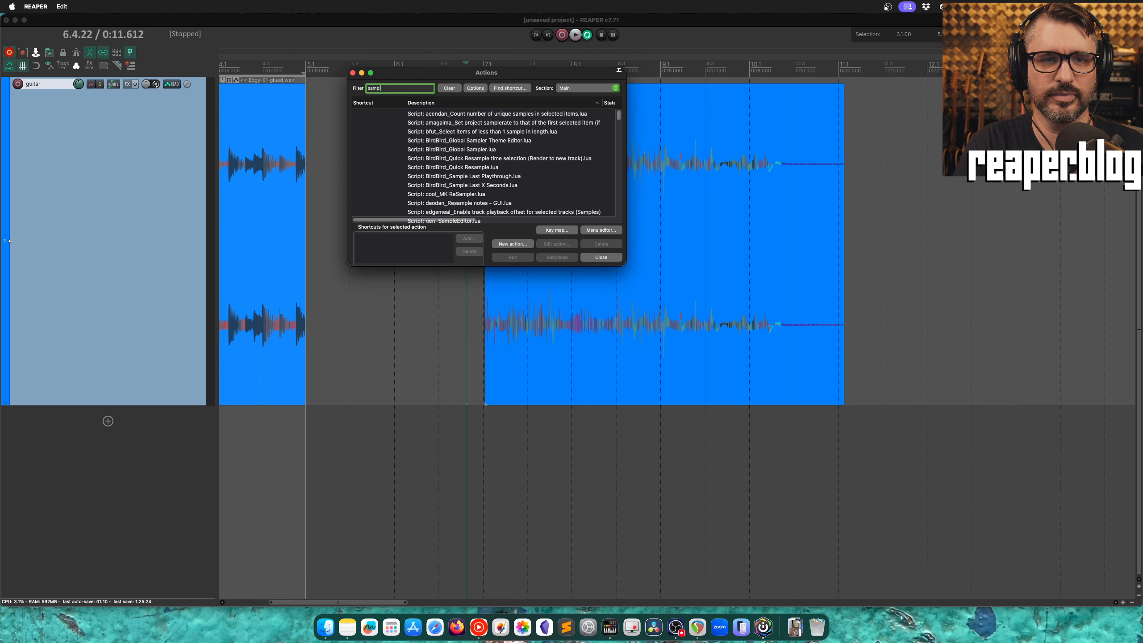
{"action": "type", "text": "e edit"}
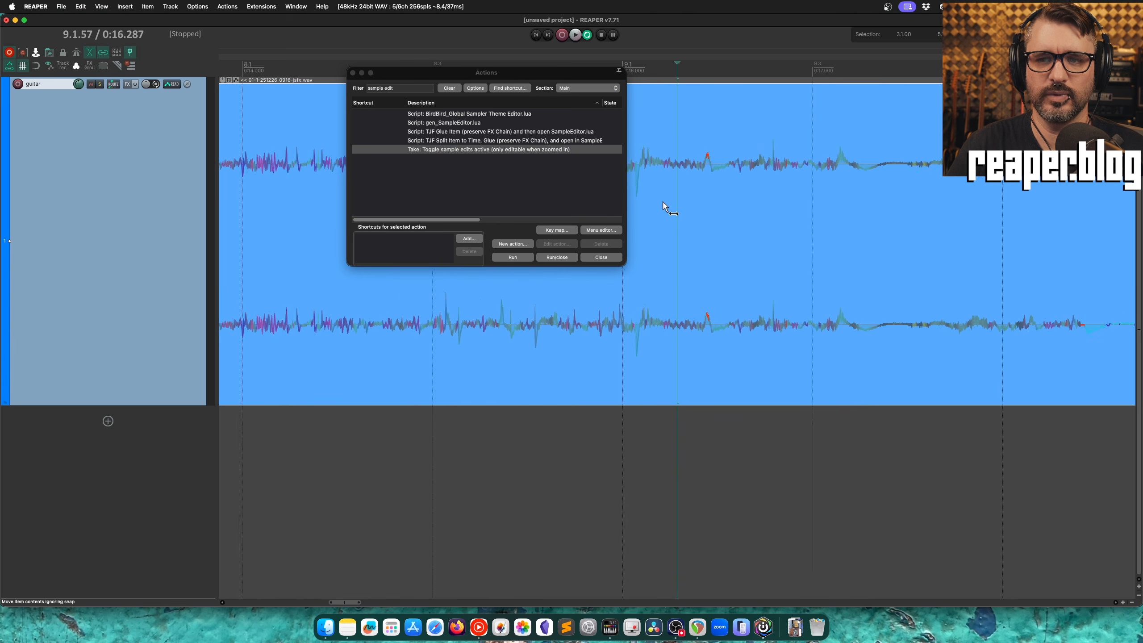
{"action": "scroll", "coordinate": [669, 209], "scroll_direction": "up", "scroll_amount": 3}
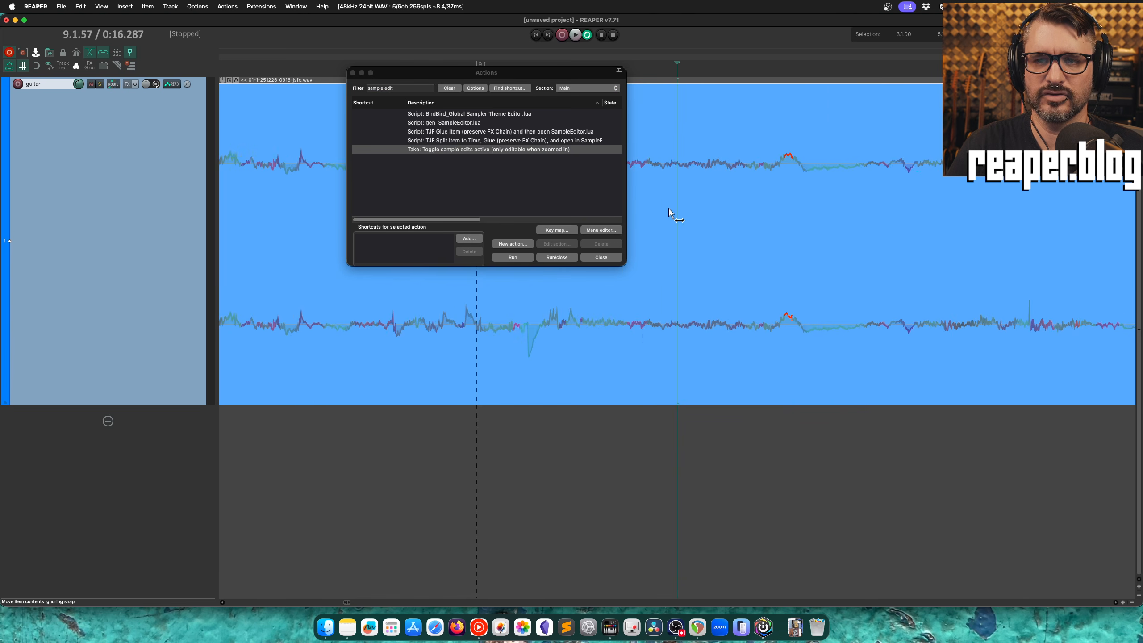
{"action": "left_click", "coordinate": [516, 260]}
Play the guitar item from 0:16.306, and again from just before 0:18, to hear both spots with sample edits bypassed
{"action": "left_click", "coordinate": [689, 224]}
{"action": "key", "text": "space"}
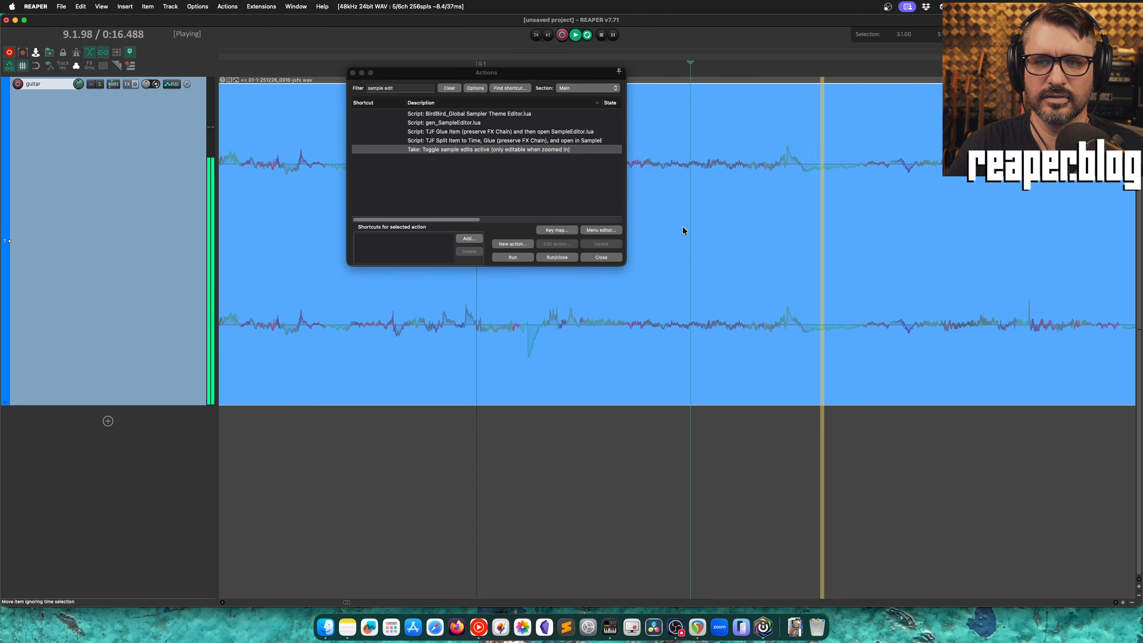
{"action": "key", "text": "space"}
{"action": "scroll", "coordinate": [902, 230], "scroll_direction": "up", "scroll_amount": 4}
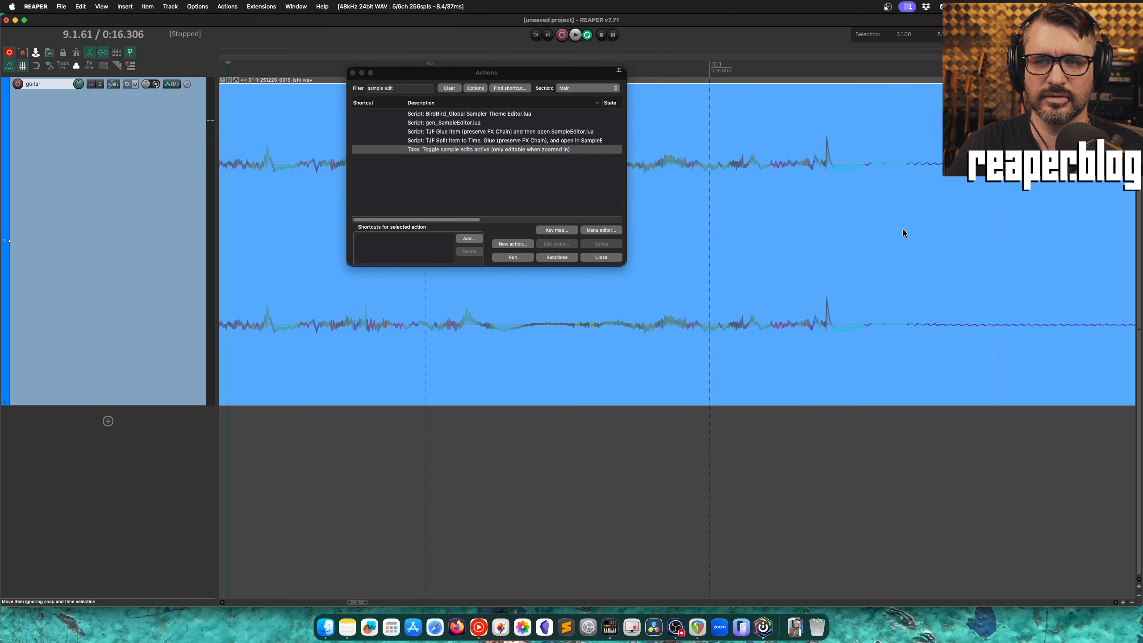
{"action": "left_click", "coordinate": [697, 222]}
{"action": "key", "text": "space"}
{"action": "key", "text": "space"}
{"action": "key", "text": "space"}
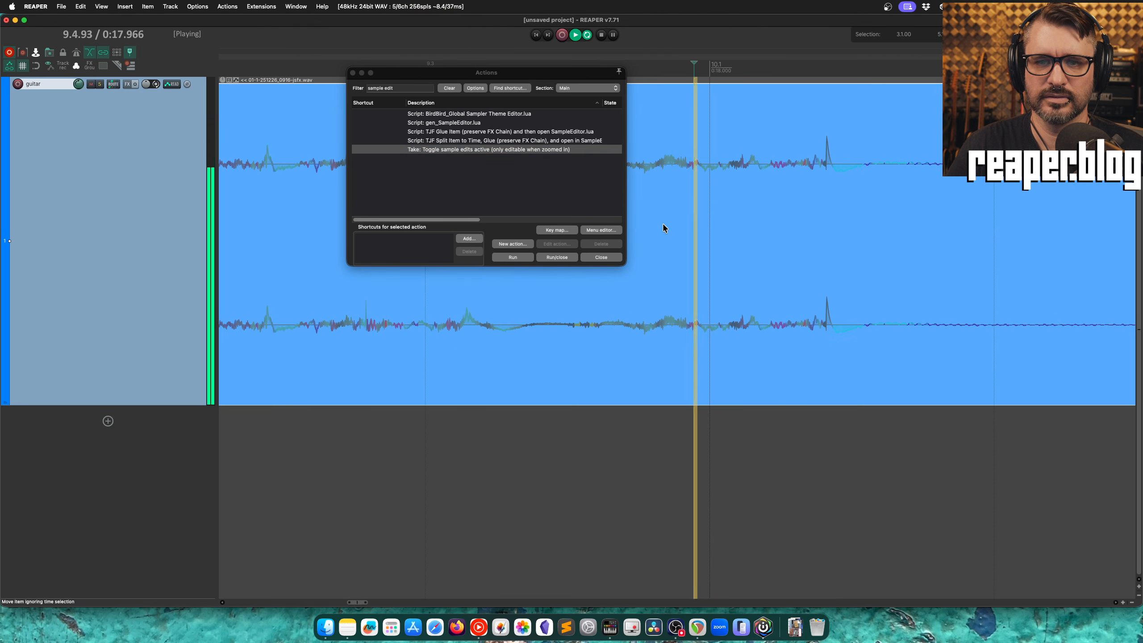
{"action": "key", "text": "space"}
Reactivate the guitar item's sample edits with the toggle action and play it from 0:17.983 to compare
{"action": "left_click", "coordinate": [512, 150]}
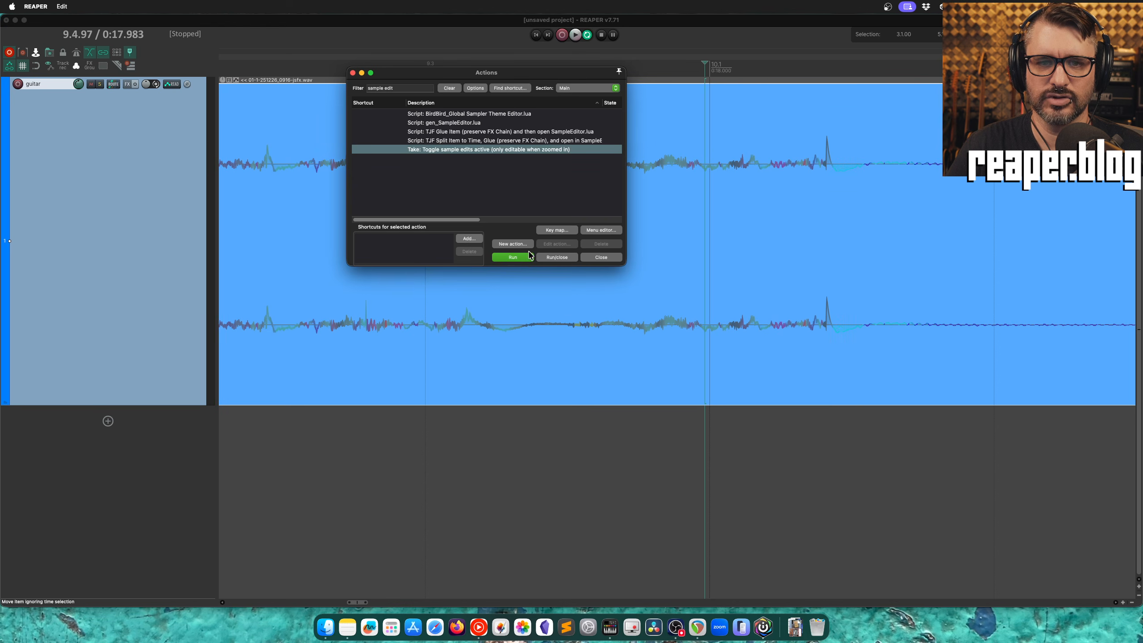
{"action": "left_click", "coordinate": [524, 261]}
{"action": "key", "text": "space"}
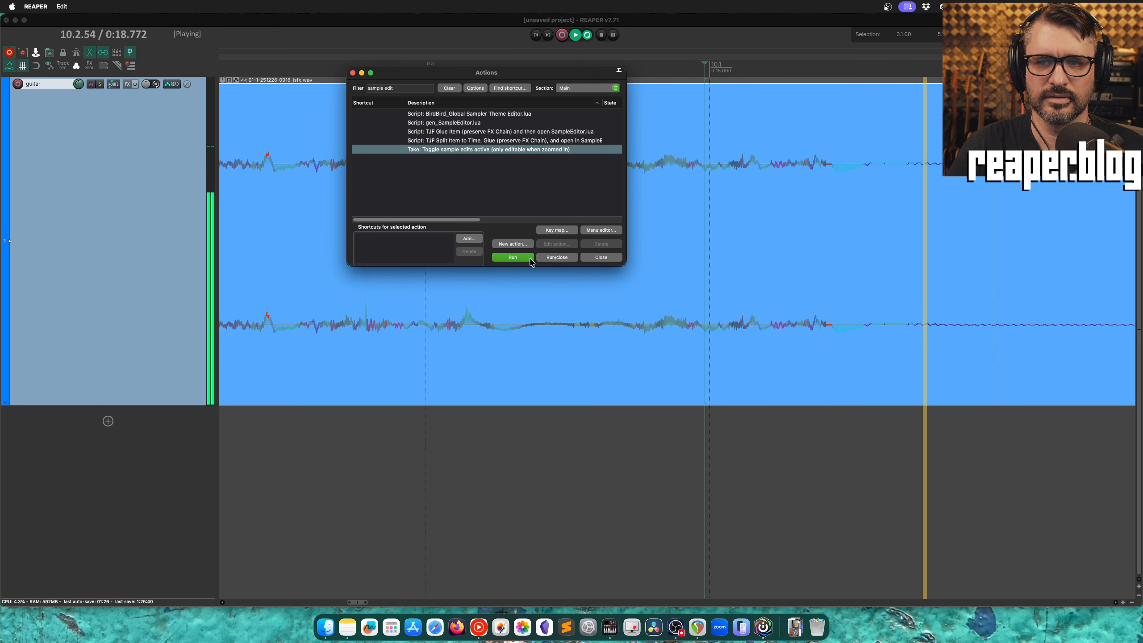
{"action": "key", "text": "space"}
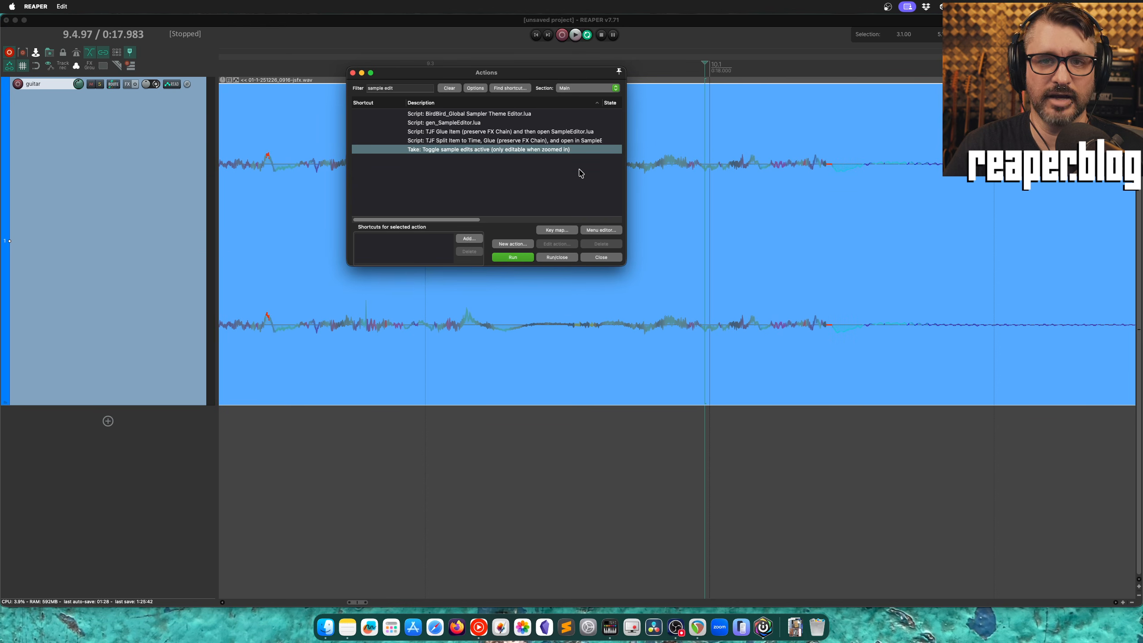
Move the Actions window below the guitar item and select "Take: Toggle sample edits active"
{"action": "left_click_drag", "start_coordinate": [499, 75], "coordinate": [530, 221]}
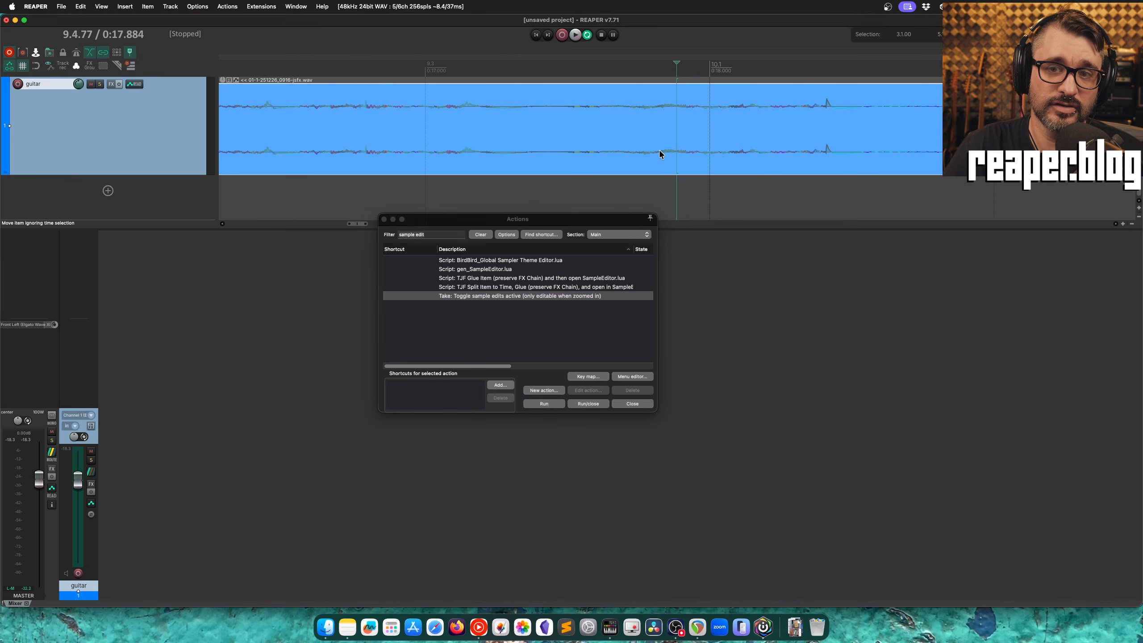
{"action": "left_click_drag", "start_coordinate": [598, 219], "coordinate": [626, 195]}
{"action": "left_click", "coordinate": [525, 270]}
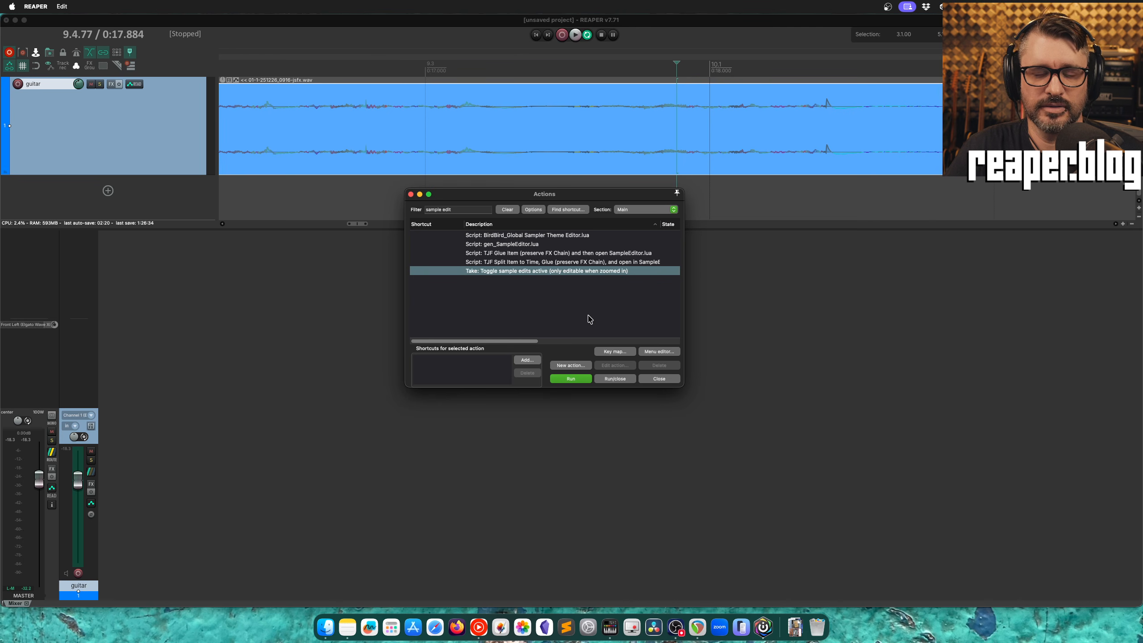
{"action": "left_click", "coordinate": [669, 118]}
{"action": "right_click", "coordinate": [619, 95]}
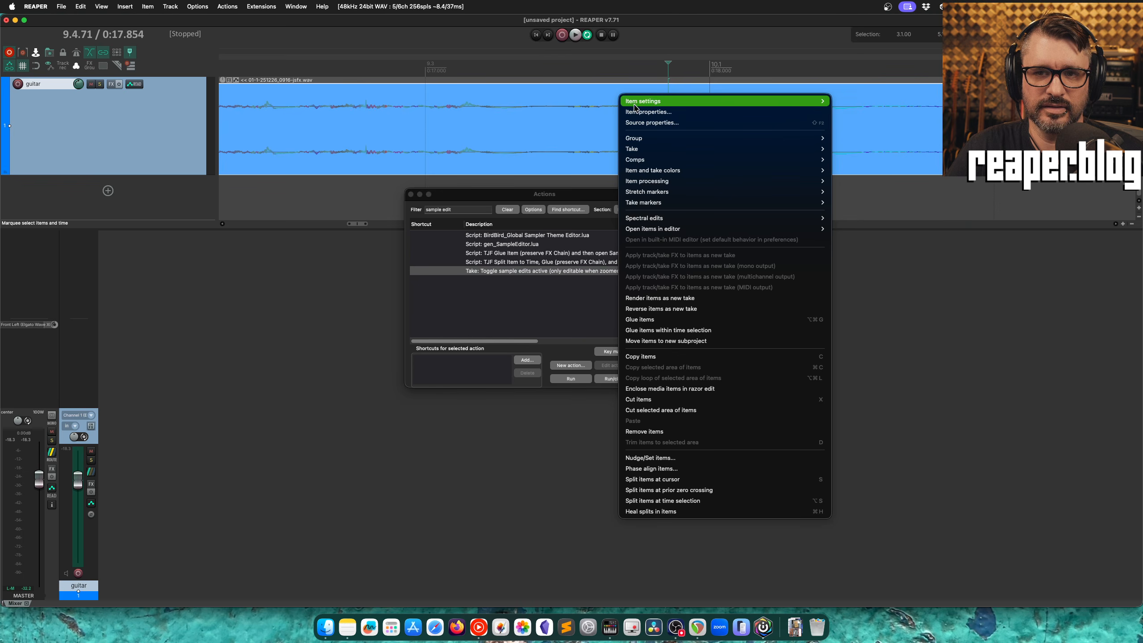
{"action": "key", "text": "Escape"}
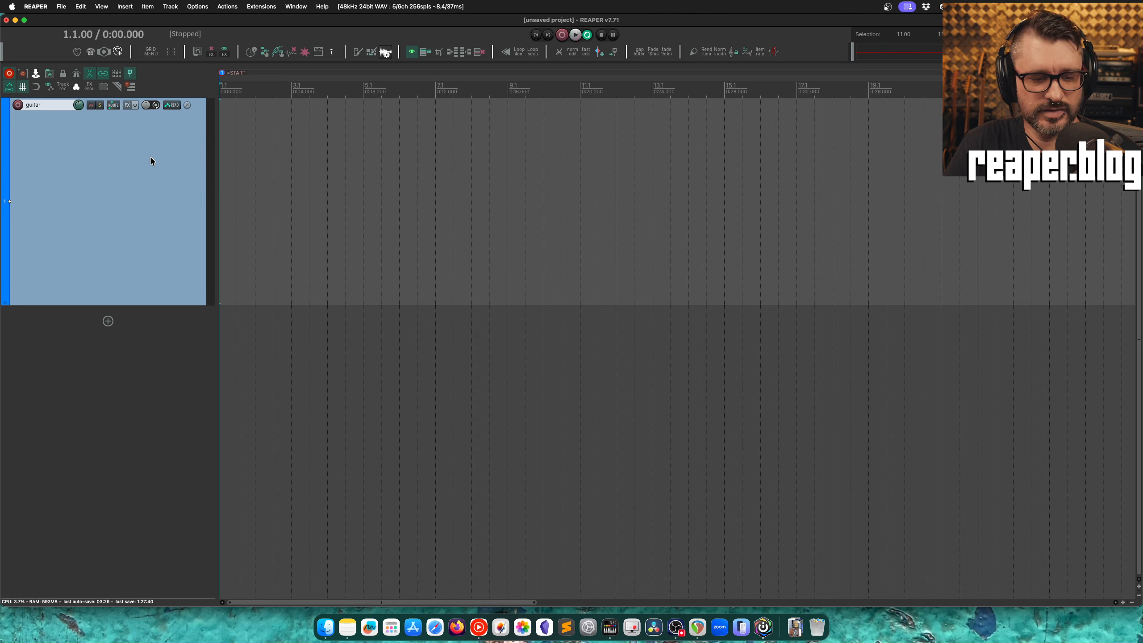
Add ReaEQ to the guitar track and open the I/O options of its plug-in pin connector
{"action": "key", "text": "e"}
{"action": "left_click_drag", "start_coordinate": [566, 197], "coordinate": [250, 147]}
{"action": "left_click_drag", "start_coordinate": [657, 162], "coordinate": [656, 168]}
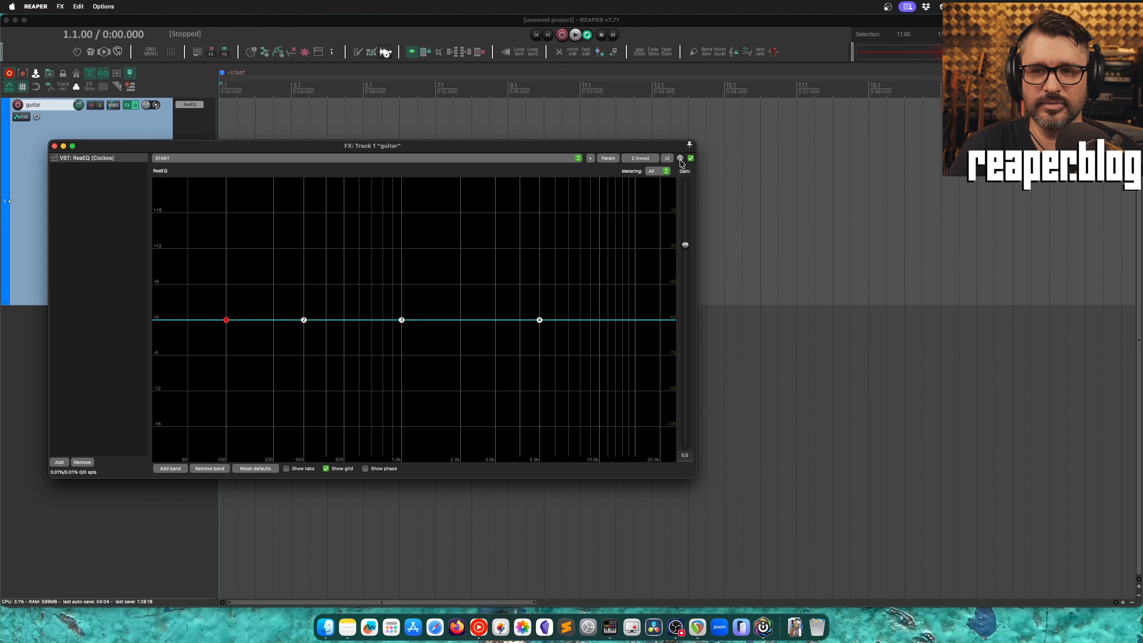
{"action": "left_click", "coordinate": [680, 159]}
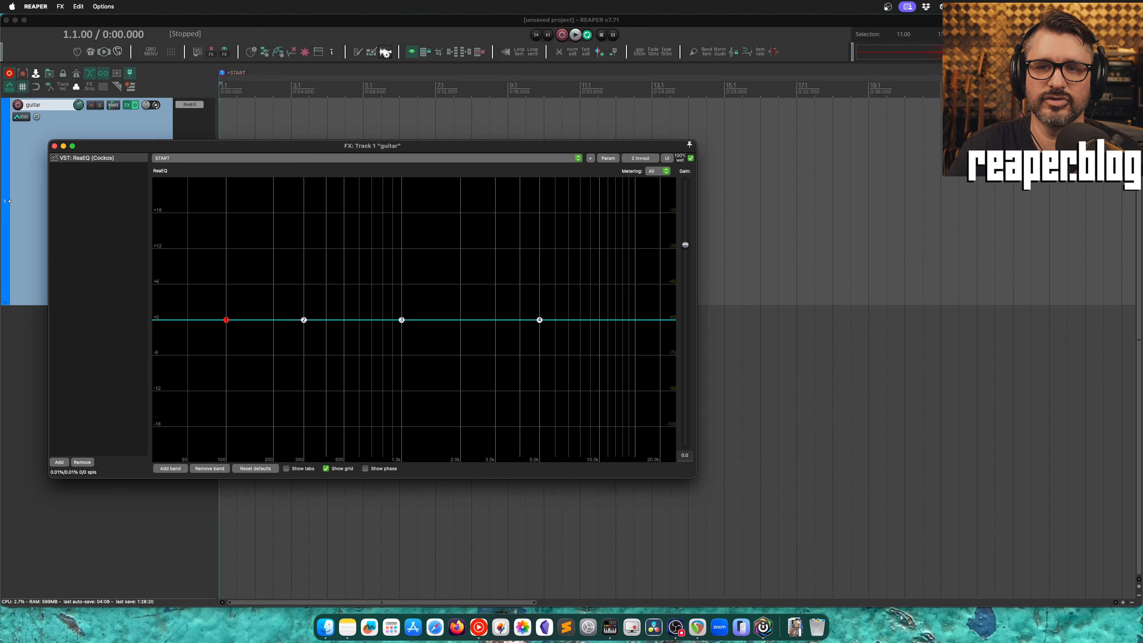
{"action": "left_click", "coordinate": [636, 158]}
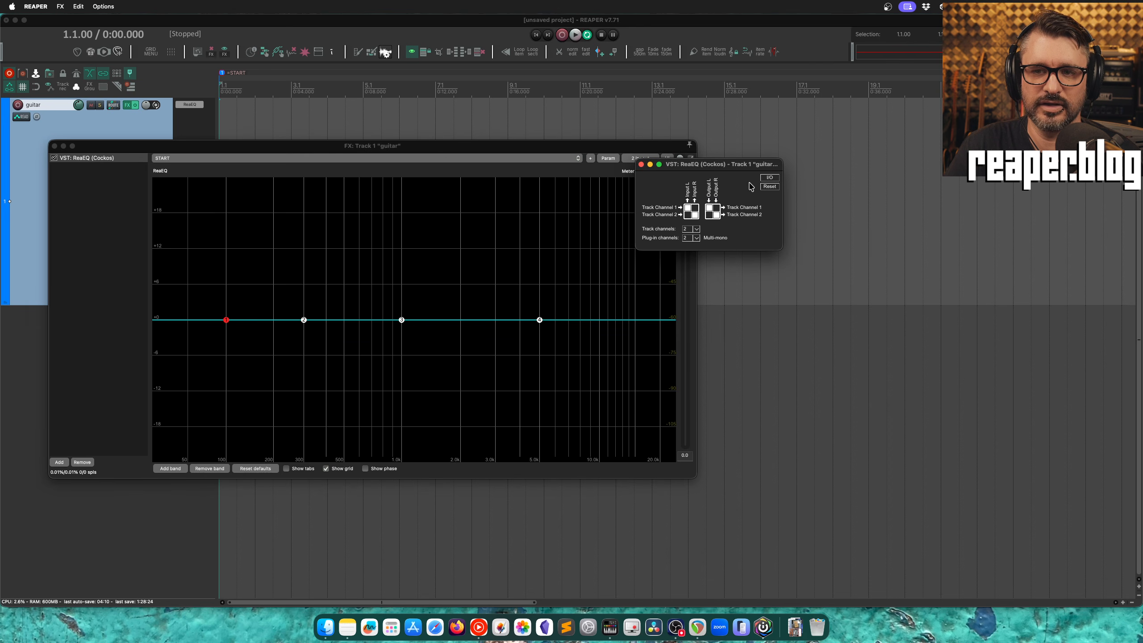
{"action": "left_click", "coordinate": [770, 178]}
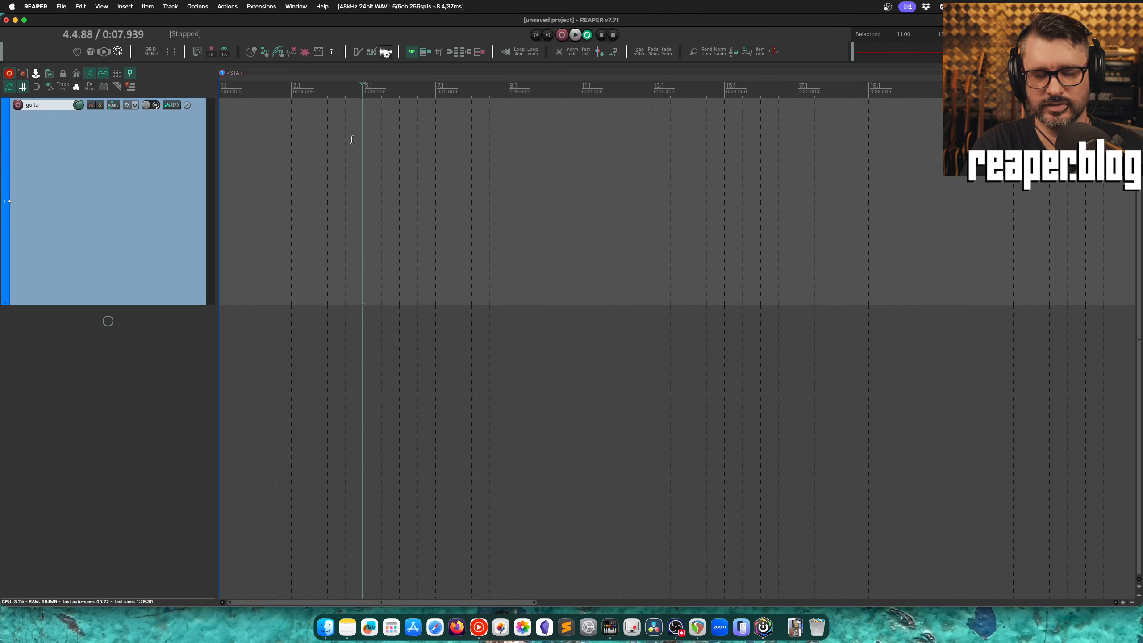
Look up the action assigned to Shift+Up in the unfiltered action list and select it
{"action": "key", "text": "shift+slash"}
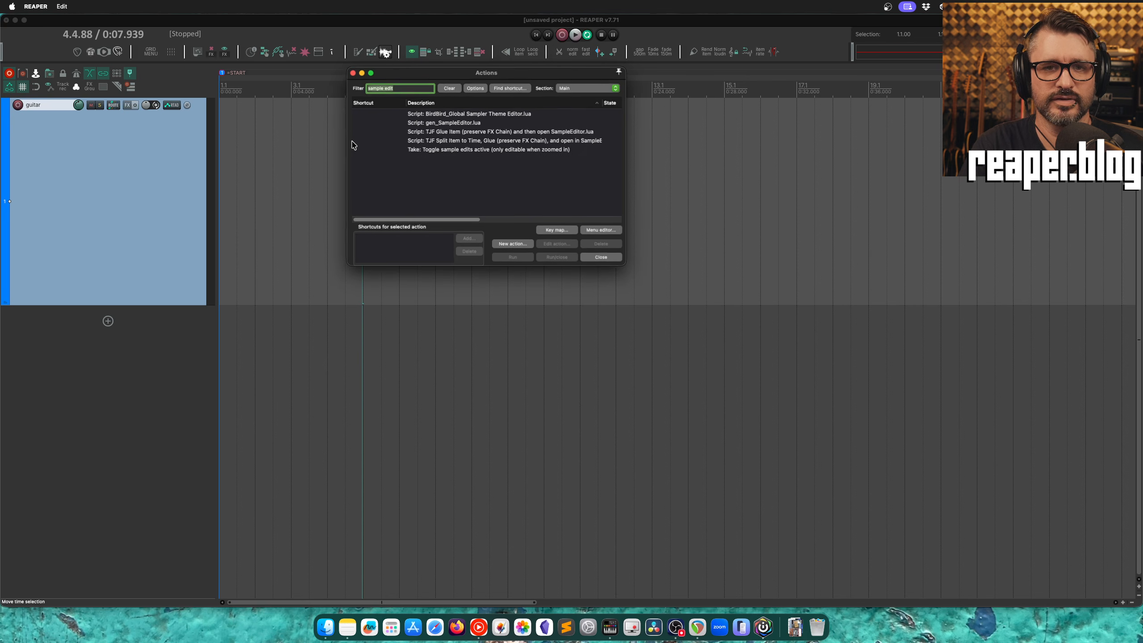
{"action": "left_click", "coordinate": [453, 90]}
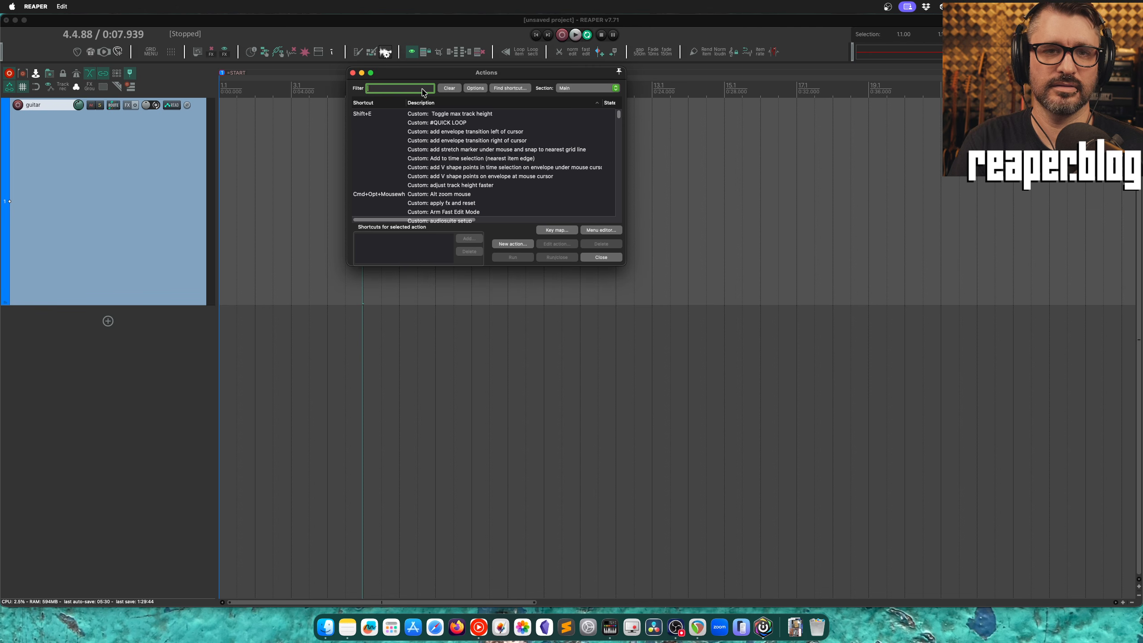
{"action": "left_click", "coordinate": [519, 89]}
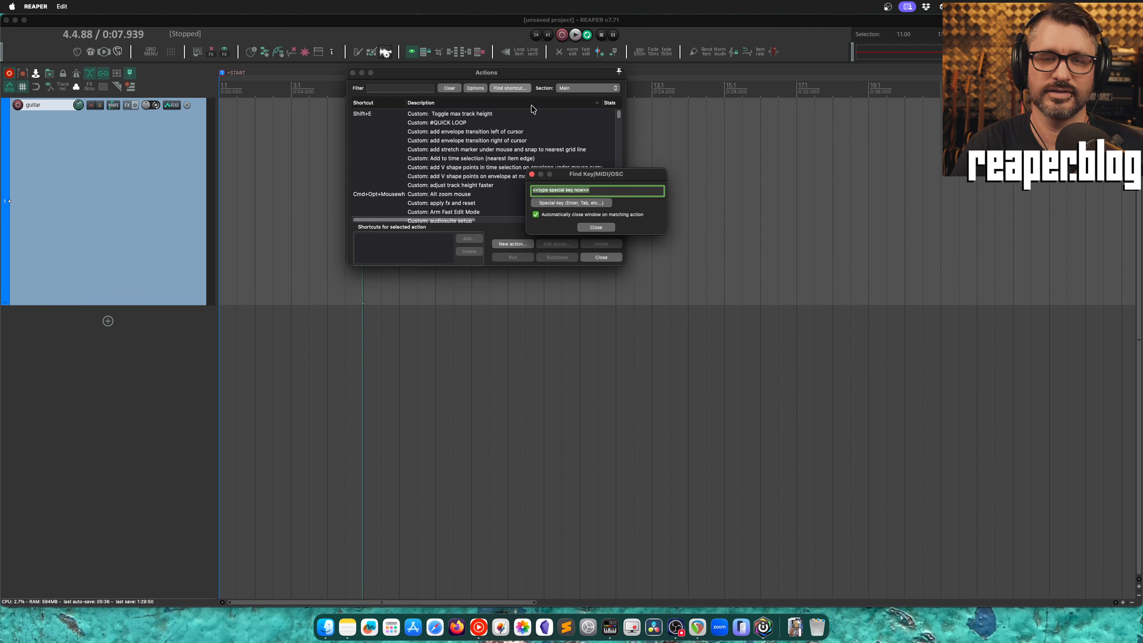
{"action": "key", "text": "shift+Up"}
{"action": "scroll", "coordinate": [524, 175], "scroll_direction": "down", "scroll_amount": 1}
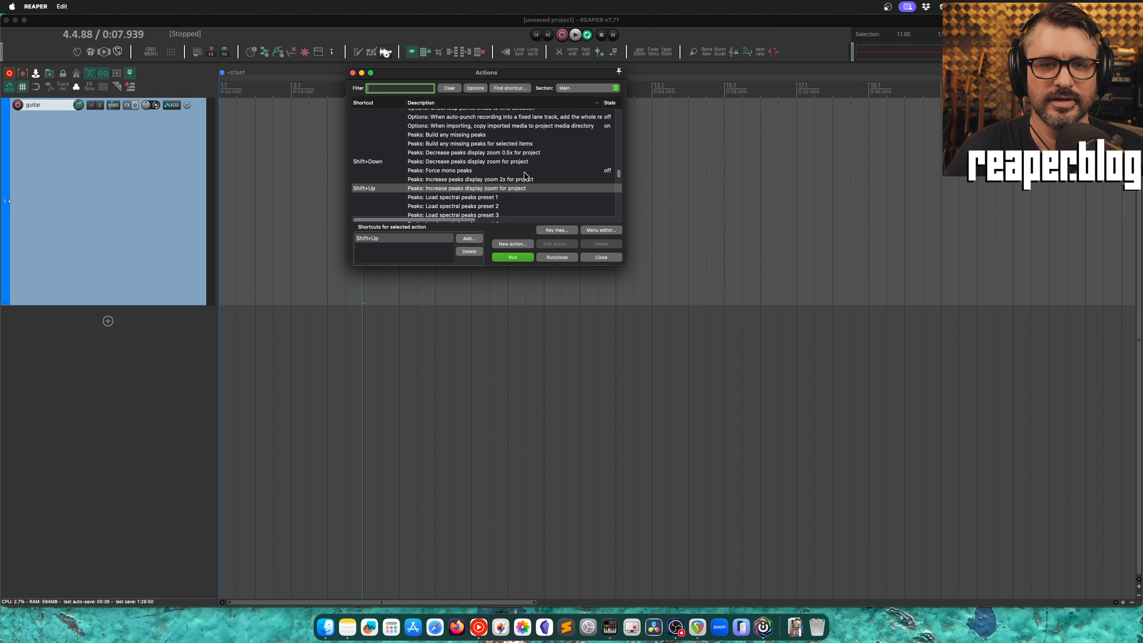
{"action": "left_click", "coordinate": [455, 189]}
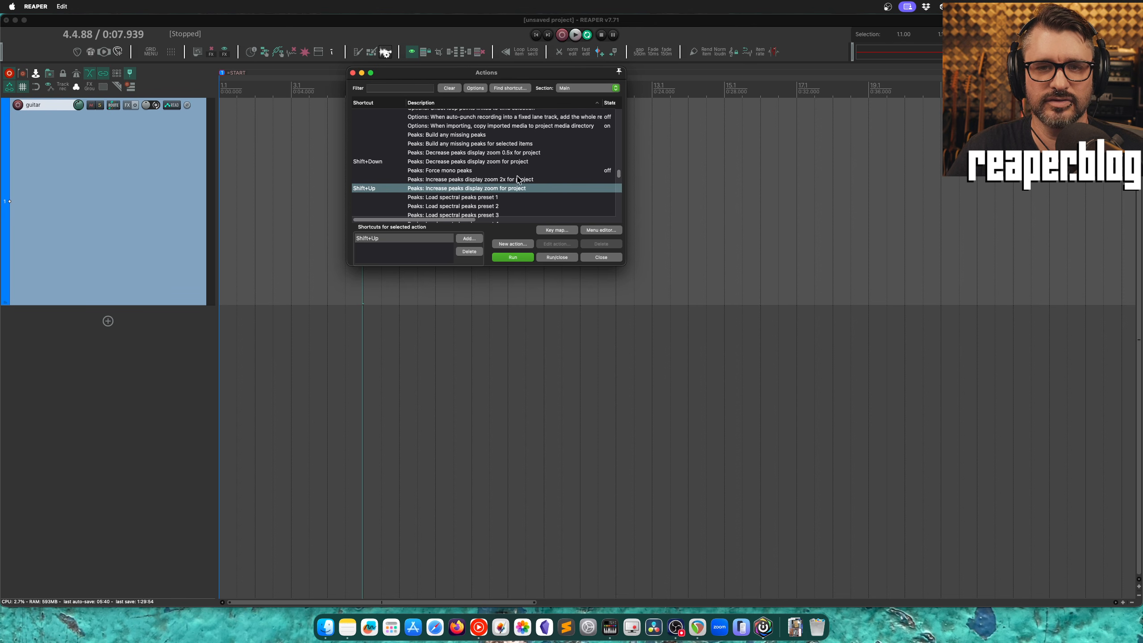
Insert 1-01-02.wav from the REAPER Media folder onto the guitar track at about bar 4, keeping the action list open beside it
{"action": "left_click_drag", "start_coordinate": [466, 72], "coordinate": [758, 138]}
{"action": "left_click", "coordinate": [424, 225]}
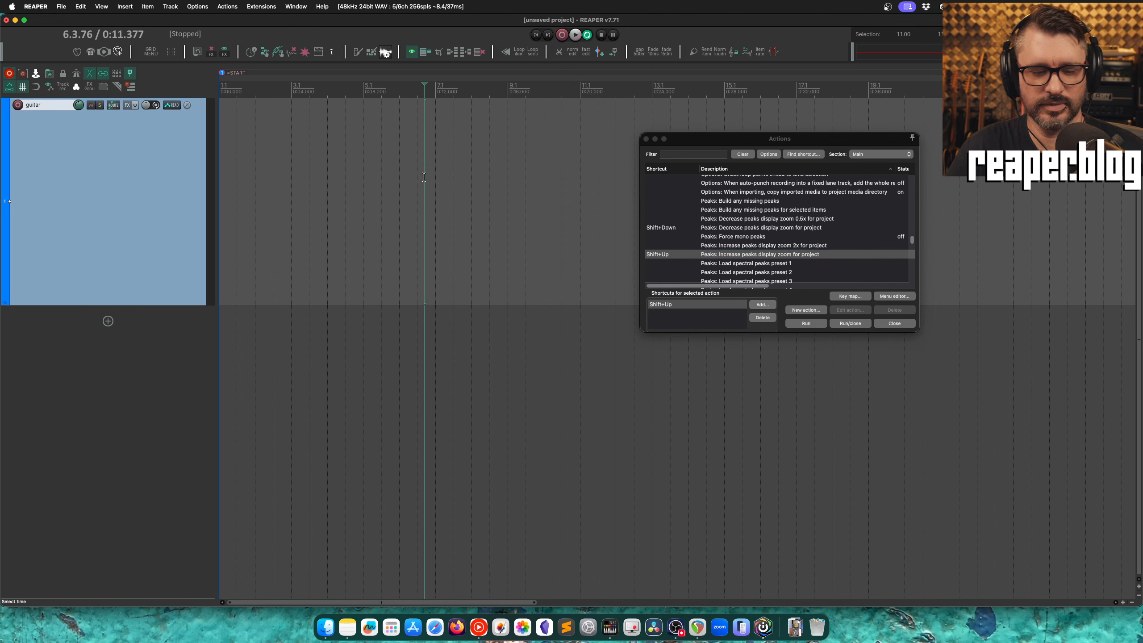
{"action": "key", "text": "super+alt+x"}
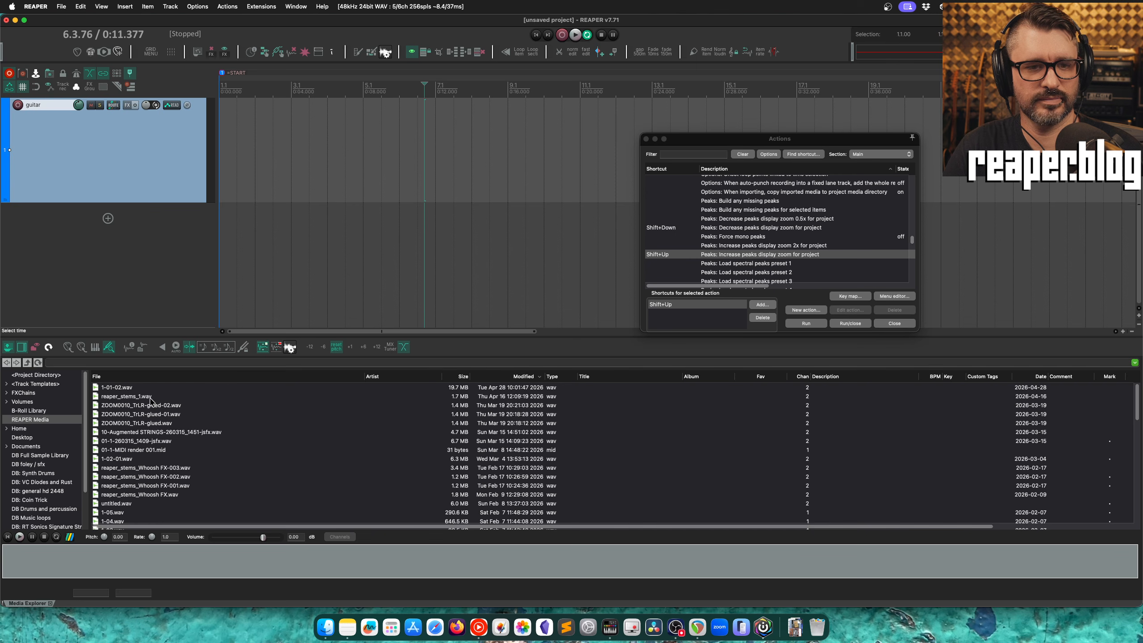
{"action": "left_click_drag", "start_coordinate": [135, 387], "coordinate": [334, 149]}
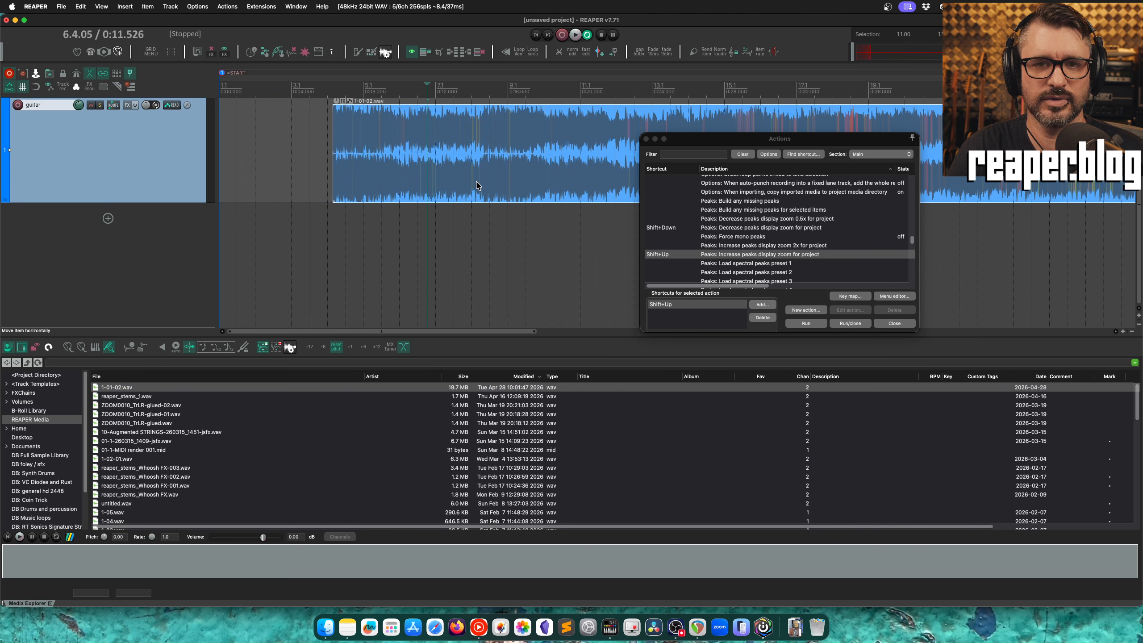
Raise the project's peaks display zoom by several regular increments and lower it back again
{"action": "key", "text": "shift+Up"}
{"action": "key", "text": "shift+Up"}
{"action": "key", "text": "shift+Up"}
{"action": "key", "text": "shift+Up"}
{"action": "key", "text": "shift+Up"}
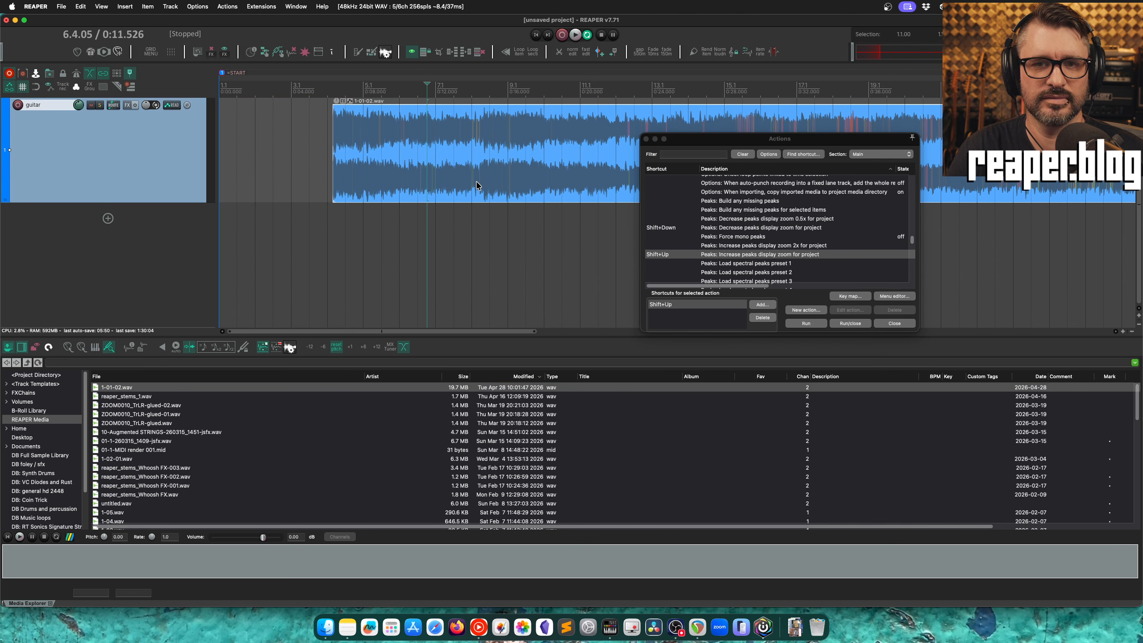
{"action": "key", "text": "shift+Down"}
{"action": "key", "text": "shift+Down"}
{"action": "key", "text": "shift+Down"}
{"action": "key", "text": "shift+Down"}
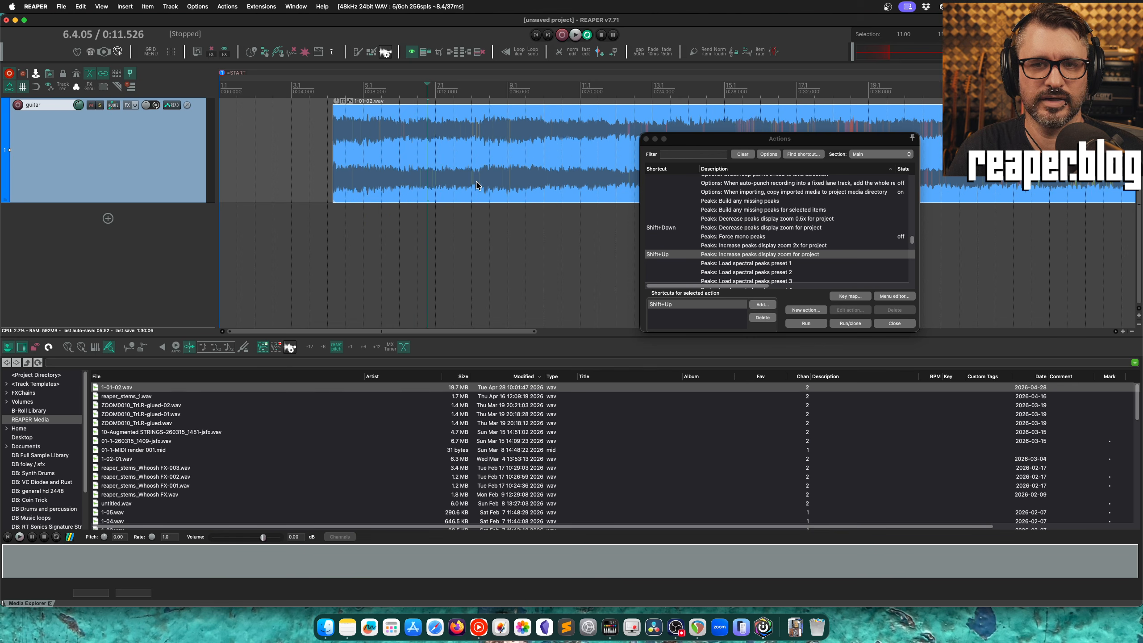
Run the action that increases peaks display zoom 2x for the project, followed by the one that decreases it 0.5x
{"action": "left_click", "coordinate": [806, 246]}
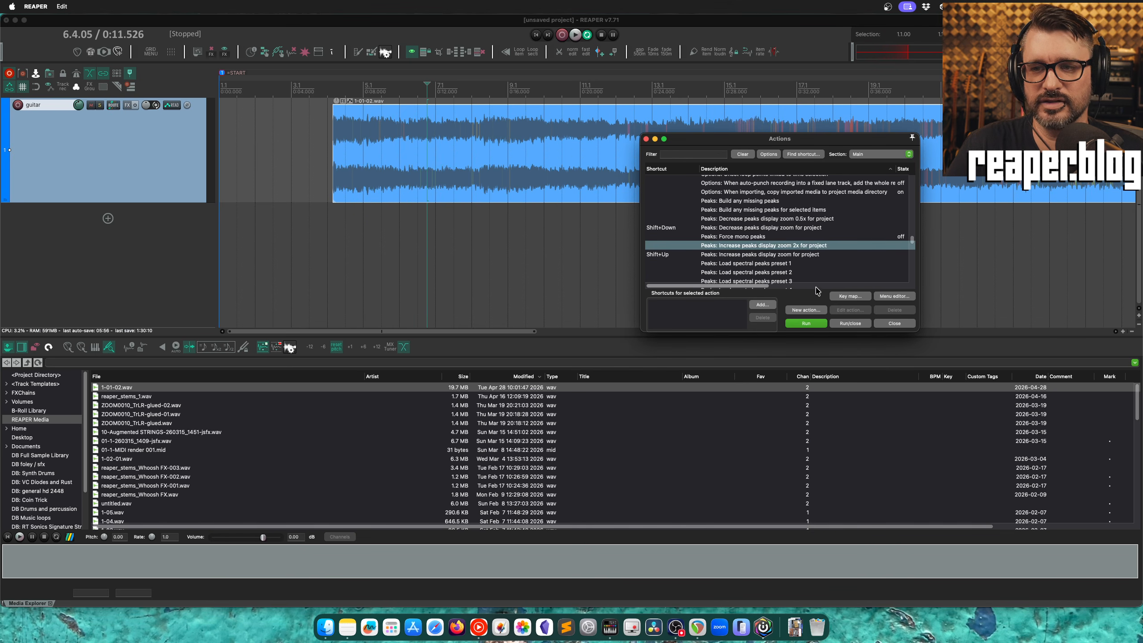
{"action": "left_click", "coordinate": [806, 323]}
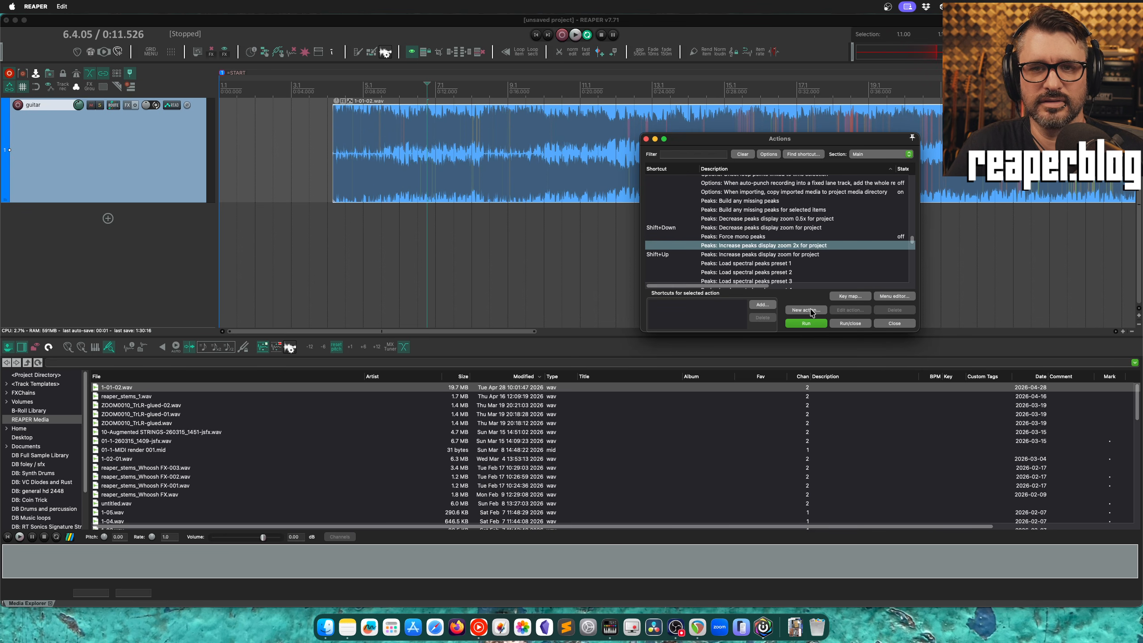
{"action": "left_click", "coordinate": [809, 219]}
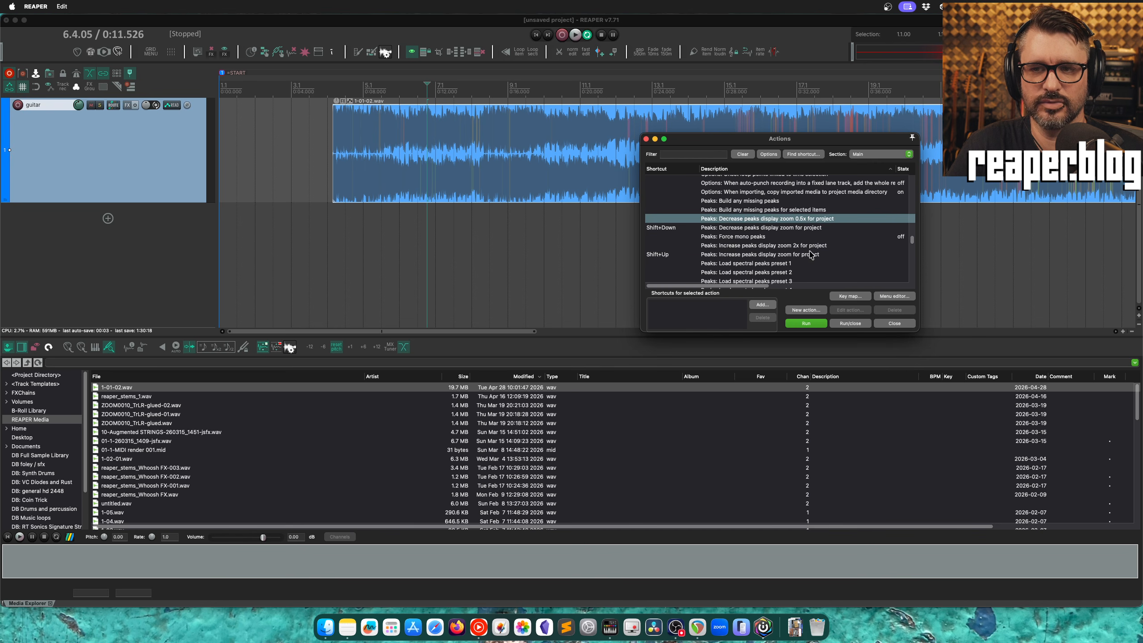
{"action": "left_click", "coordinate": [805, 323]}
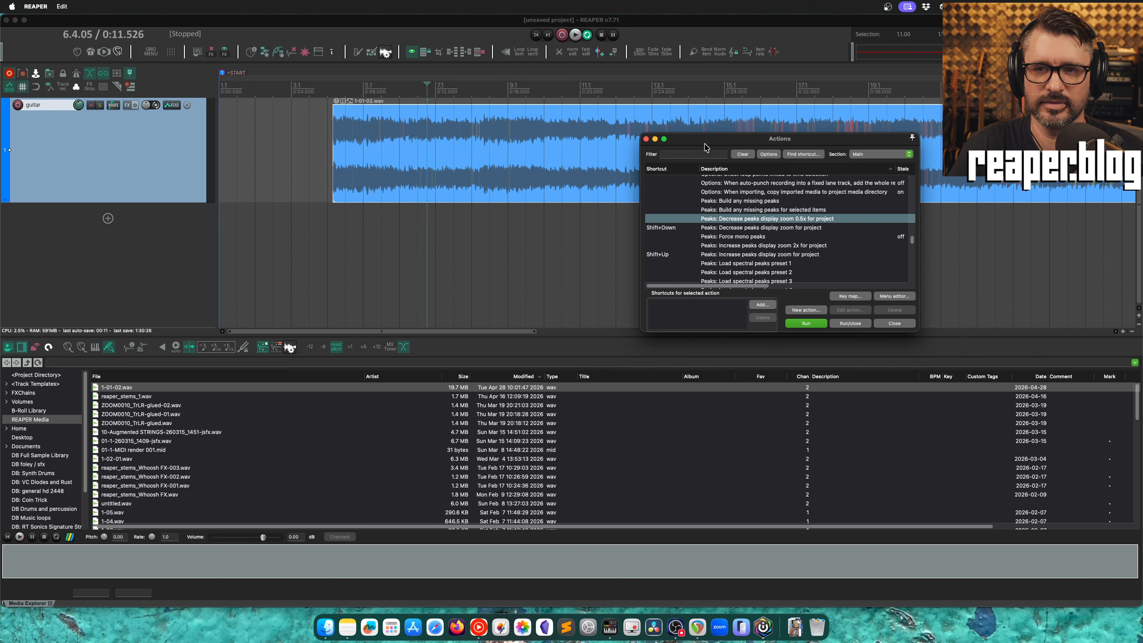
Assign the shortcut Opt+Shift+Down to "Peaks: Decrease peaks display zoom 0.5x for project"
{"action": "left_click_drag", "start_coordinate": [705, 148], "coordinate": [636, 168]}
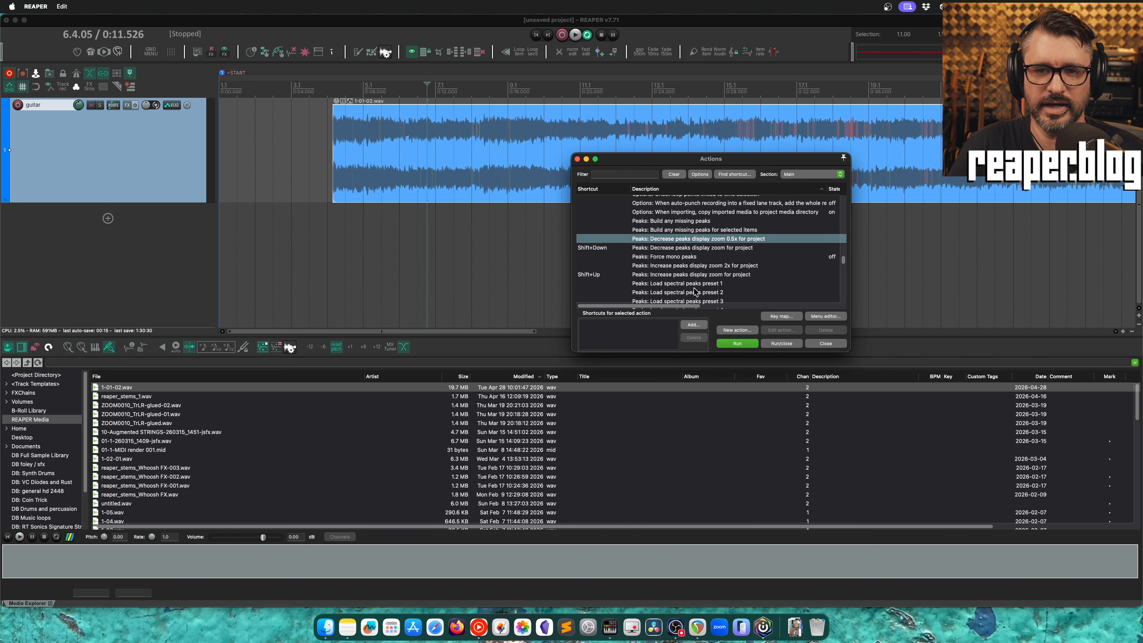
{"action": "left_click", "coordinate": [693, 325]}
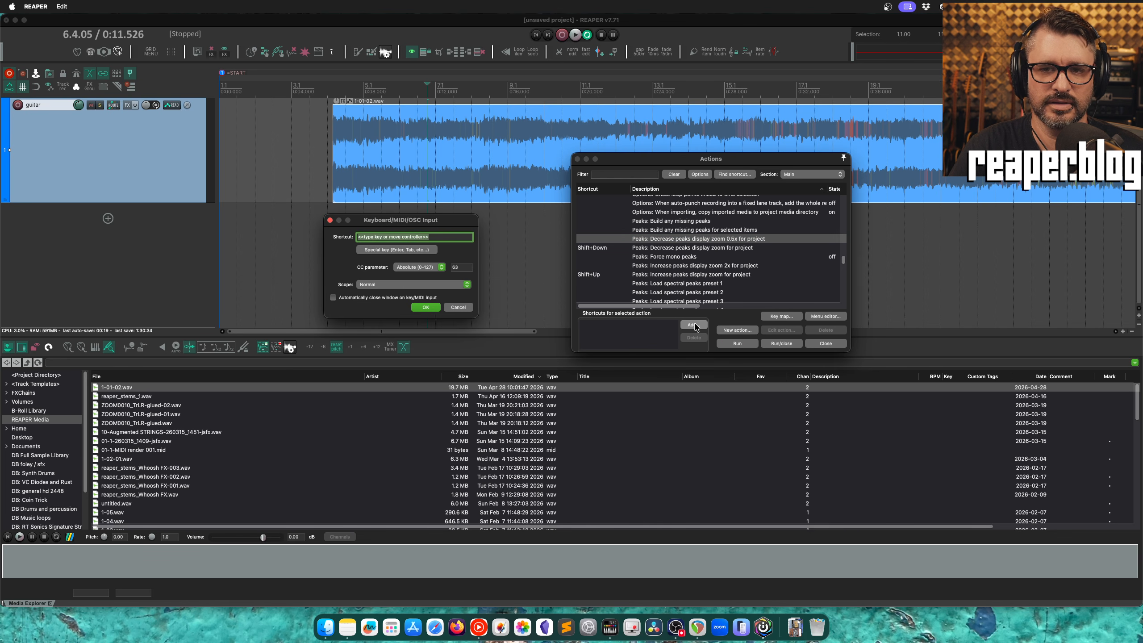
{"action": "key", "text": "alt+shift+Down"}
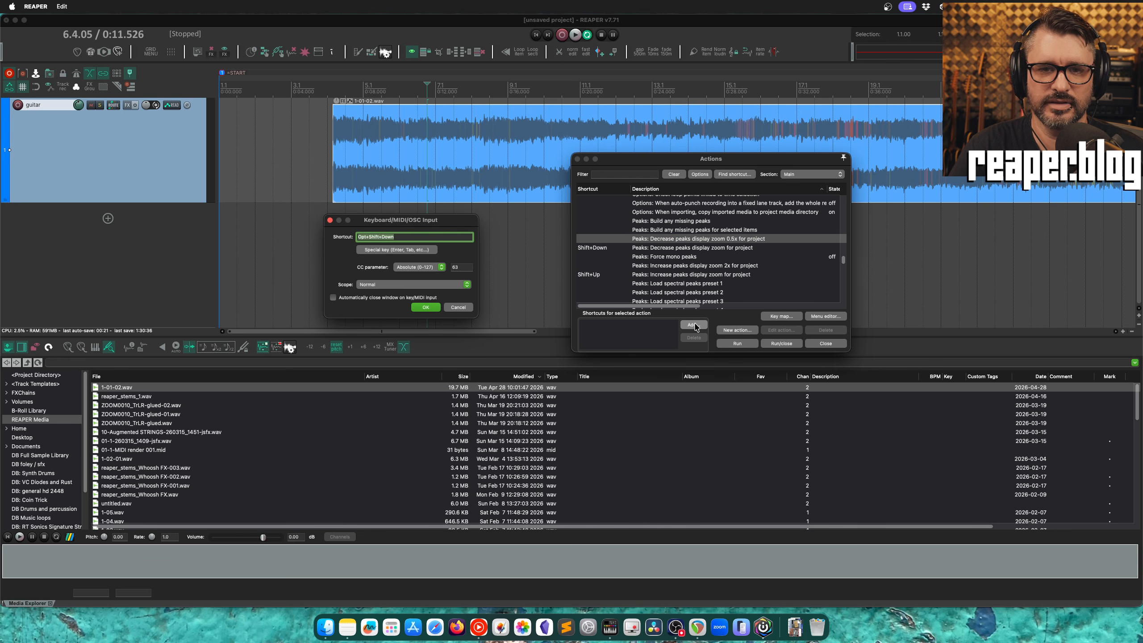
{"action": "left_click", "coordinate": [425, 307]}
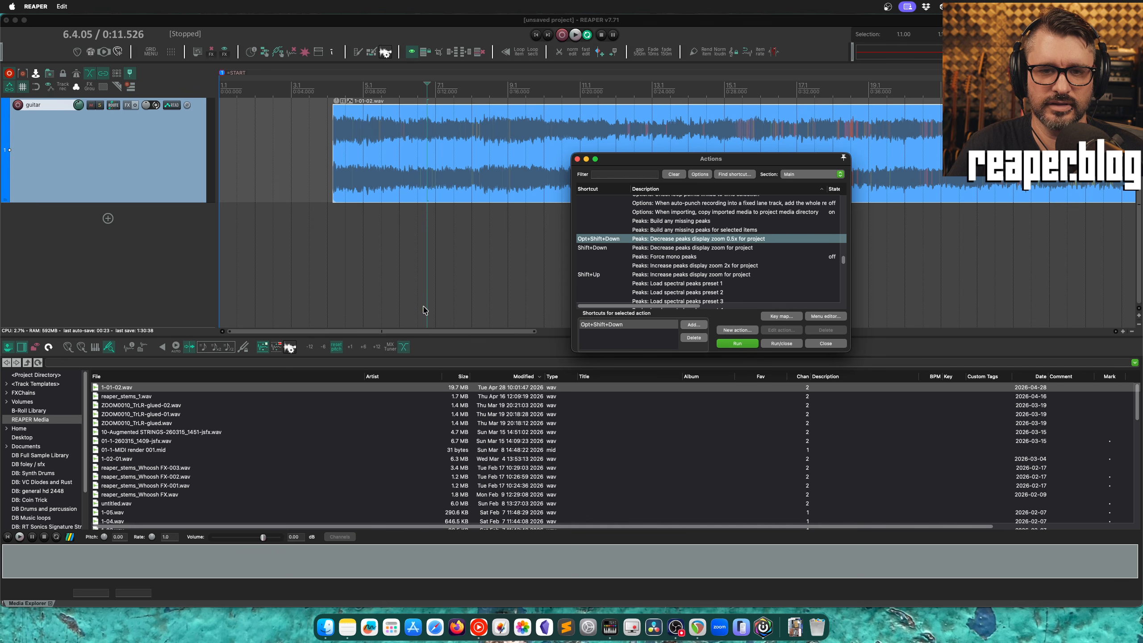
Assign the shortcut Opt+Shift+Up to "Peaks: Increase peaks display zoom 2x for project"
{"action": "left_click", "coordinate": [673, 265]}
{"action": "left_click", "coordinate": [694, 325]}
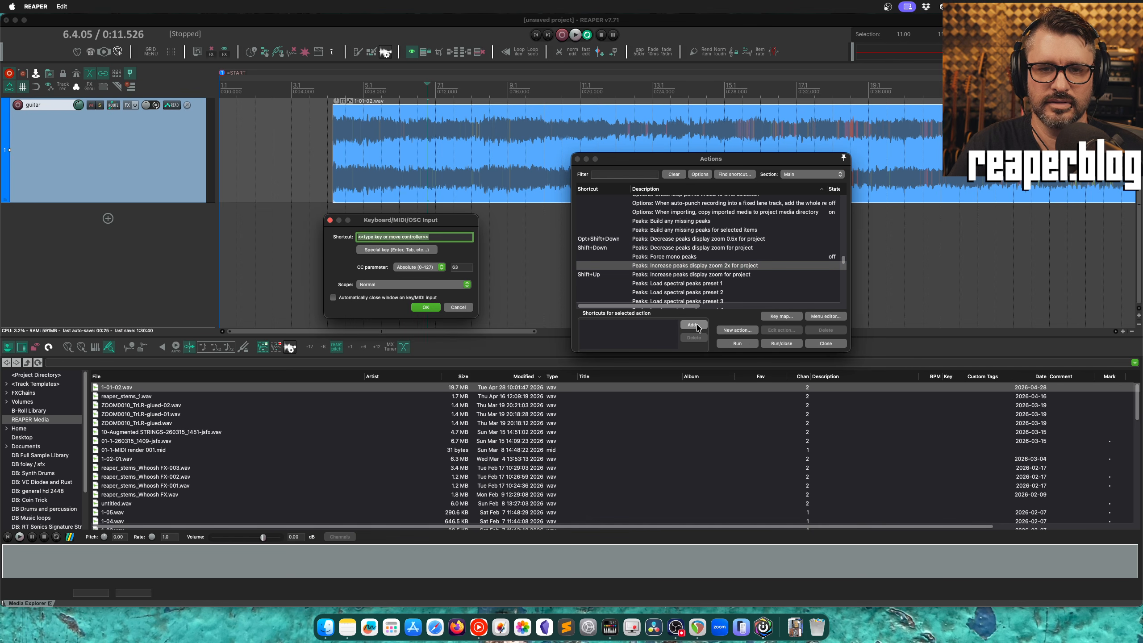
{"action": "key", "text": "alt+shift+Up"}
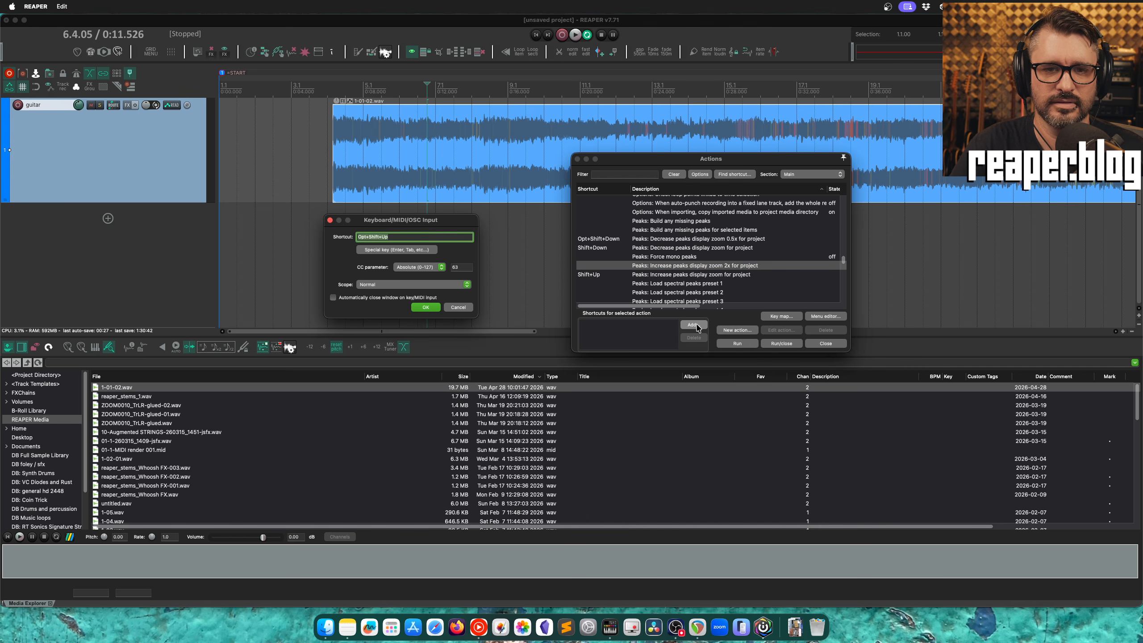
{"action": "left_click", "coordinate": [426, 307]}
Test the newly assigned 2x and 0.5x peaks zoom shortcuts on the 1-01-02.wav item
{"action": "left_click", "coordinate": [497, 181]}
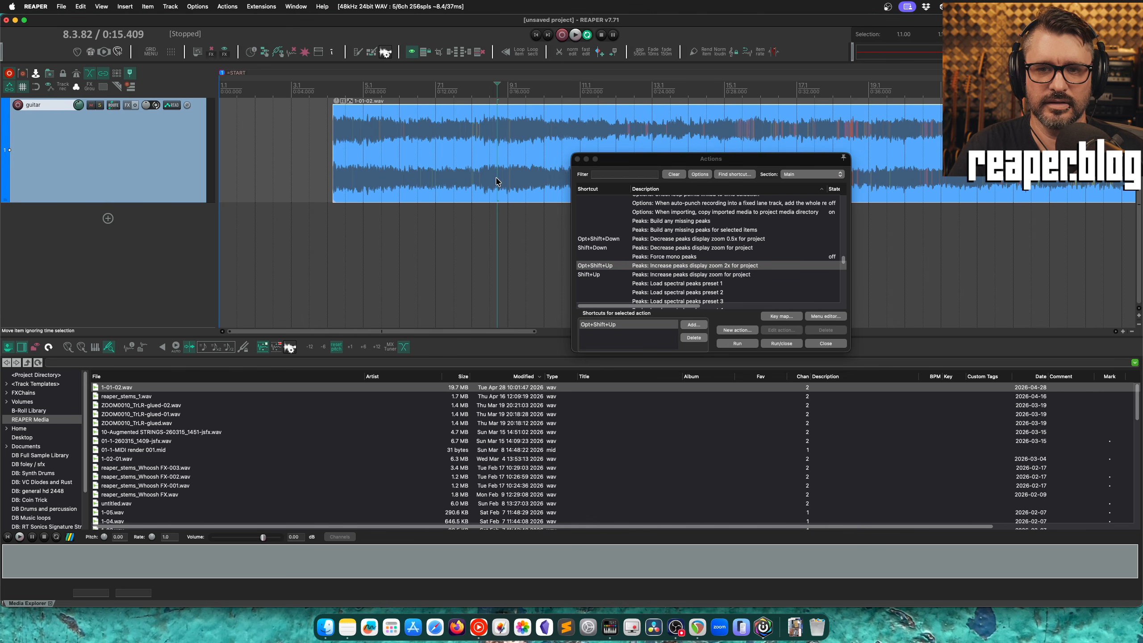
{"action": "key", "text": "alt+shift+Up"}
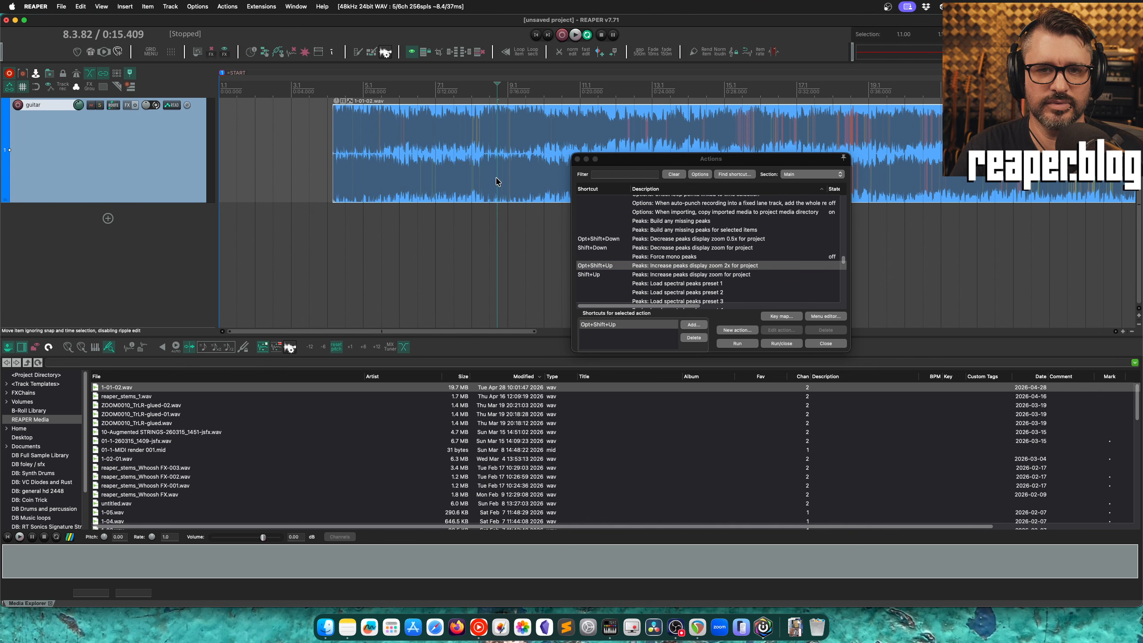
{"action": "key", "text": "alt+shift+Down"}
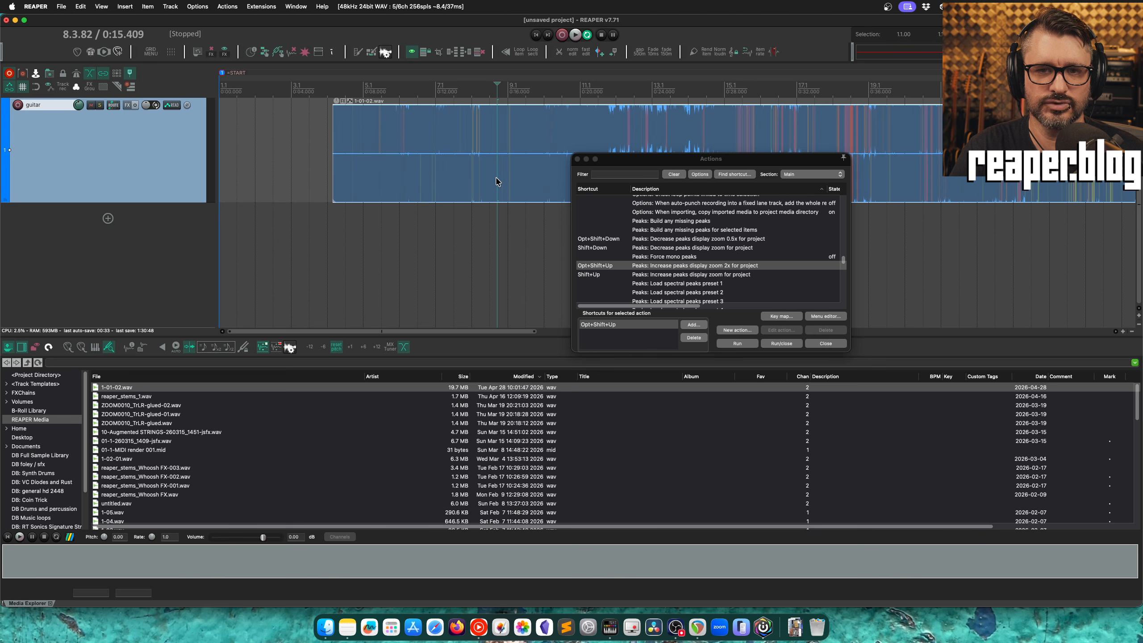
{"action": "key", "text": "alt+shift+Up"}
{"action": "key", "text": "alt+shift+Up"}
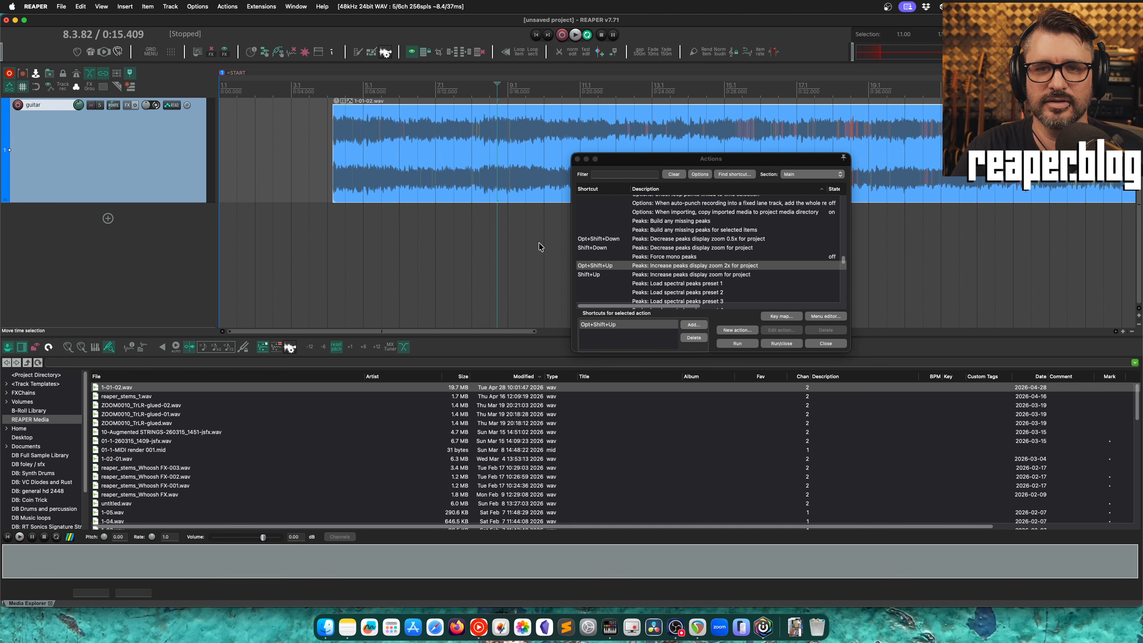
Vary the waveform's peaks display zoom with the regular fine-increment actions for comparison
{"action": "key", "text": "shift+Up"}
{"action": "key", "text": "shift+Up"}
{"action": "key", "text": "shift+Up"}
{"action": "key", "text": "shift+Up"}
{"action": "key", "text": "shift+Up"}
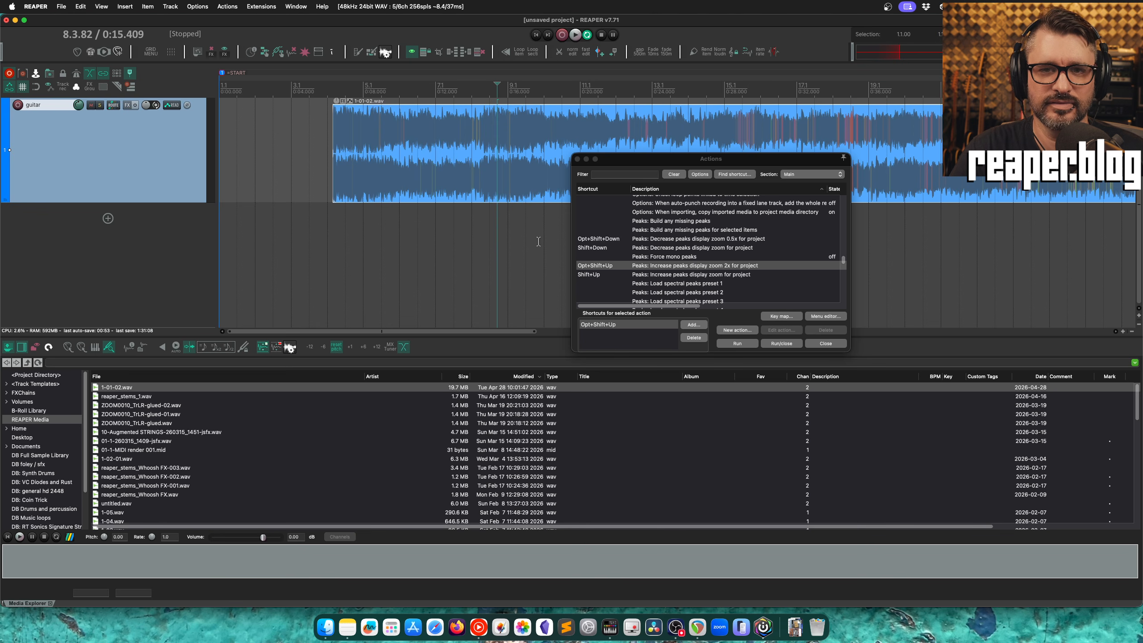
{"action": "key", "text": "shift+Down"}
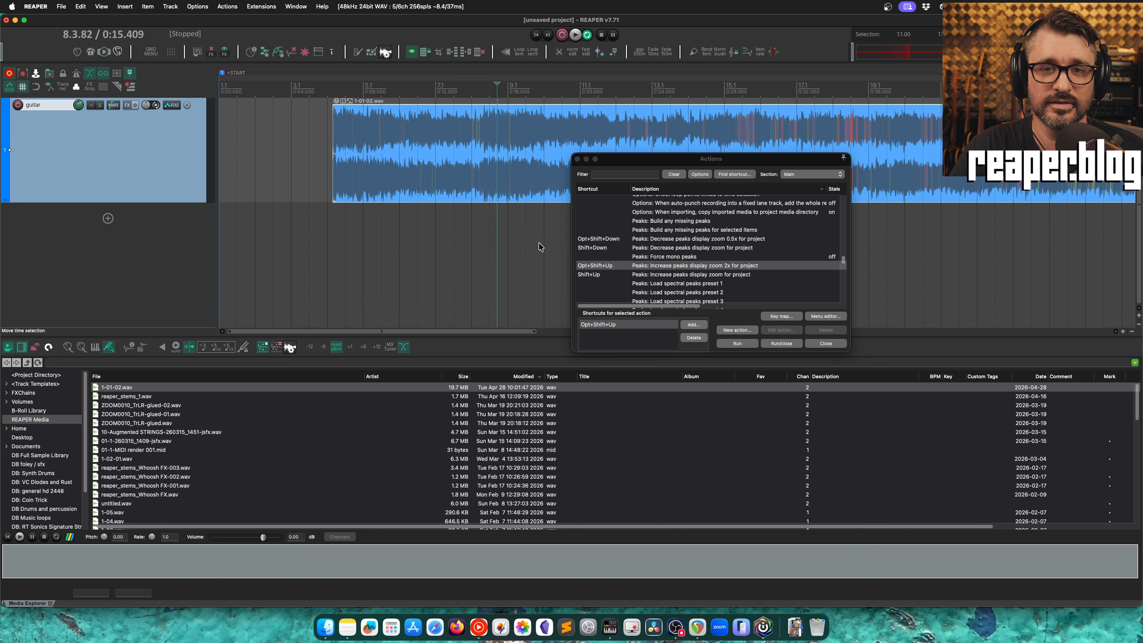
{"action": "key", "text": "shift+Up"}
{"action": "key", "text": "shift+Up"}
Alternate between halving and doubling the peaks display zoom, moving the action list clear of the waveform
{"action": "key", "text": "alt+shift+Down"}
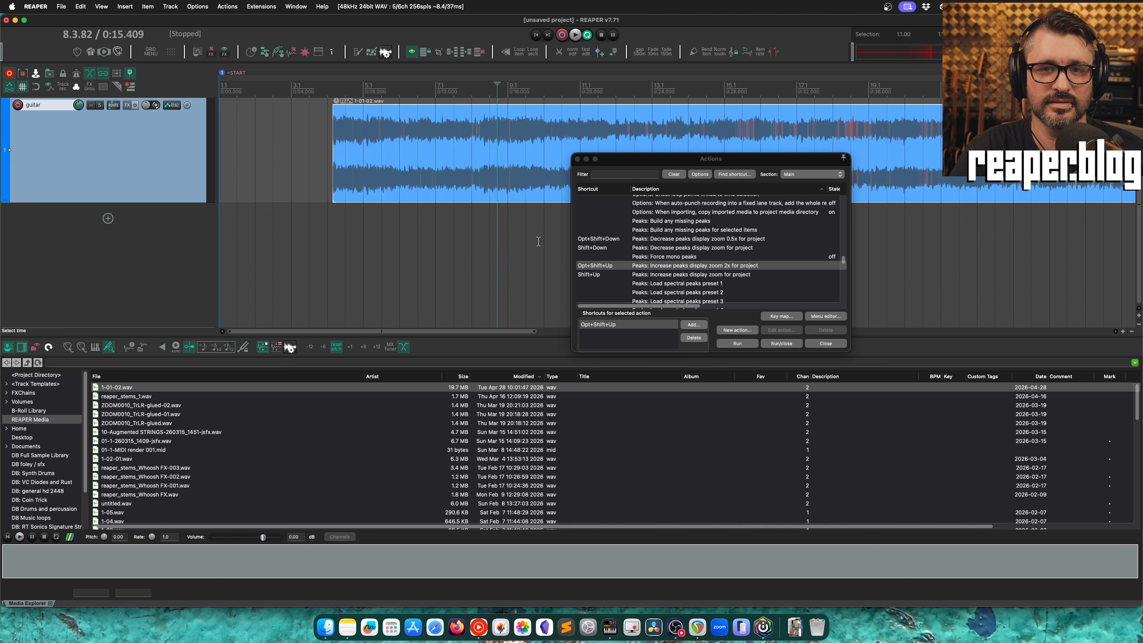
{"action": "key", "text": "alt+shift+Up"}
{"action": "key", "text": "alt+shift+Down"}
{"action": "key", "text": "alt+shift+Up"}
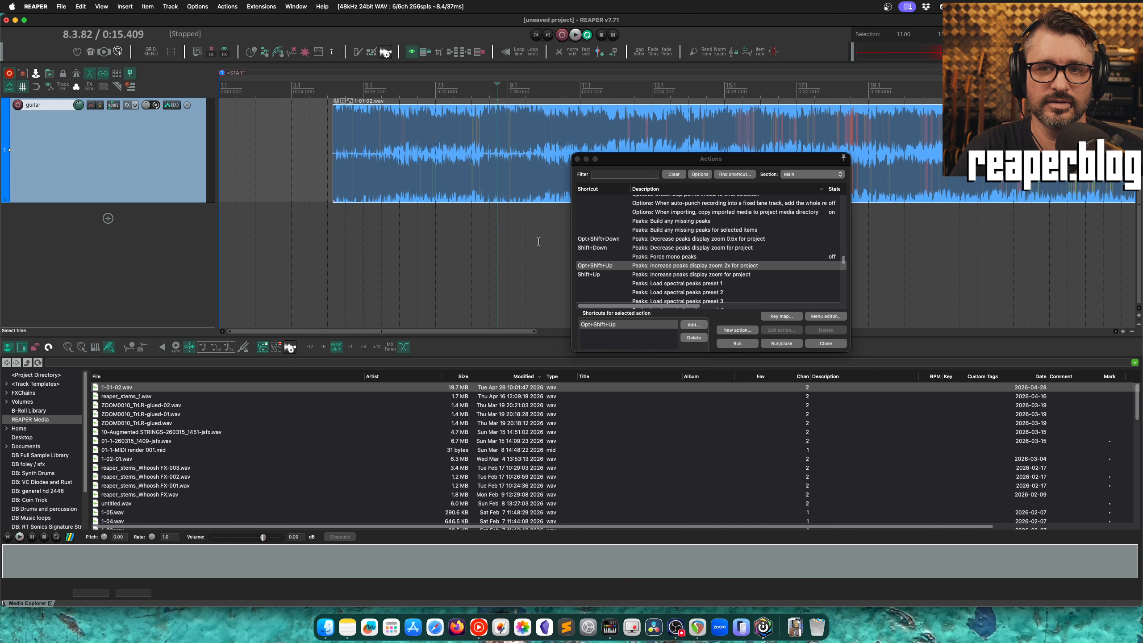
{"action": "left_click_drag", "start_coordinate": [632, 159], "coordinate": [623, 243]}
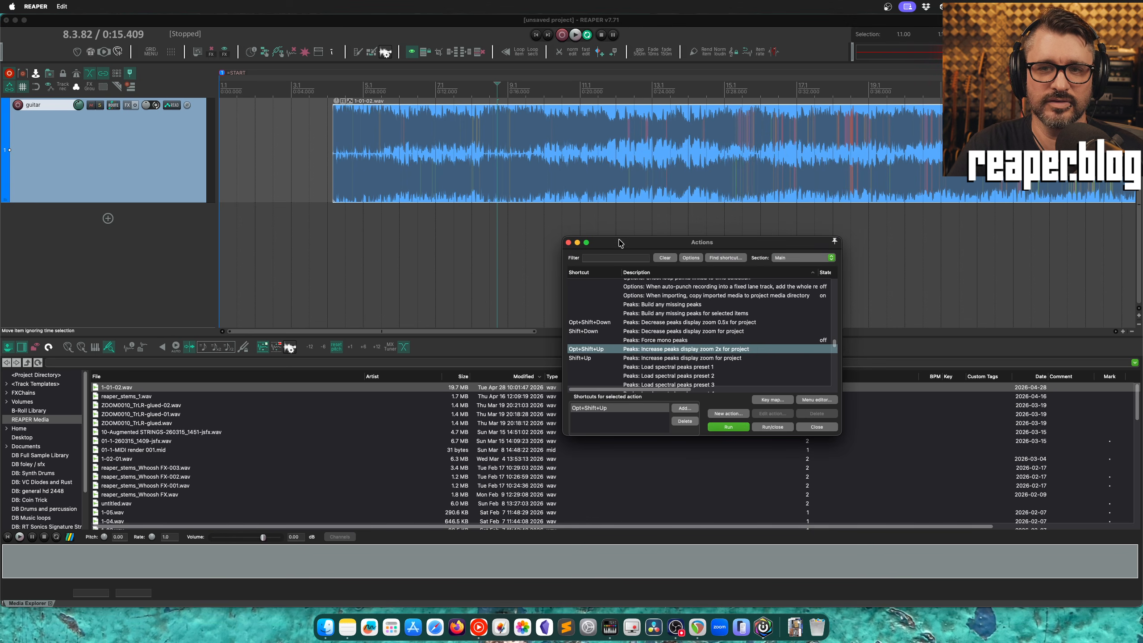
{"action": "key", "text": "alt+shift+Up"}
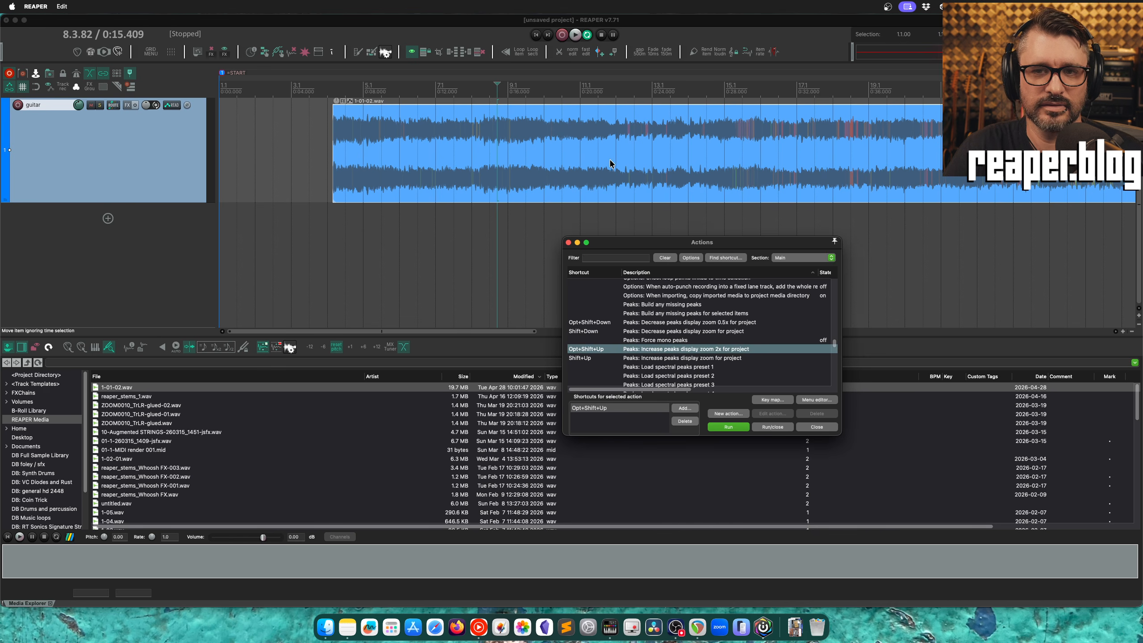
Start a new custom action from the selected "Peaks: Increase peaks display zoom 2x for project" and inspect its prefilled action list
{"action": "left_click", "coordinate": [612, 160]}
{"action": "left_click_drag", "start_coordinate": [646, 248], "coordinate": [540, 145]}
{"action": "left_click_drag", "start_coordinate": [729, 250], "coordinate": [728, 276]}
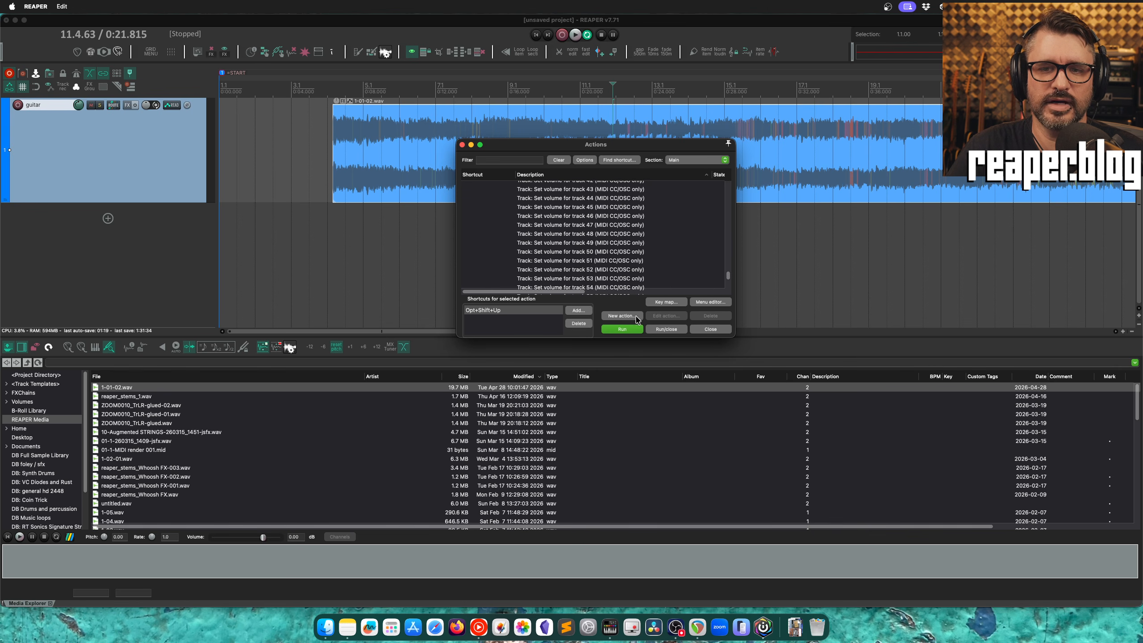
{"action": "left_click", "coordinate": [627, 317]}
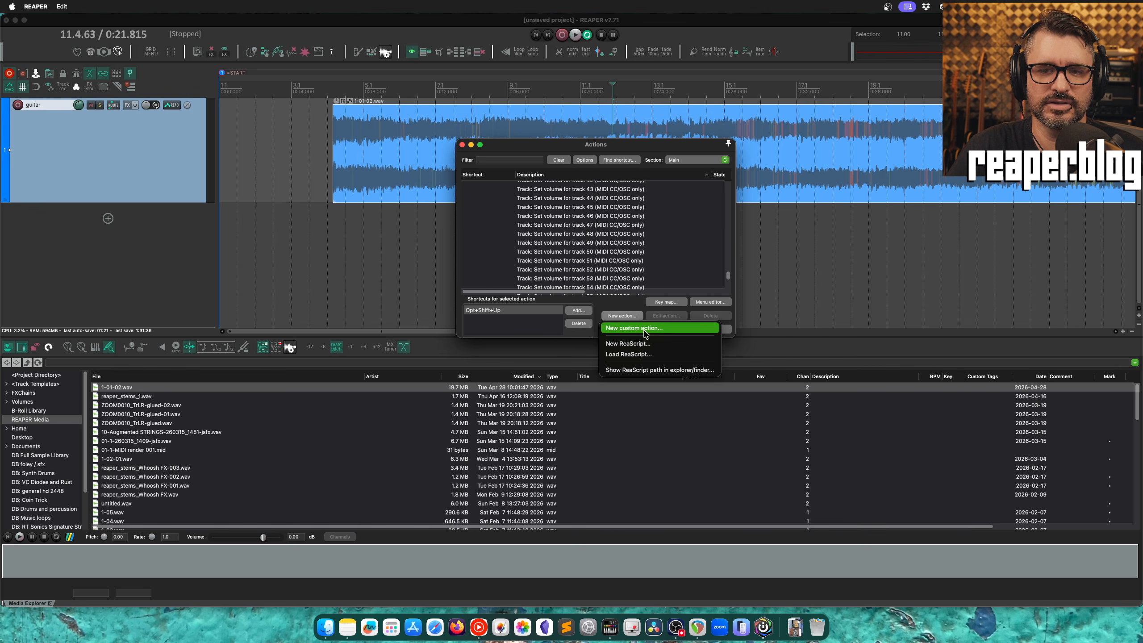
{"action": "left_click", "coordinate": [628, 328]}
{"action": "left_click_drag", "start_coordinate": [333, 164], "coordinate": [420, 155]}
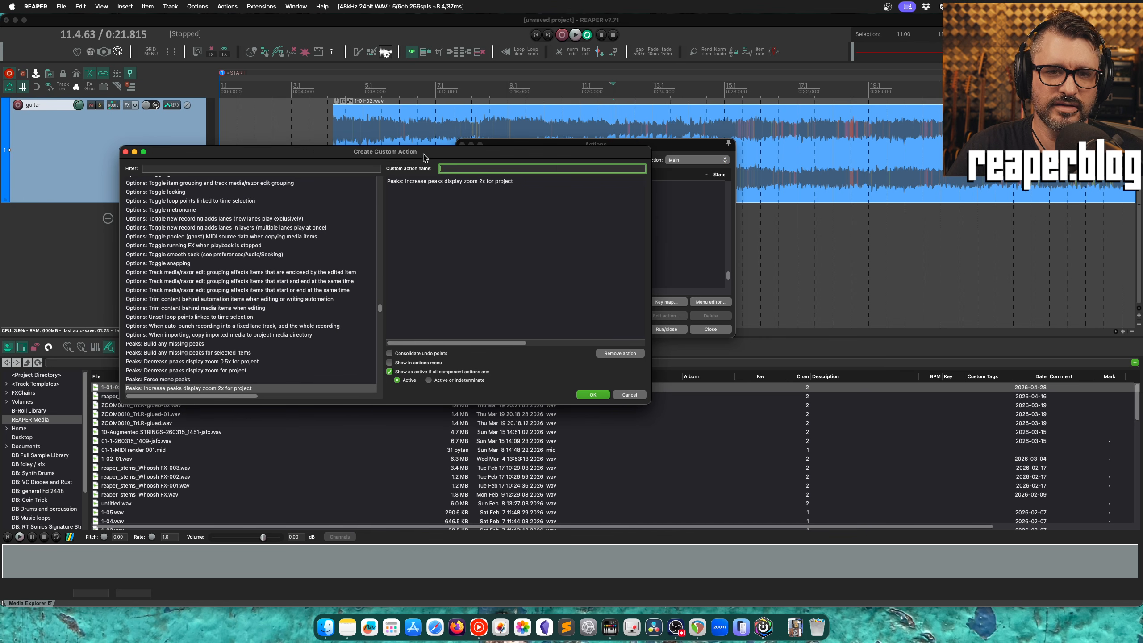
{"action": "left_click", "coordinate": [422, 182]}
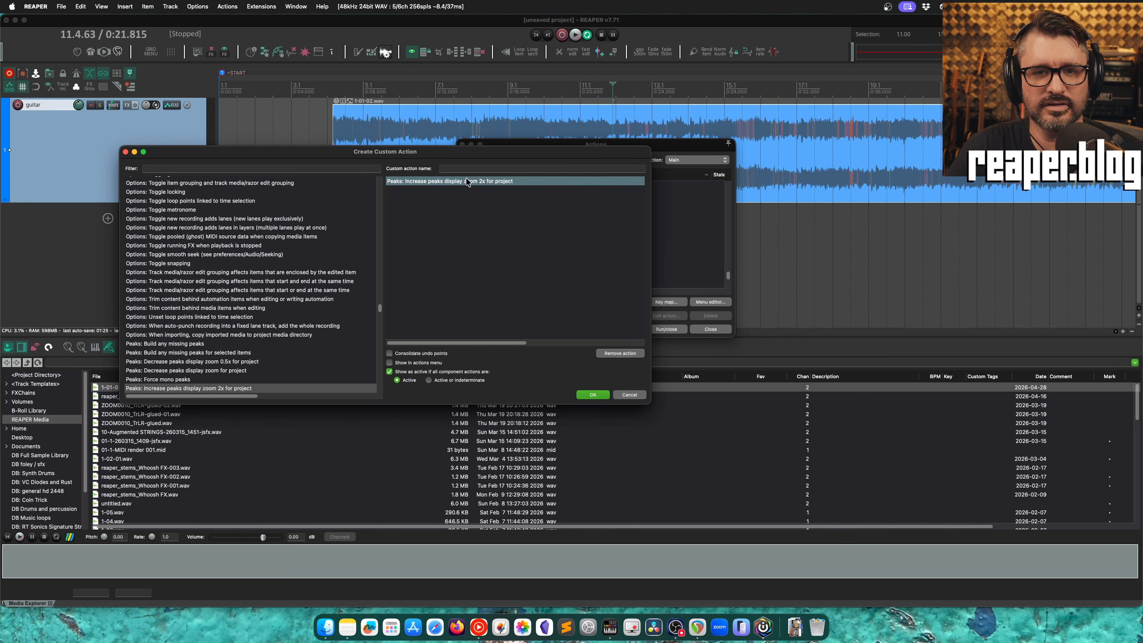
{"action": "left_click", "coordinate": [478, 220]}
{"action": "left_click", "coordinate": [455, 182]}
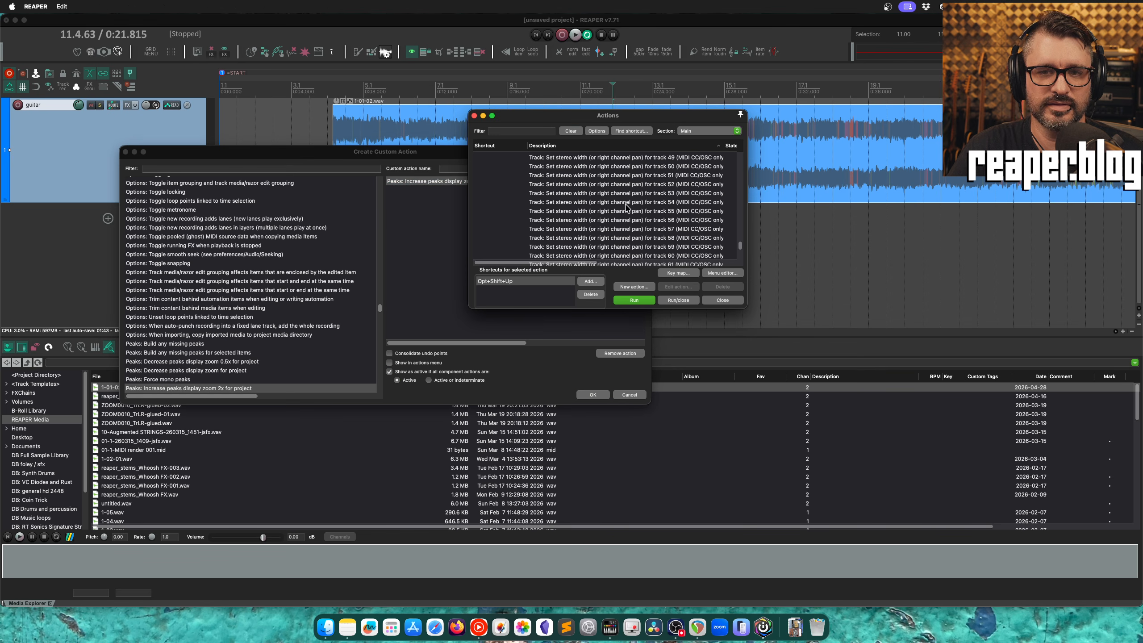
Start another custom action from "Track: Set stereo width (or right channel pan) for track 54", remove the prefilled action, and cancel
{"action": "left_click", "coordinate": [616, 205]}
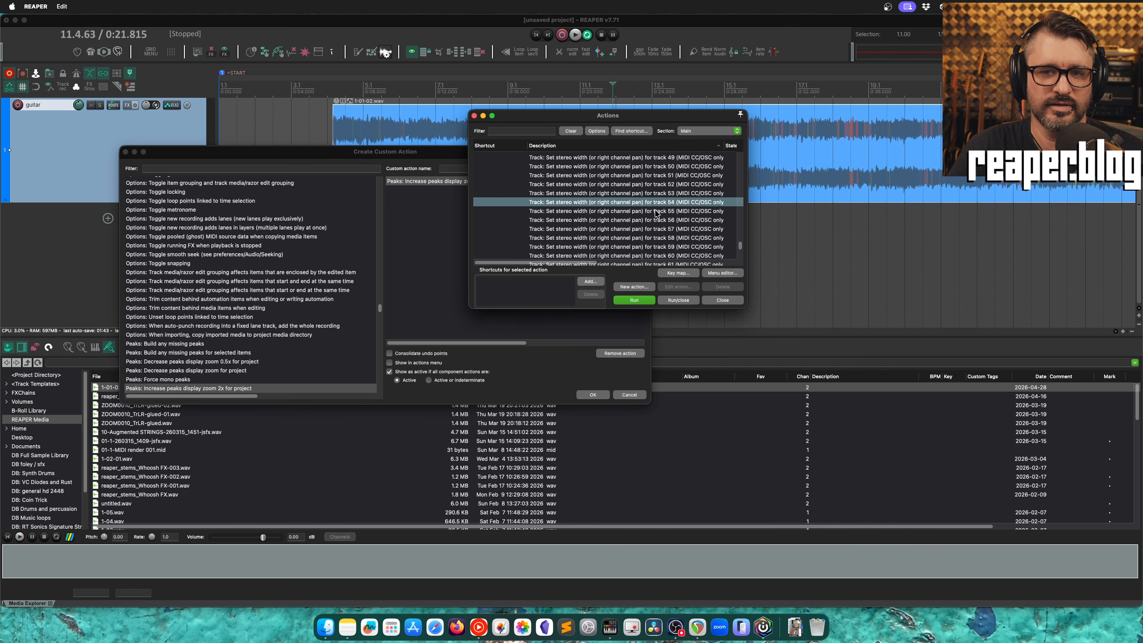
{"action": "left_click", "coordinate": [641, 289]}
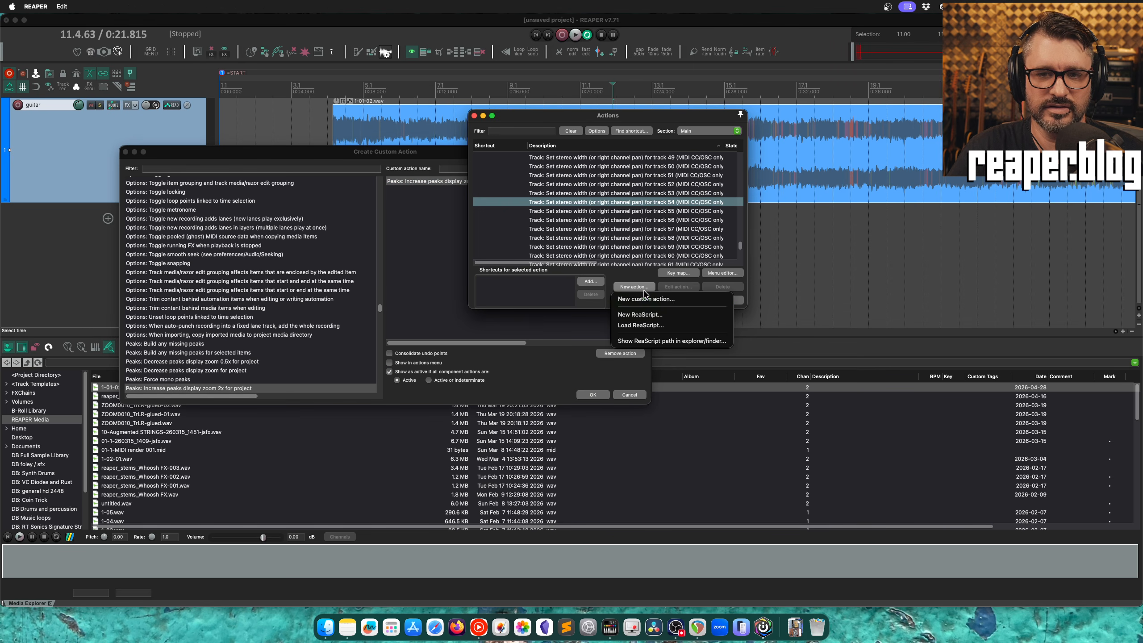
{"action": "left_click", "coordinate": [655, 299]}
{"action": "left_click", "coordinate": [398, 194]}
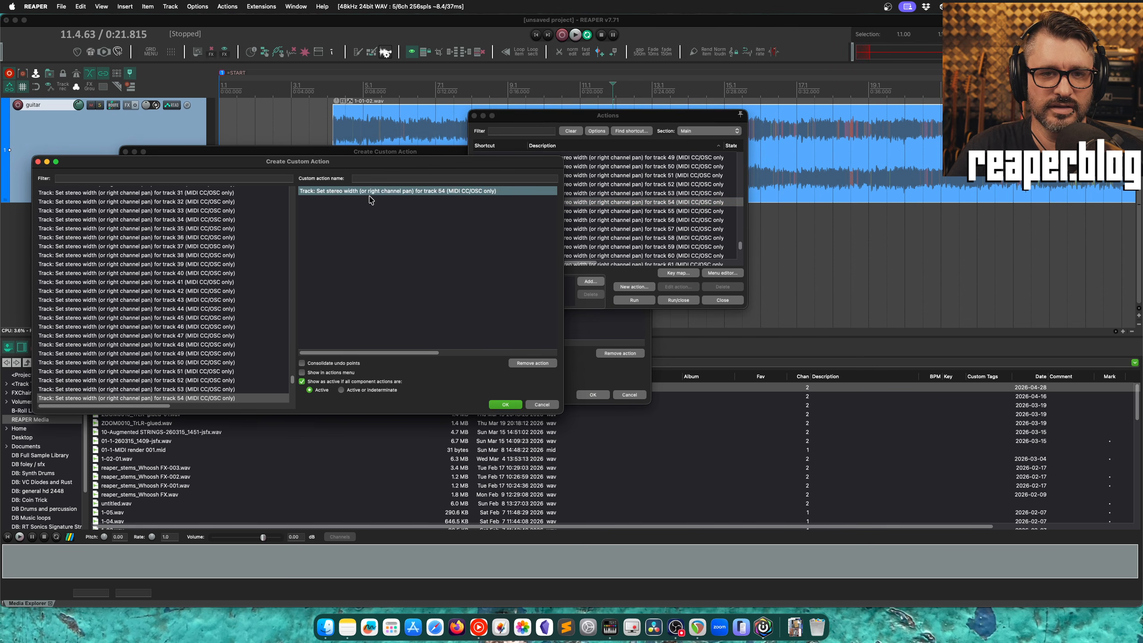
{"action": "left_click", "coordinate": [534, 364]}
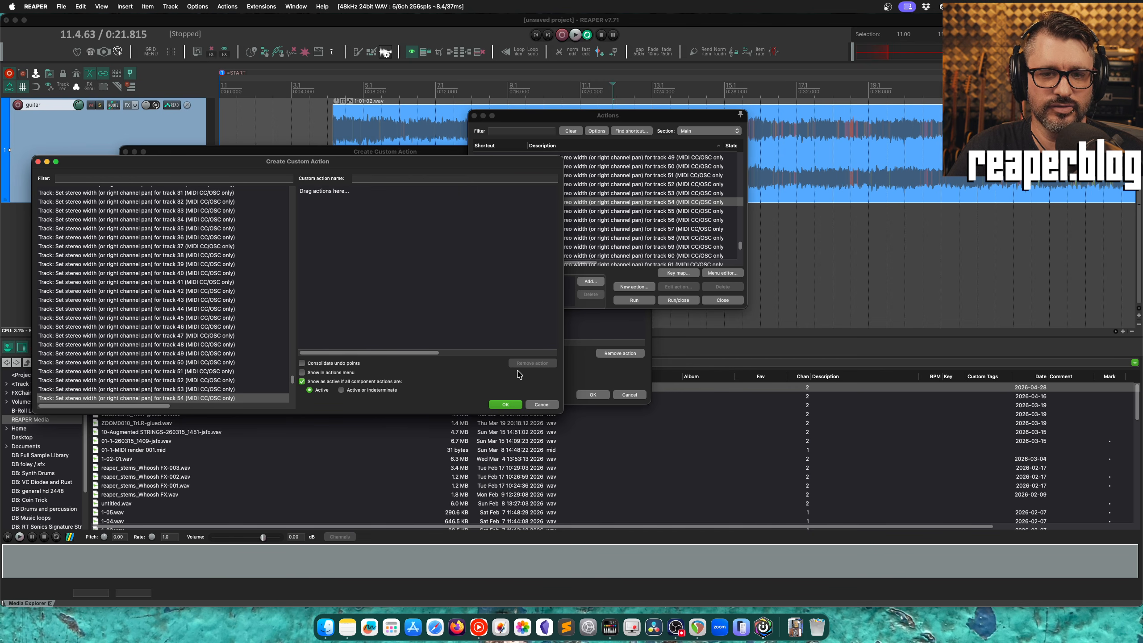
{"action": "left_click", "coordinate": [541, 405]}
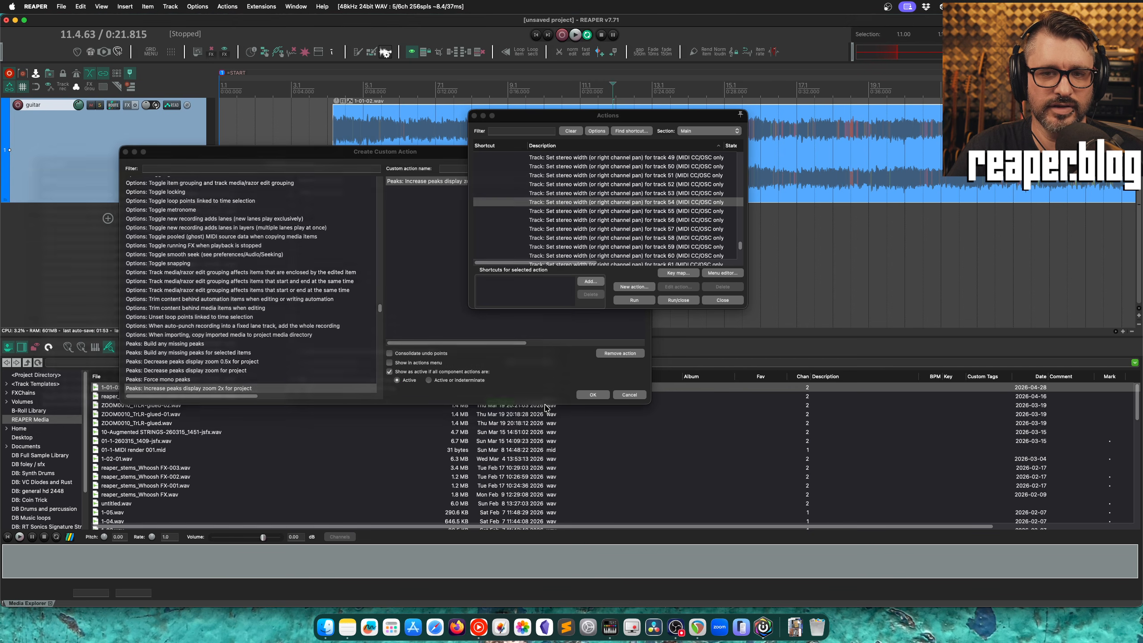
Start a custom action with no action selected in the list, then close both open custom action editors without saving
{"action": "left_click", "coordinate": [584, 211]}
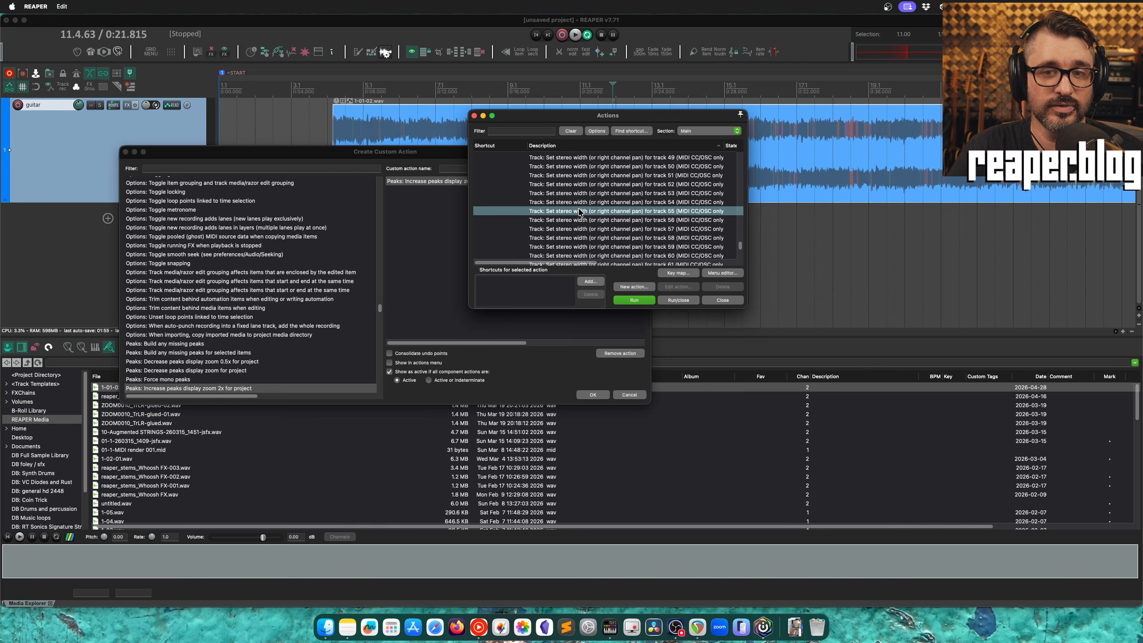
{"action": "left_click_drag", "start_coordinate": [575, 211], "coordinate": [558, 315]}
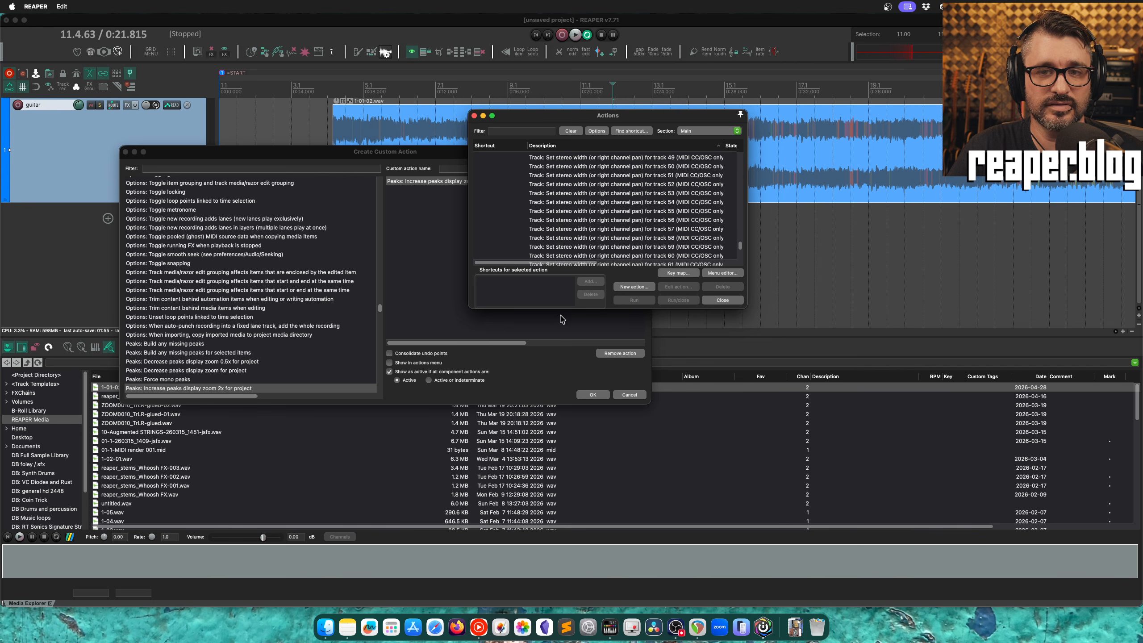
{"action": "left_click", "coordinate": [569, 219]}
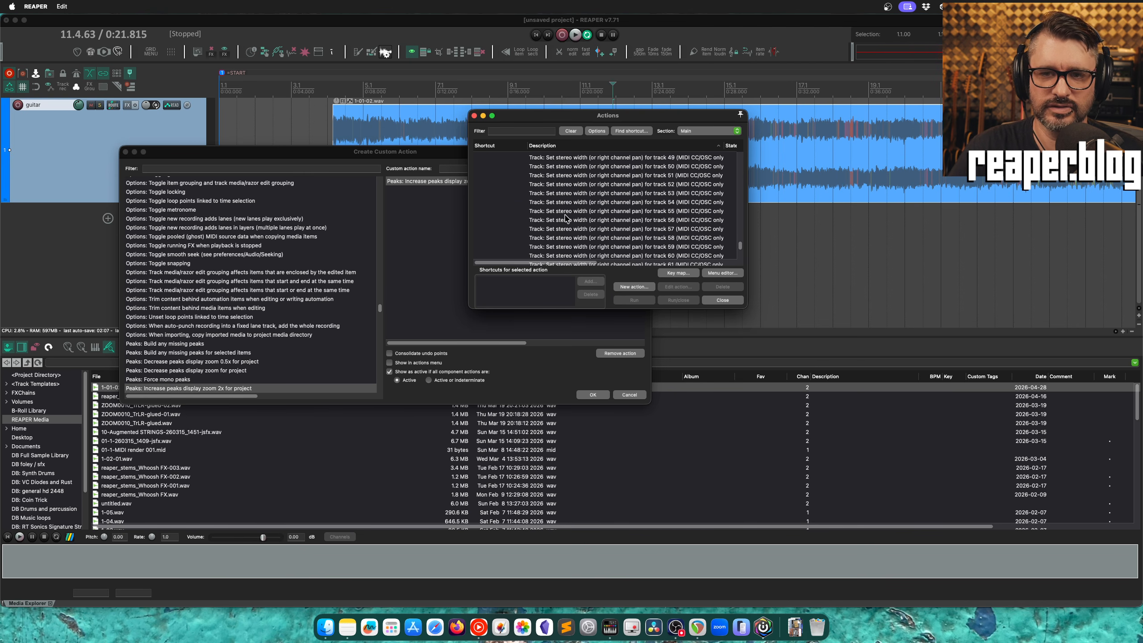
{"action": "left_click", "coordinate": [645, 287]}
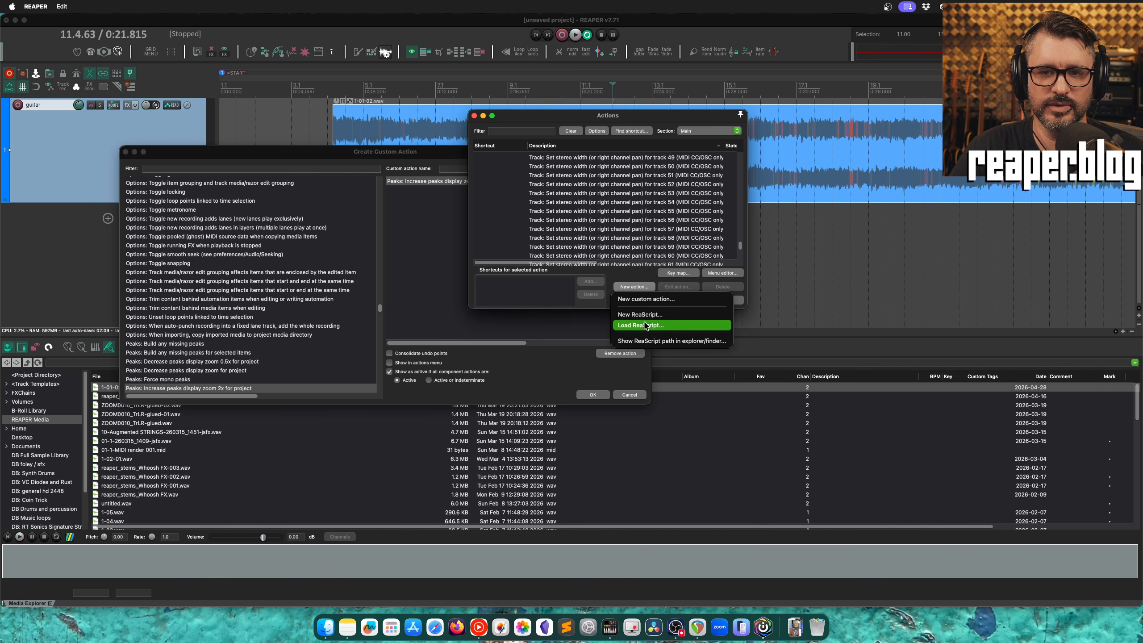
{"action": "left_click", "coordinate": [455, 335]}
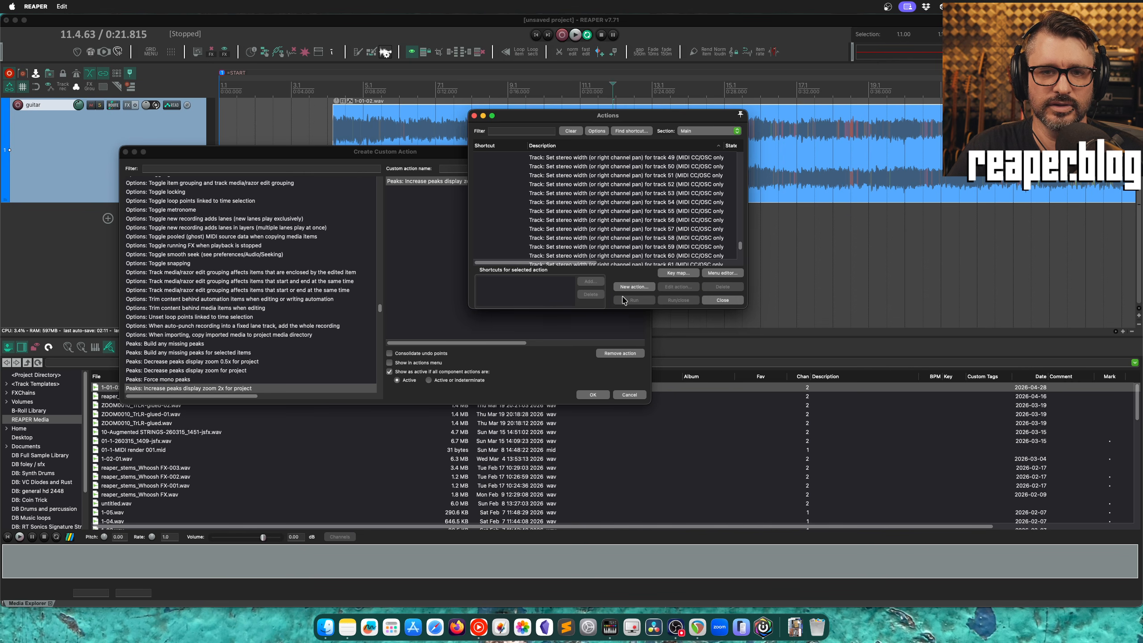
{"action": "left_click", "coordinate": [634, 287]}
{"action": "left_click", "coordinate": [630, 300]}
{"action": "left_click_drag", "start_coordinate": [416, 166], "coordinate": [497, 171]}
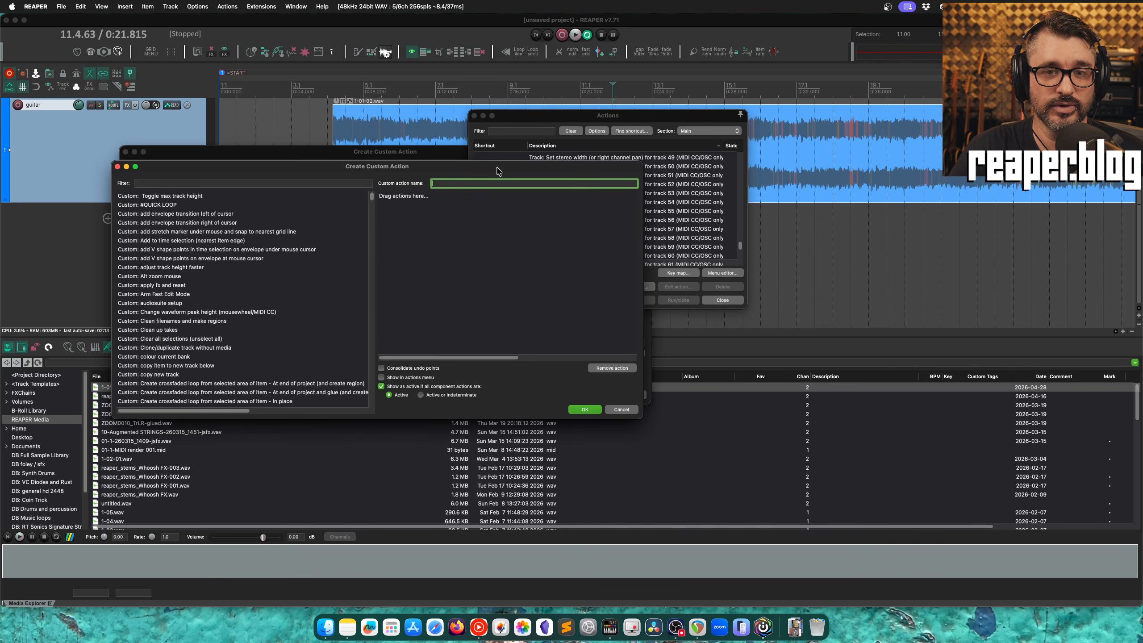
{"action": "left_click", "coordinate": [448, 199]}
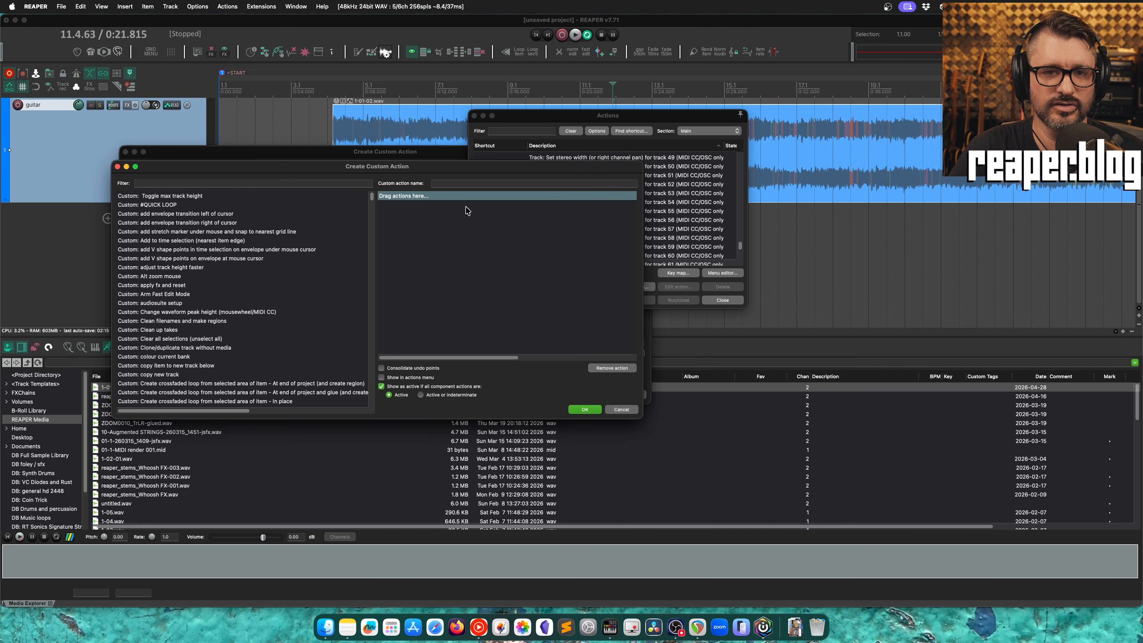
{"action": "left_click", "coordinate": [117, 167]}
{"action": "left_click", "coordinate": [126, 151]}
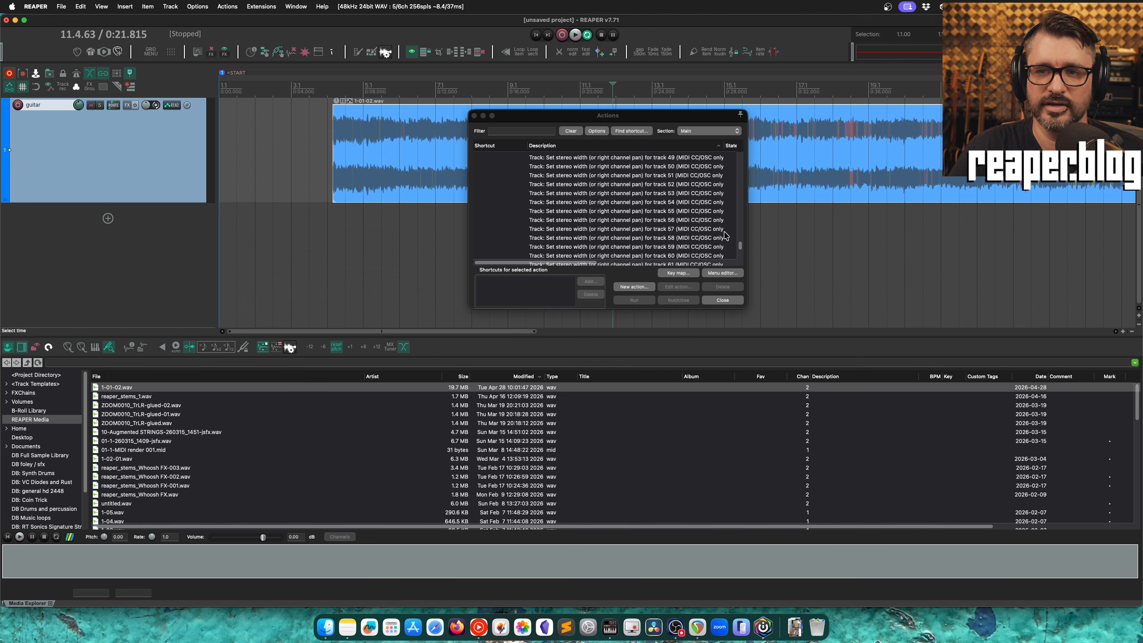
Start a new custom action with "Custom: #QUICK LOOP" selected in the action list, then discard it and close the action list
{"action": "left_click_drag", "start_coordinate": [740, 247], "coordinate": [737, 135]}
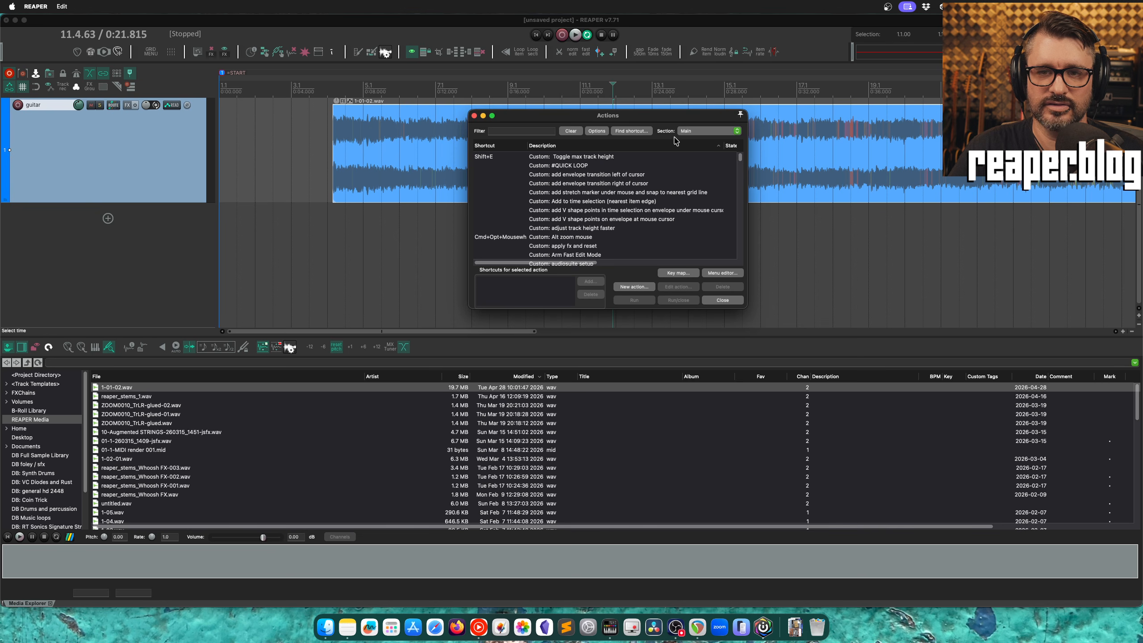
{"action": "left_click", "coordinate": [575, 167]}
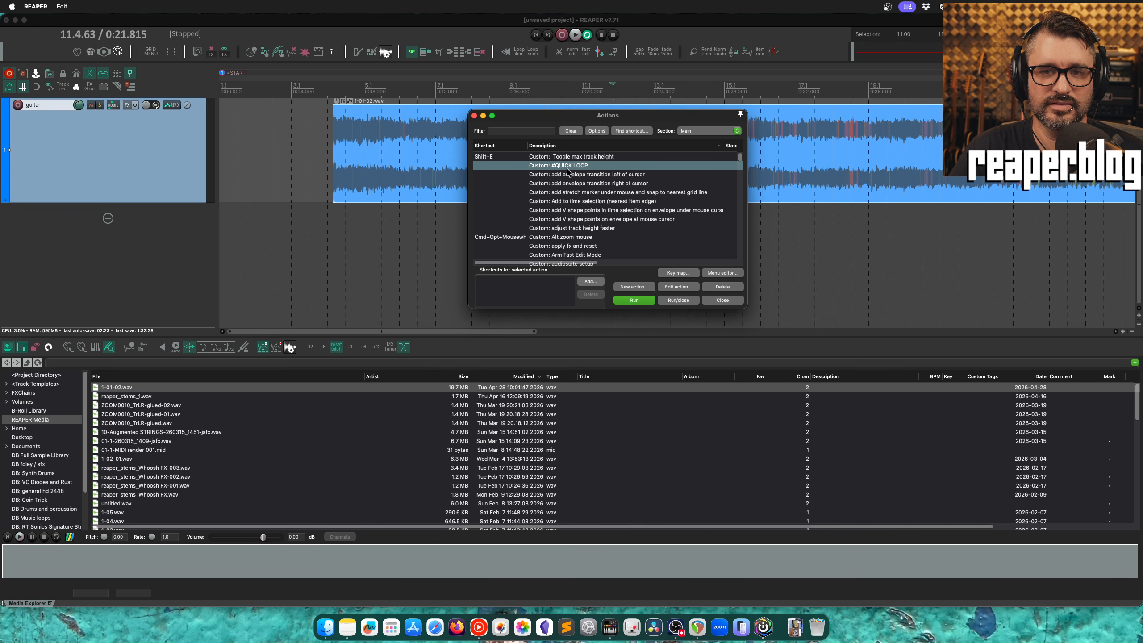
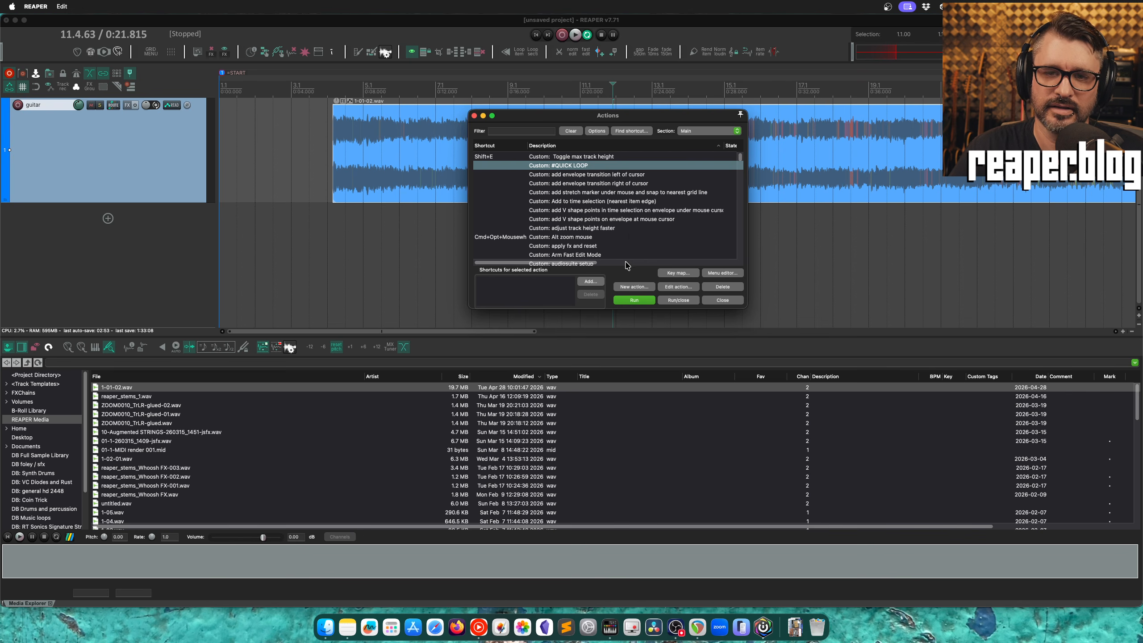
{"action": "left_click", "coordinate": [640, 289]}
{"action": "left_click", "coordinate": [635, 297]}
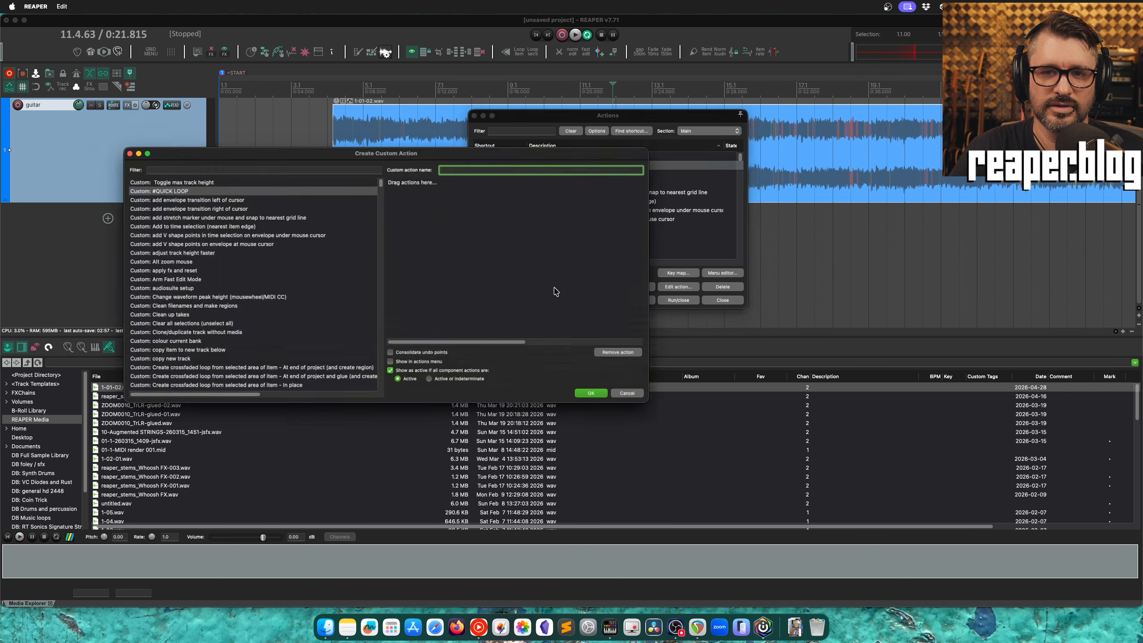
{"action": "left_click_drag", "start_coordinate": [252, 151], "coordinate": [324, 204]}
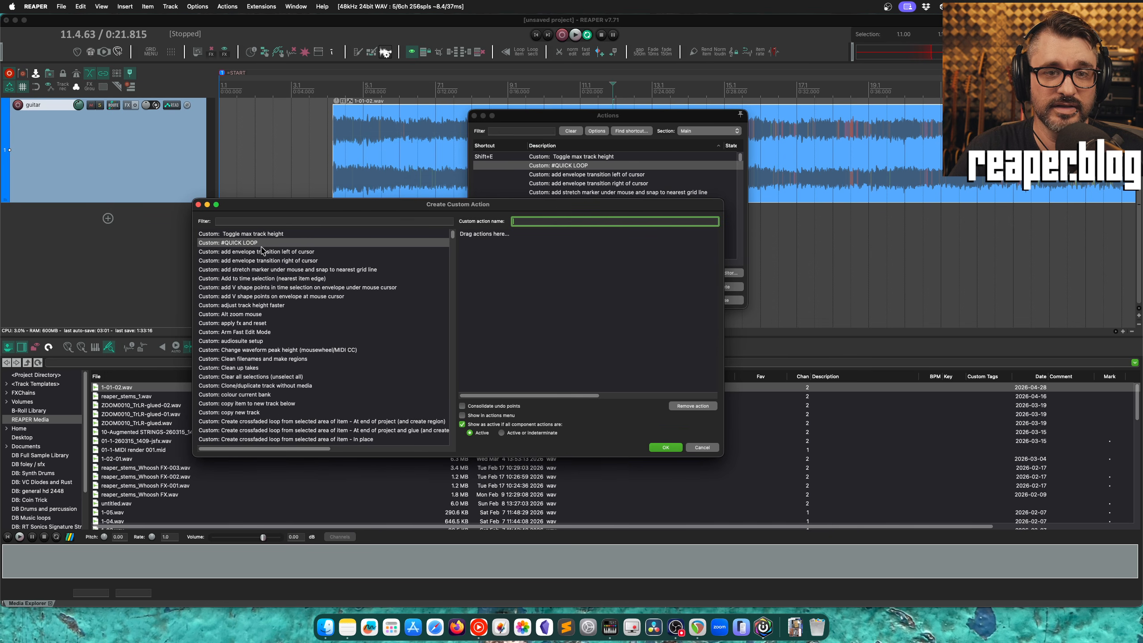
{"action": "left_click", "coordinate": [239, 245]}
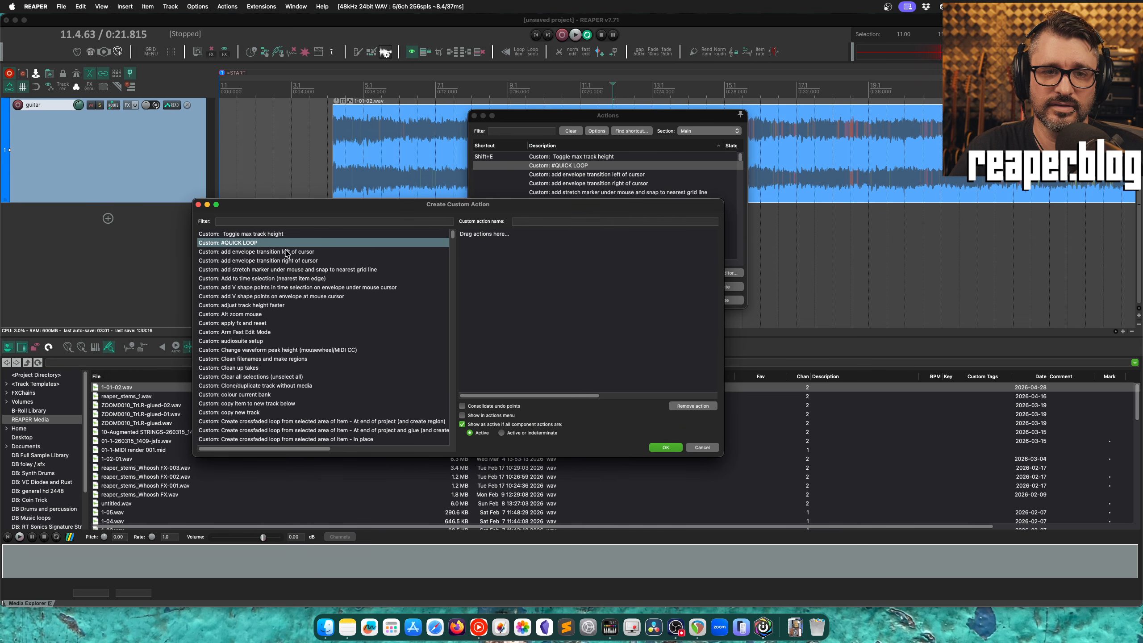
{"action": "left_click", "coordinate": [474, 280]}
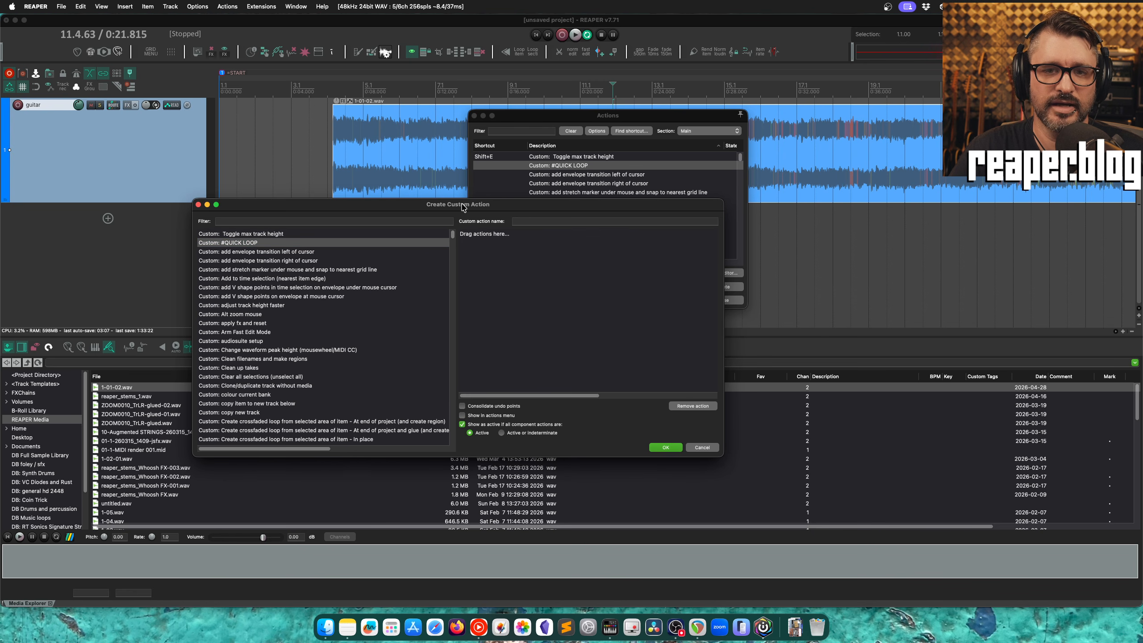
{"action": "left_click_drag", "start_coordinate": [462, 205], "coordinate": [536, 182]}
{"action": "left_click", "coordinate": [271, 183]}
{"action": "left_click_drag", "start_coordinate": [523, 118], "coordinate": [520, 124]}
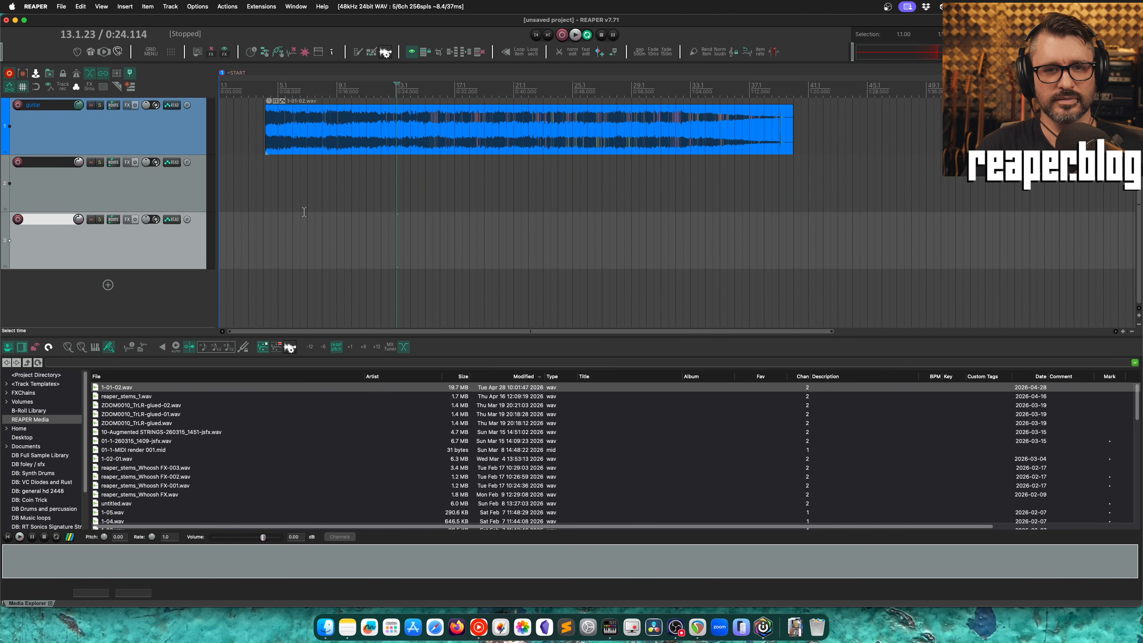
Hide the Media Explorer, show the guitar track's volume envelope, and draw a freehand dip between about bars 11 and 29
{"action": "left_click", "coordinate": [50, 603]}
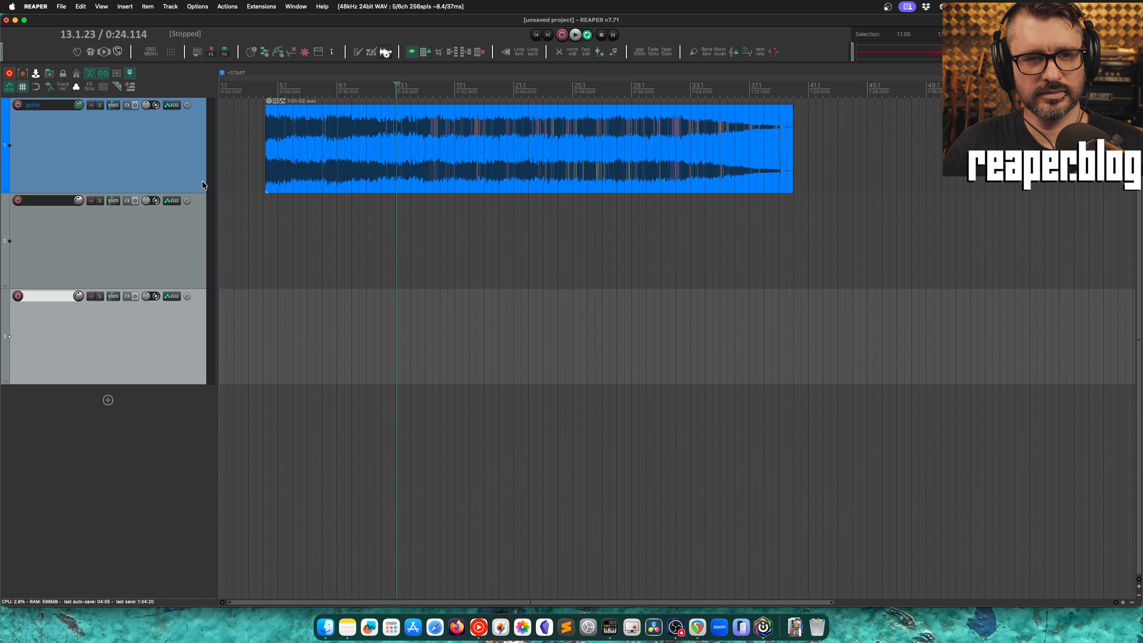
{"action": "key", "text": "v"}
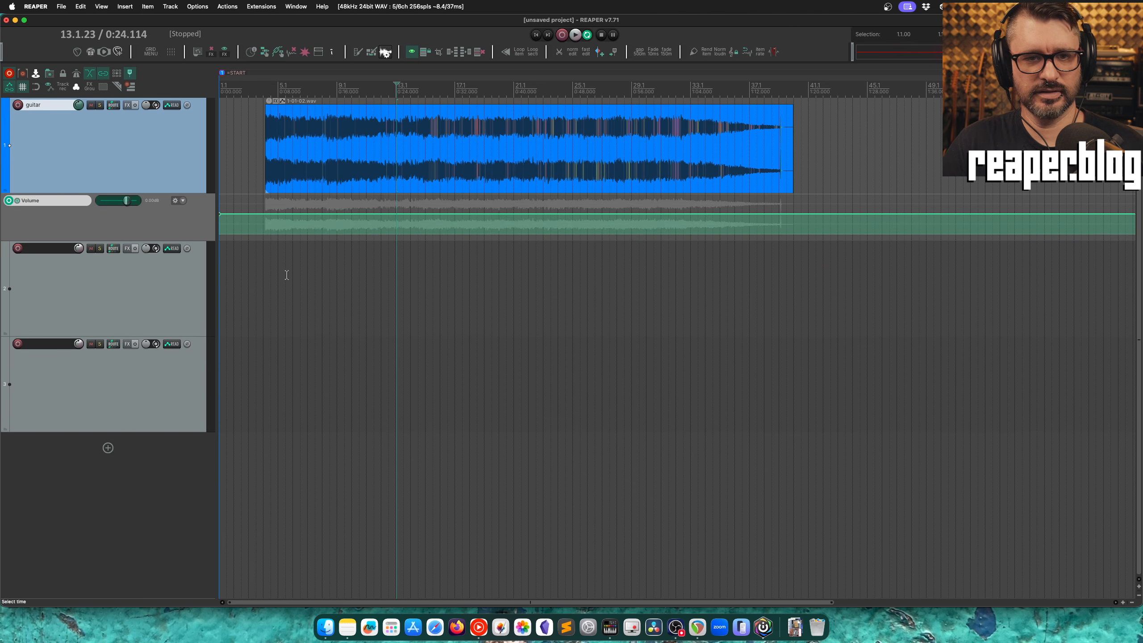
{"action": "mouse_move", "coordinate": [371, 209]}
{"action": "left_mouse_down"}
{"action": "mouse_move", "coordinate": [499, 232]}
{"action": "mouse_move", "coordinate": [640, 213]}
{"action": "left_mouse_up"}
{"action": "left_click", "coordinate": [449, 253]}
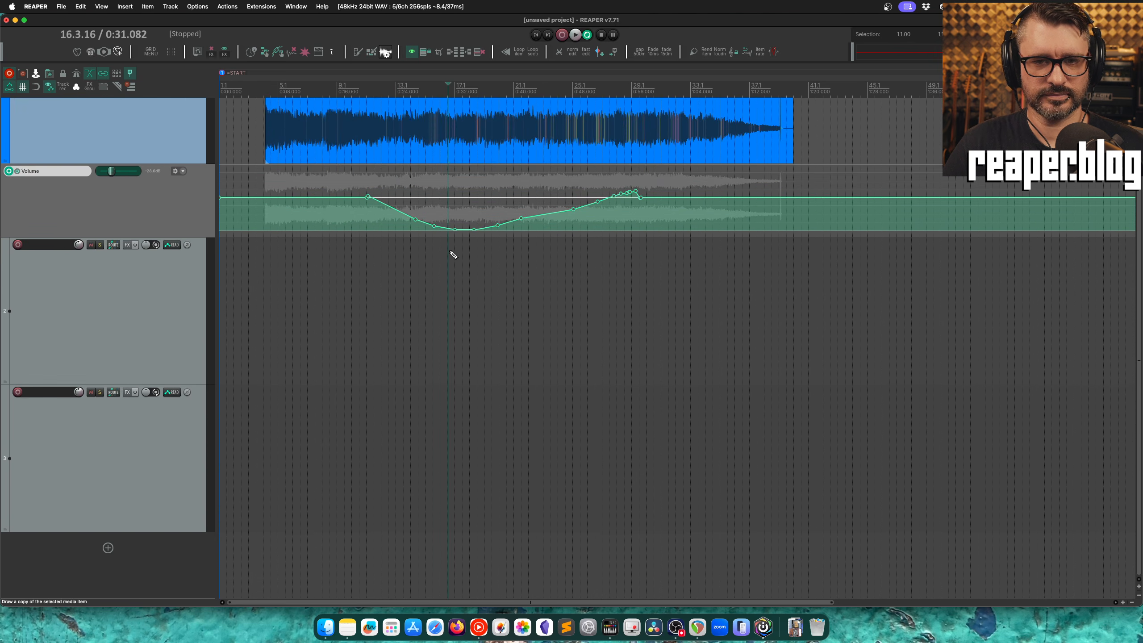
Show the Envelope point left-drag mouse modifiers and use Shift+Opt to reset the drawn volume envelope points to their default value
{"action": "key", "text": "super+comma"}
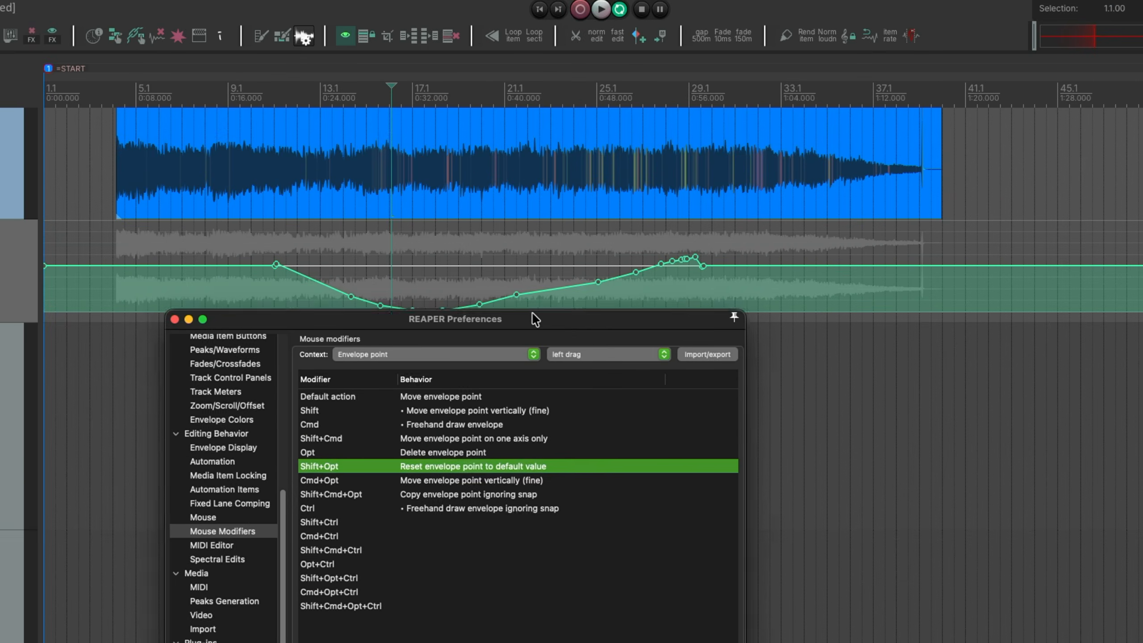
{"action": "left_click_drag", "start_coordinate": [534, 320], "coordinate": [513, 355]}
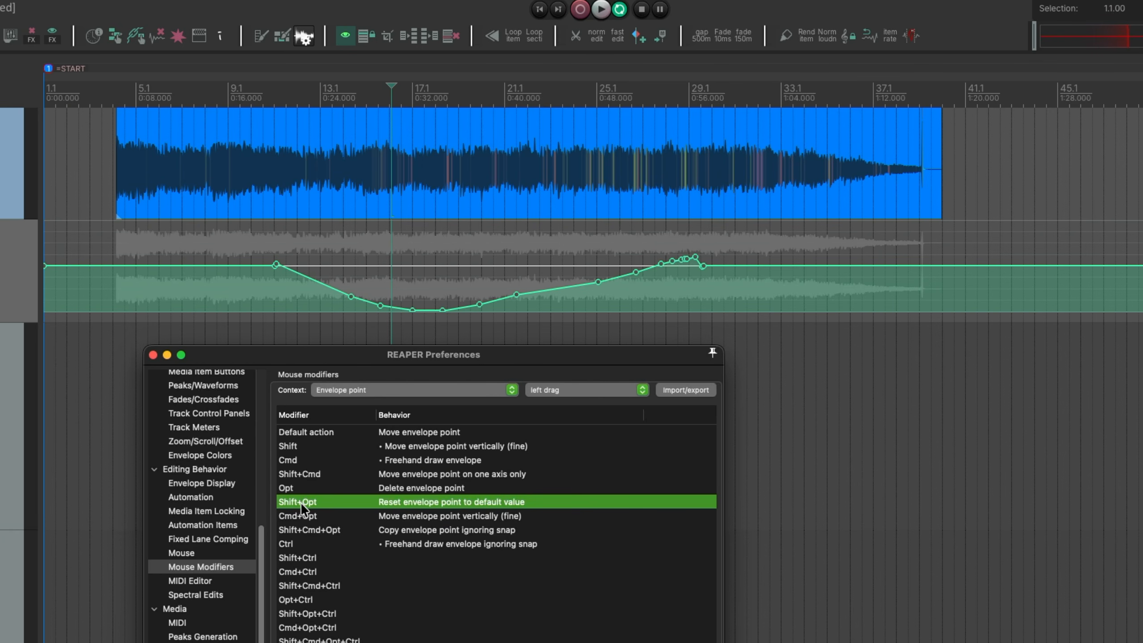
{"action": "left_click", "coordinate": [380, 305], "text": "alt+shift"}
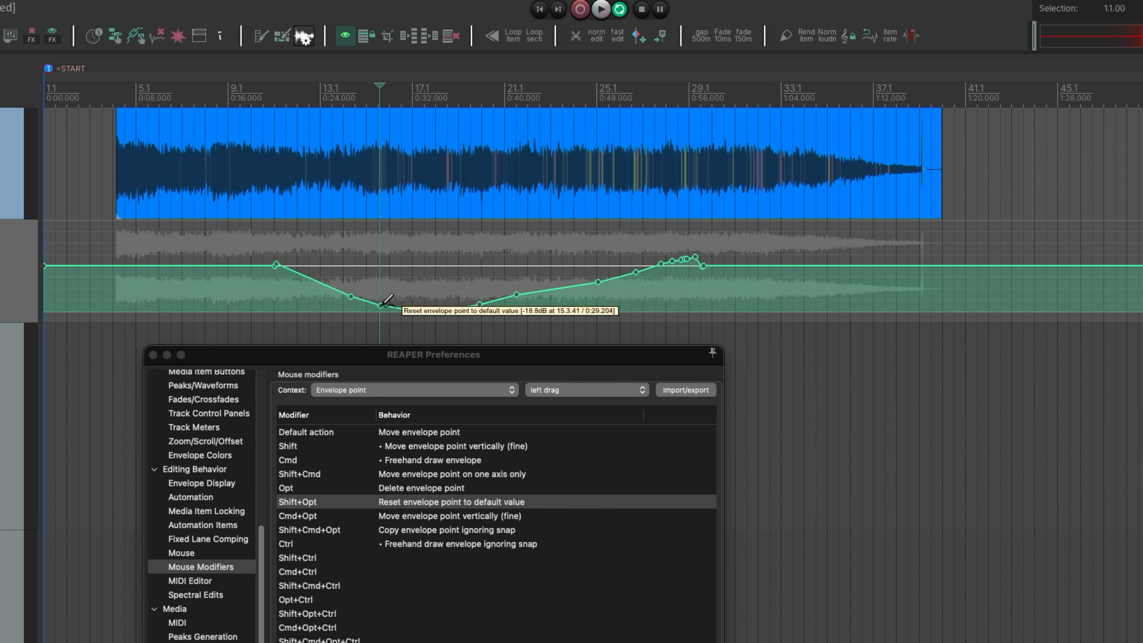
{"action": "left_click_drag", "start_coordinate": [381, 306], "coordinate": [727, 277]}
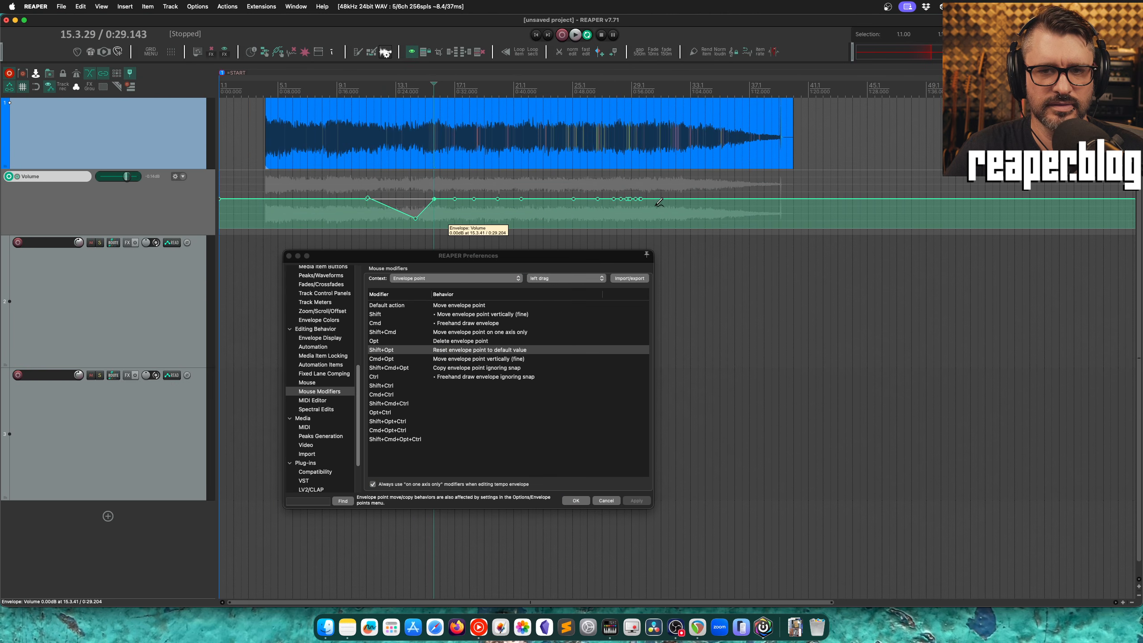
{"action": "left_click", "coordinate": [416, 216], "text": "alt+shift"}
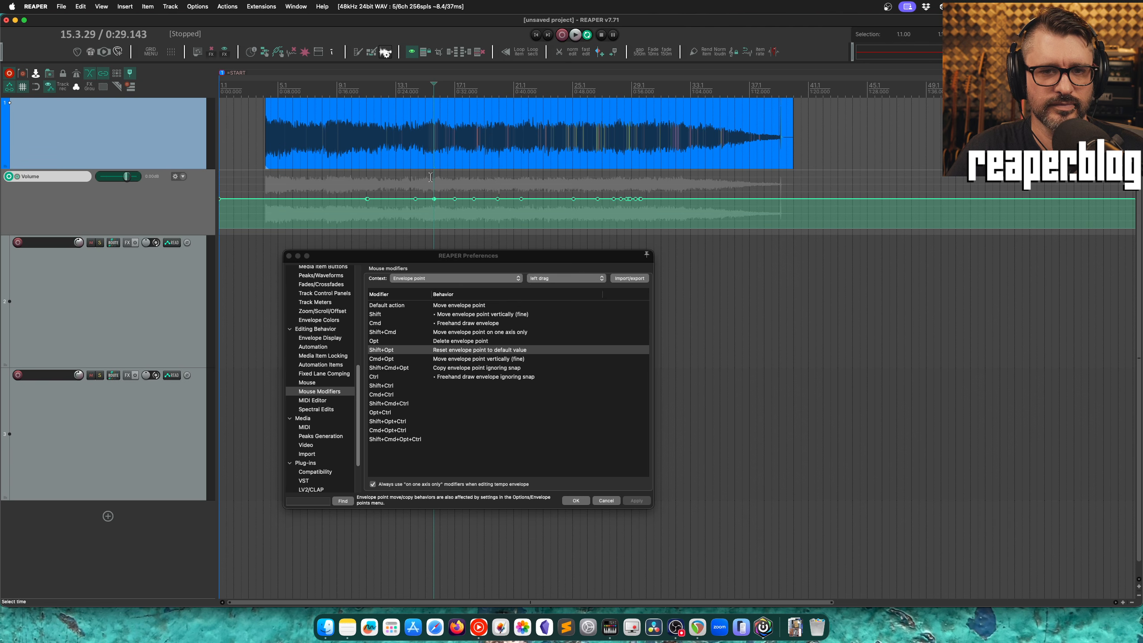
{"action": "scroll", "coordinate": [438, 193], "scroll_direction": "up", "scroll_amount": 3}
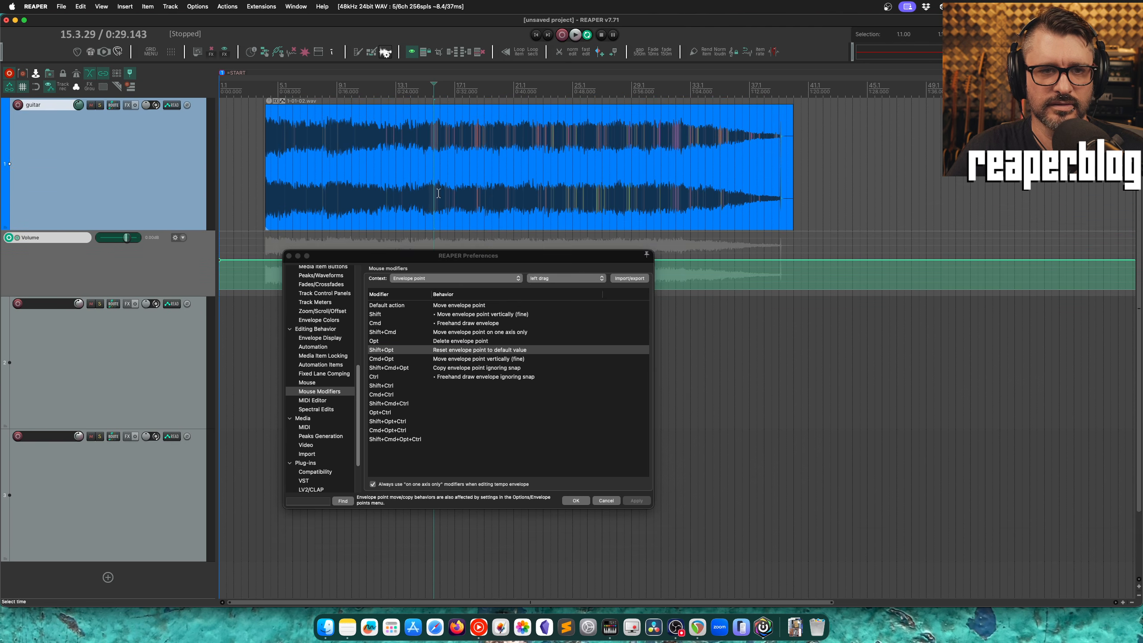
Show the left-drag mouse modifiers for Media item, switch to Media item bottom half and select the Shift entry "Move item horizontally"
{"action": "left_click_drag", "start_coordinate": [469, 255], "coordinate": [483, 279]}
{"action": "left_click", "coordinate": [485, 305]}
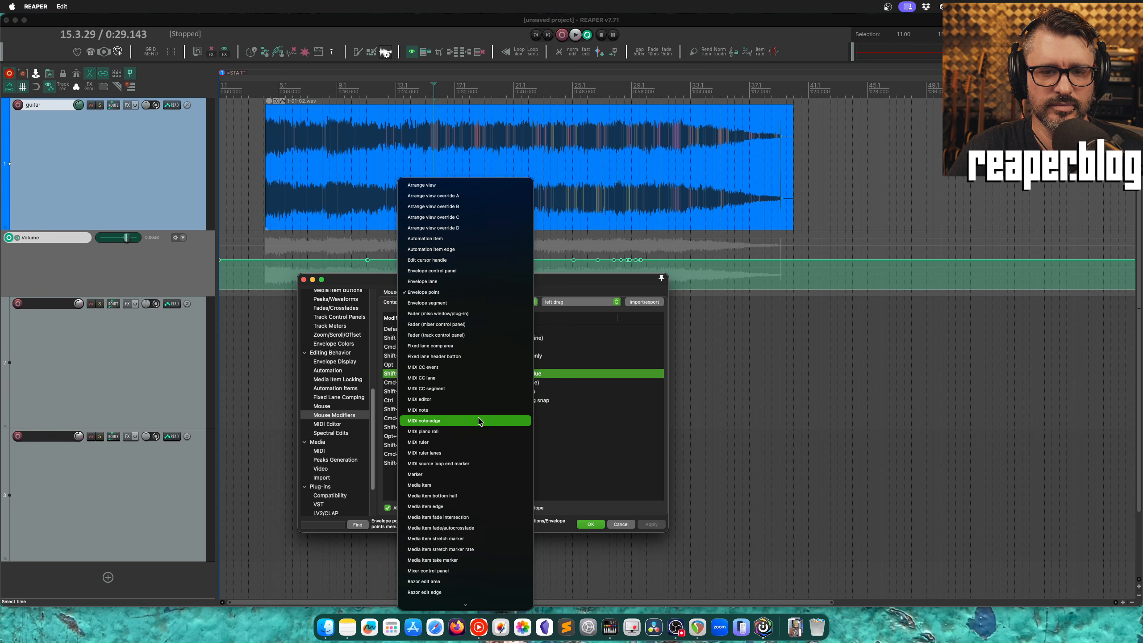
{"action": "scroll", "coordinate": [468, 423], "scroll_direction": "down", "scroll_amount": 5}
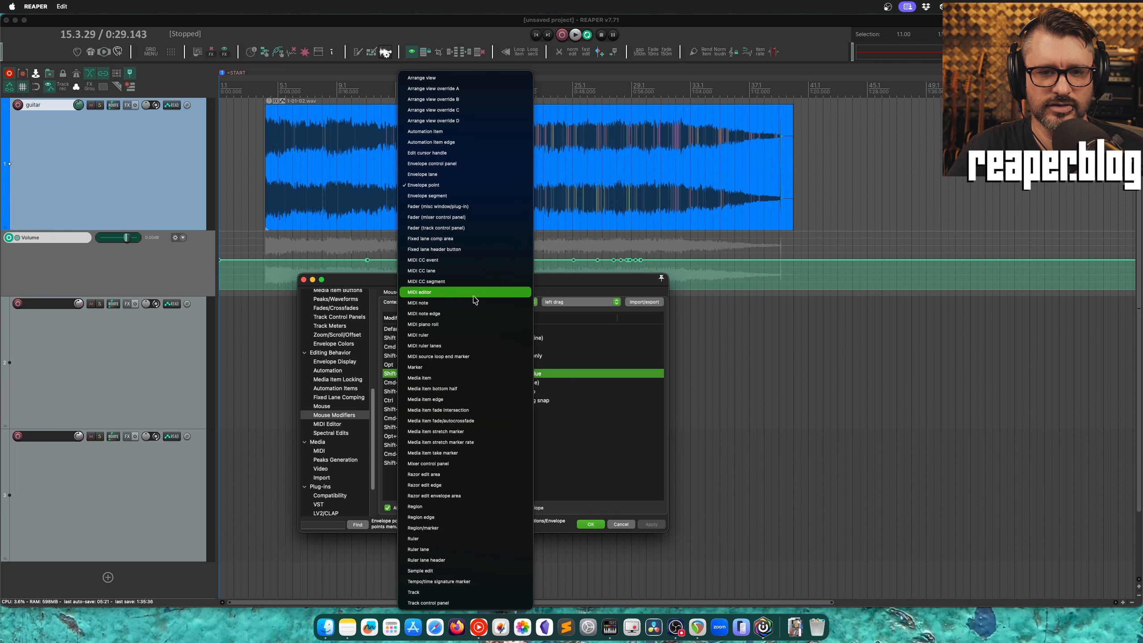
{"action": "left_click", "coordinate": [468, 377]}
{"action": "mouse_move", "coordinate": [501, 281]}
{"action": "left_mouse_down"}
{"action": "mouse_move", "coordinate": [540, 283]}
{"action": "mouse_move", "coordinate": [507, 287]}
{"action": "left_mouse_up"}
{"action": "left_click", "coordinate": [439, 309]}
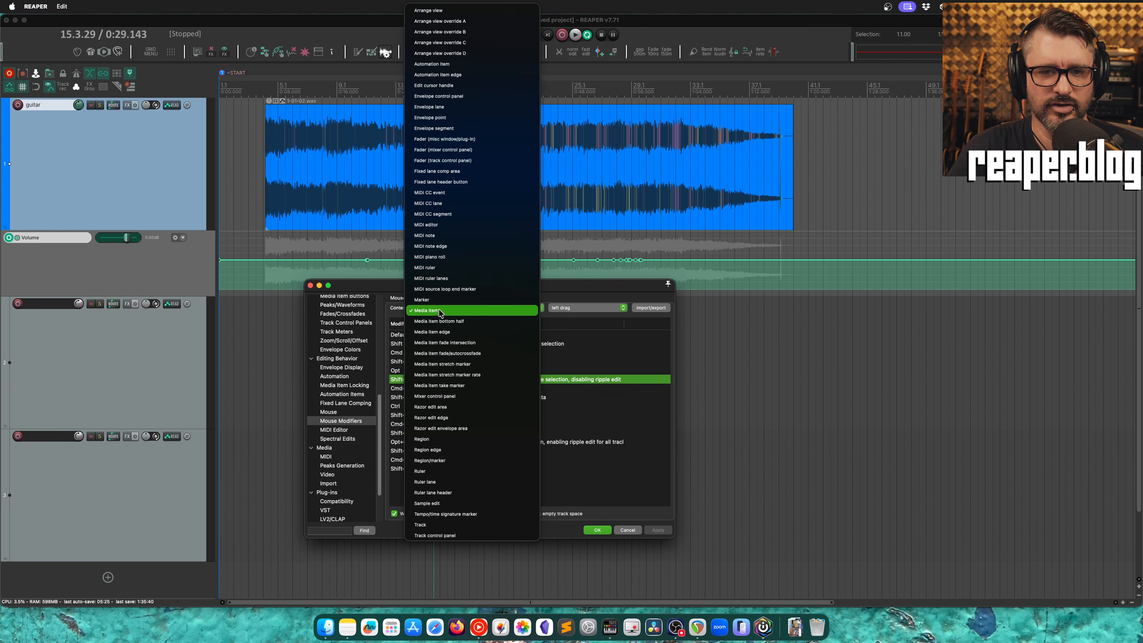
{"action": "left_click", "coordinate": [486, 321]}
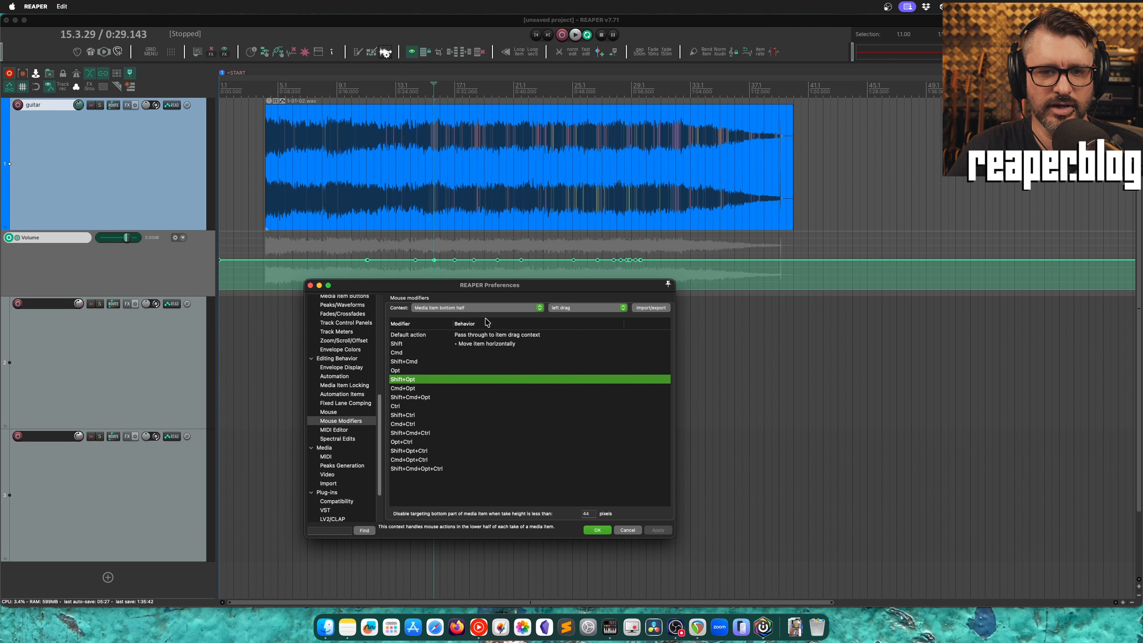
{"action": "left_click", "coordinate": [515, 344]}
{"action": "left_click_drag", "start_coordinate": [528, 287], "coordinate": [536, 263]}
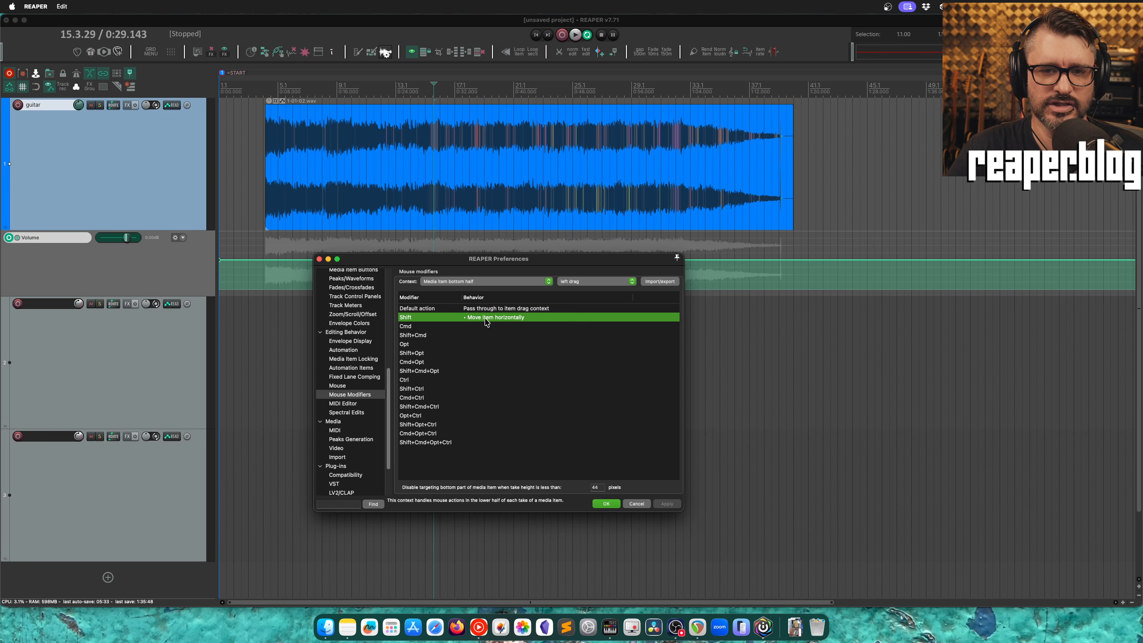
Move the guitar item freely down to the second track, return it to the guitar track, and slide it to start at about bar 7
{"action": "left_click_drag", "start_coordinate": [499, 262], "coordinate": [478, 339]}
{"action": "left_click", "coordinate": [443, 177]}
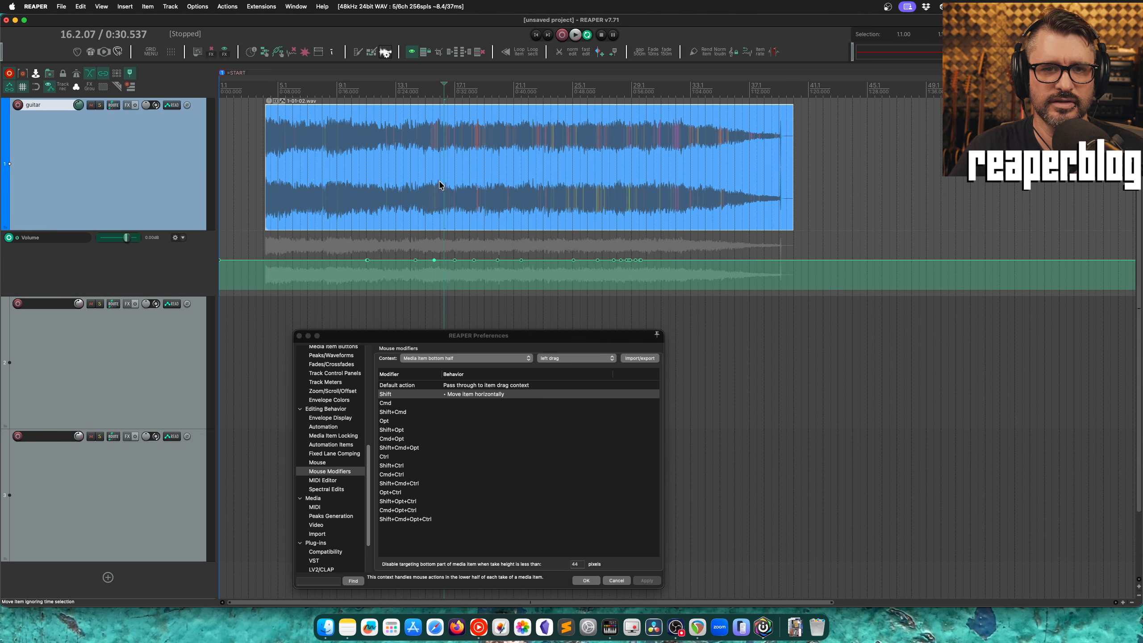
{"action": "left_click_drag", "start_coordinate": [440, 184], "coordinate": [487, 347]}
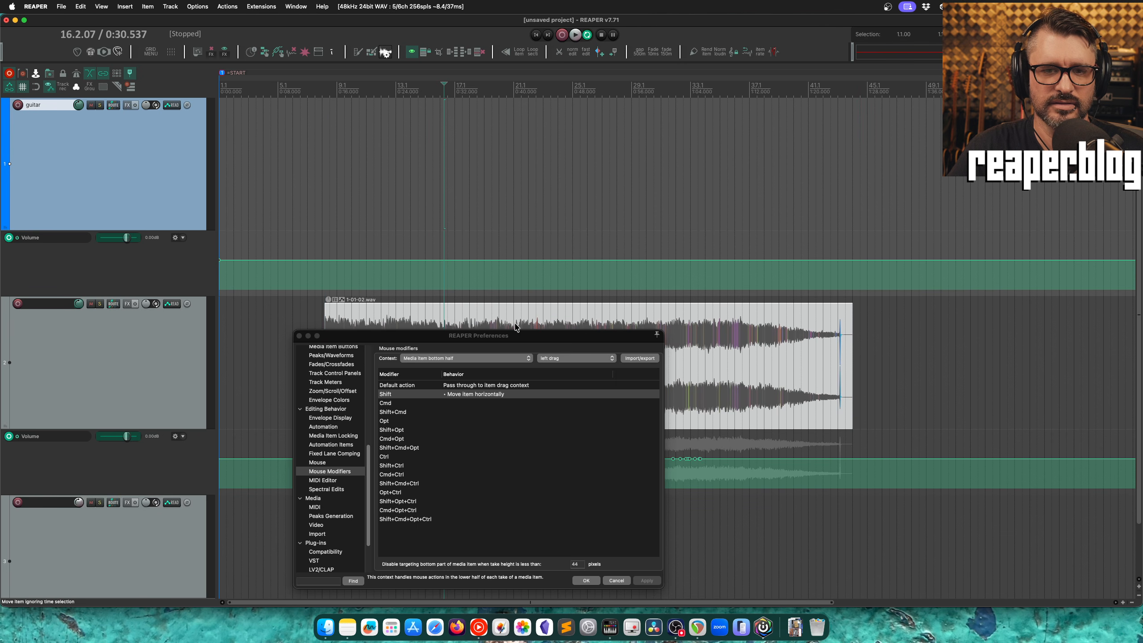
{"action": "left_click_drag", "start_coordinate": [732, 421], "coordinate": [713, 220]}
{"action": "left_click", "coordinate": [603, 215]}
{"action": "left_click_drag", "start_coordinate": [563, 223], "coordinate": [536, 220]}
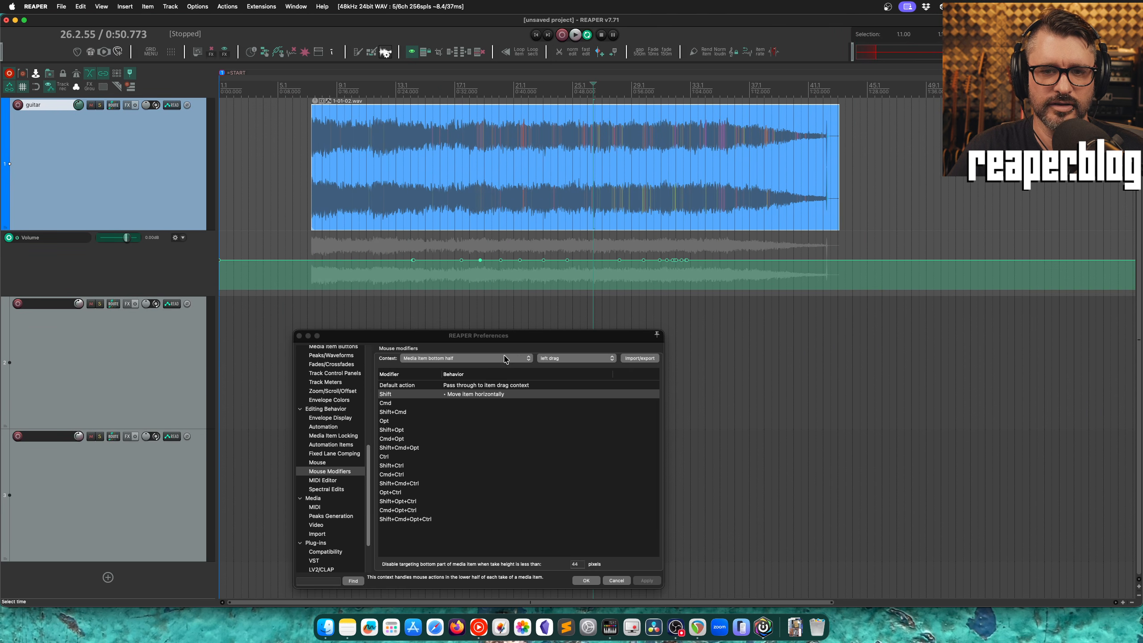
Review the Media item left-drag modifiers against Media item bottom half and select the Ctrl entry "Move item vertically"
{"action": "left_click", "coordinate": [516, 342]}
{"action": "left_click_drag", "start_coordinate": [542, 339], "coordinate": [548, 203]}
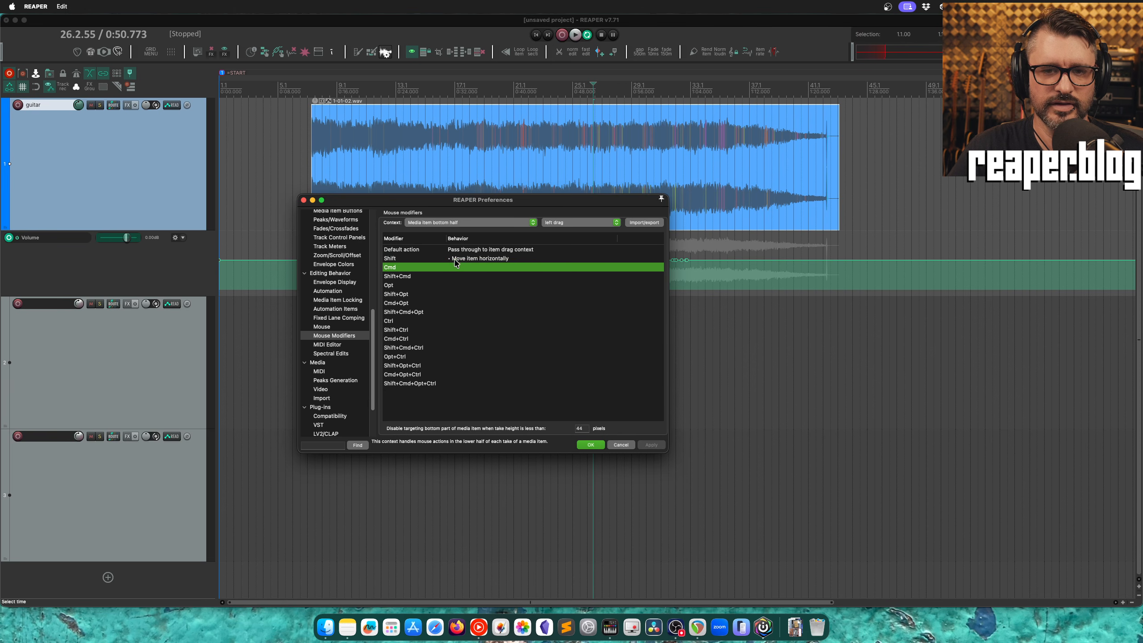
{"action": "left_click", "coordinate": [447, 223]}
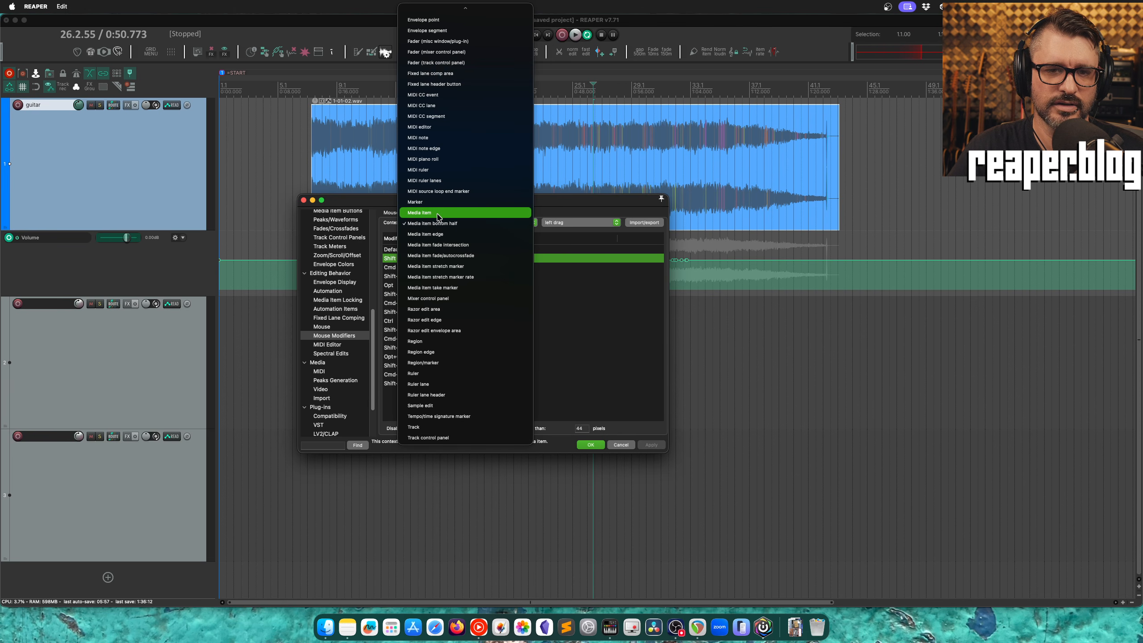
{"action": "left_click", "coordinate": [439, 224]}
{"action": "left_click", "coordinate": [463, 225]}
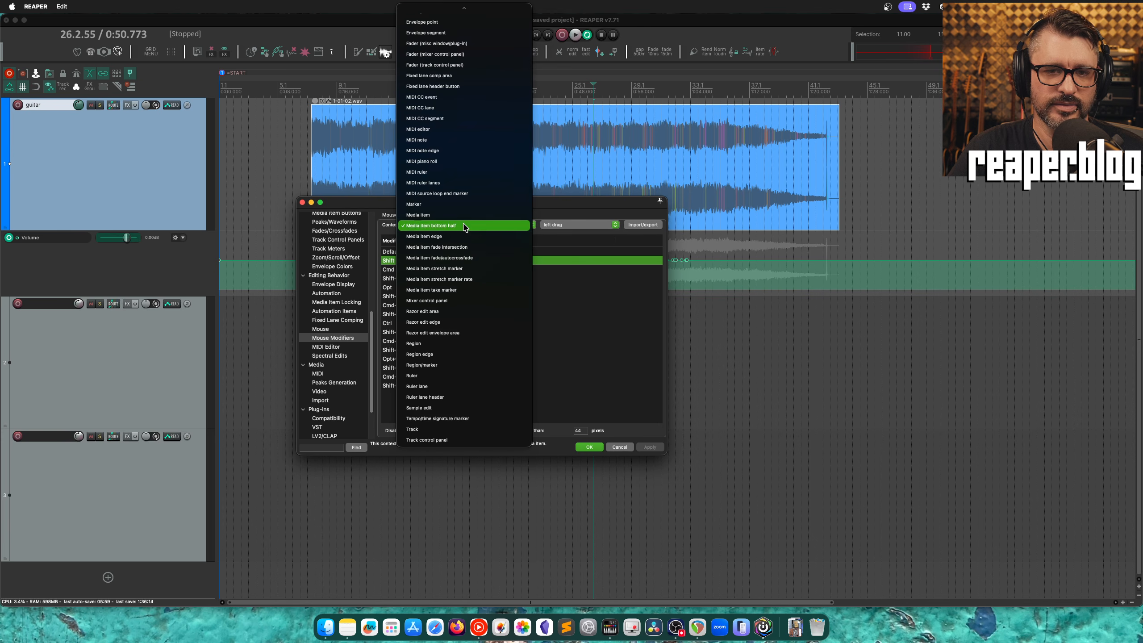
{"action": "left_click", "coordinate": [463, 215]}
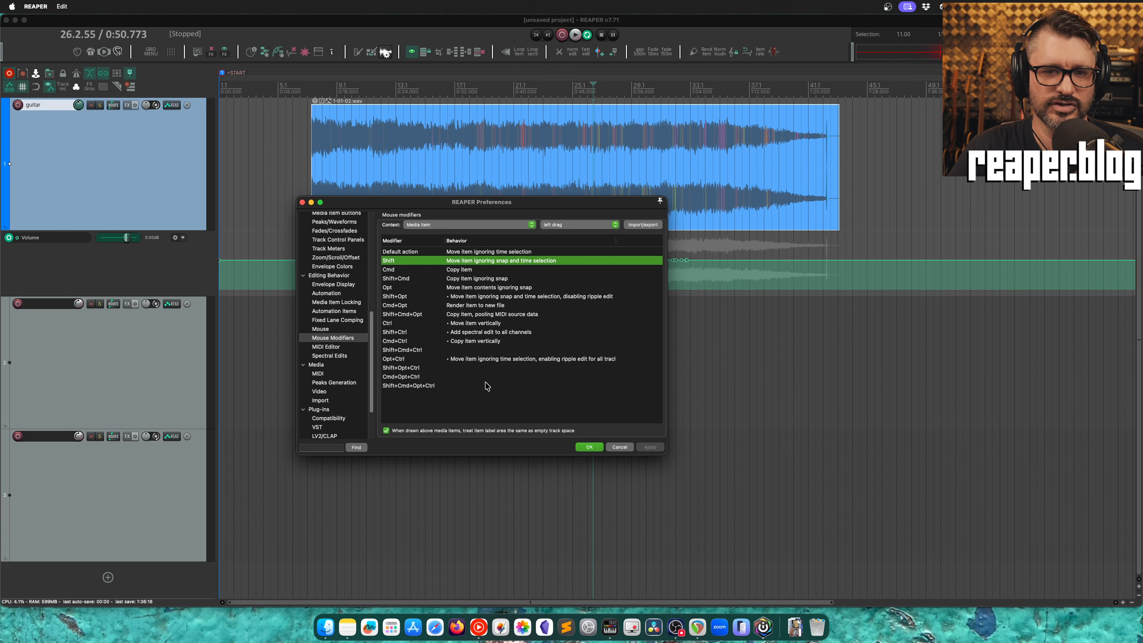
{"action": "left_click", "coordinate": [494, 324]}
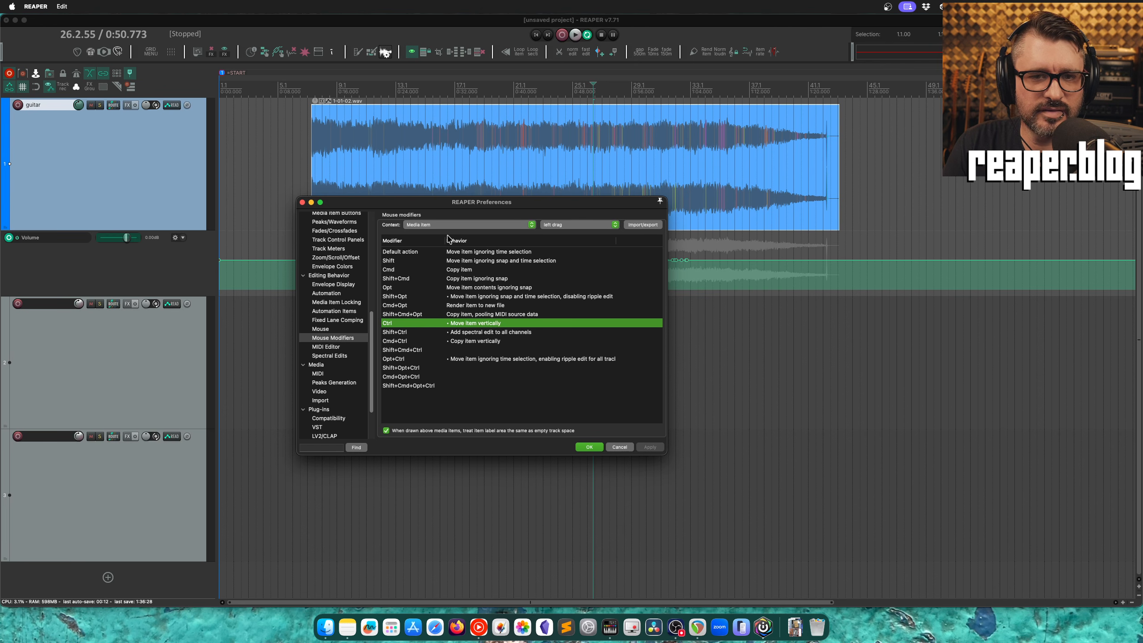
{"action": "left_click", "coordinate": [457, 225]}
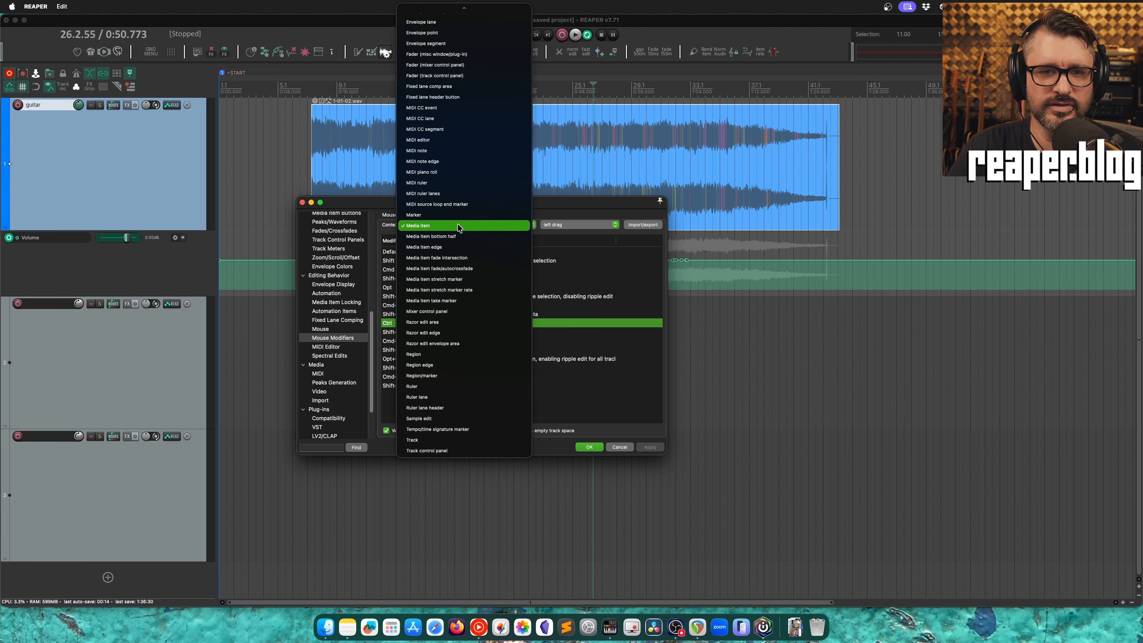
{"action": "left_click", "coordinate": [579, 199]}
Reduce the track heights, drag the guitar item down to the third track, and undo that last move
{"action": "left_click", "coordinate": [534, 169]}
{"action": "scroll", "coordinate": [534, 176], "scroll_direction": "down", "scroll_amount": 6}
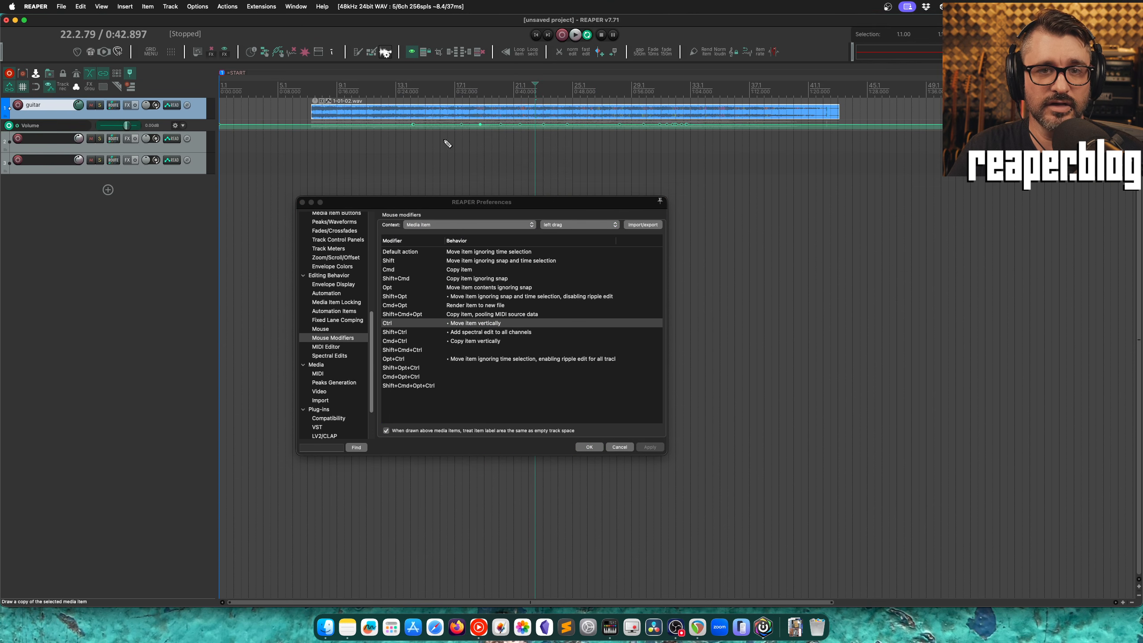
{"action": "scroll", "coordinate": [450, 149], "scroll_direction": "up", "scroll_amount": 6}
{"action": "left_click_drag", "start_coordinate": [494, 201], "coordinate": [515, 309]}
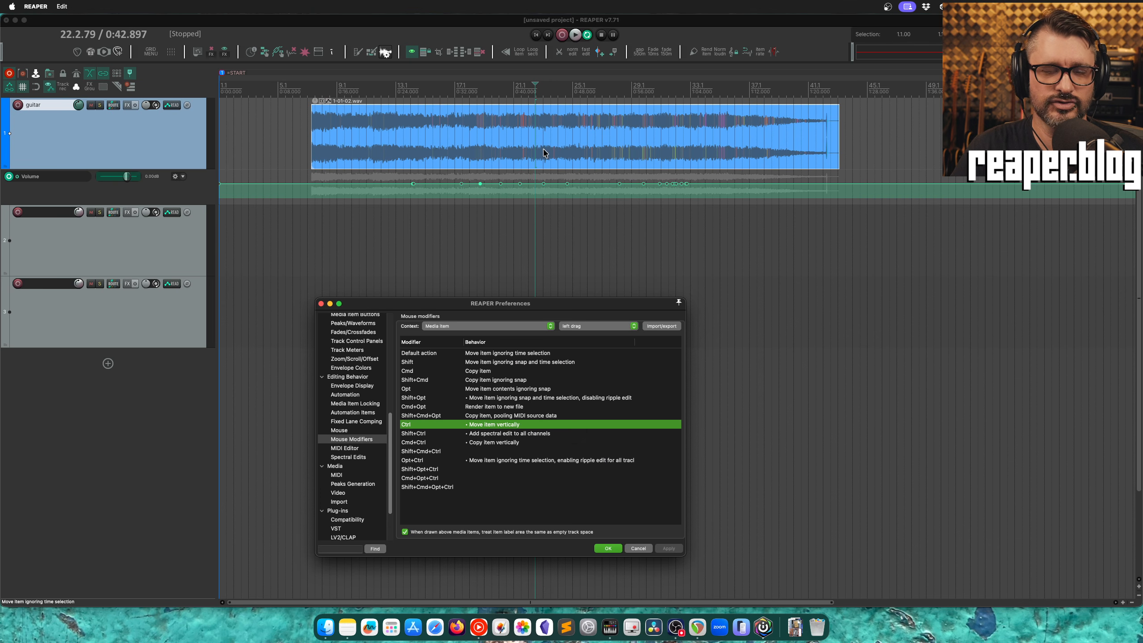
{"action": "scroll", "coordinate": [531, 165], "scroll_direction": "down", "scroll_amount": 2}
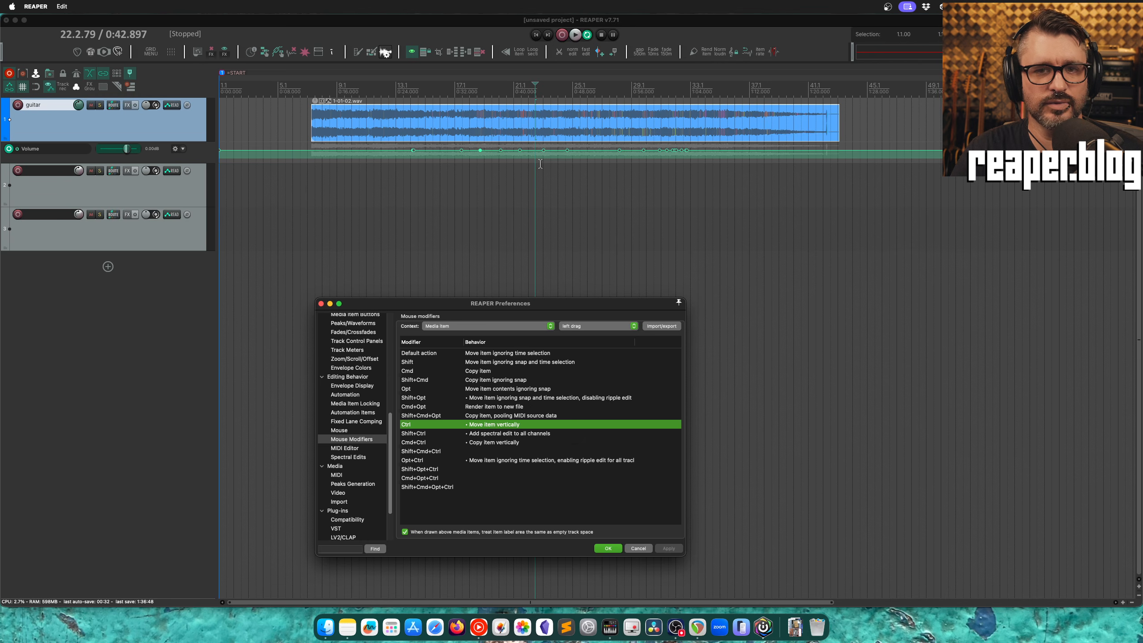
{"action": "left_click_drag", "start_coordinate": [513, 136], "coordinate": [456, 356]}
{"action": "left_click_drag", "start_coordinate": [470, 279], "coordinate": [576, 226]}
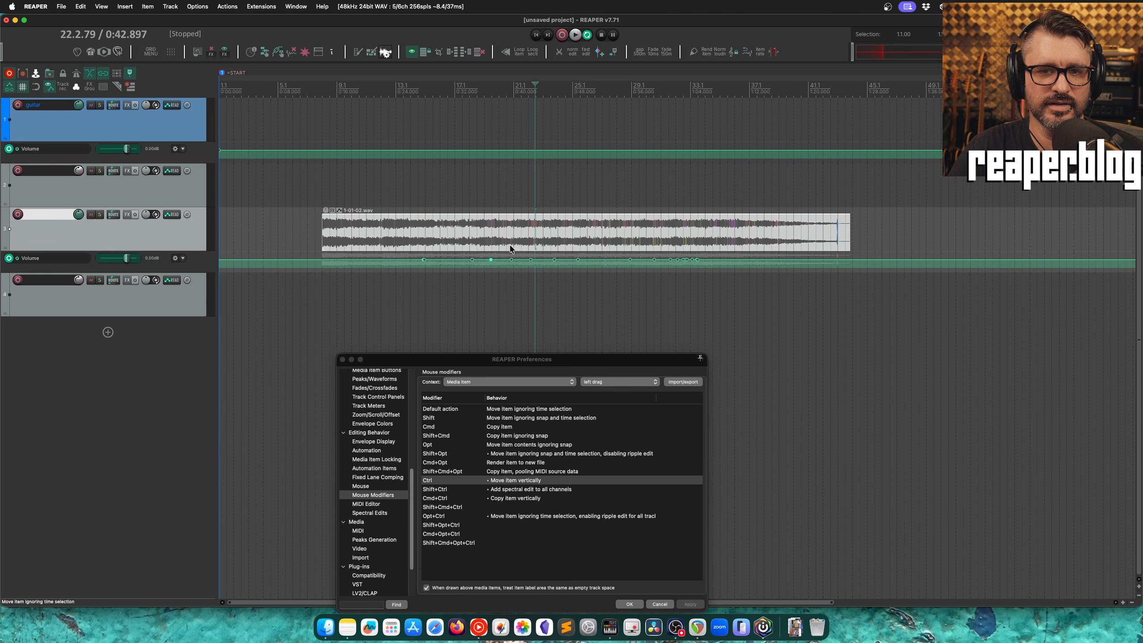
{"action": "key", "text": "super+z"}
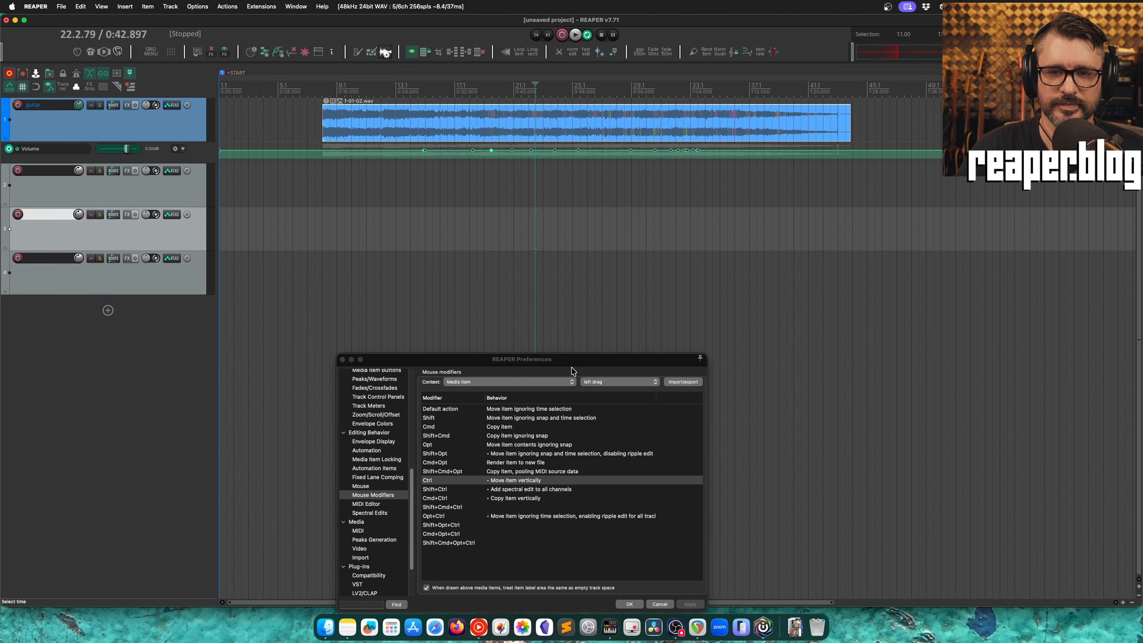
For Media item bottom half left drag, set the Shift modifier to Move item with Ripple edit all tracks
{"action": "left_click_drag", "start_coordinate": [568, 360], "coordinate": [599, 171]}
{"action": "left_click", "coordinate": [528, 194]}
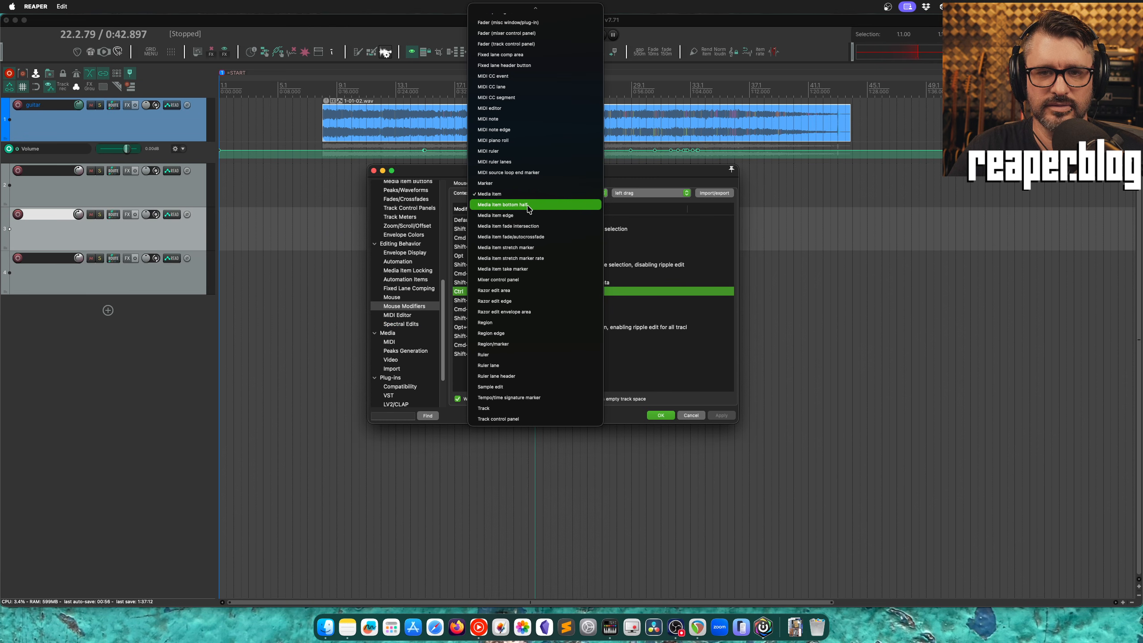
{"action": "left_click", "coordinate": [528, 205]}
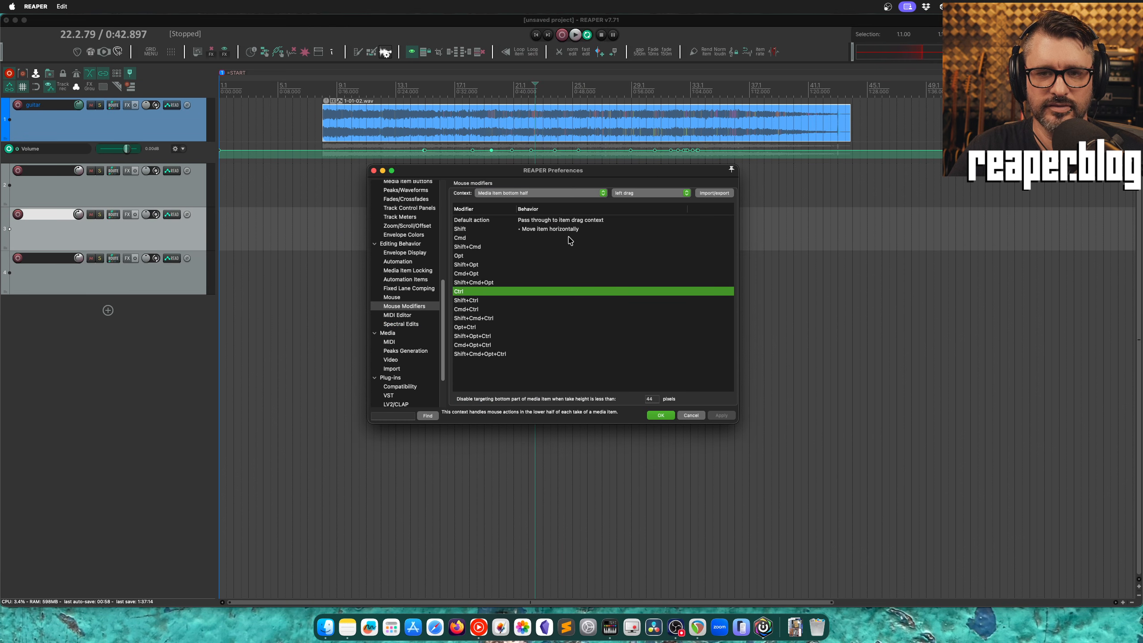
{"action": "left_click", "coordinate": [574, 229]}
{"action": "left_click", "coordinate": [576, 230]}
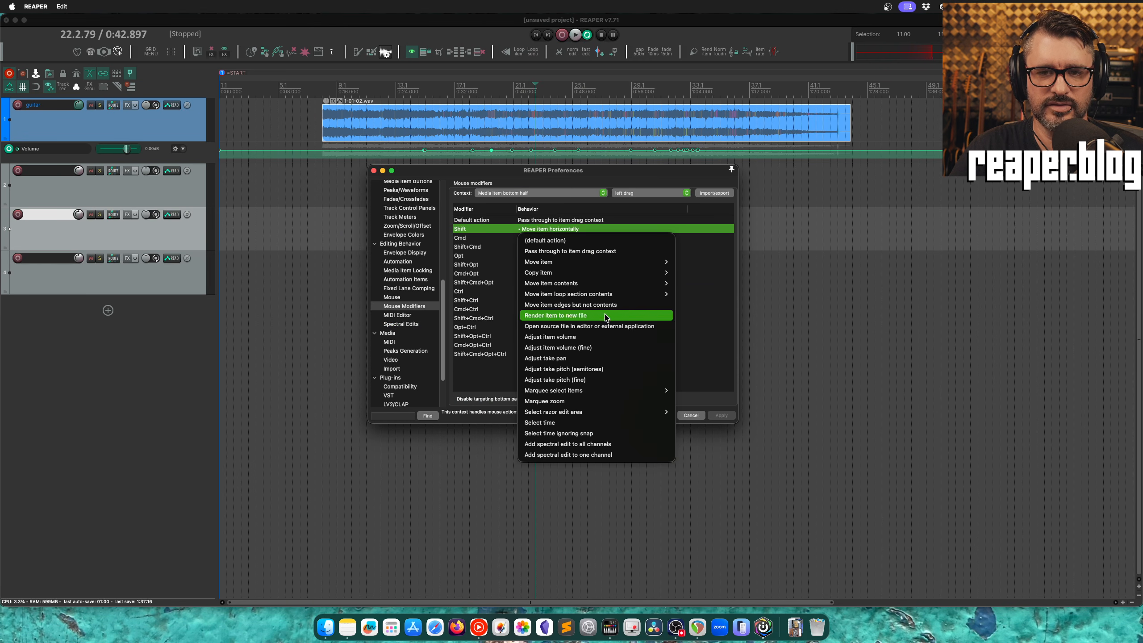
{"action": "mouse_move", "coordinate": [598, 262]}
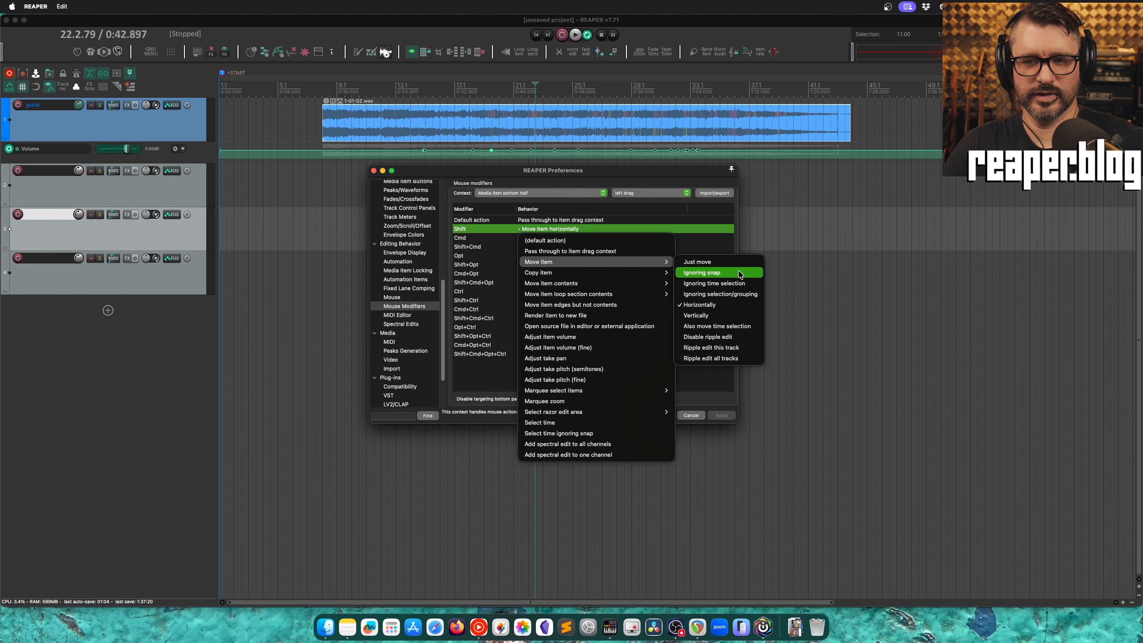
{"action": "left_click", "coordinate": [720, 358]}
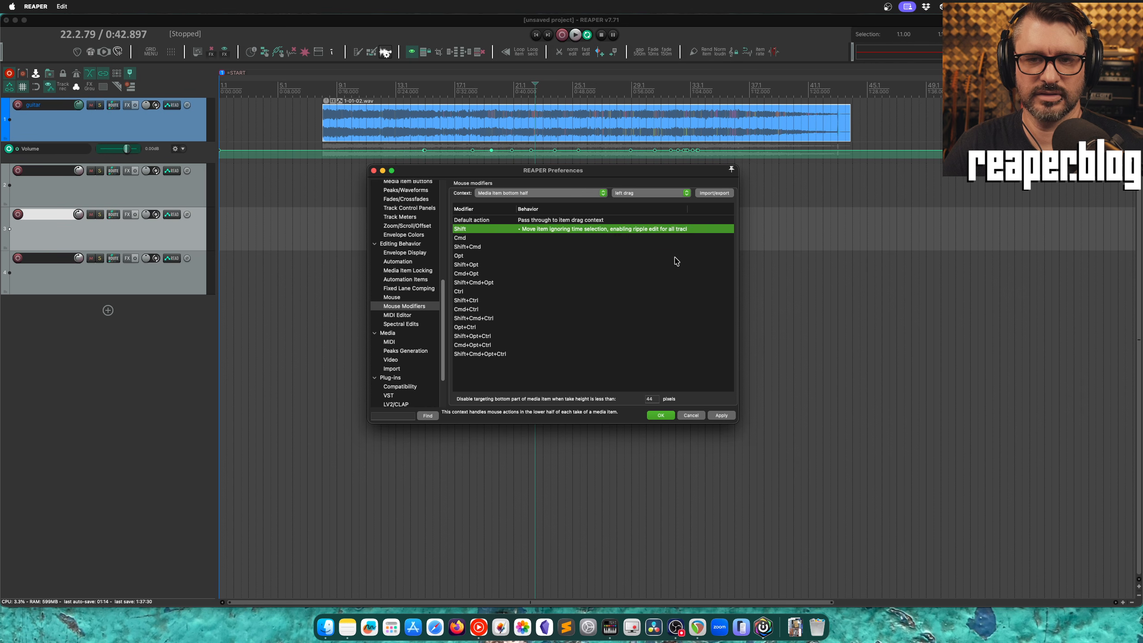
Add the Horizontally option to the bottom-half Shift move modifier and uncover the arrange view by moving the preferences window
{"action": "left_click", "coordinate": [632, 233]}
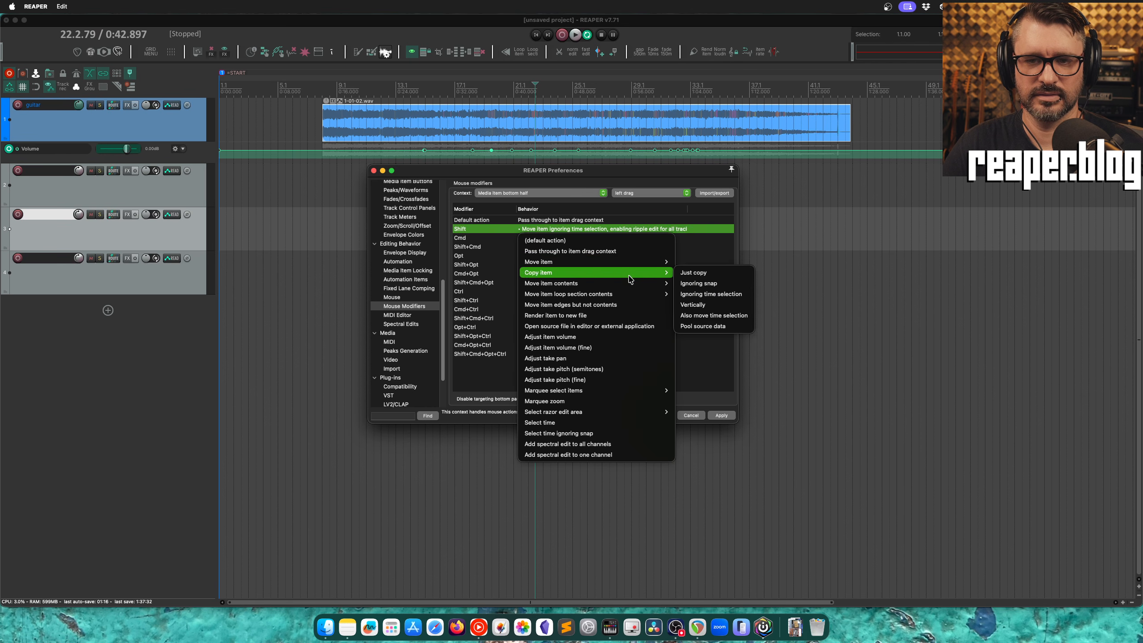
{"action": "mouse_move", "coordinate": [662, 262]}
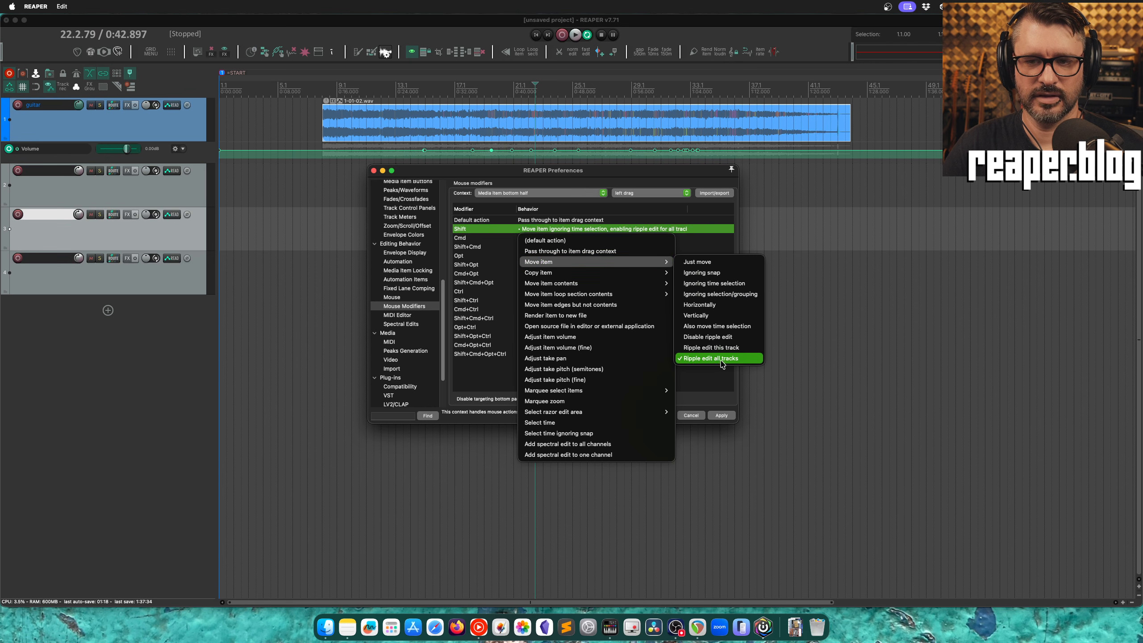
{"action": "left_click", "coordinate": [721, 305]}
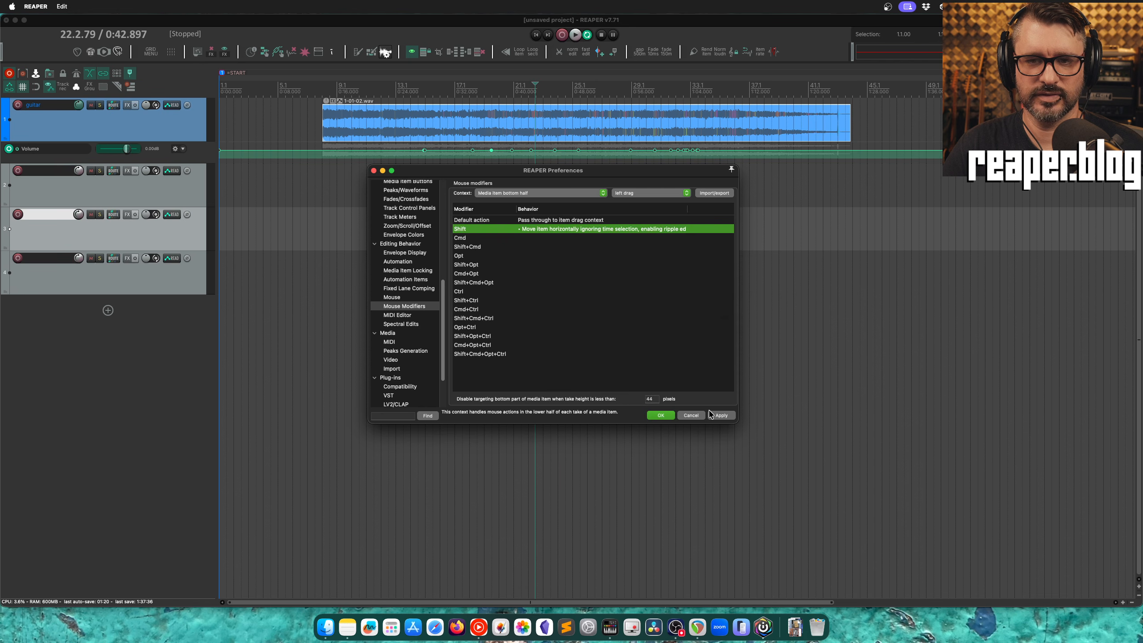
{"action": "left_click_drag", "start_coordinate": [644, 174], "coordinate": [591, 393]}
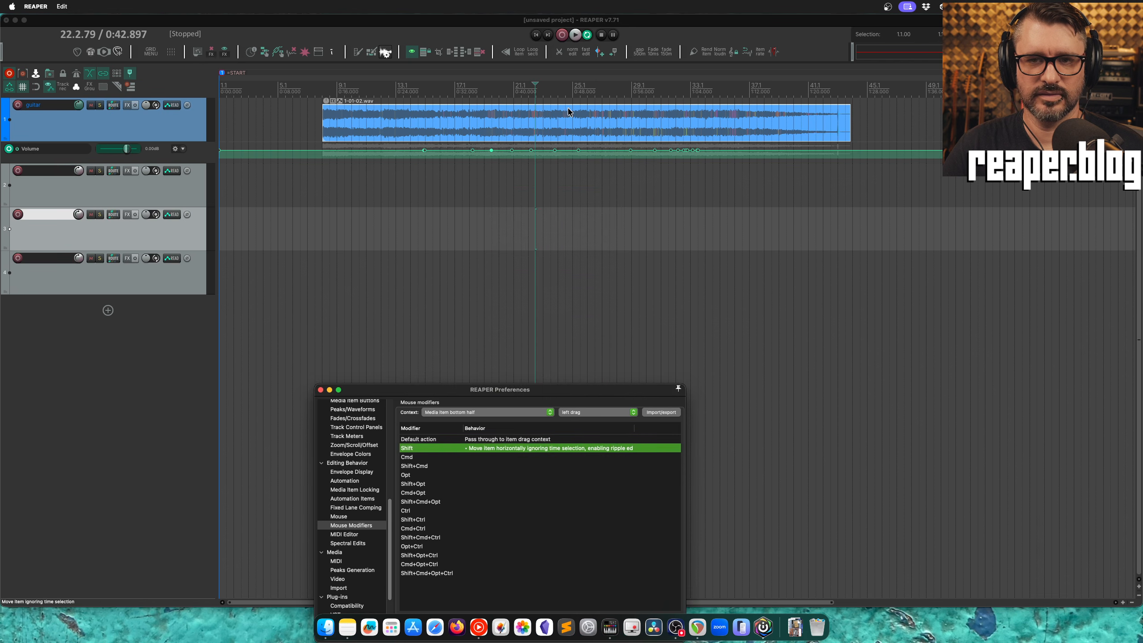
Split the guitar item into three pieces and shift them horizontally with ripple editing, using Shift on their lower halves
{"action": "left_click_drag", "start_coordinate": [607, 122], "coordinate": [897, 127]}
{"action": "left_click_drag", "start_coordinate": [666, 129], "coordinate": [732, 127]}
{"action": "left_click", "coordinate": [643, 132]}
{"action": "left_click", "coordinate": [452, 136]}
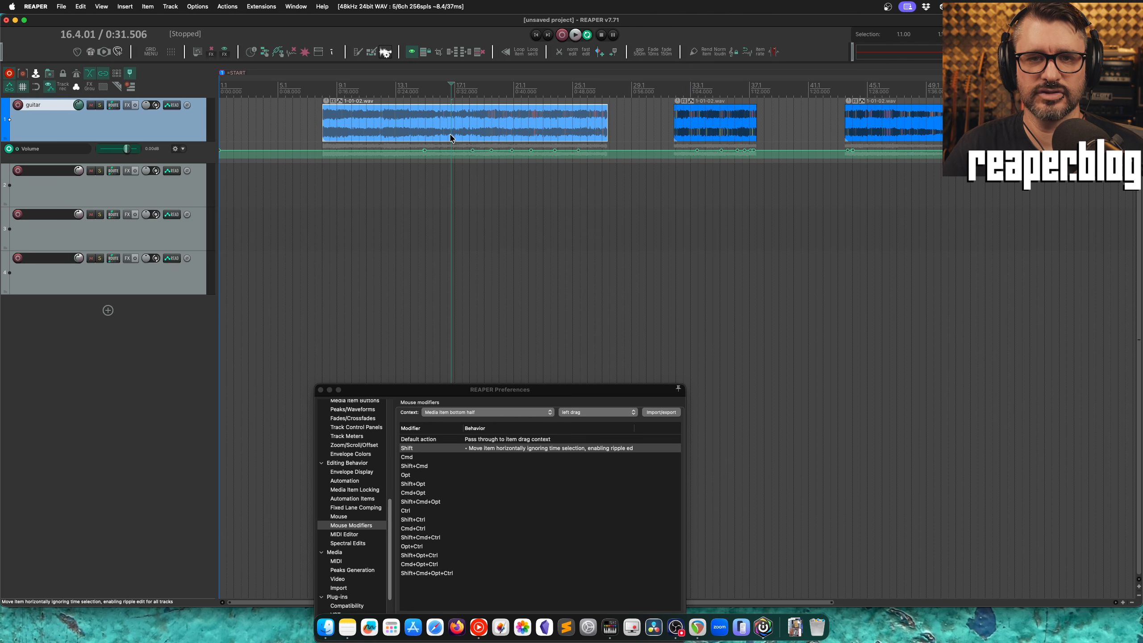
{"action": "left_click_drag", "start_coordinate": [480, 141], "coordinate": [418, 124]}
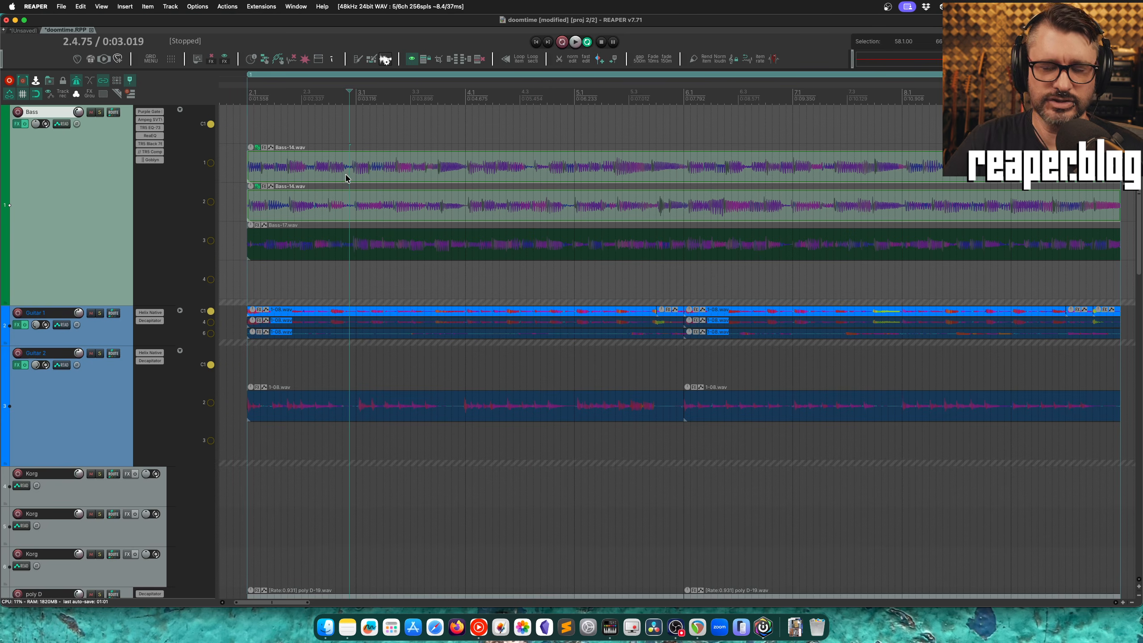
In the doomtime project, select only the Bass track's first-lane Bass-14.wav item and place the edit cursor at 2.4.75
{"action": "left_click", "coordinate": [375, 234]}
{"action": "left_click", "coordinate": [267, 168]}
{"action": "left_click", "coordinate": [301, 171]}
{"action": "scroll", "coordinate": [354, 220], "scroll_direction": "right", "scroll_amount": 2}
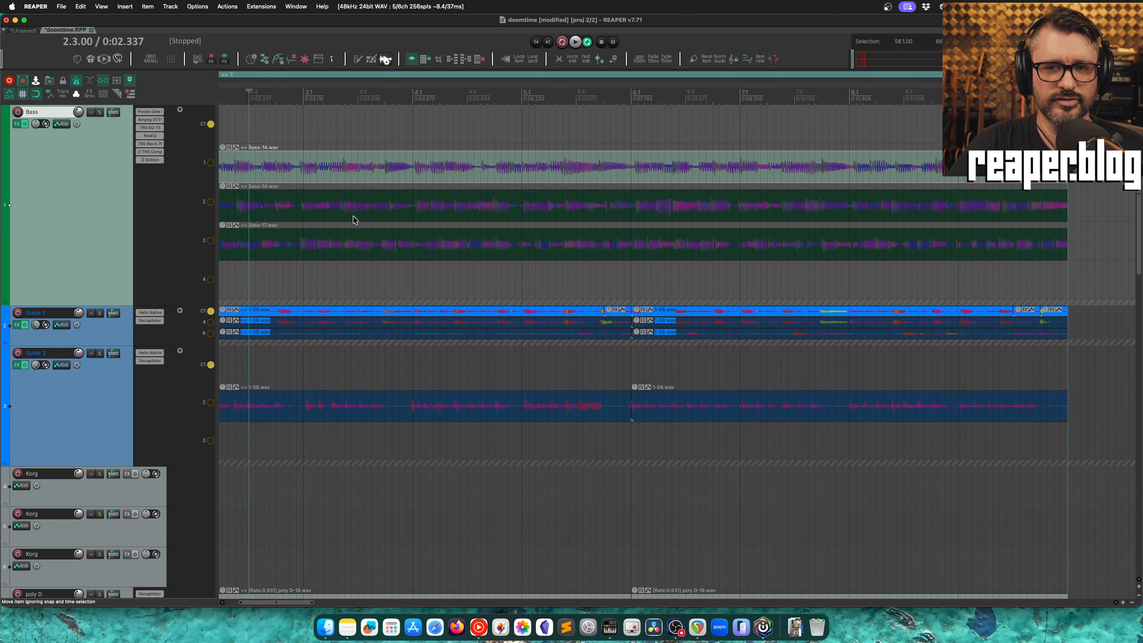
{"action": "scroll", "coordinate": [355, 220], "scroll_direction": "left", "scroll_amount": 3}
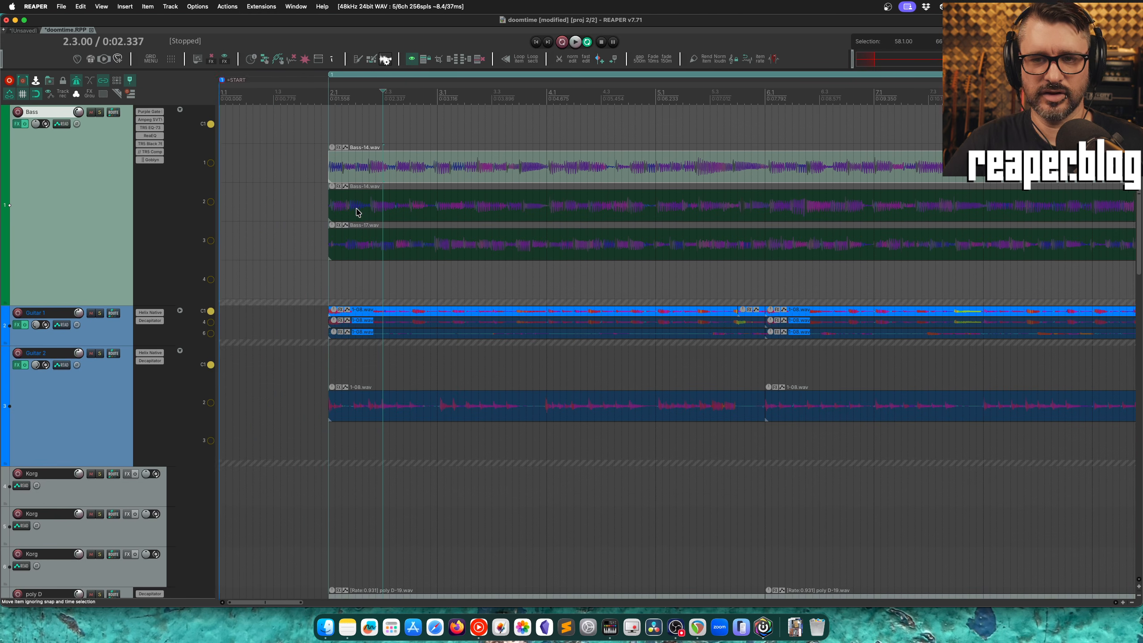
{"action": "scroll", "coordinate": [355, 217], "scroll_direction": "right", "scroll_amount": 1}
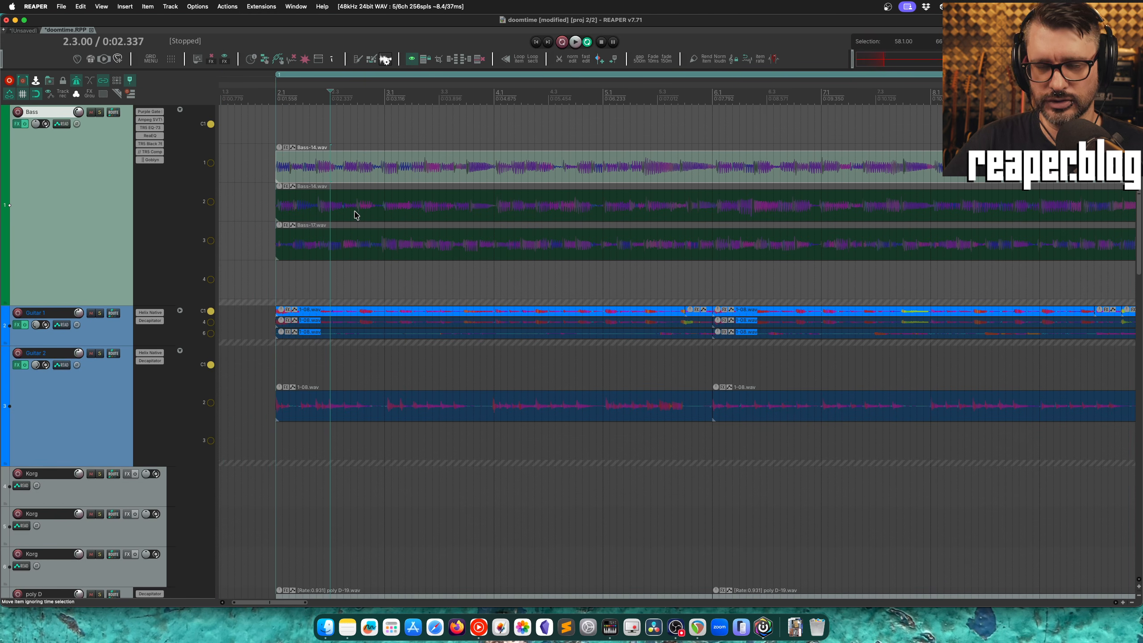
{"action": "left_click", "coordinate": [378, 167]}
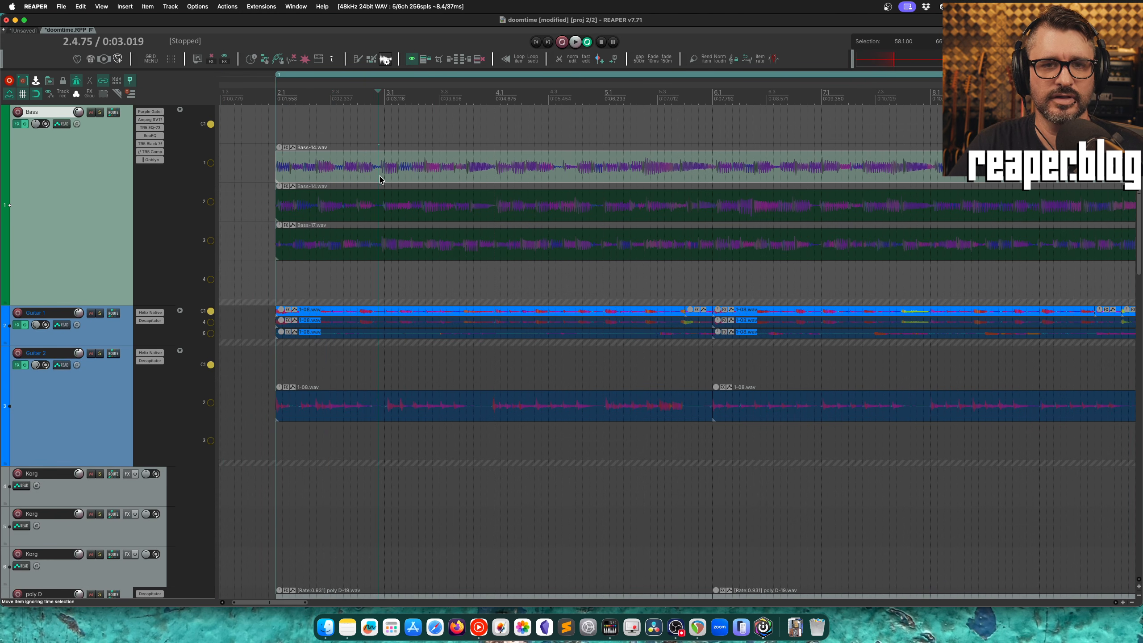
{"action": "scroll", "coordinate": [380, 179], "scroll_direction": "right", "scroll_amount": 1}
{"action": "scroll", "coordinate": [354, 183], "scroll_direction": "left", "scroll_amount": 2}
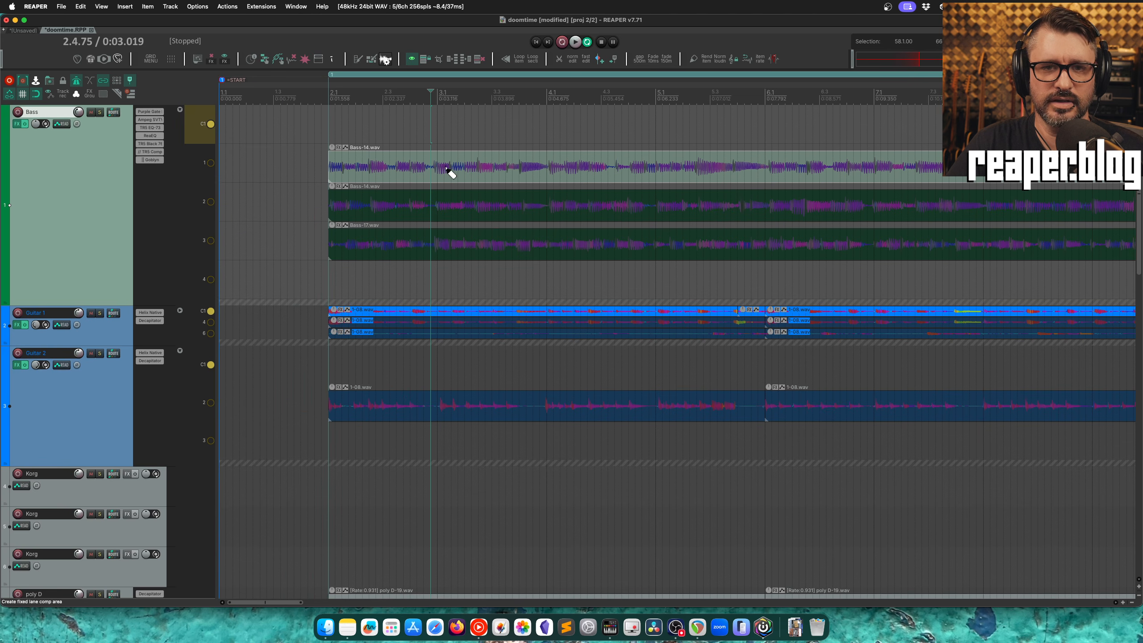
Comp two separate sections of the Bass track's lane 1 take into comp lane C1, starting at the item's beginning and at 4.1
{"action": "left_click_drag", "start_coordinate": [329, 171], "coordinate": [430, 174]}
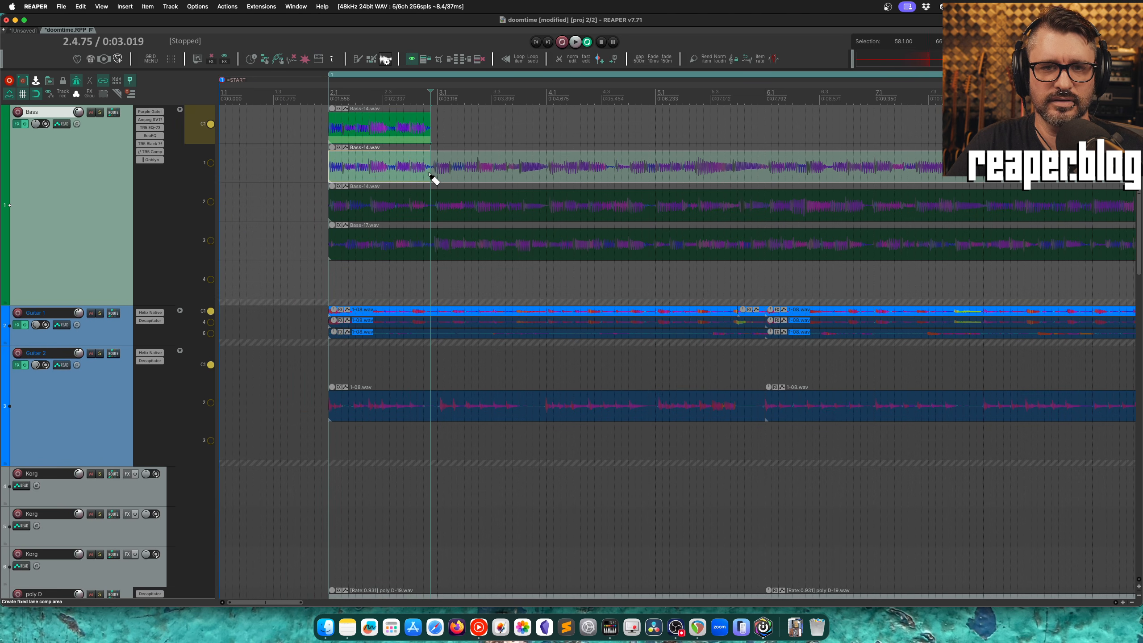
{"action": "left_click_drag", "start_coordinate": [546, 172], "coordinate": [615, 179]}
{"action": "double_click", "coordinate": [199, 132]}
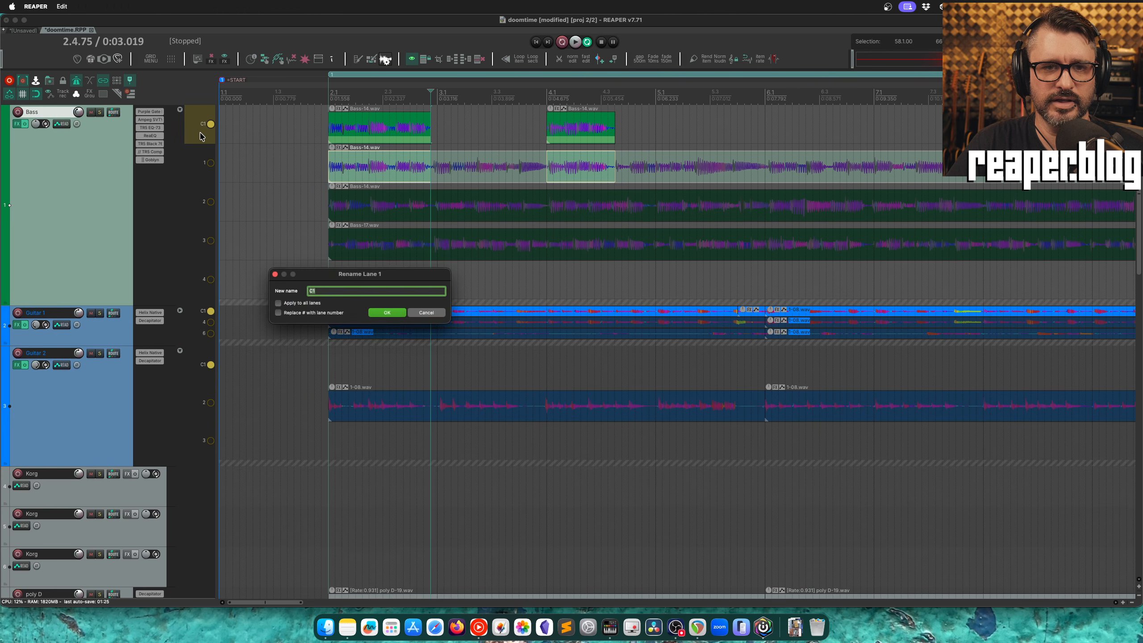
{"action": "key", "text": "Escape"}
With comping off on lane C1, color the Bass track's lane 2 item pink (hue 340°) and the lane 3 item light blue
{"action": "left_click", "coordinate": [210, 124]}
{"action": "left_click", "coordinate": [653, 209]}
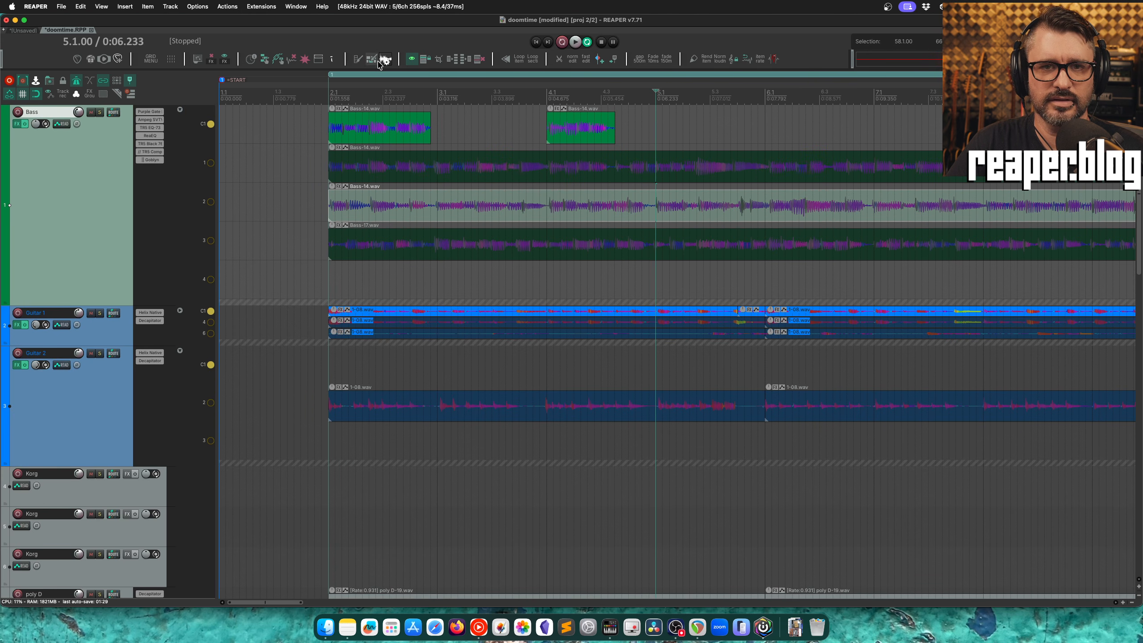
{"action": "left_click", "coordinate": [359, 62]}
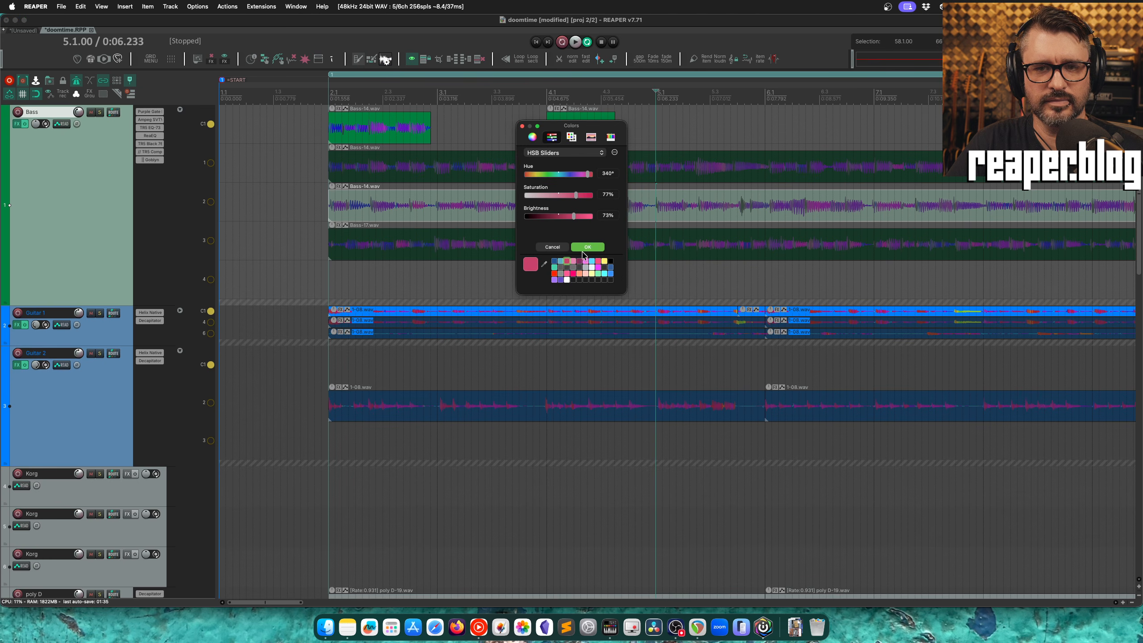
{"action": "left_click", "coordinate": [587, 247]}
{"action": "left_click", "coordinate": [359, 61]}
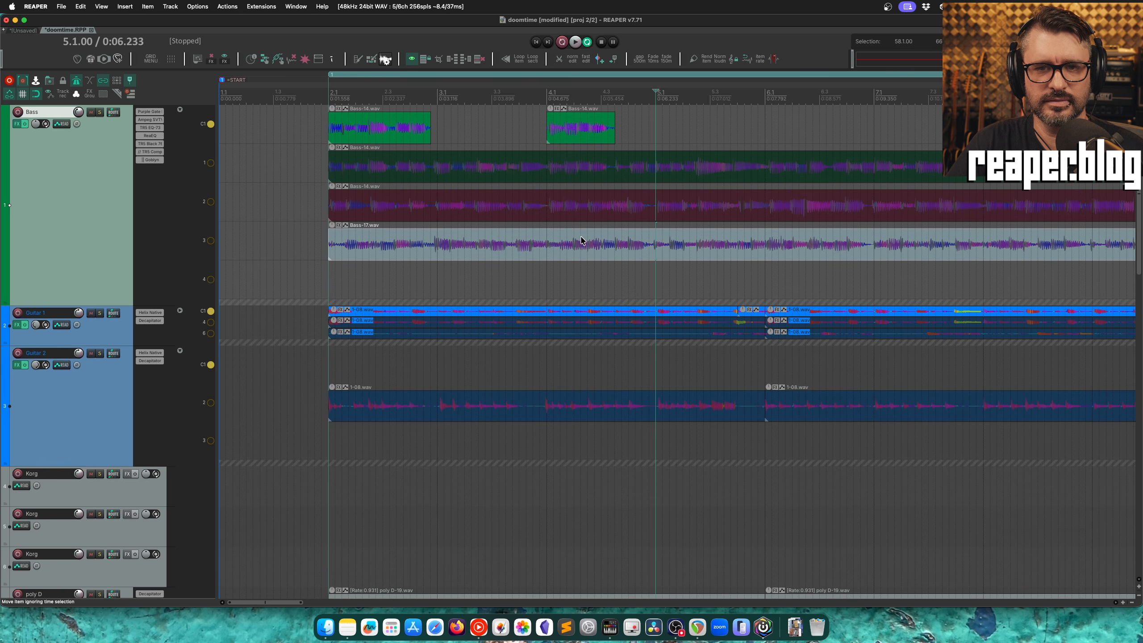
Create comp areas from lane 2 between 3.1 and 4.1, two sections of lane 3, and lane 2 in the gap between those
{"action": "left_click_drag", "start_coordinate": [437, 213], "coordinate": [546, 215]}
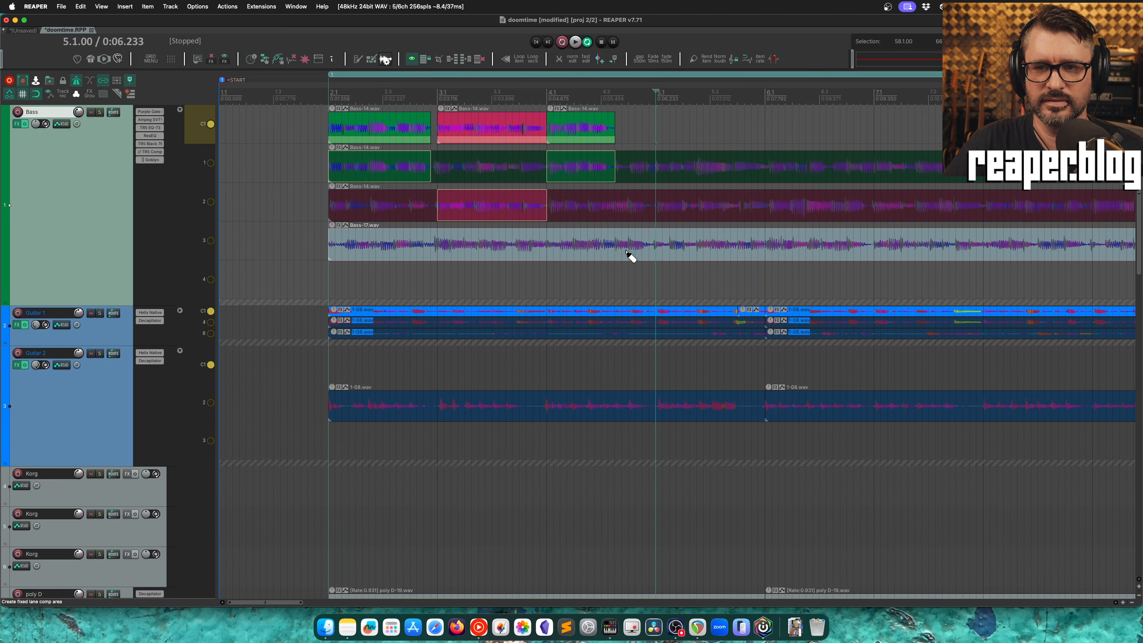
{"action": "left_click_drag", "start_coordinate": [626, 253], "coordinate": [1004, 260]}
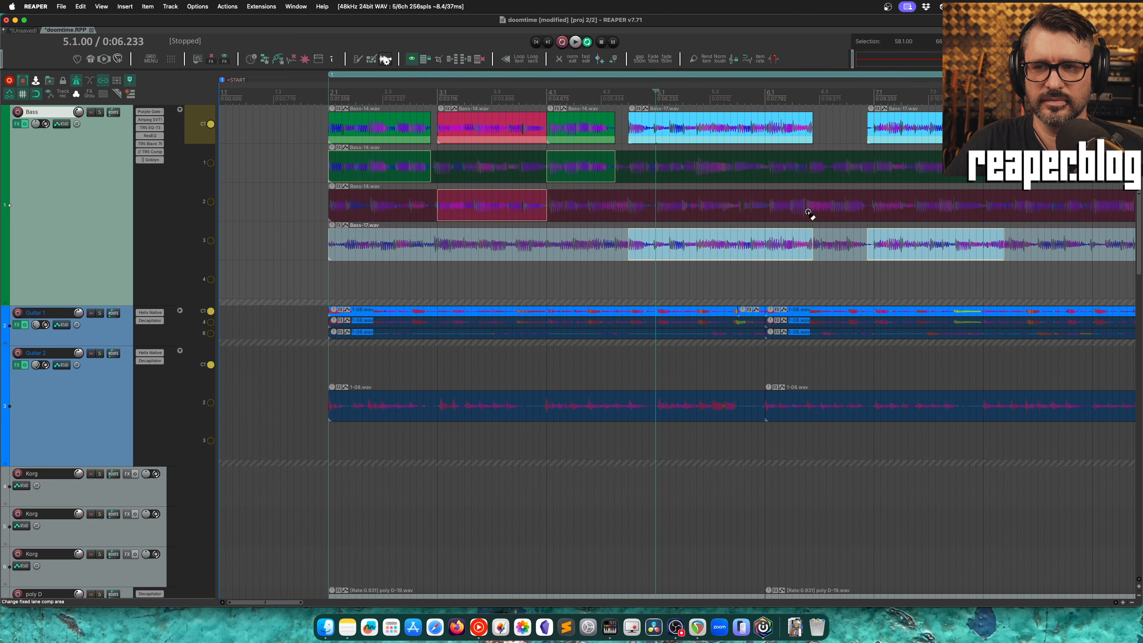
{"action": "left_click_drag", "start_coordinate": [806, 214], "coordinate": [871, 218]}
Delete the short comp-lane item at 7.2.50 on the Bass track while comping is on
{"action": "scroll", "coordinate": [549, 179], "scroll_direction": "right", "scroll_amount": 3}
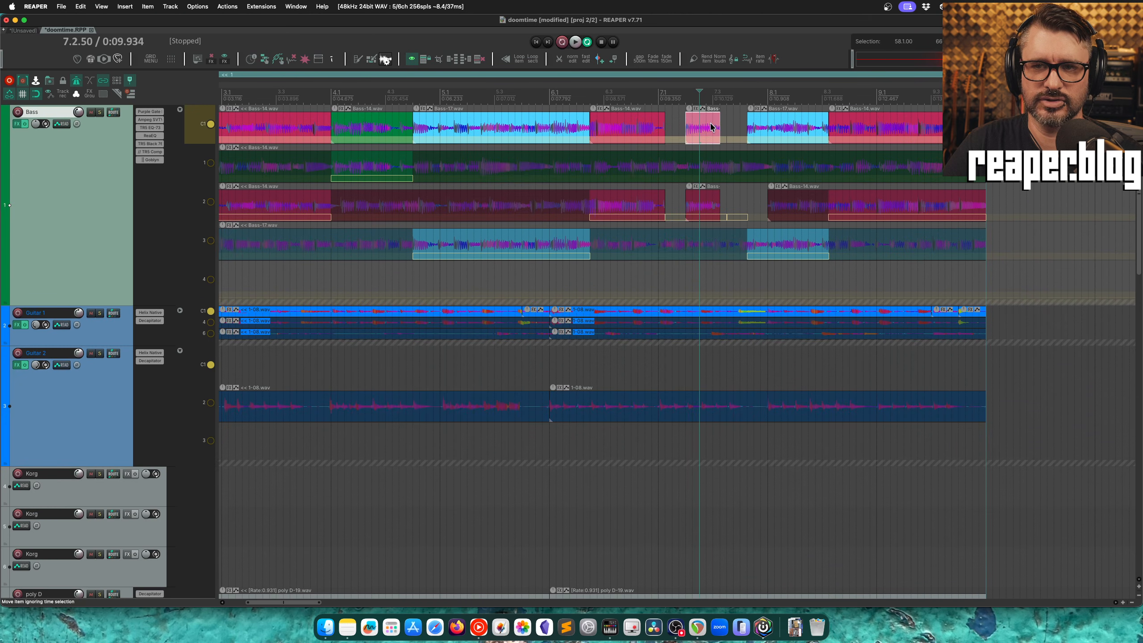
{"action": "key", "text": "Delete"}
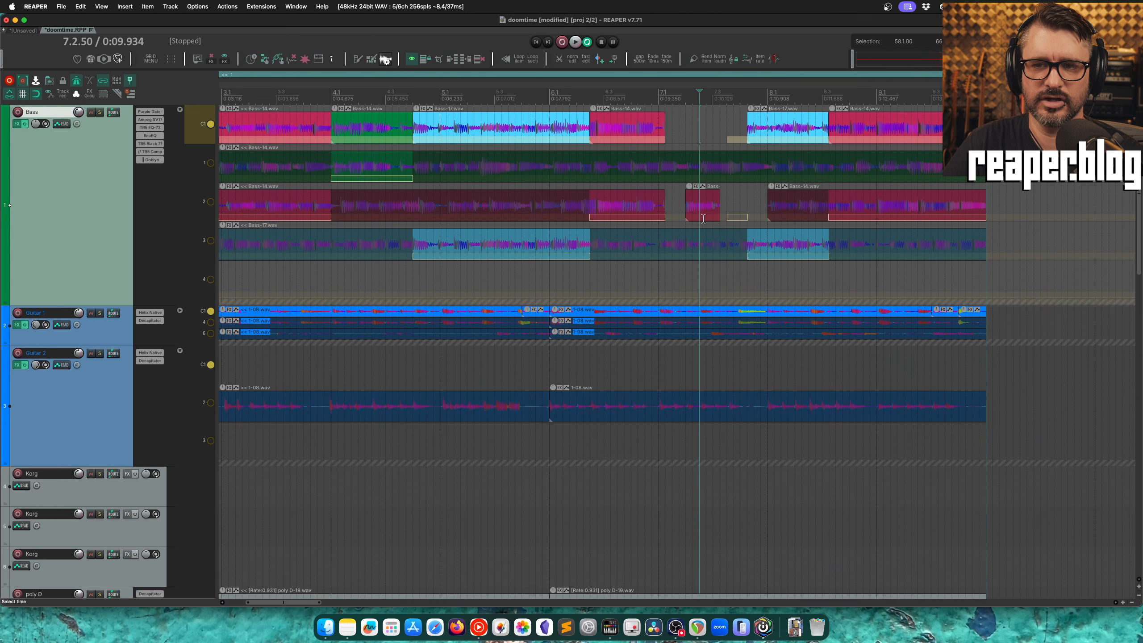
Turn comping off, delete the Bass-14.wav comp-lane item at 6.3.50, and turn comping back on for lane C1
{"action": "left_click", "coordinate": [210, 123]}
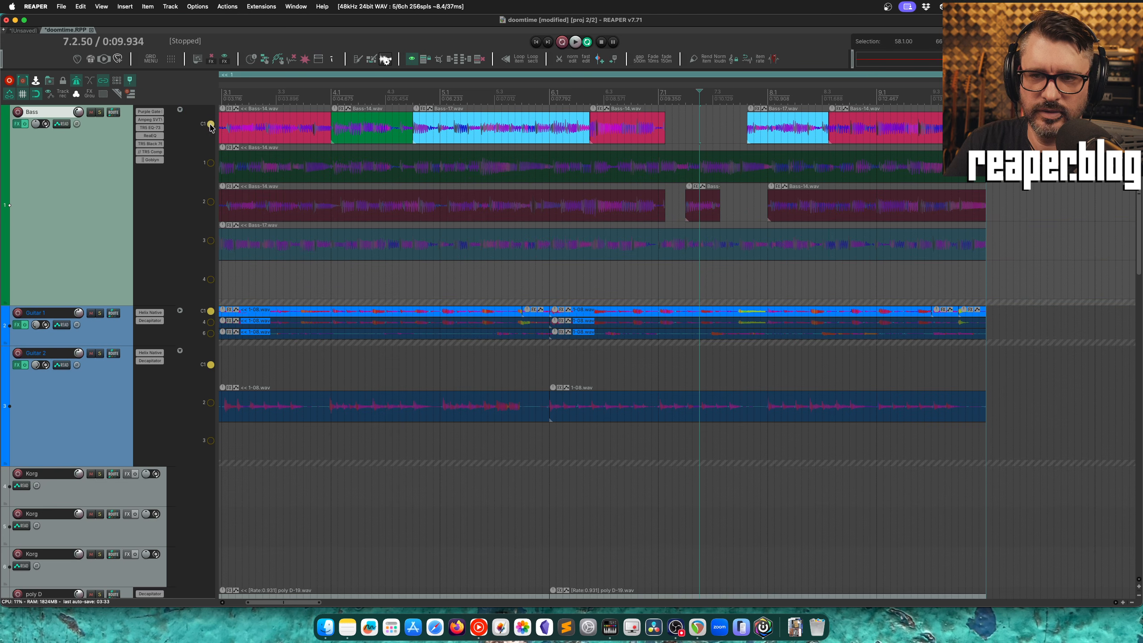
{"action": "left_click", "coordinate": [617, 135]}
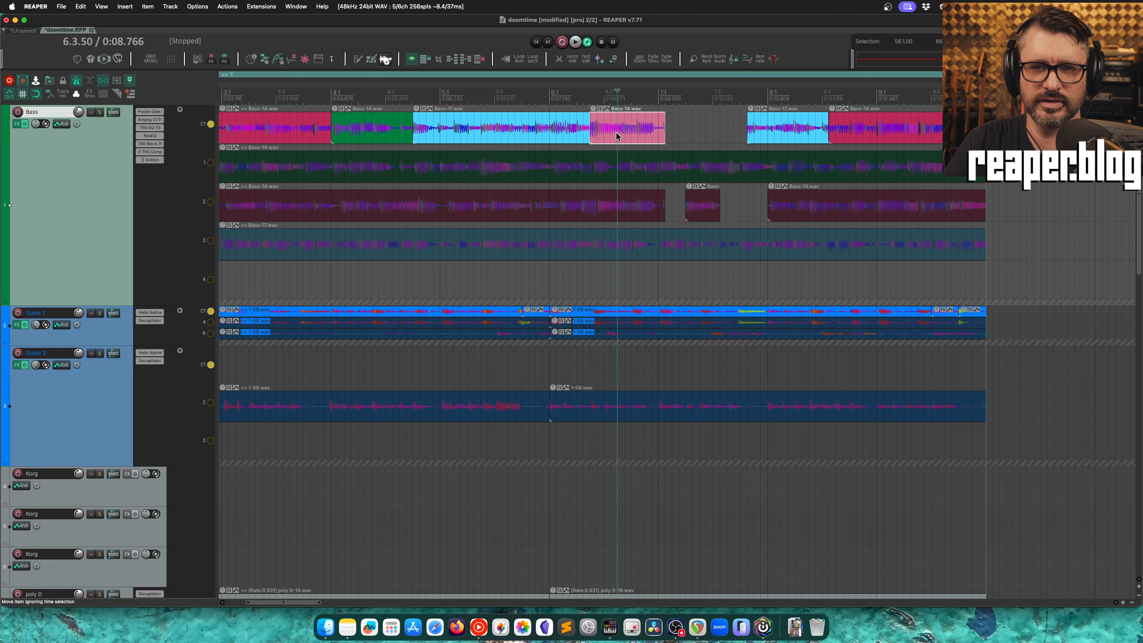
{"action": "key", "text": "Delete"}
{"action": "left_click", "coordinate": [210, 125]}
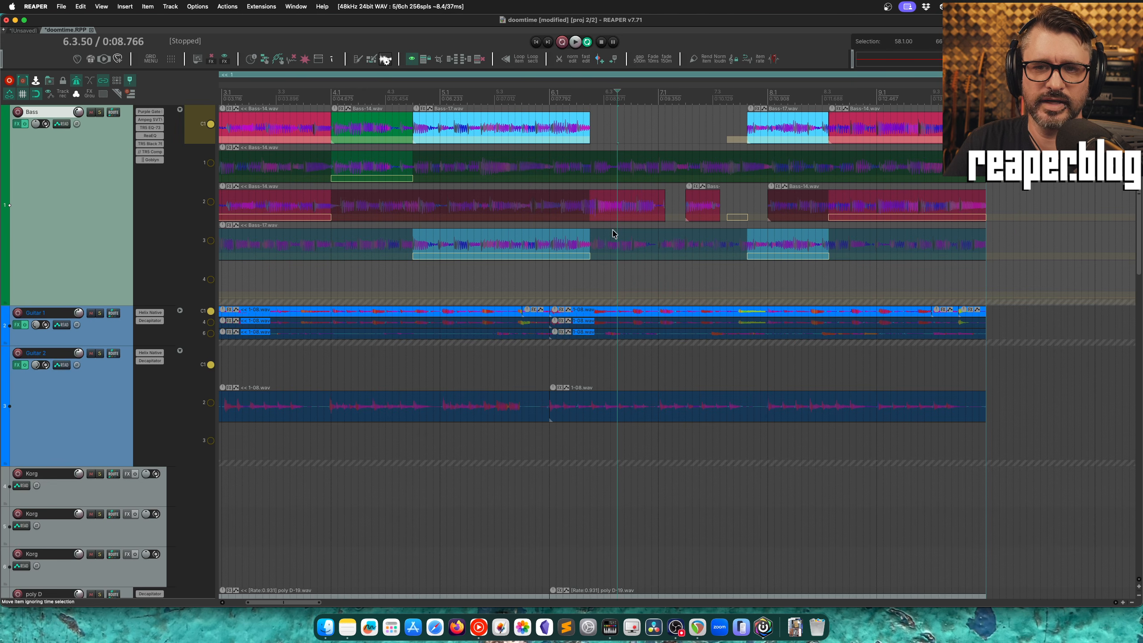
Extend the lane 2 comp area near 7.3.75 back over the short Bass item and disable Allow editing source media while comping
{"action": "left_click", "coordinate": [728, 219]}
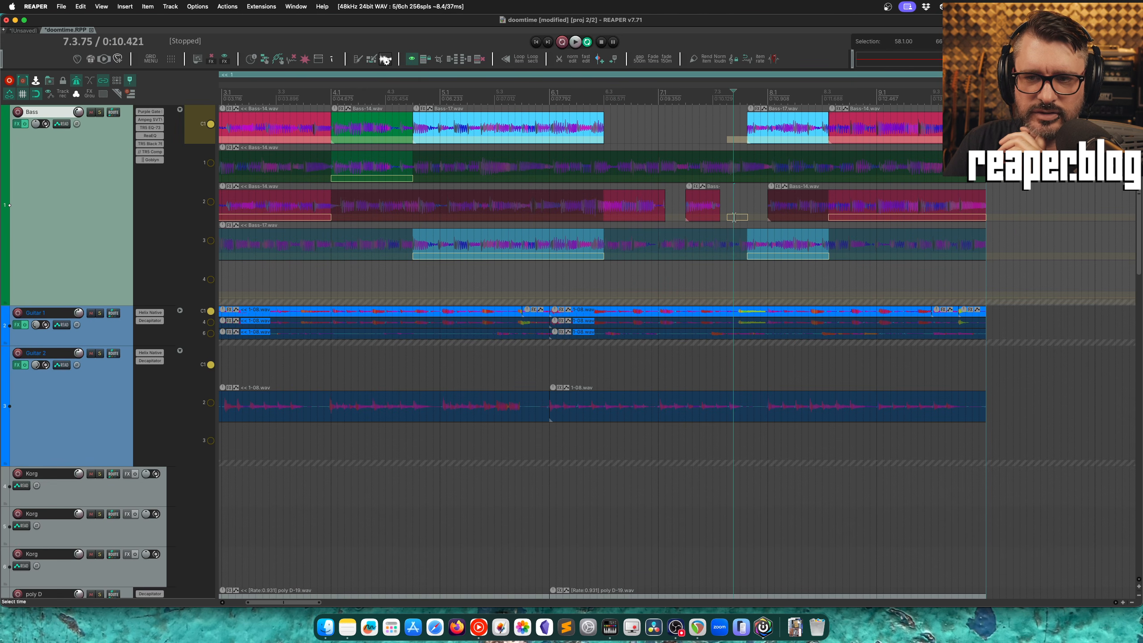
{"action": "mouse_move", "coordinate": [728, 218]}
{"action": "left_mouse_down"}
{"action": "mouse_move", "coordinate": [671, 219]}
{"action": "mouse_move", "coordinate": [729, 224]}
{"action": "left_mouse_up"}
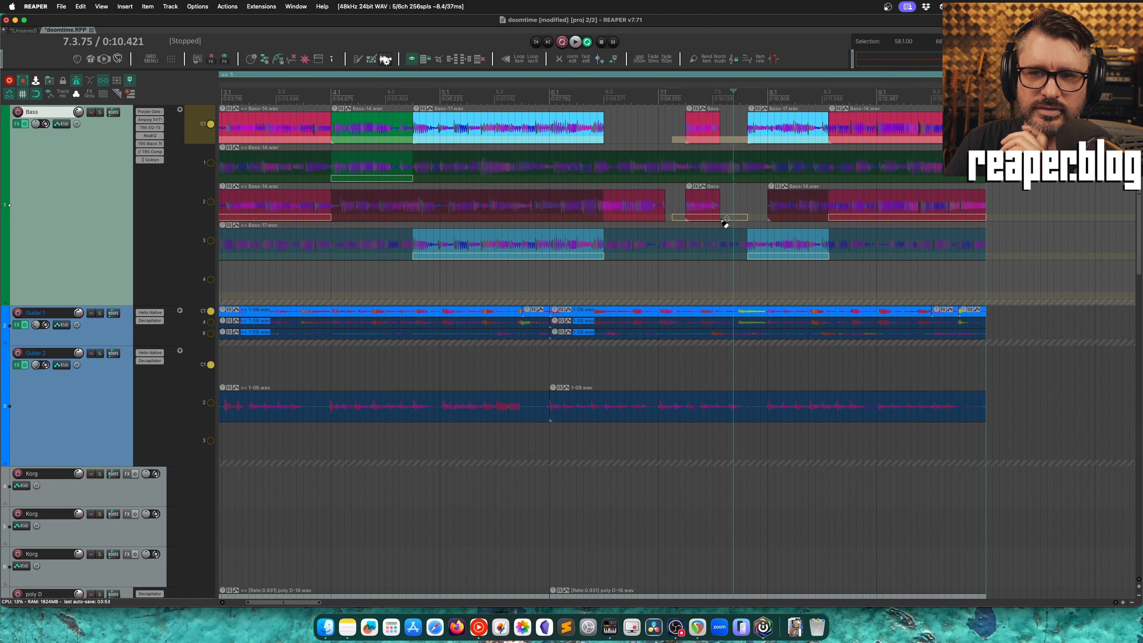
{"action": "right_click", "coordinate": [200, 124]}
{"action": "mouse_move", "coordinate": [274, 229]}
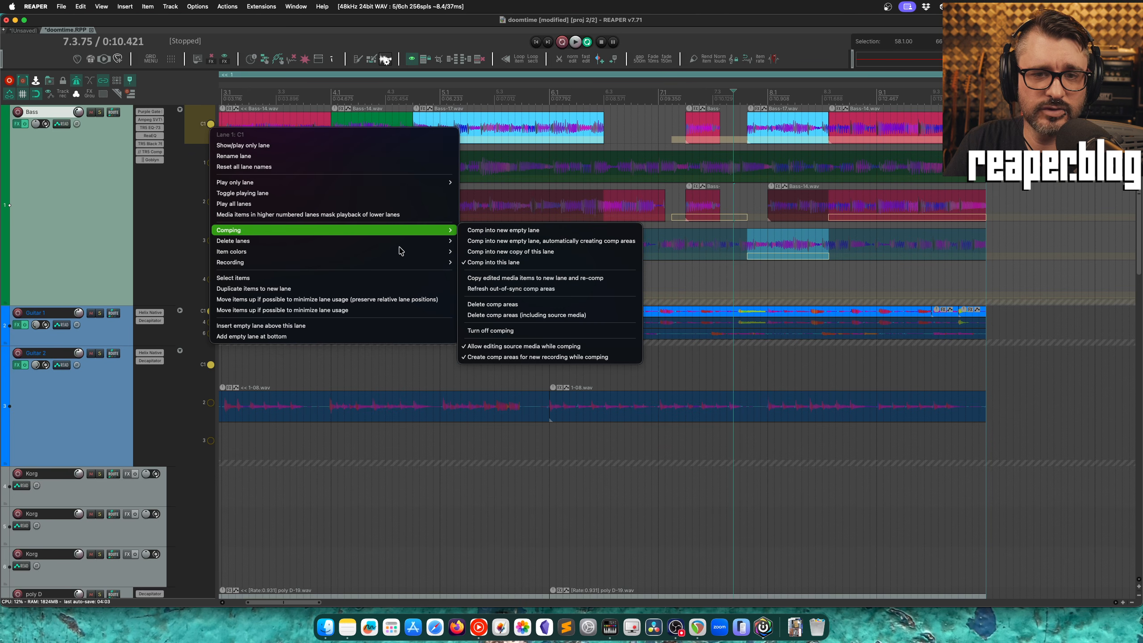
{"action": "left_click", "coordinate": [538, 347]}
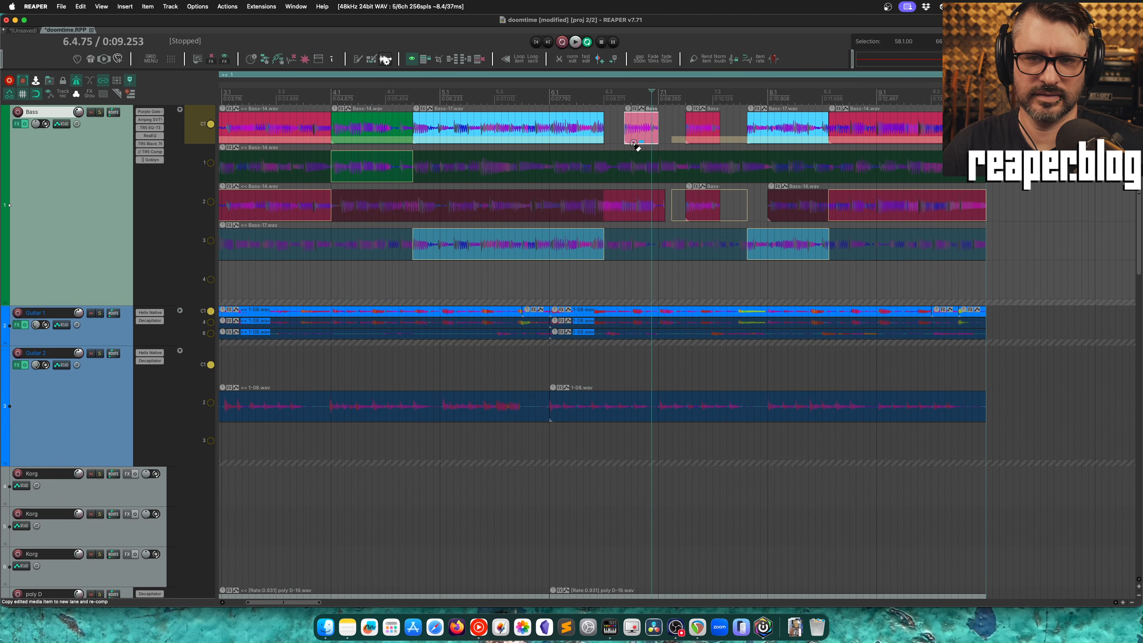
Move the comp-lane Bass-17.wav item starting at 7.4.25 slightly earlier, leaving its source item in place
{"action": "left_click", "coordinate": [770, 128]}
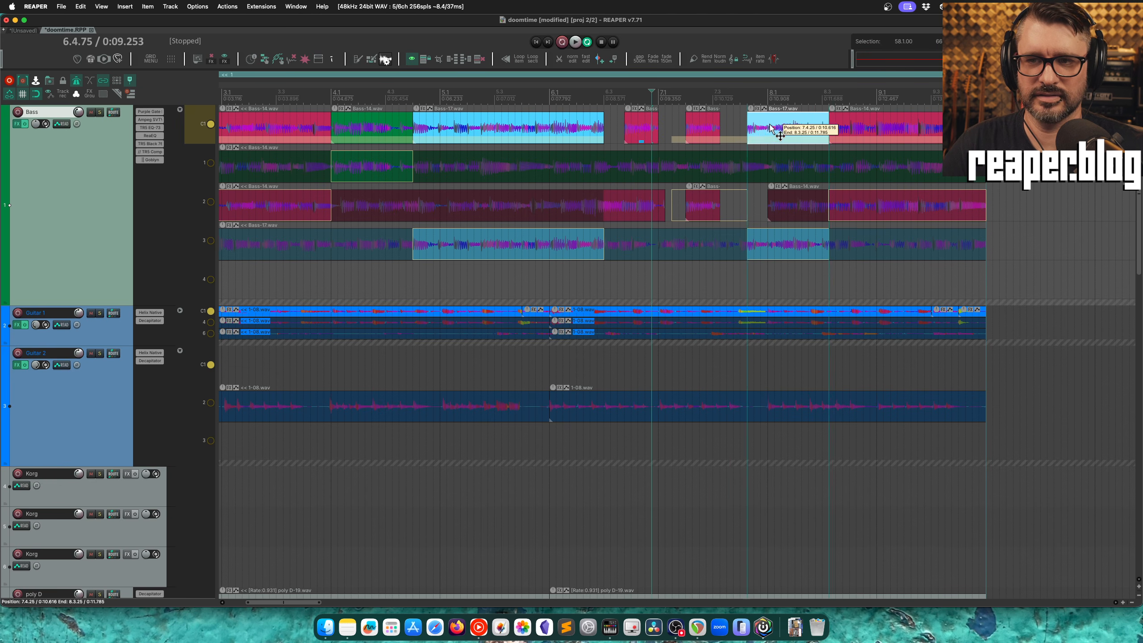
{"action": "left_click_drag", "start_coordinate": [770, 129], "coordinate": [749, 129]}
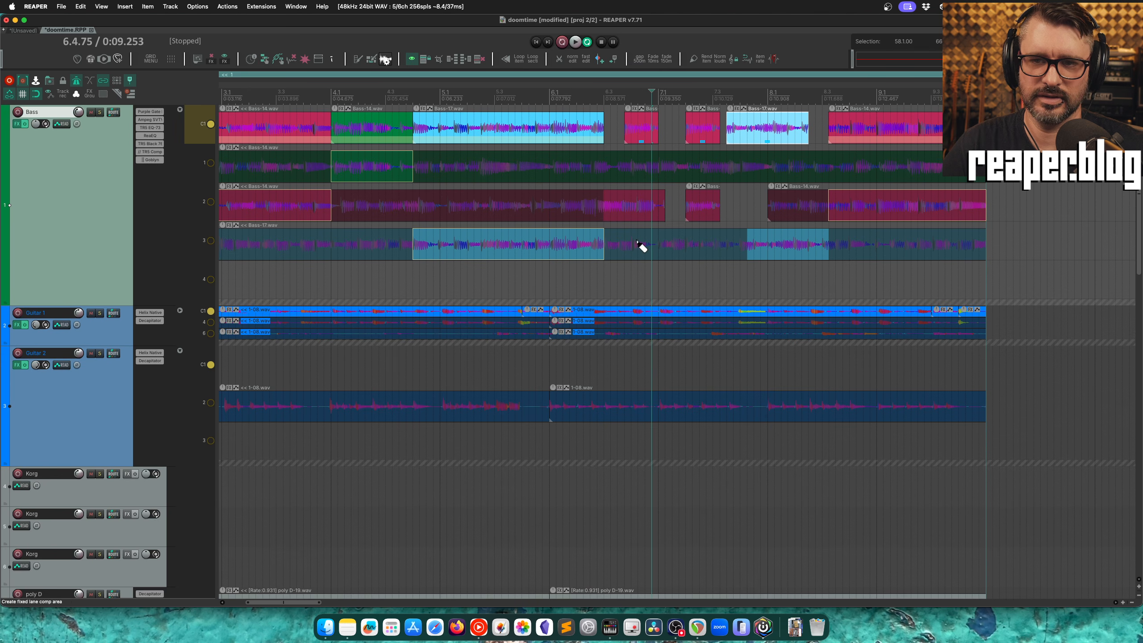
Filter the action list for "unsyn", select Delete all unsynced comp areas, and move the window clear of the edited comp items
{"action": "key", "text": "shift+slash"}
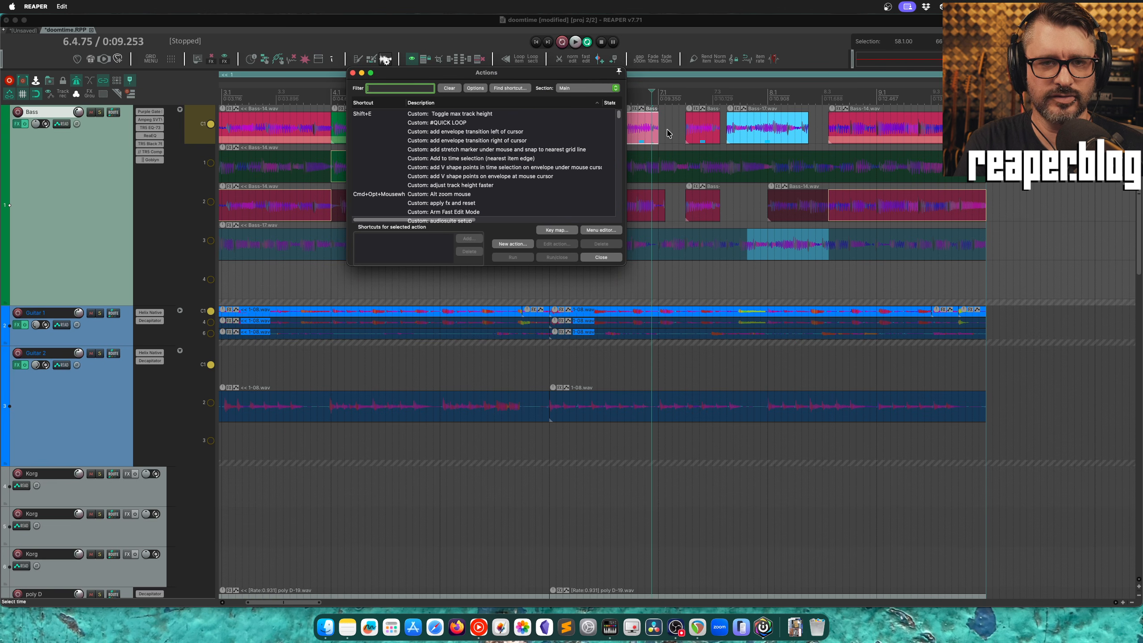
{"action": "type", "text": "unsyn"}
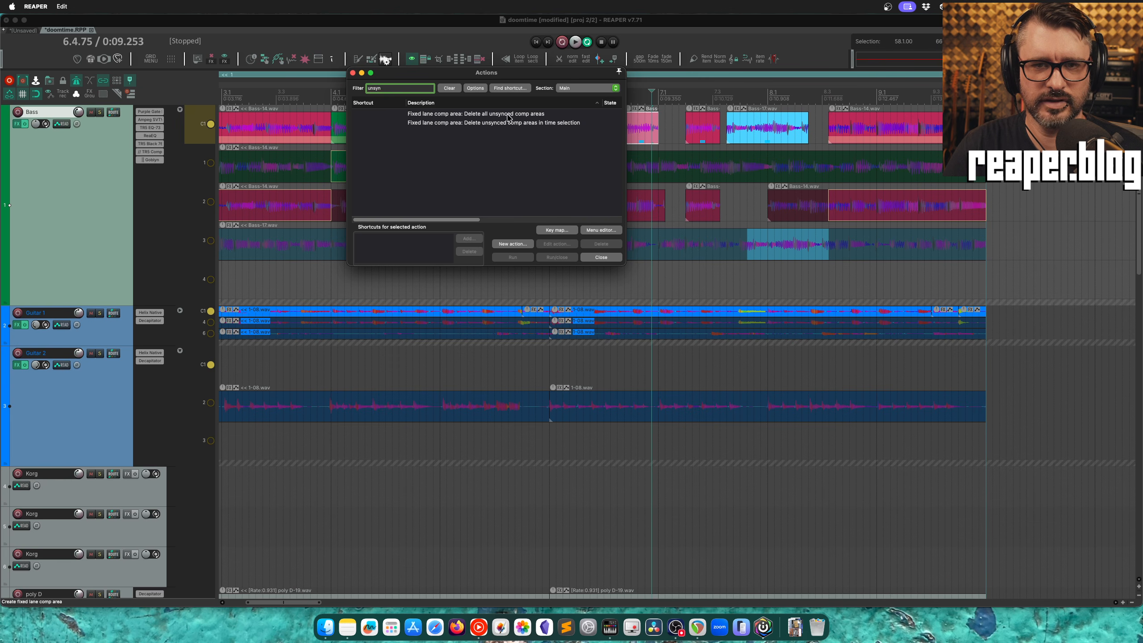
{"action": "key", "text": "Down"}
{"action": "left_click_drag", "start_coordinate": [555, 77], "coordinate": [466, 127]}
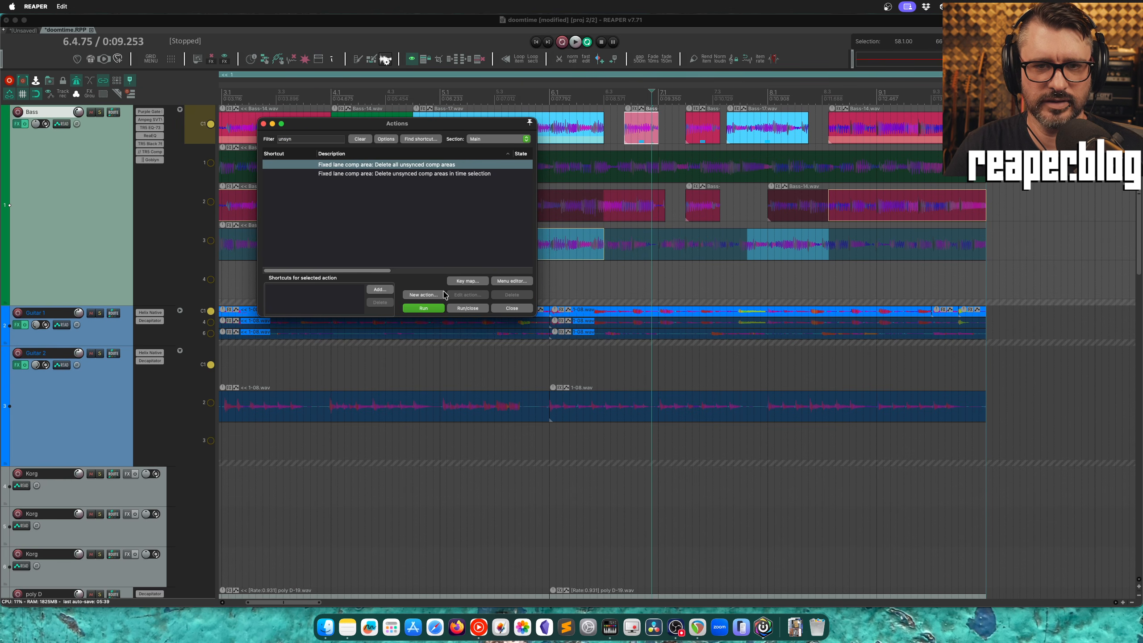
Try deleting all unsynced comp areas, and separately only those in a time selection starting at 6.3.50, undoing each deletion
{"action": "left_click", "coordinate": [424, 309]}
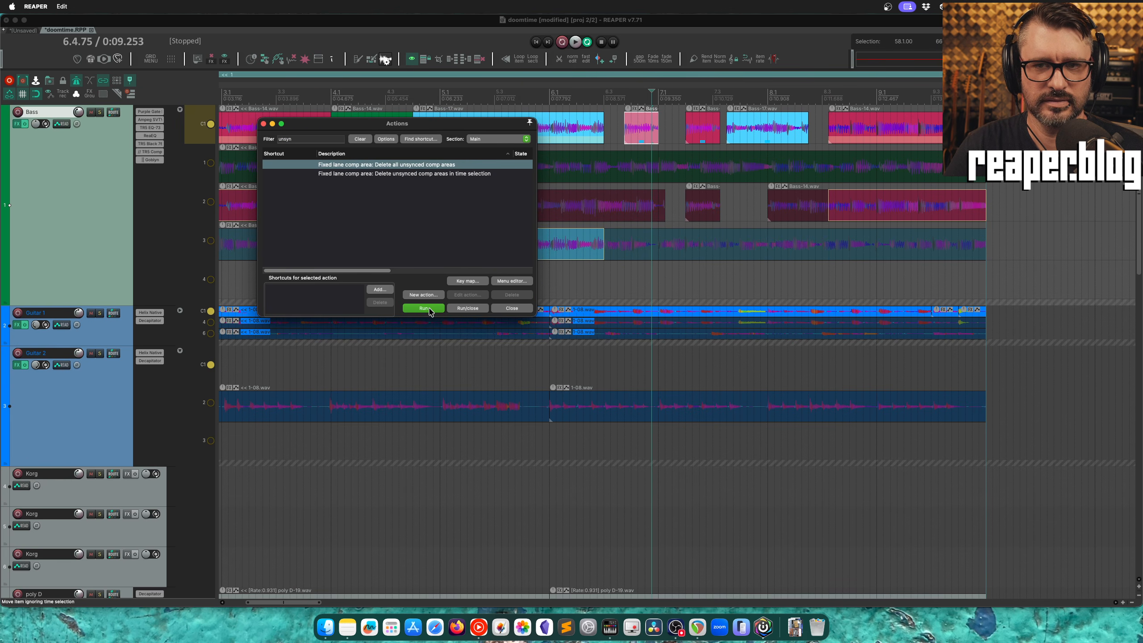
{"action": "key", "text": "super+z"}
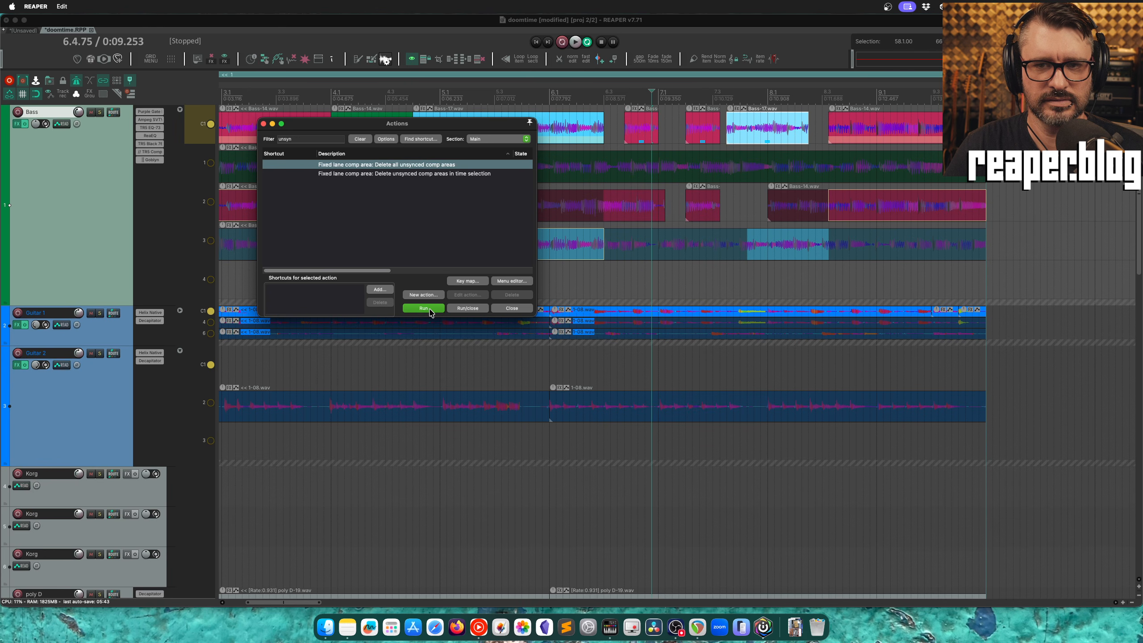
{"action": "key", "text": "Down"}
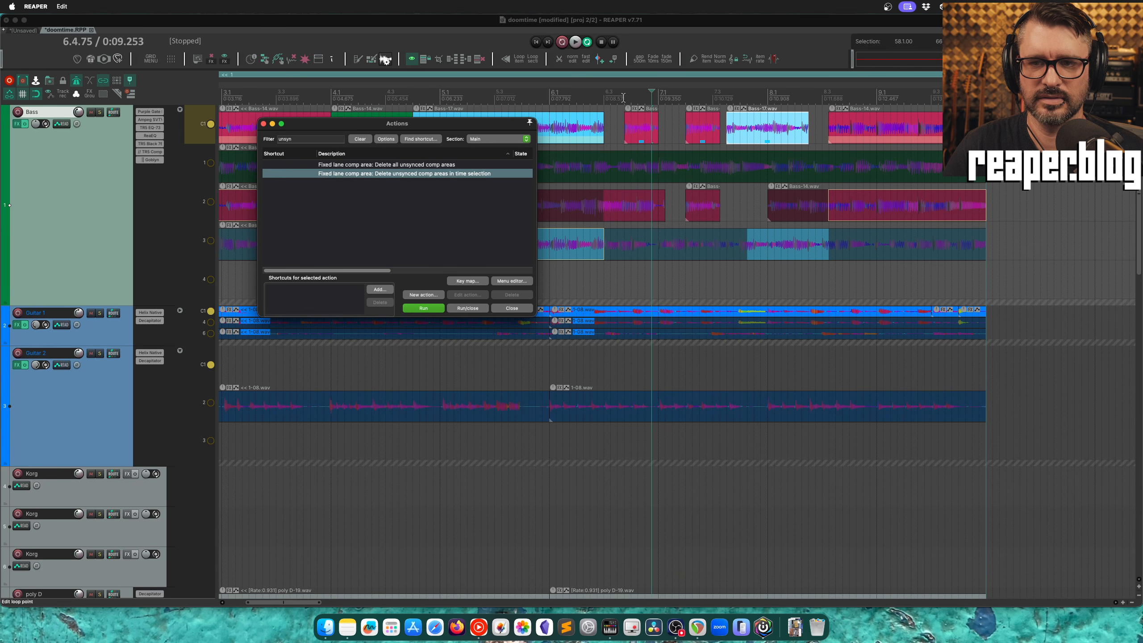
{"action": "left_click_drag", "start_coordinate": [623, 98], "coordinate": [761, 97]}
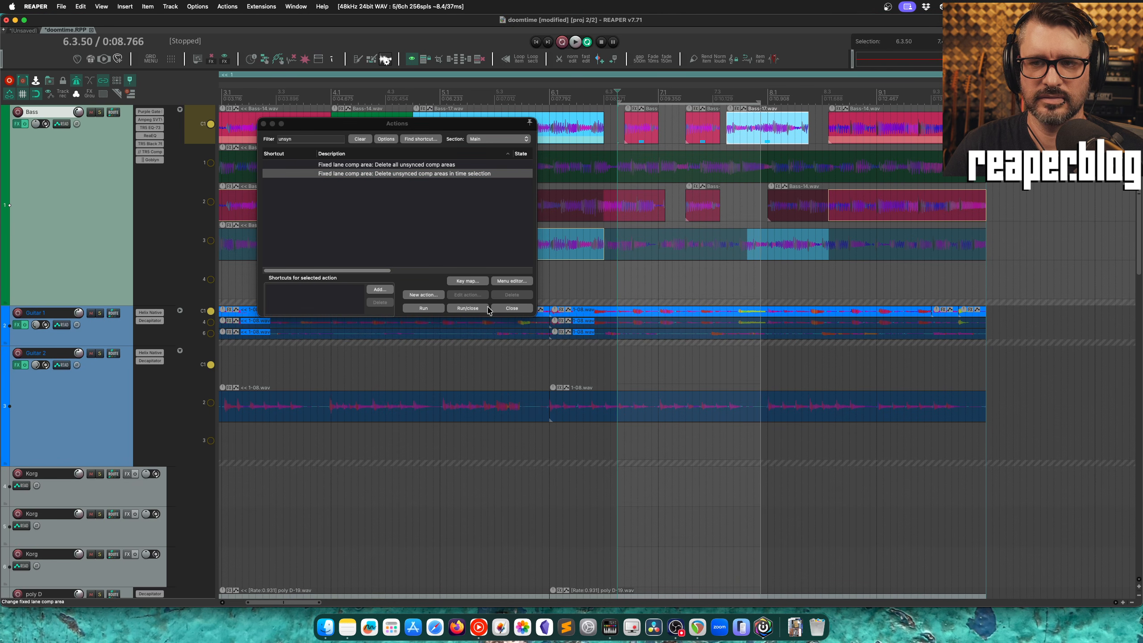
{"action": "left_click", "coordinate": [429, 309]}
{"action": "key", "text": "super+z"}
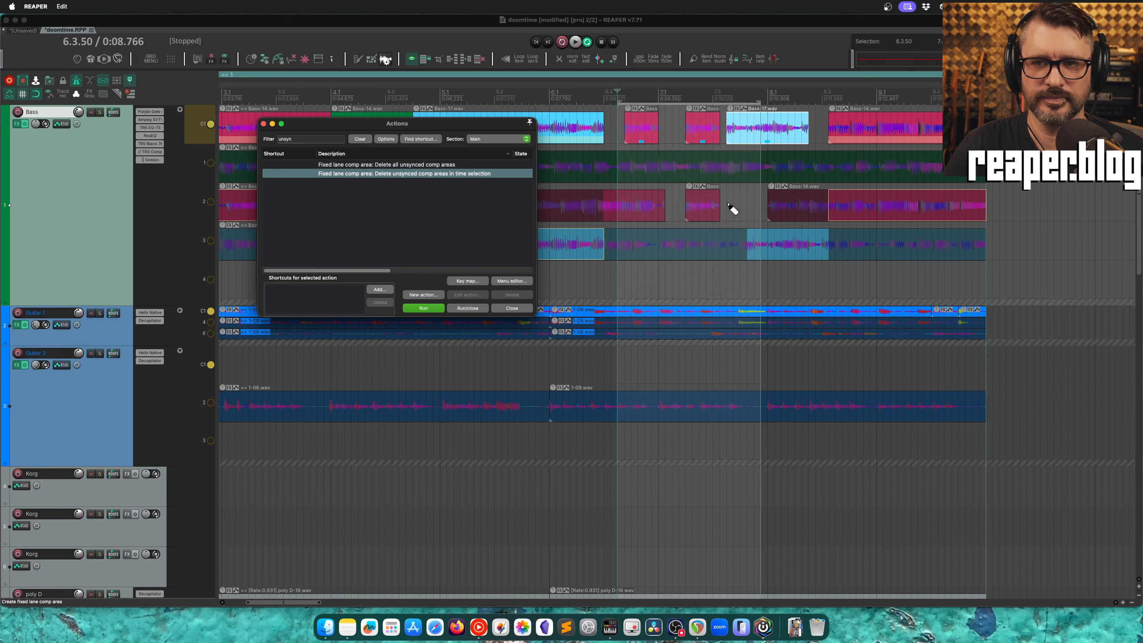
Move the first short pink comp-lane item slightly later, run Delete all unsynced comp areas, and close the action list
{"action": "left_click", "coordinate": [625, 180]}
{"action": "left_click_drag", "start_coordinate": [641, 135], "coordinate": [653, 134]}
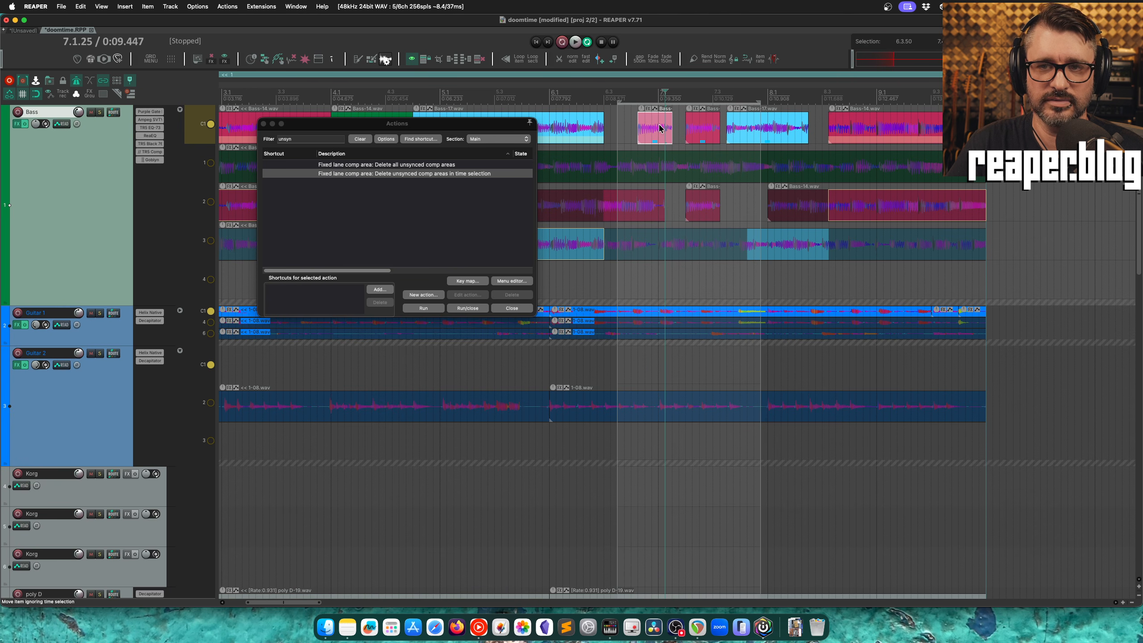
{"action": "left_click", "coordinate": [398, 175]}
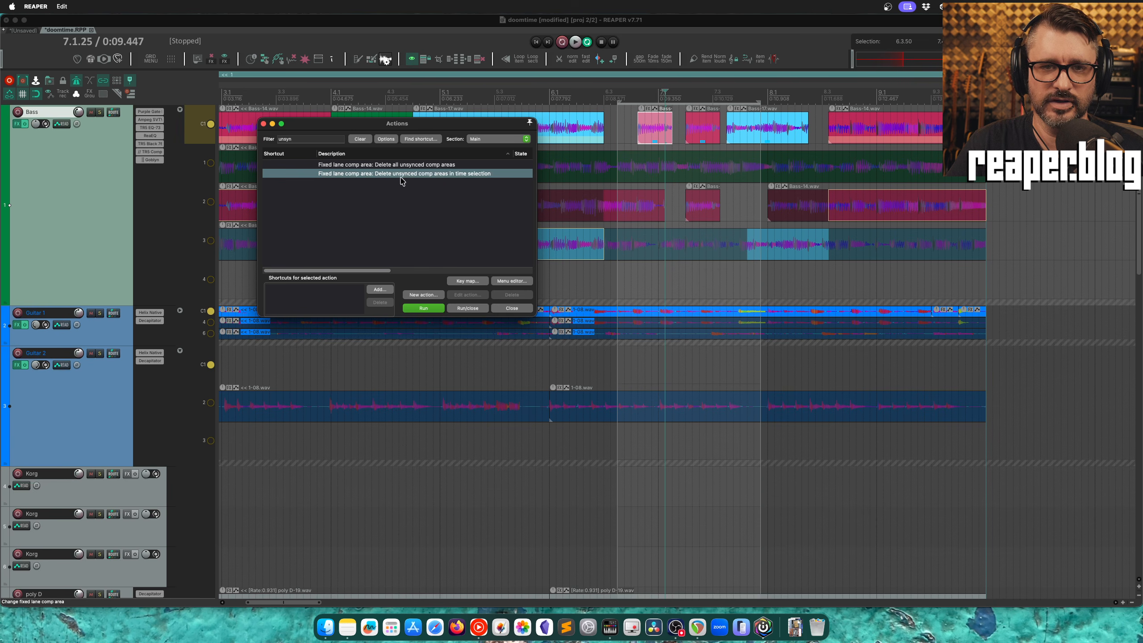
{"action": "key", "text": "Up"}
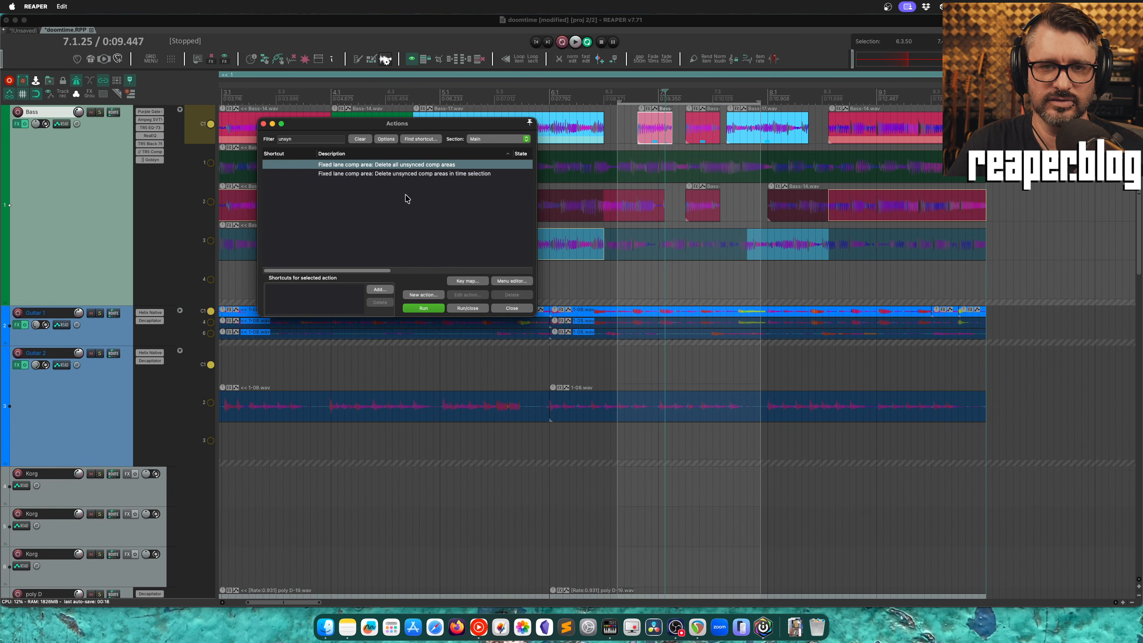
{"action": "left_click", "coordinate": [428, 310]}
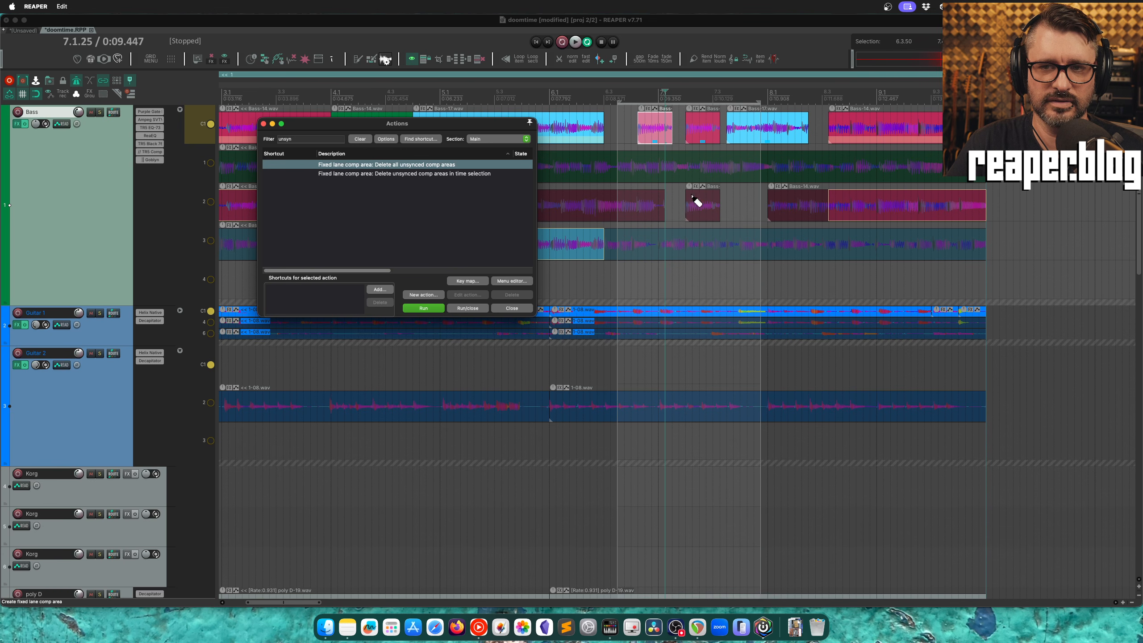
{"action": "key", "text": "Escape"}
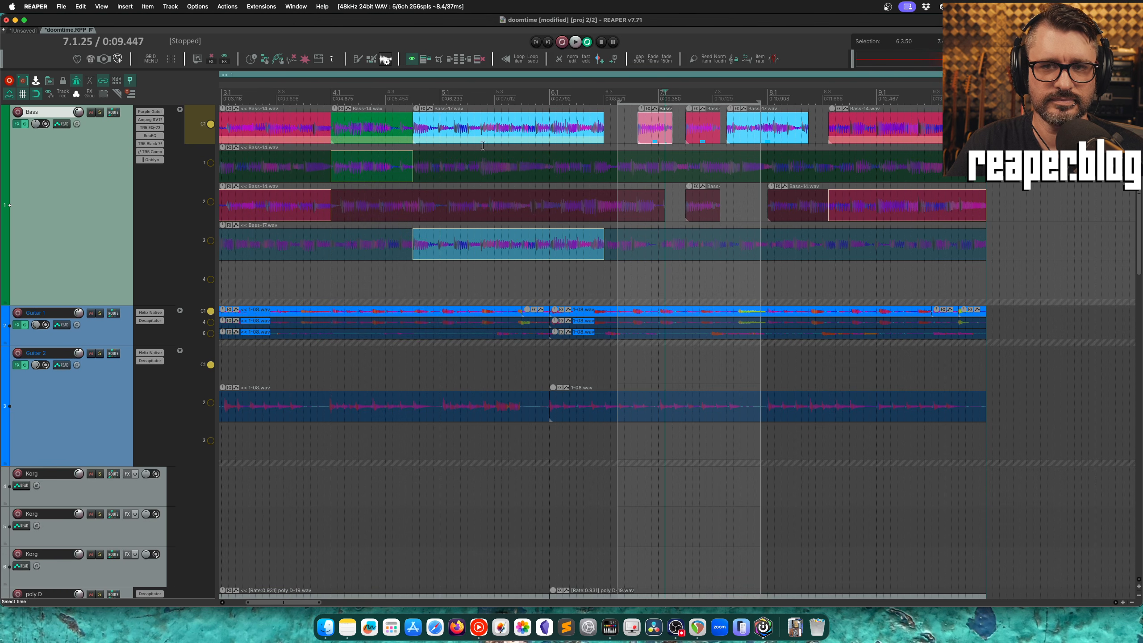
Discard the media item edits of the short comp-lane item at 7.1.00 and re-comp it from its source lane
{"action": "left_click", "coordinate": [659, 131]}
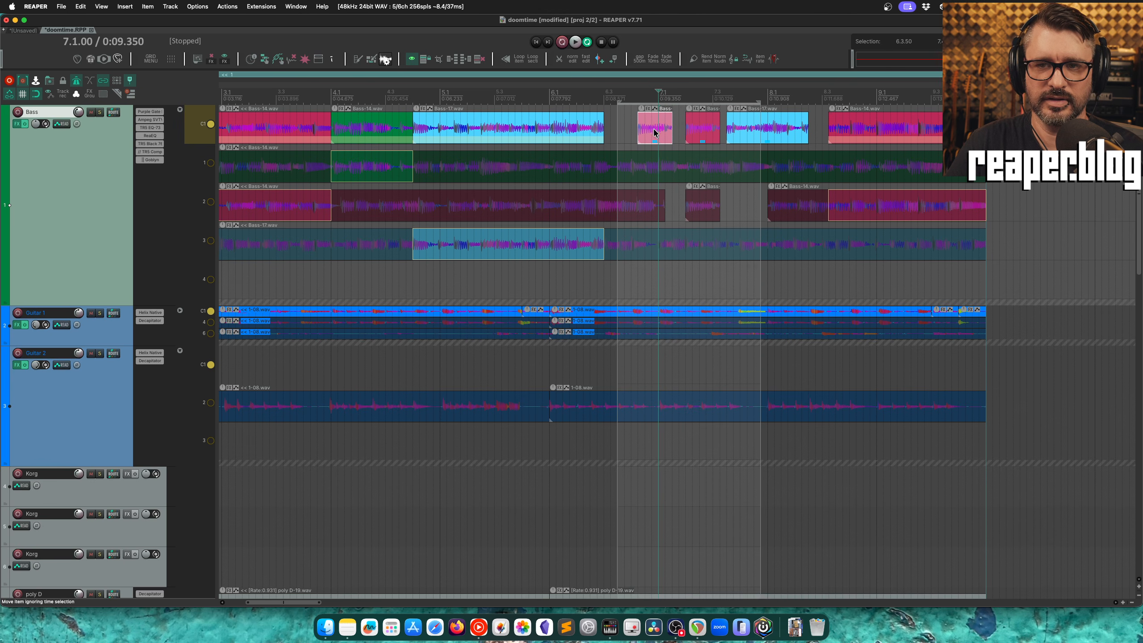
{"action": "right_click", "coordinate": [655, 141]}
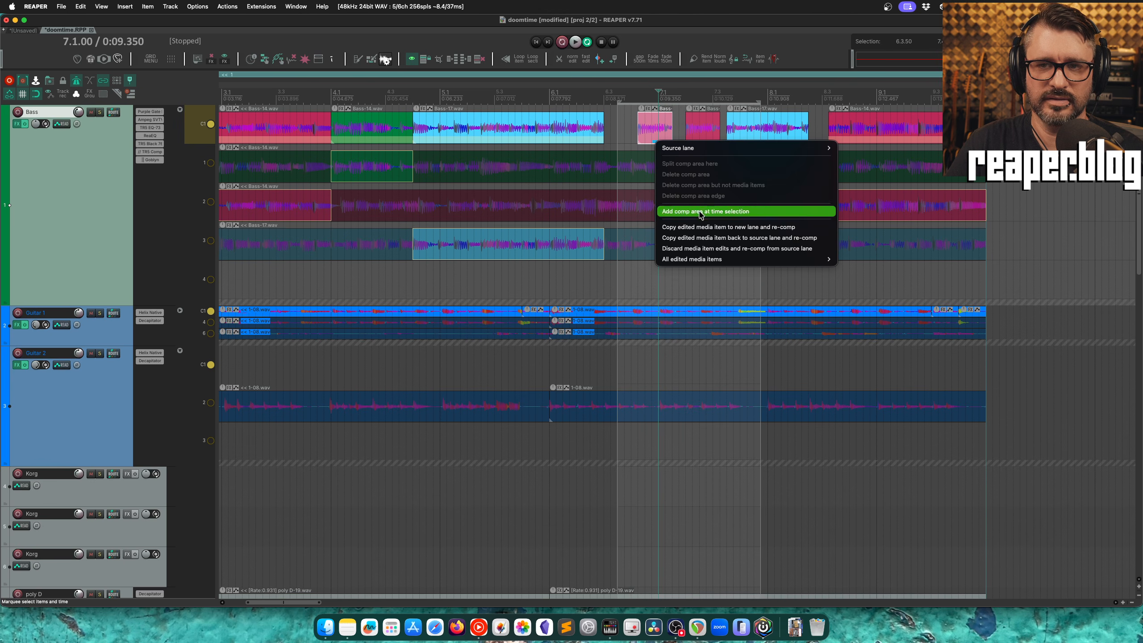
{"action": "mouse_move", "coordinate": [708, 262]}
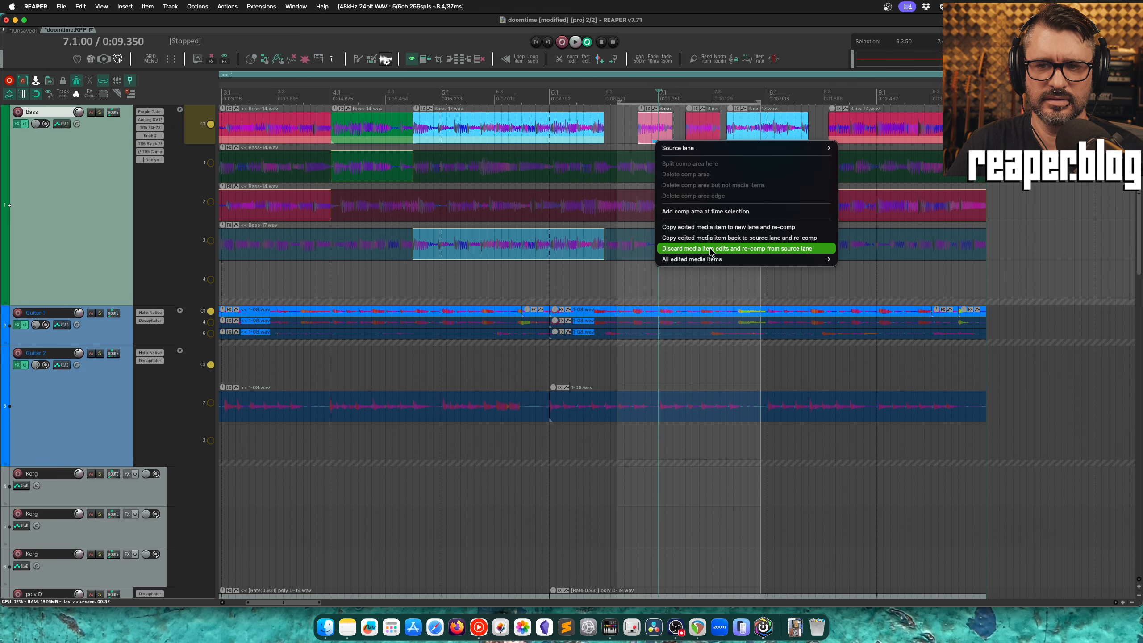
{"action": "left_click", "coordinate": [711, 252]}
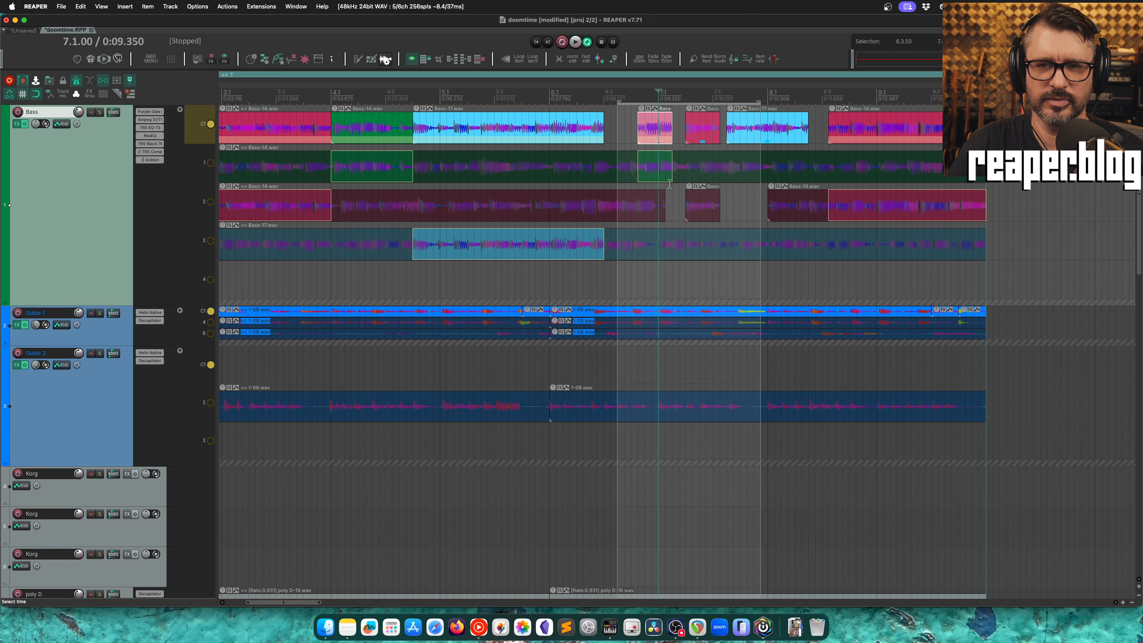
Re-comp the short Bass comp area near 7.1.00 from the Bass-17 lane
{"action": "left_click_drag", "start_coordinate": [645, 205], "coordinate": [699, 243]}
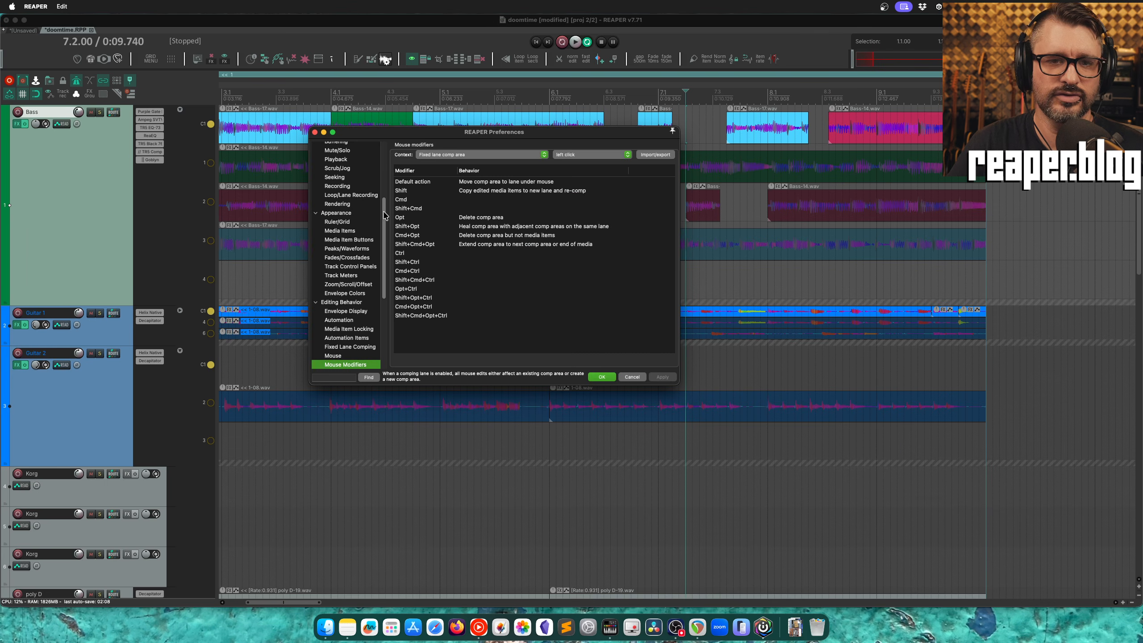
In the Plug-ins preferences, enable Only allow one FX floating at a time together with One per track, and accept the preferences
{"action": "scroll", "coordinate": [360, 224], "scroll_direction": "down", "scroll_amount": 5}
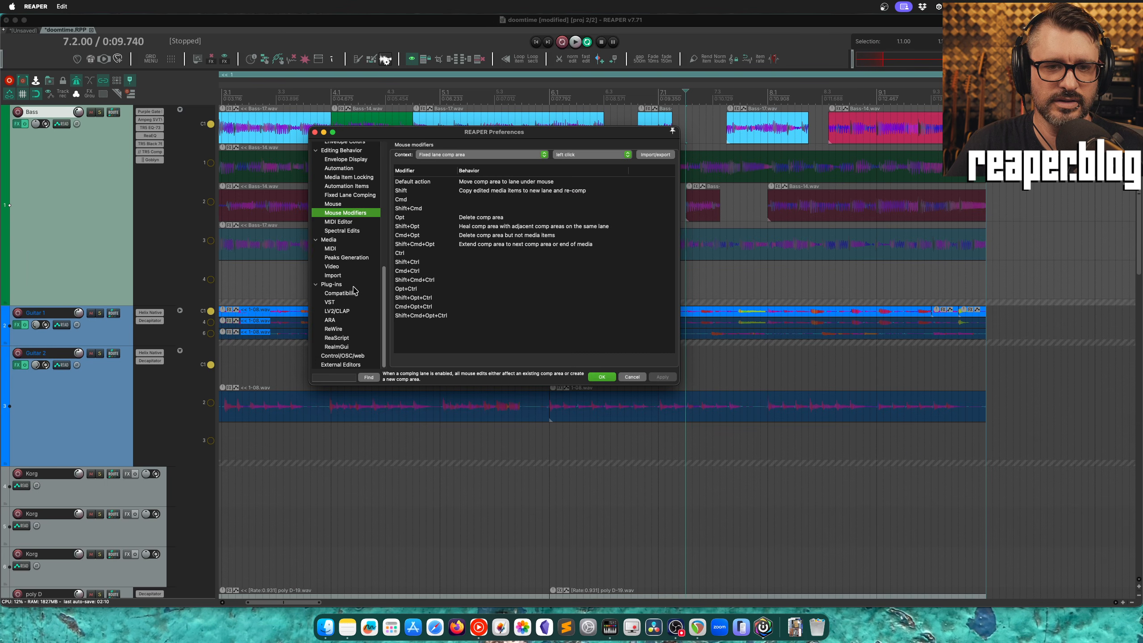
{"action": "left_click", "coordinate": [333, 284]}
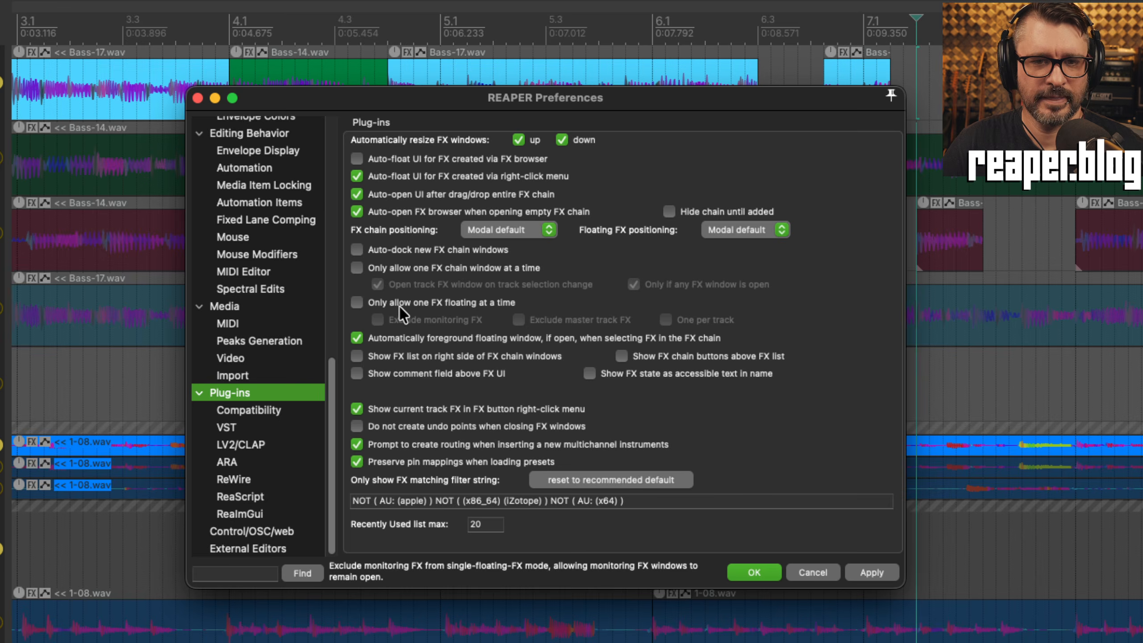
{"action": "left_click", "coordinate": [427, 237]}
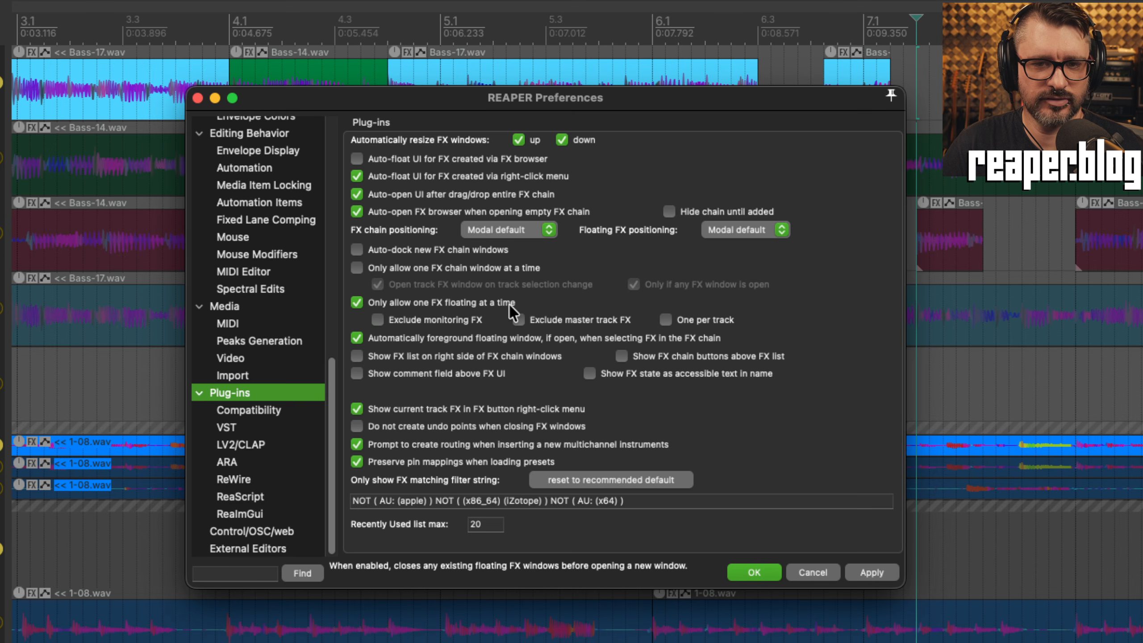
{"action": "left_click", "coordinate": [444, 321]}
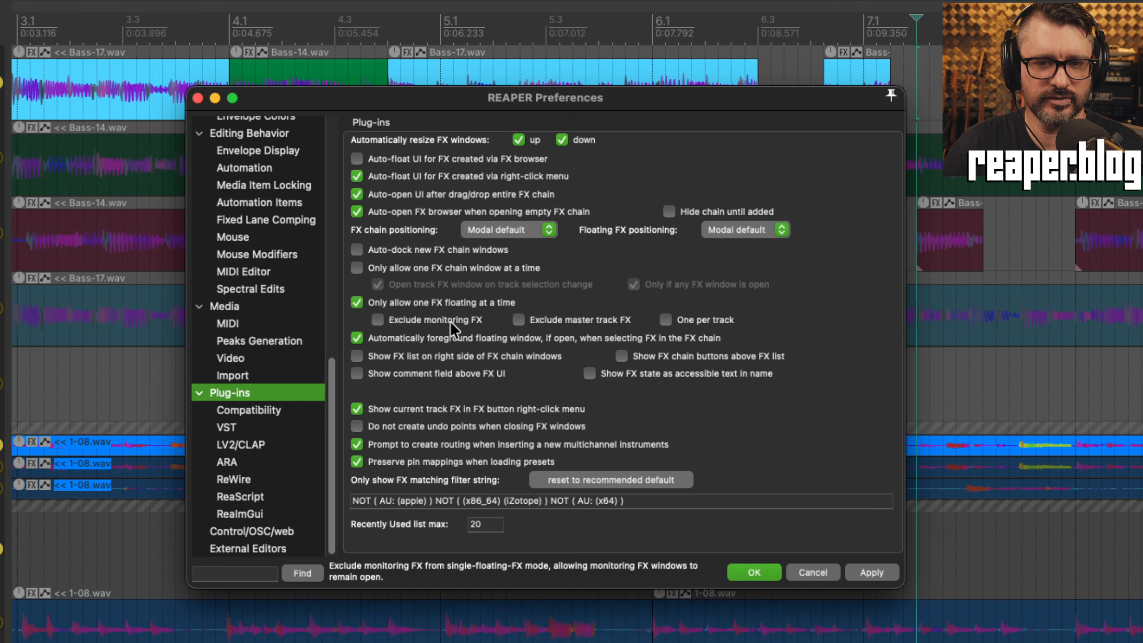
{"action": "left_click", "coordinate": [534, 319]}
{"action": "left_click", "coordinate": [667, 321]}
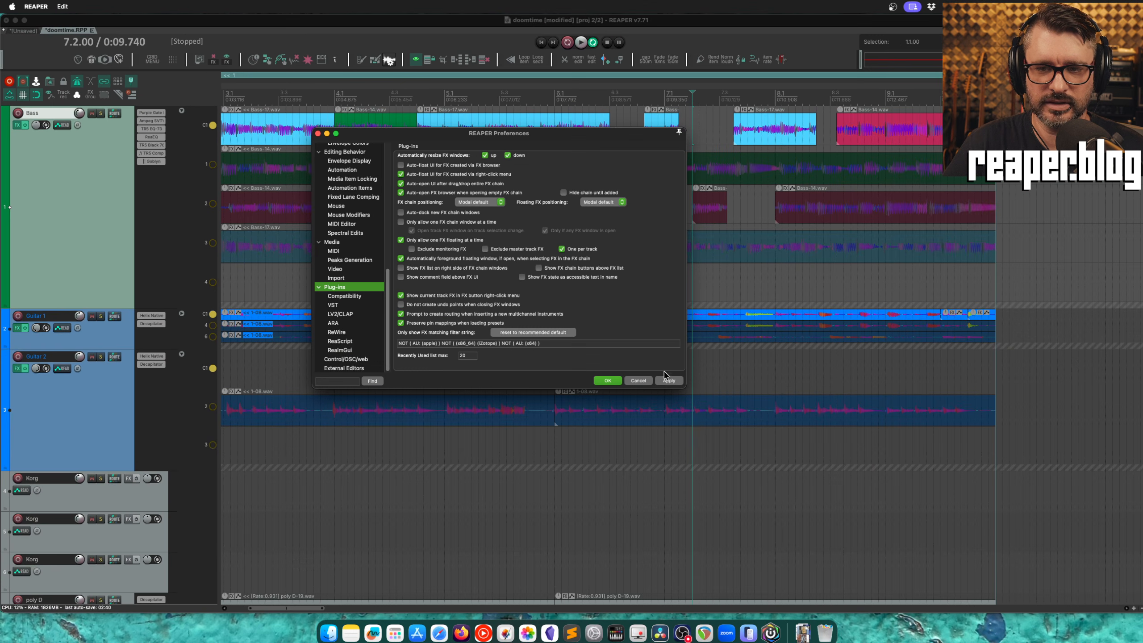
{"action": "left_click", "coordinate": [668, 380]}
{"action": "left_click", "coordinate": [608, 381]}
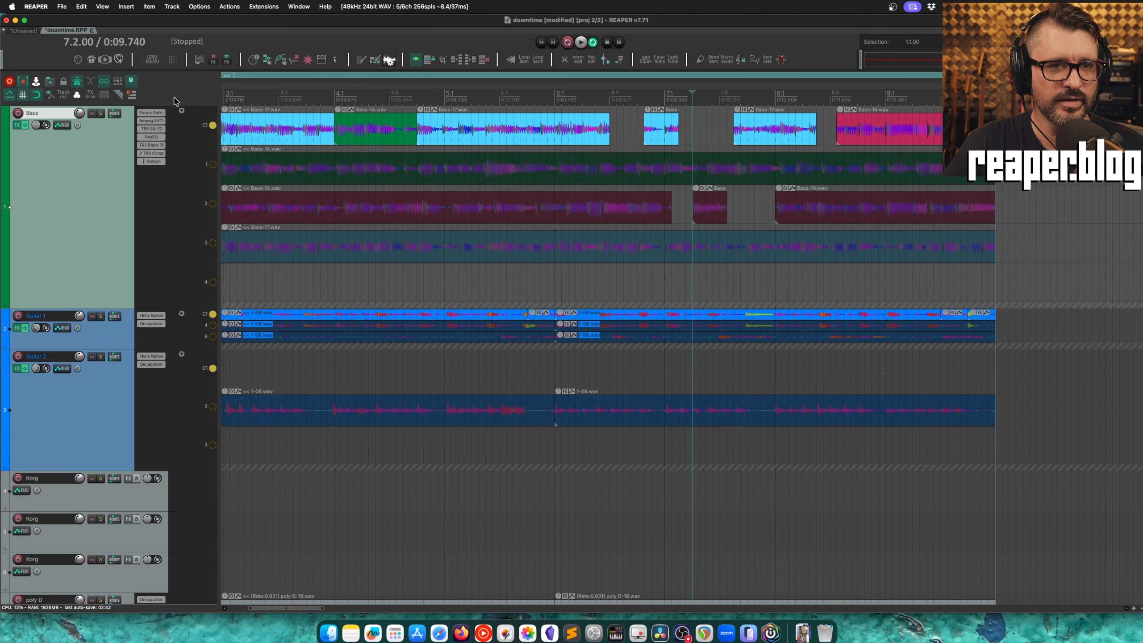
Float the Bass track's Purple Gate, EQ-73, Comprexxor and Goblyn windows in turn, moving the floating position over the arrange area
{"action": "left_click", "coordinate": [147, 116]}
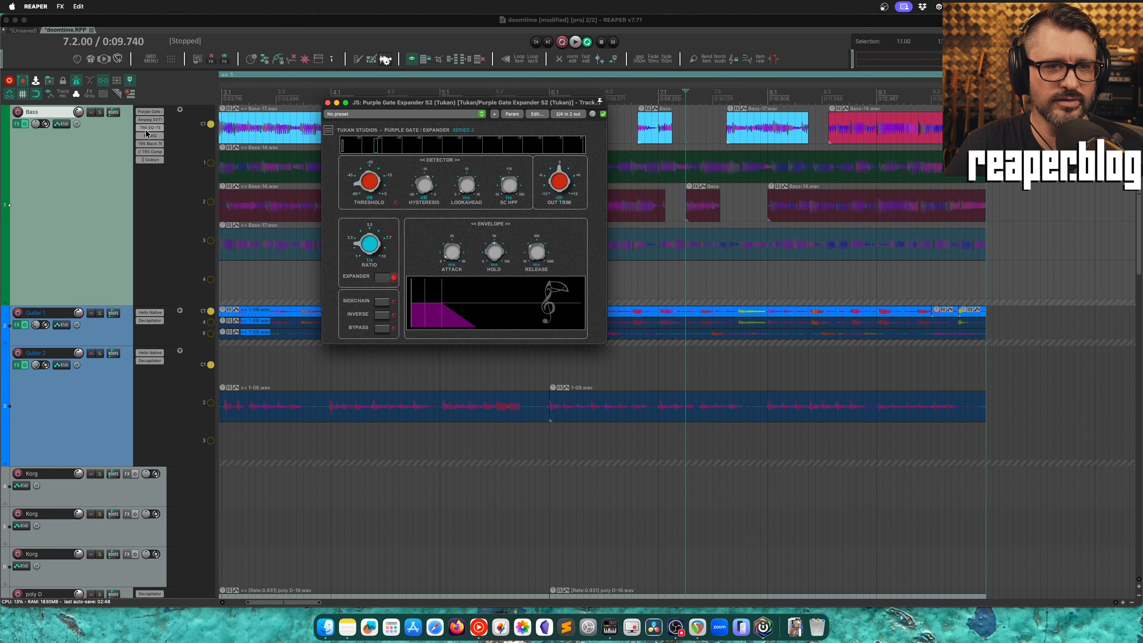
{"action": "left_click", "coordinate": [147, 128]}
{"action": "left_click_drag", "start_coordinate": [406, 107], "coordinate": [571, 203]}
{"action": "left_click", "coordinate": [151, 152]}
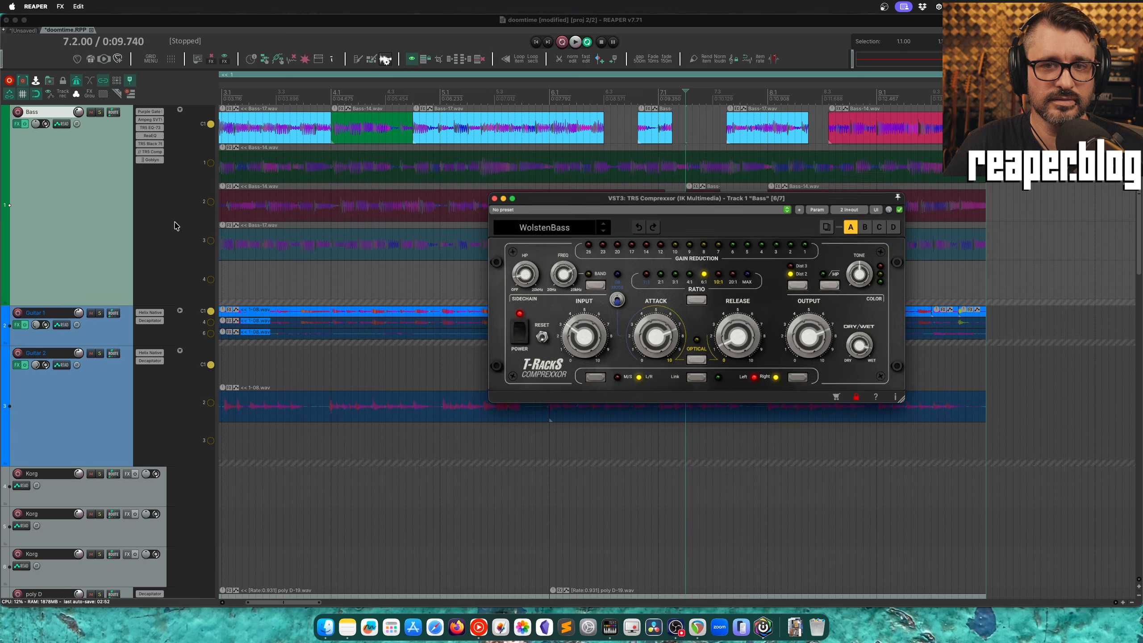
{"action": "left_click", "coordinate": [151, 159]}
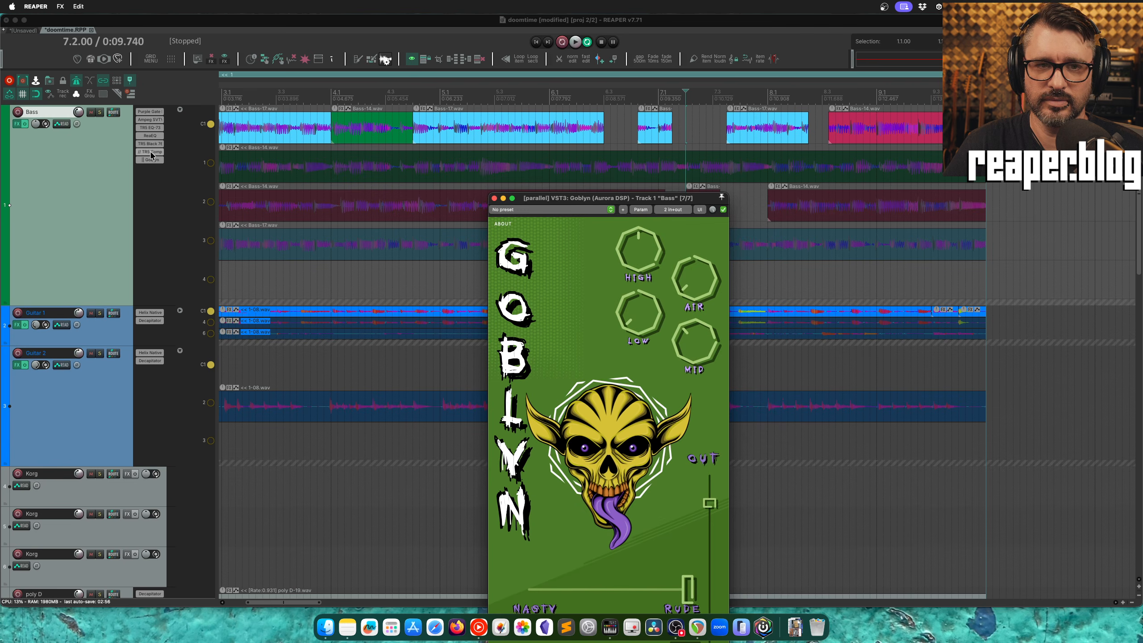
Switch the Bass track's floating FX window through Comprexxor, Black 76, ReaEQ and EQ-73, closing the last one
{"action": "left_click", "coordinate": [152, 154]}
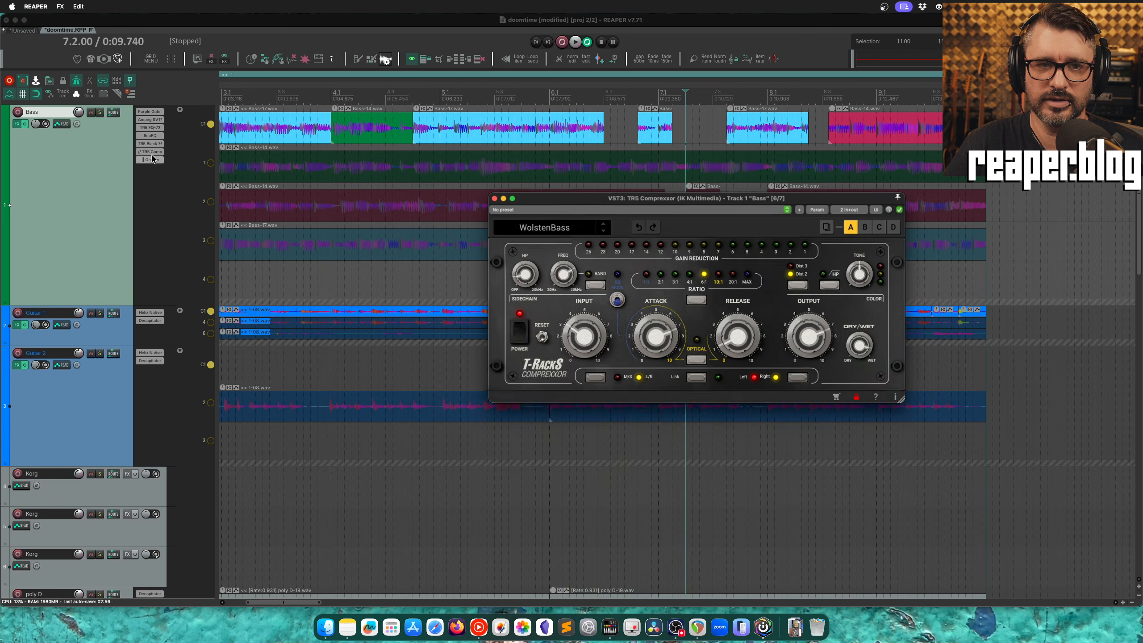
{"action": "left_click", "coordinate": [151, 144]}
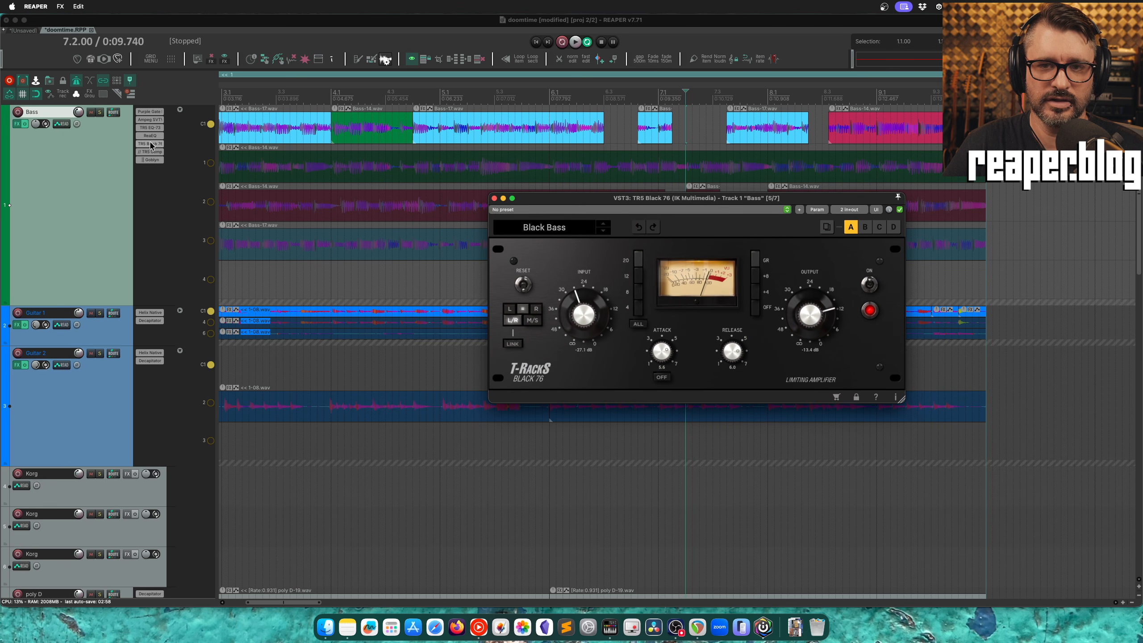
{"action": "left_click", "coordinate": [150, 135]}
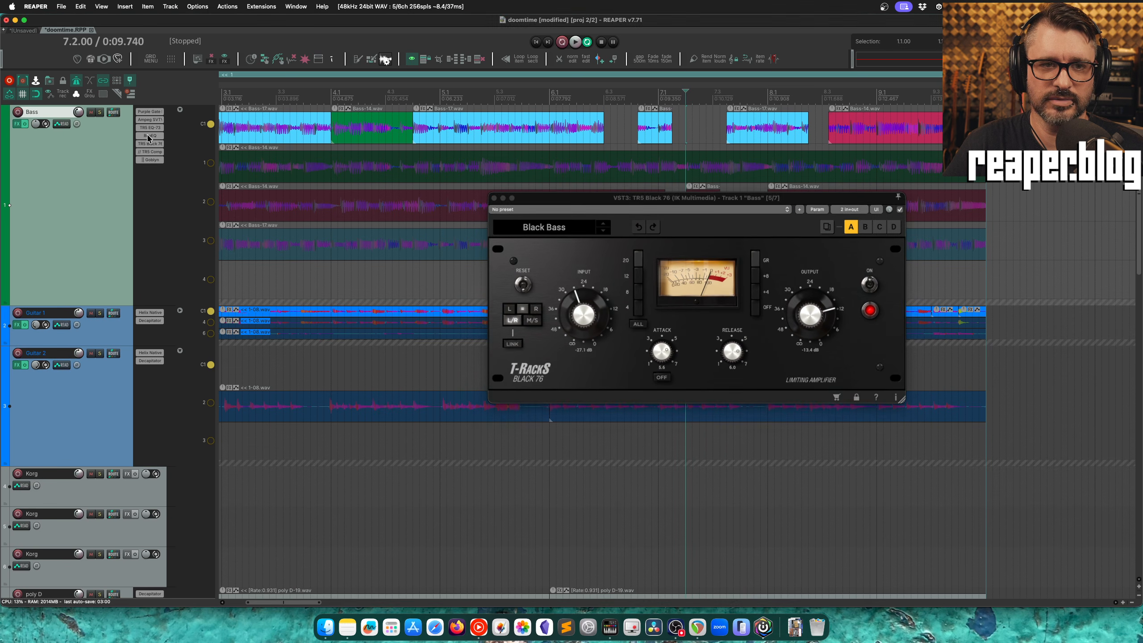
{"action": "left_click", "coordinate": [150, 135]}
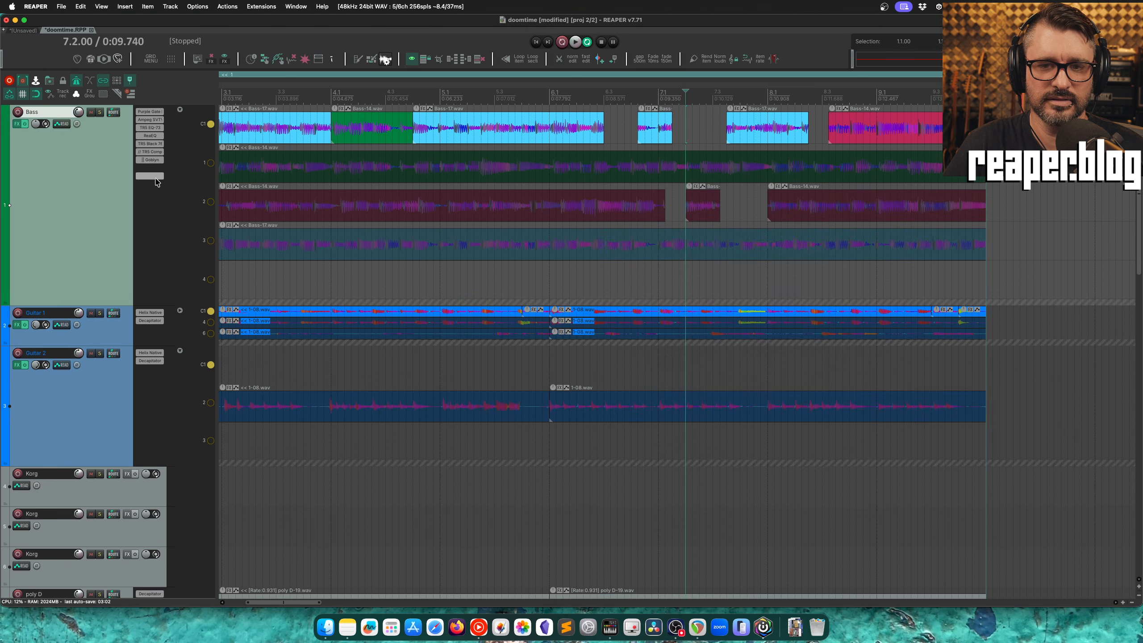
{"action": "left_click", "coordinate": [150, 128]}
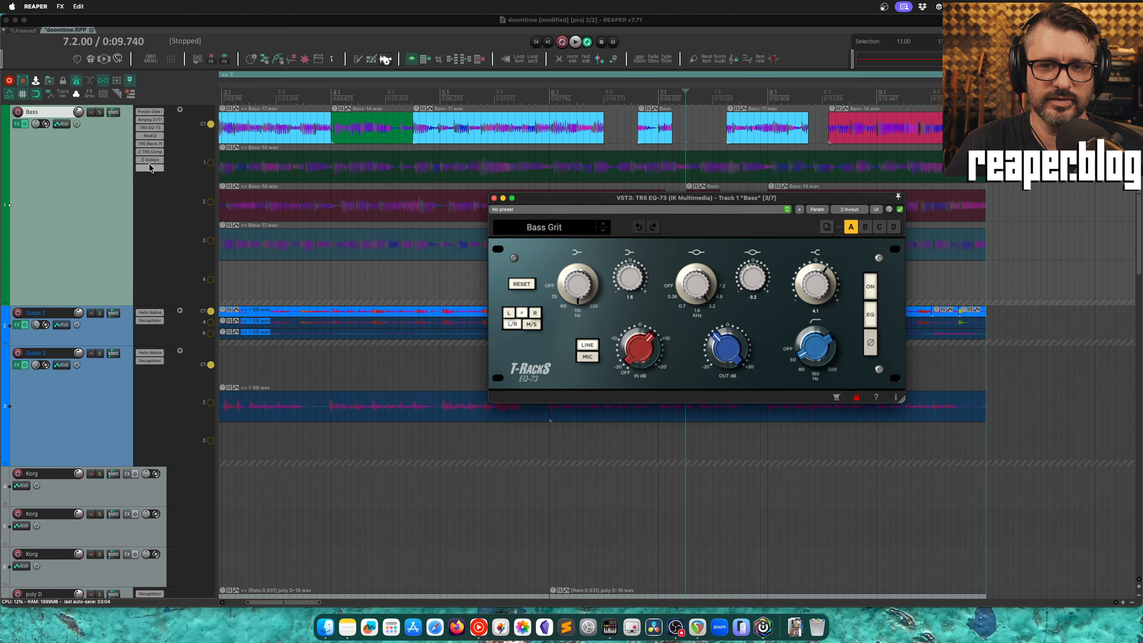
{"action": "left_click", "coordinate": [151, 128]}
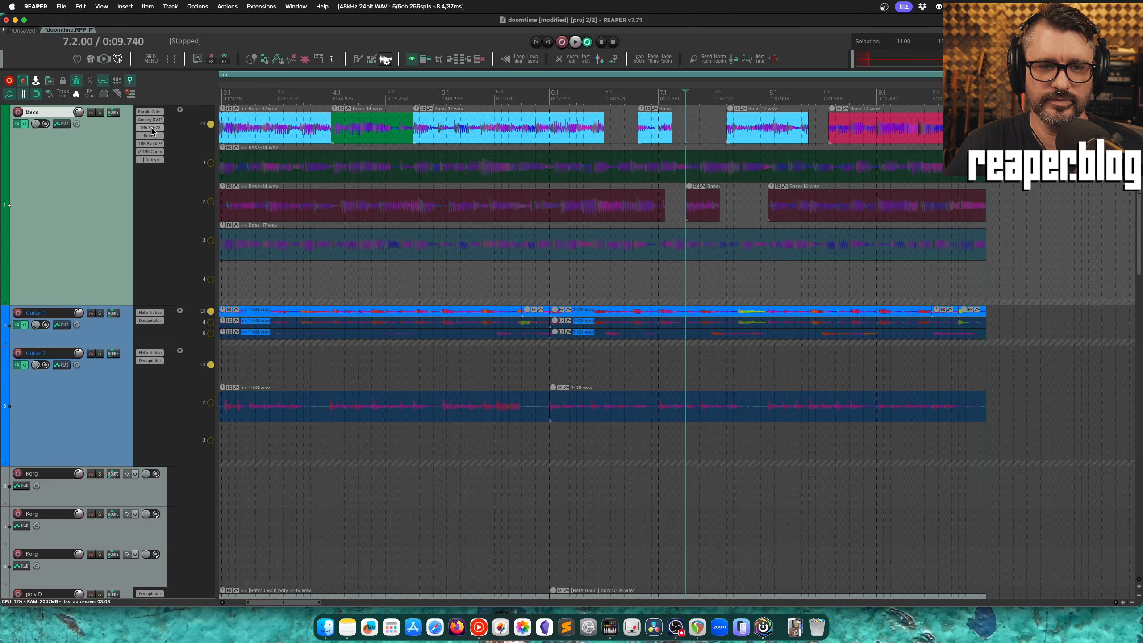
Float Decapitator from both Guitar 1 and Guitar 2, and move the floating windows apart over the arrange area
{"action": "left_click", "coordinate": [150, 320]}
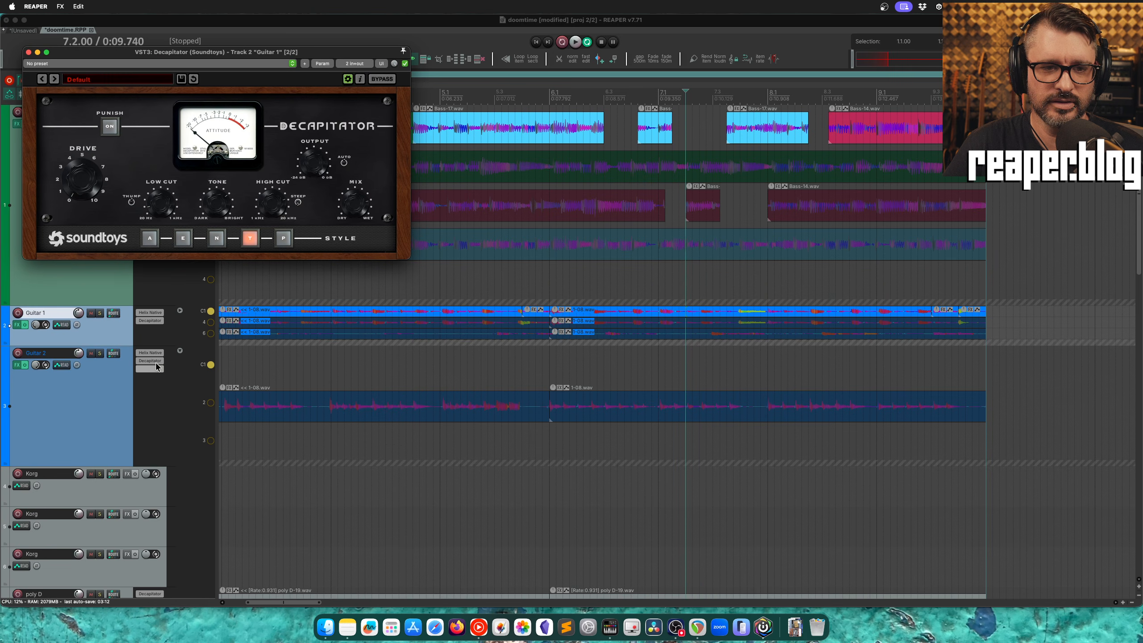
{"action": "left_click", "coordinate": [150, 361]}
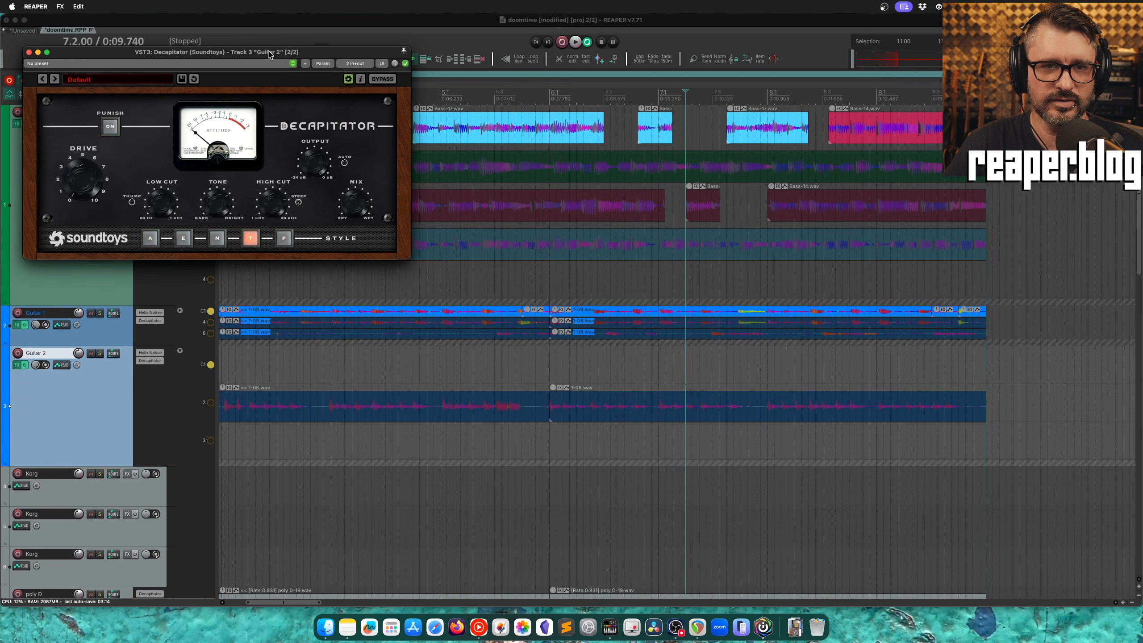
{"action": "left_click_drag", "start_coordinate": [270, 54], "coordinate": [539, 198]}
{"action": "left_click_drag", "start_coordinate": [447, 174], "coordinate": [458, 260]}
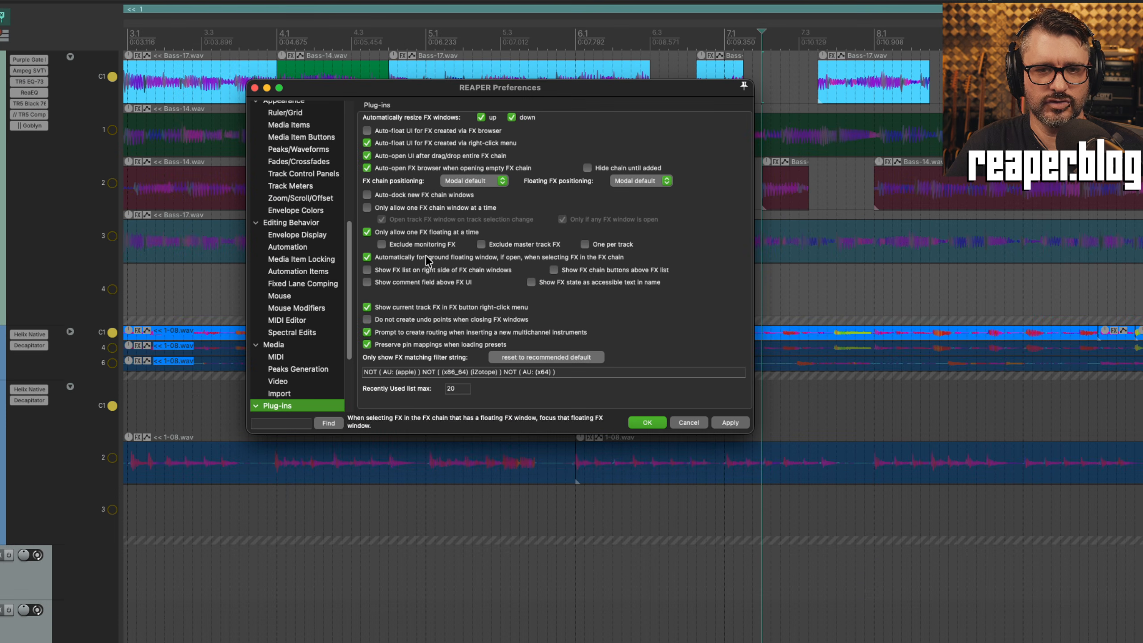
Accept the preferences with Exclude monitoring FX enabled, and float the Loudness Meter, Global Sampler and Border Guide from the monitoring FX chain
{"action": "left_click", "coordinate": [646, 424]}
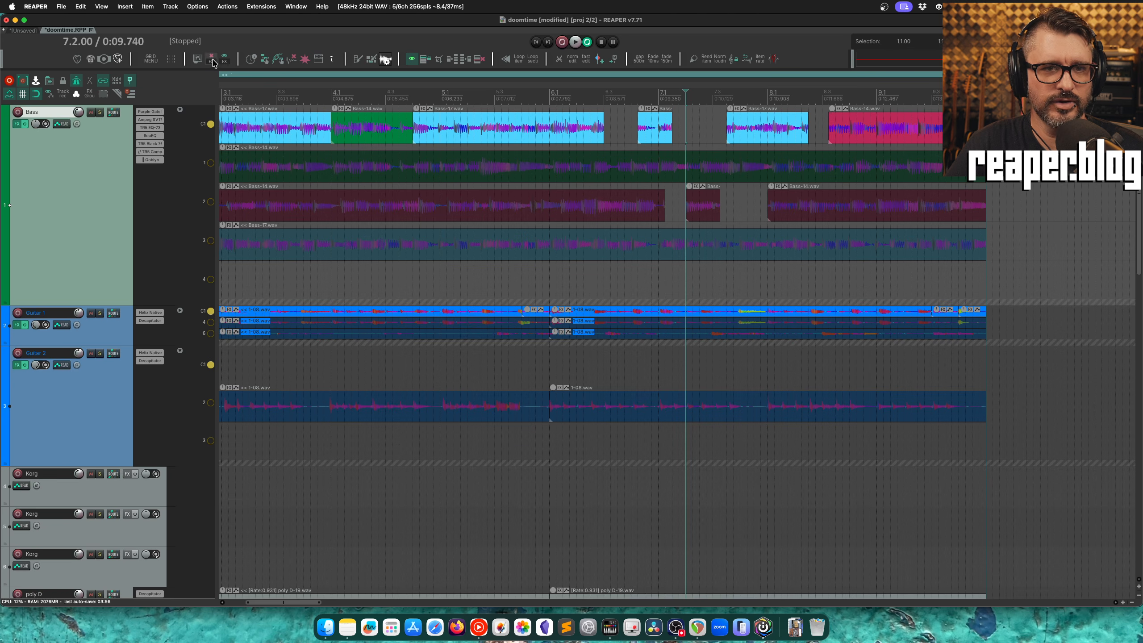
{"action": "left_click", "coordinate": [212, 60]}
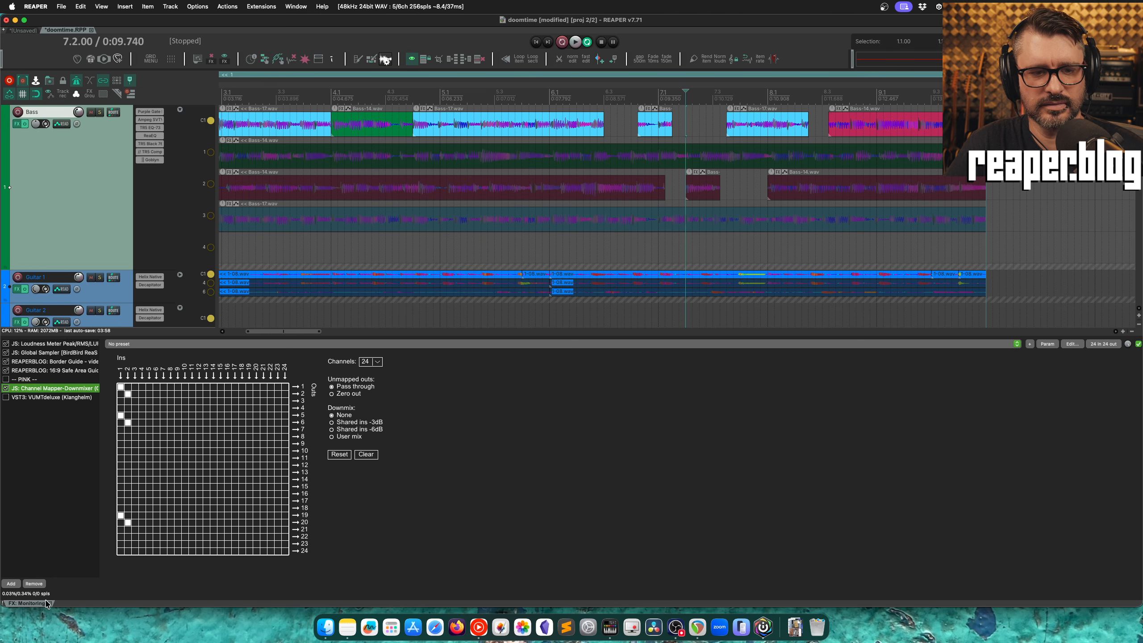
{"action": "double_click", "coordinate": [53, 346]}
{"action": "double_click", "coordinate": [52, 353]}
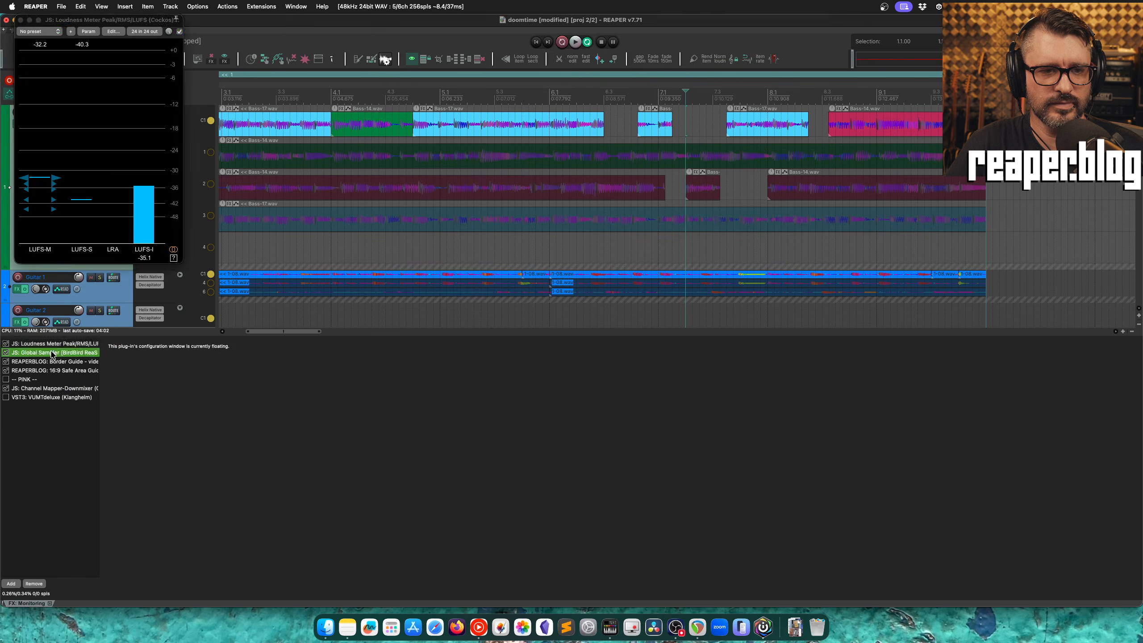
{"action": "double_click", "coordinate": [52, 361]}
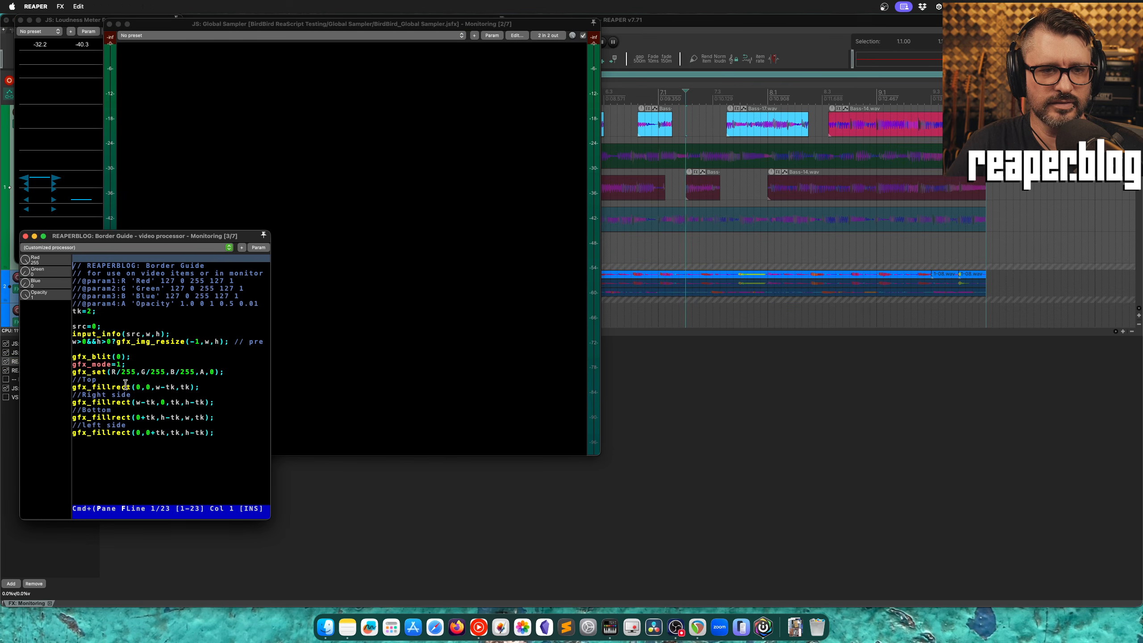
Disable Exclude monitoring FX in the Plug-ins preferences, then apply and accept the change
{"action": "key", "text": "super+comma"}
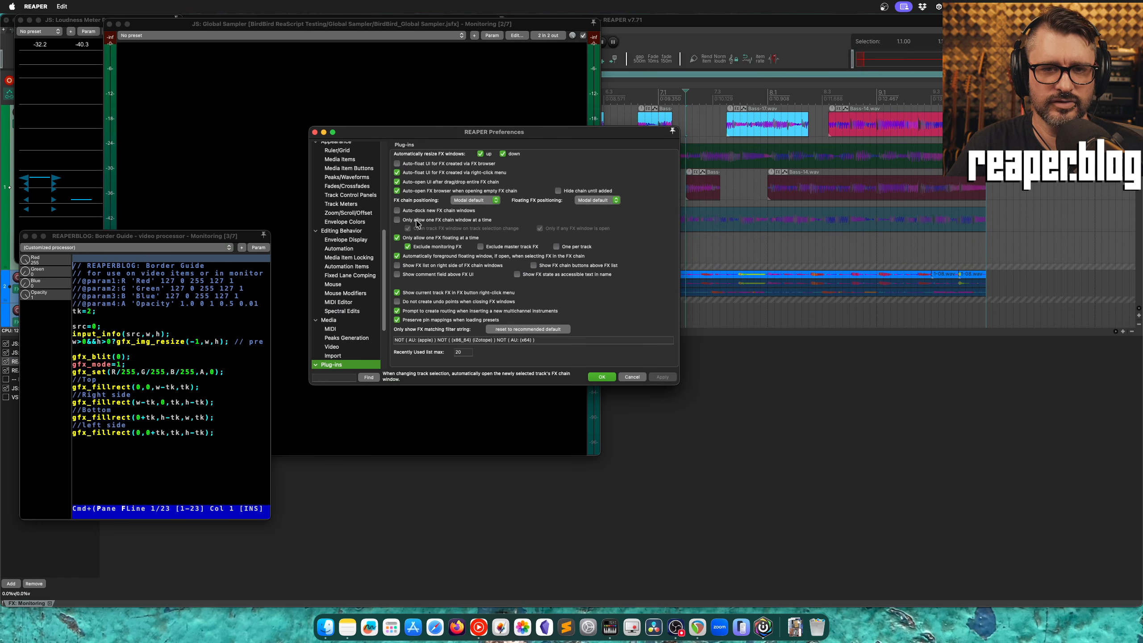
{"action": "left_click", "coordinate": [408, 247]}
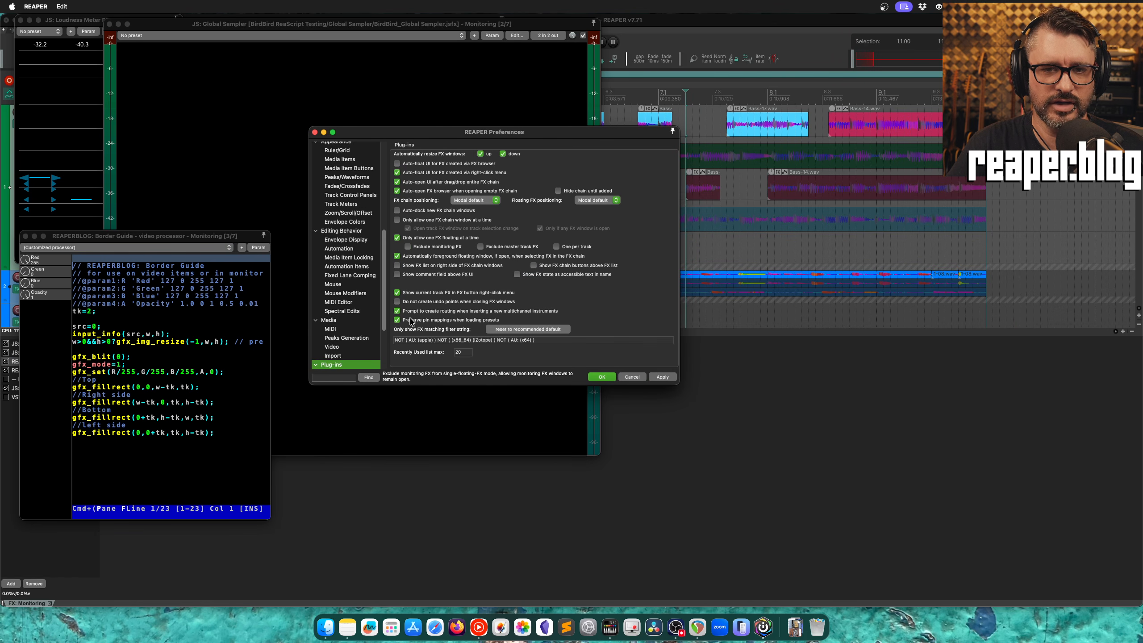
{"action": "left_click", "coordinate": [662, 378]}
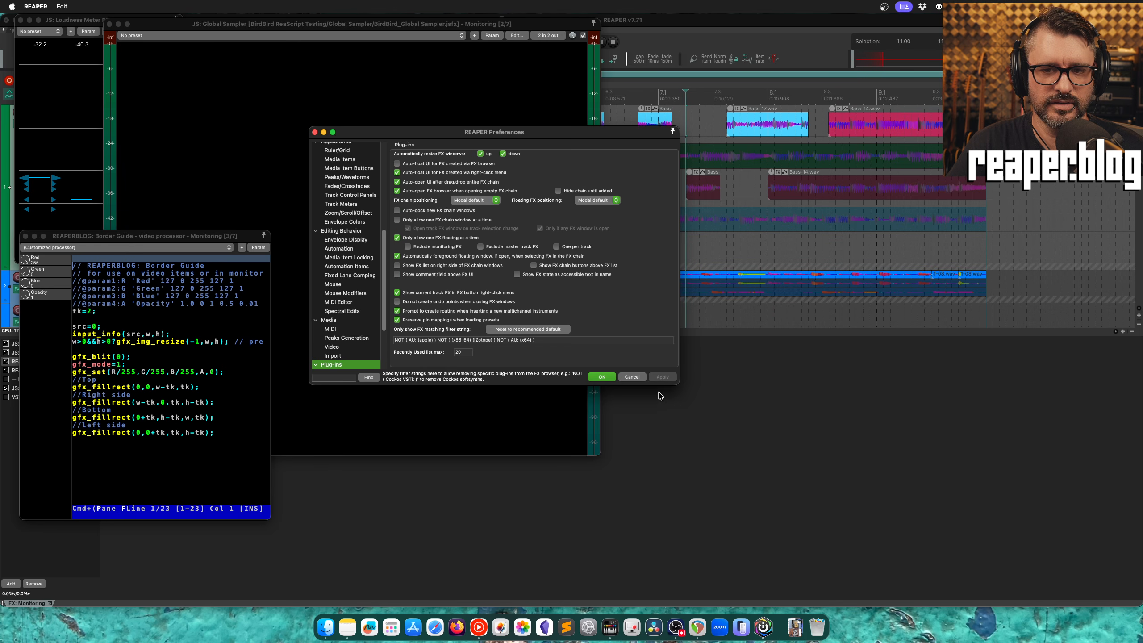
{"action": "left_click", "coordinate": [602, 378]}
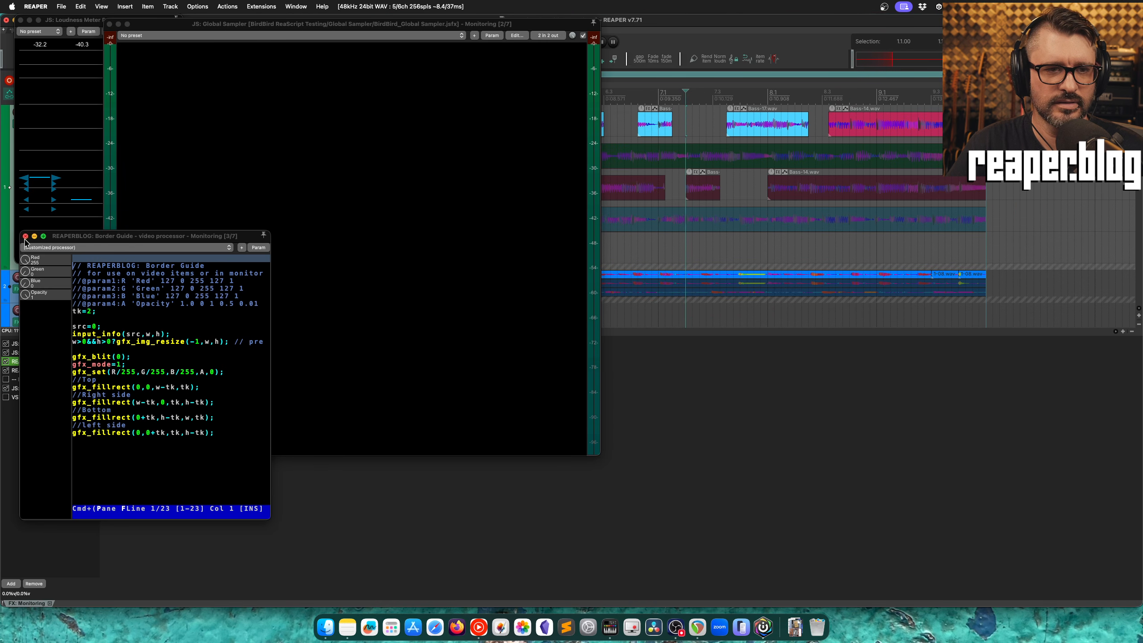
Float the 16:9 Safe Area Guide and Border Guide monitoring FX in turn, then return Border Guide to its chain and hide the docker
{"action": "left_click_drag", "start_coordinate": [91, 236], "coordinate": [300, 237]}
{"action": "left_click", "coordinate": [58, 371]}
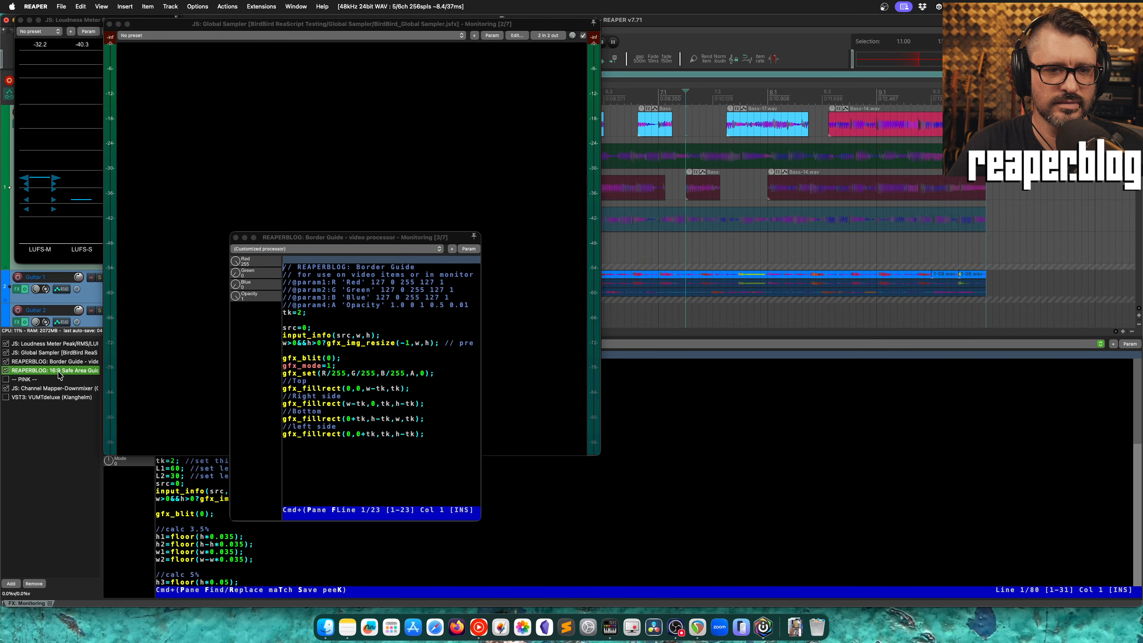
{"action": "double_click", "coordinate": [59, 373]}
{"action": "left_click", "coordinate": [53, 380]}
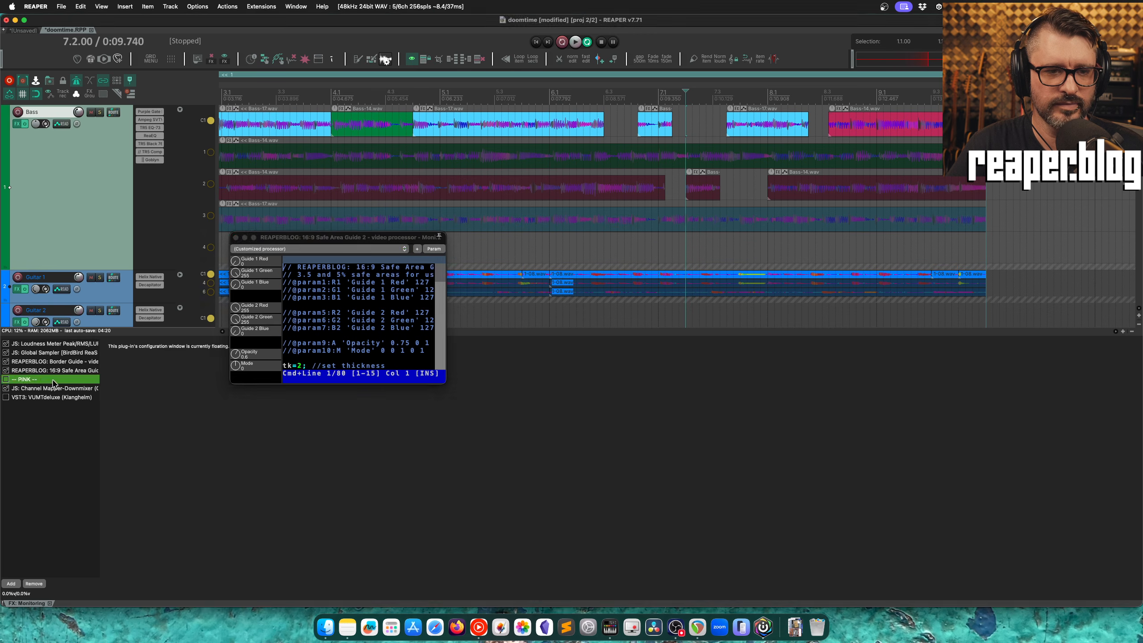
{"action": "double_click", "coordinate": [61, 361]}
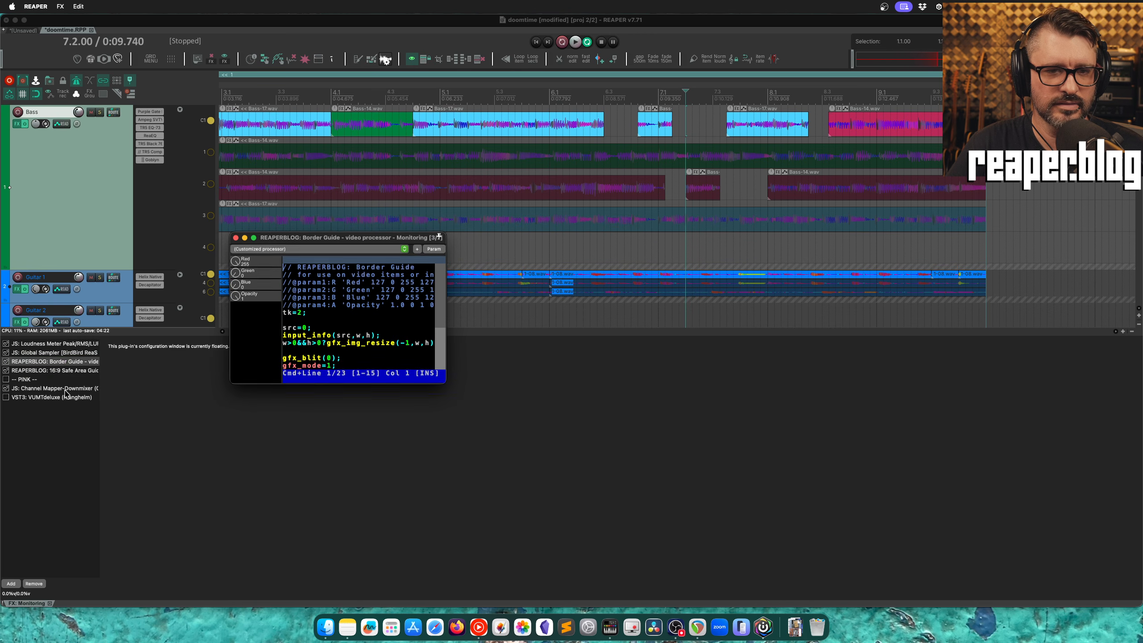
{"action": "double_click", "coordinate": [63, 363]}
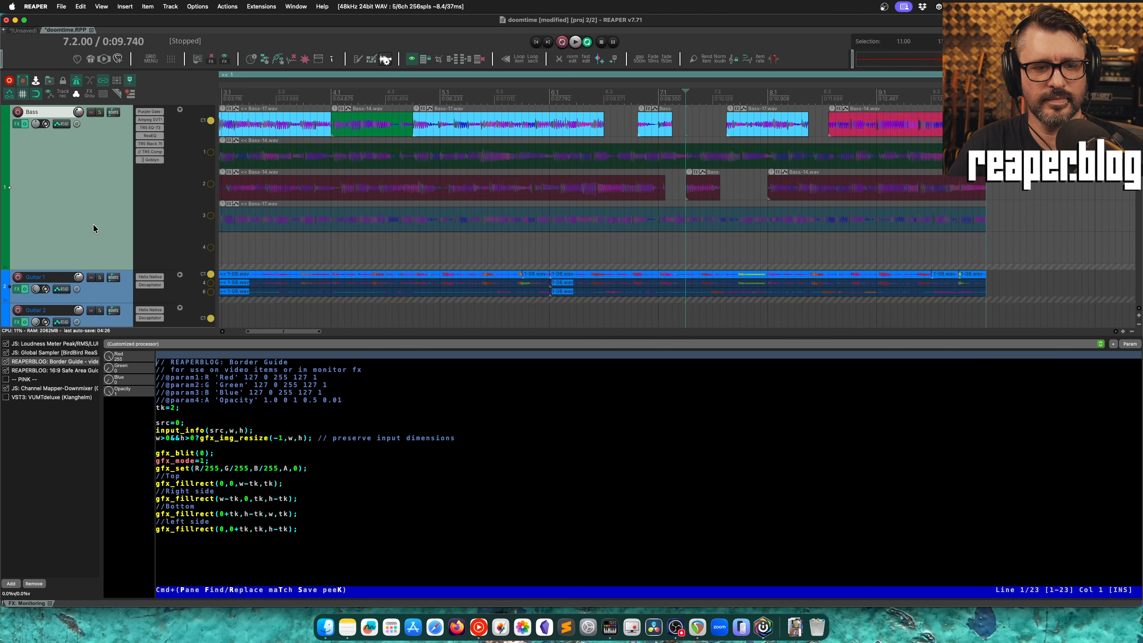
{"action": "key", "text": "alt+super+d"}
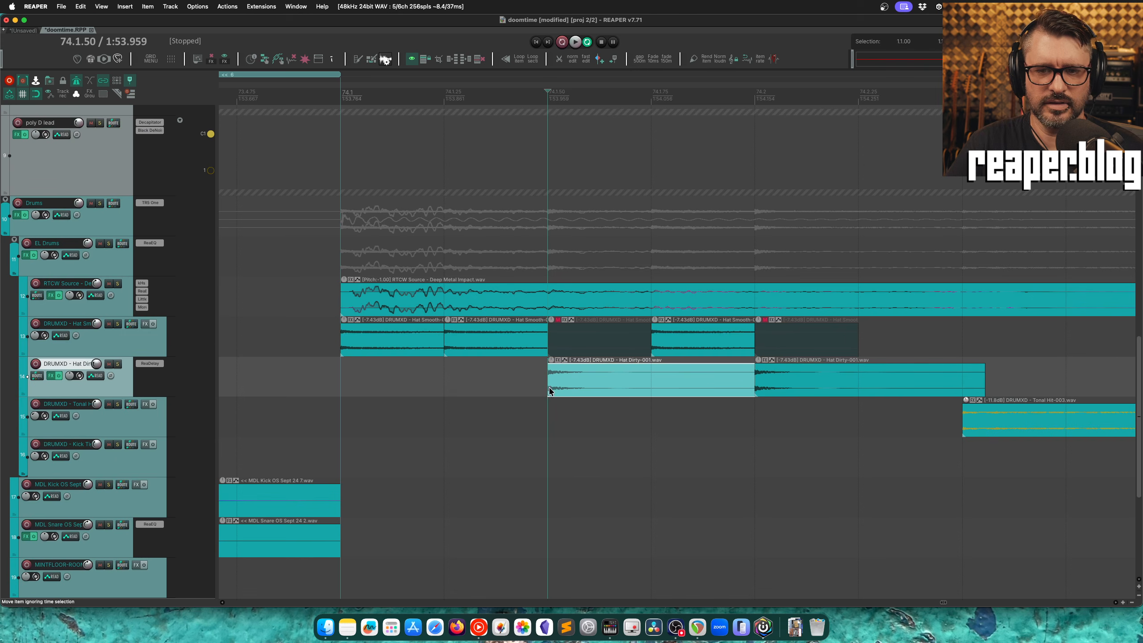
Add ReaDelay from the Delay category as an item FX on the Hat Dirty item at 74.1.50
{"action": "right_click", "coordinate": [558, 360]}
{"action": "mouse_move", "coordinate": [565, 358]}
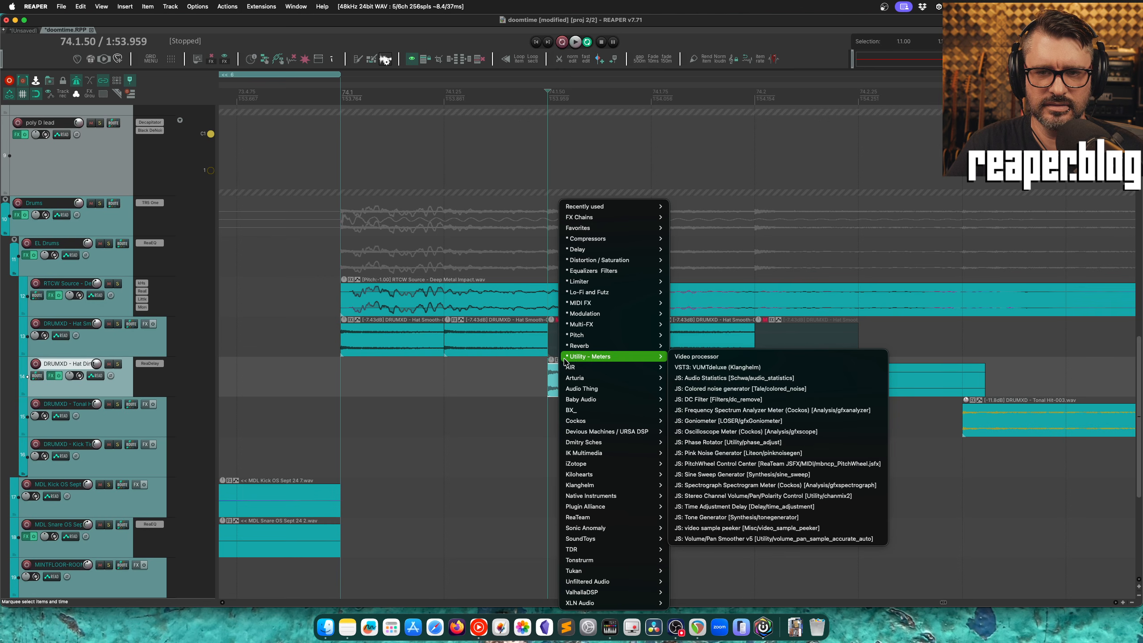
{"action": "mouse_move", "coordinate": [602, 255]}
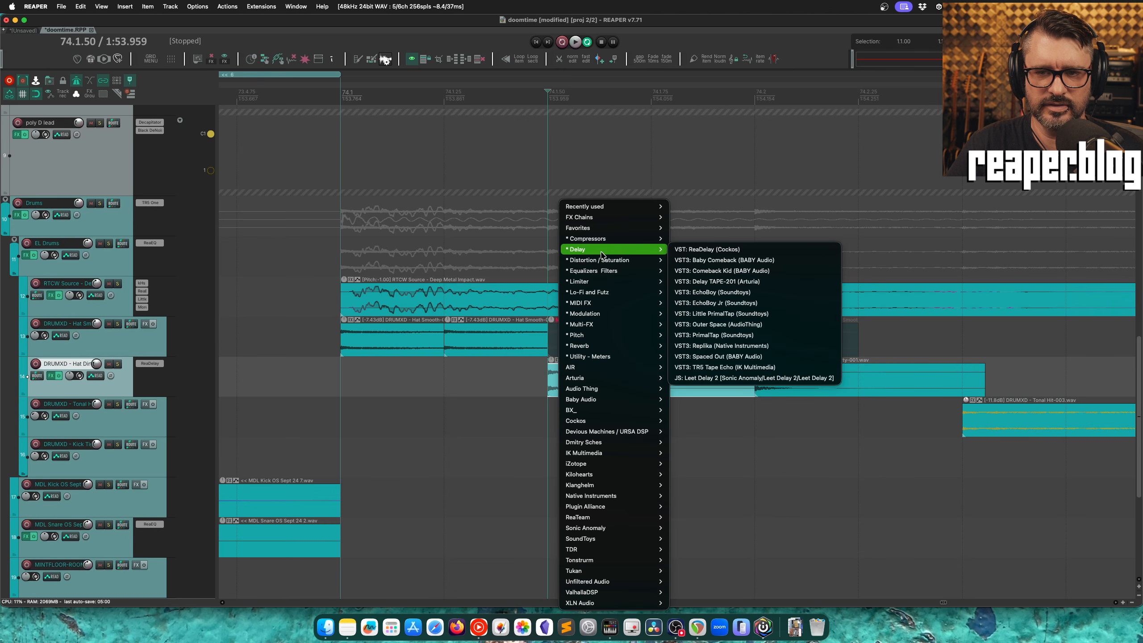
{"action": "left_click", "coordinate": [706, 249]}
Copy the ReaDelay item FX from the Hat Dirty item at 74.1.50 onto the Hat Dirty item at 74.2, then undo the copy
{"action": "left_click", "coordinate": [559, 365]}
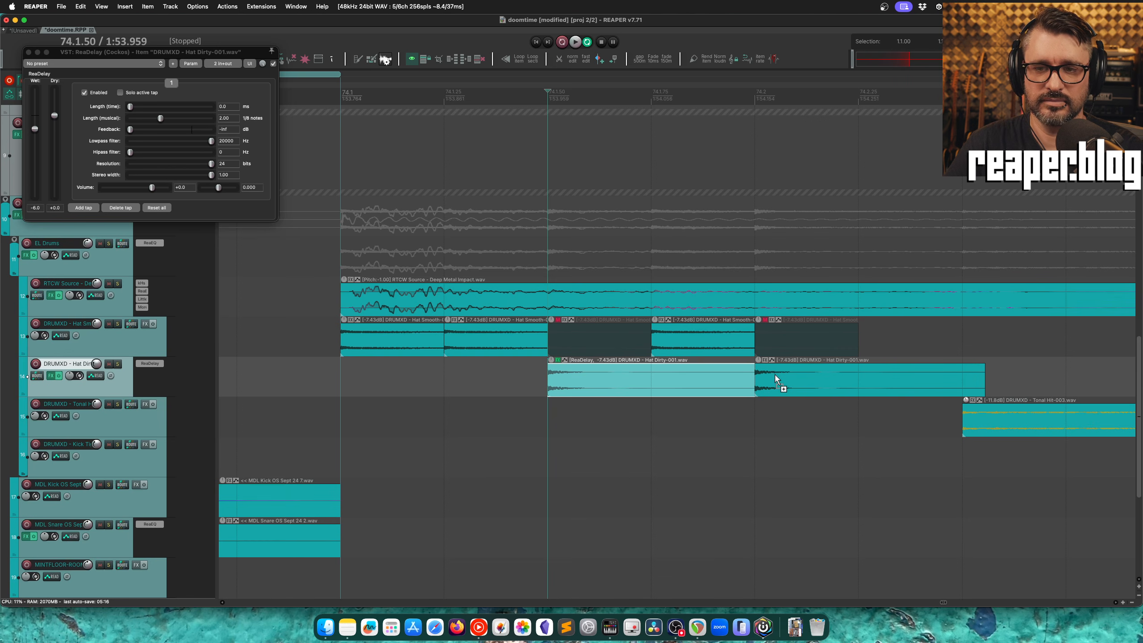
{"action": "left_click_drag", "start_coordinate": [775, 376], "coordinate": [774, 373]}
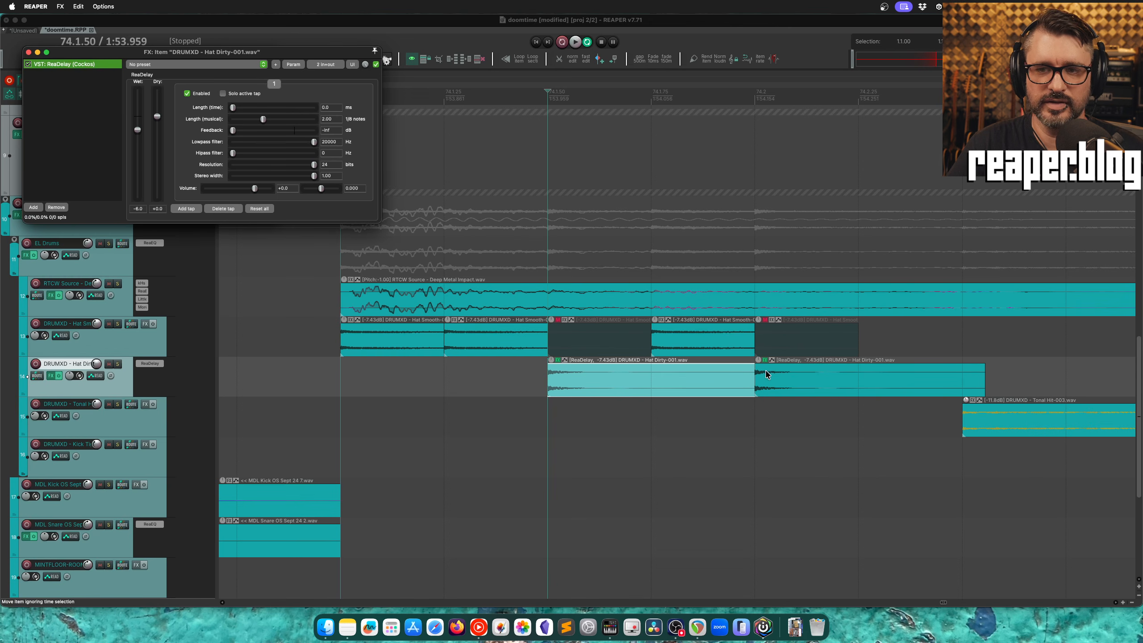
{"action": "key", "text": "super+z"}
Disable Auto-open UI after drag/drop entire FX chain in the Plug-ins preferences, then apply and accept the change
{"action": "key", "text": "super+comma"}
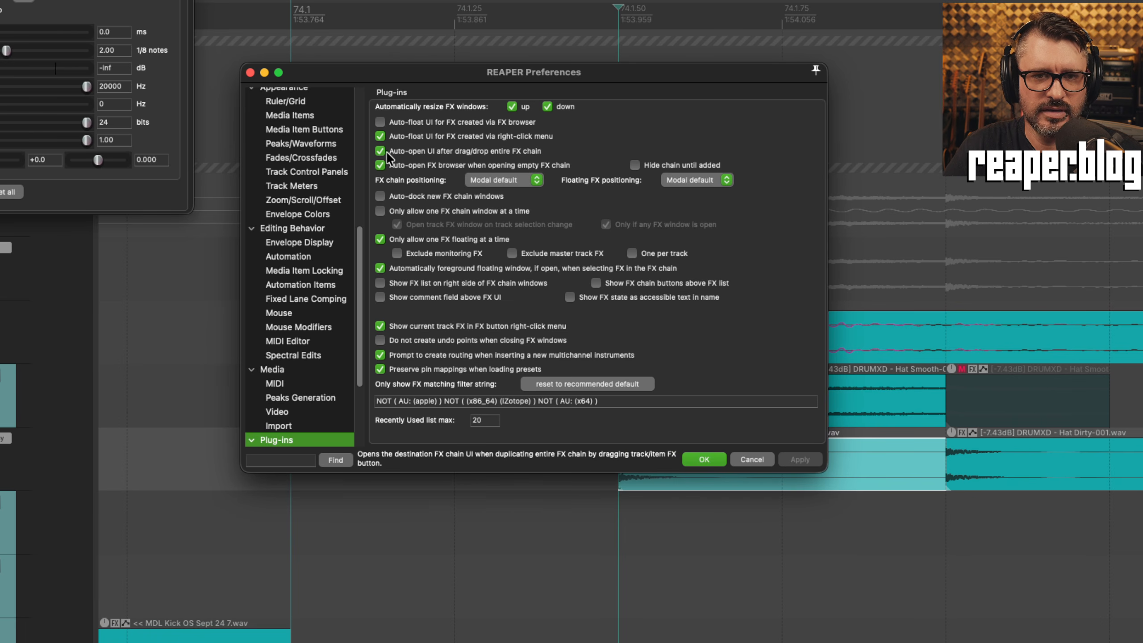
{"action": "left_click", "coordinate": [479, 152]}
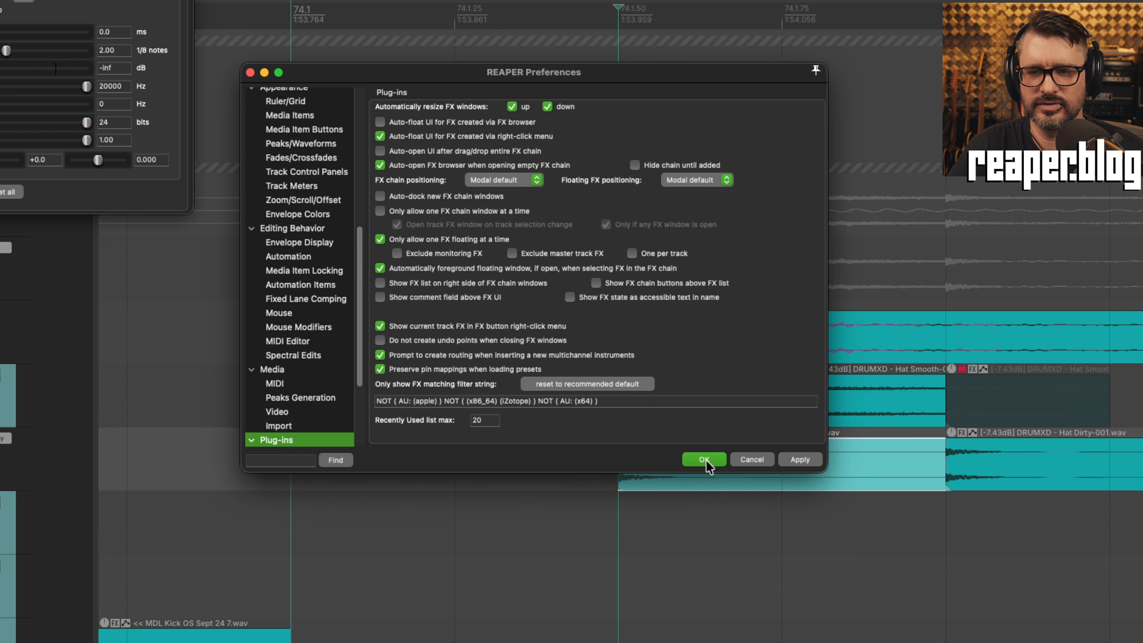
{"action": "left_click", "coordinate": [801, 462]}
{"action": "left_click", "coordinate": [704, 459]}
Copy ReaDelay again from the Hat Dirty item at 74.1.50 to the one at 74.2, then close the floating ReaDelay window
{"action": "left_click", "coordinate": [525, 407]}
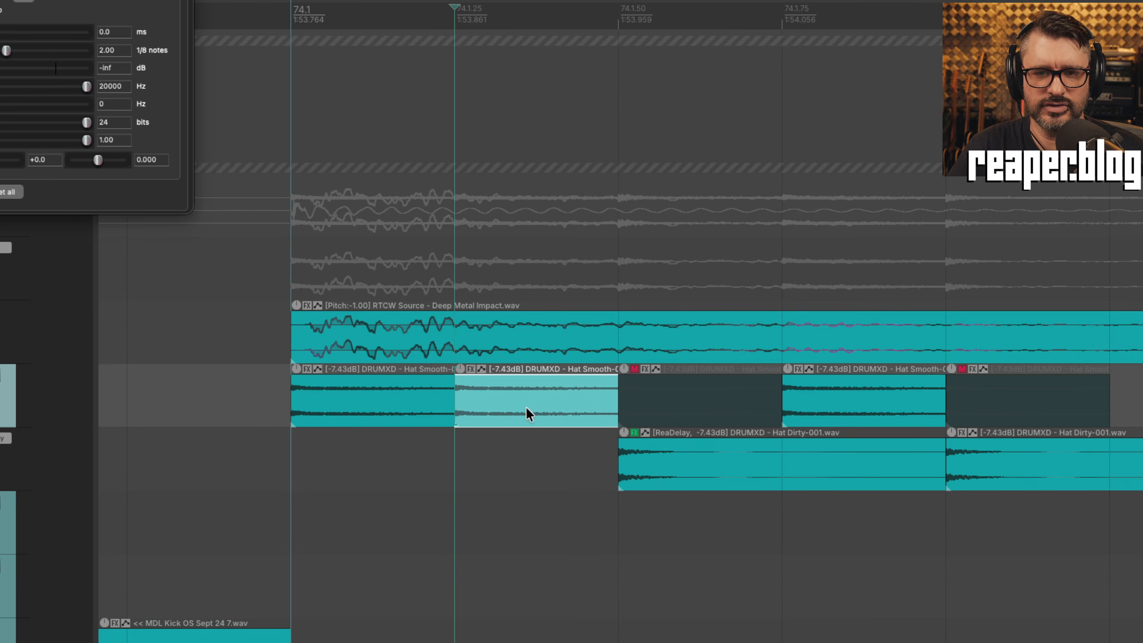
{"action": "left_click", "coordinate": [657, 450]}
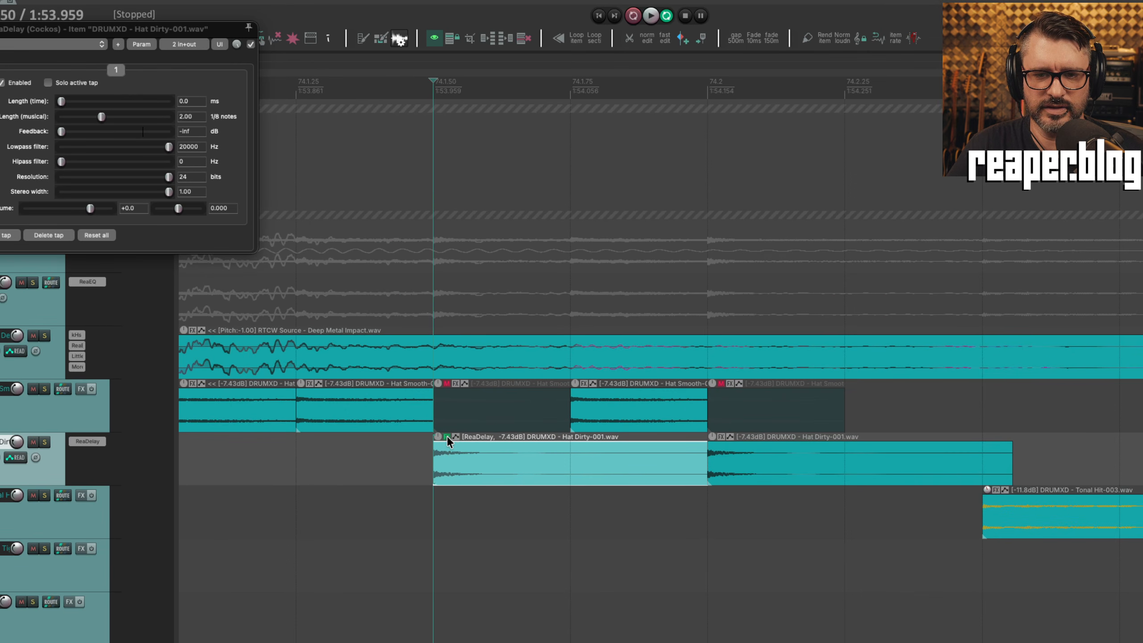
{"action": "left_click_drag", "start_coordinate": [786, 461], "coordinate": [786, 461]}
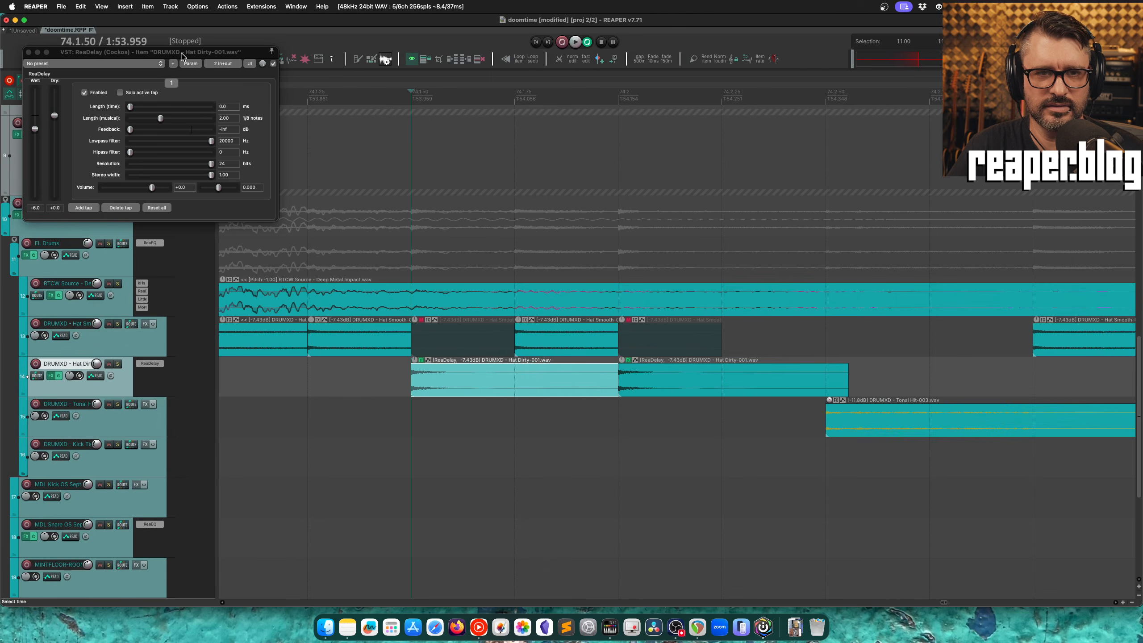
{"action": "left_click_drag", "start_coordinate": [182, 55], "coordinate": [377, 75]}
{"action": "left_click", "coordinate": [224, 73]}
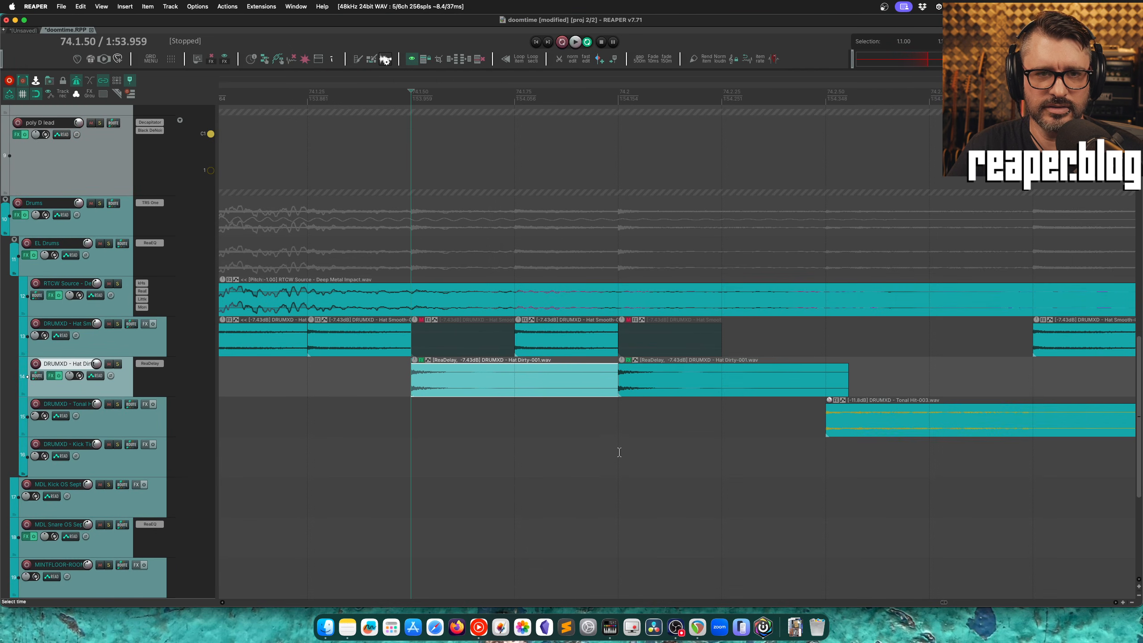
Remove the ReaDelay item FX from both Hat Dirty items
{"action": "left_click", "coordinate": [658, 382]}
{"action": "left_click", "coordinate": [542, 379]}
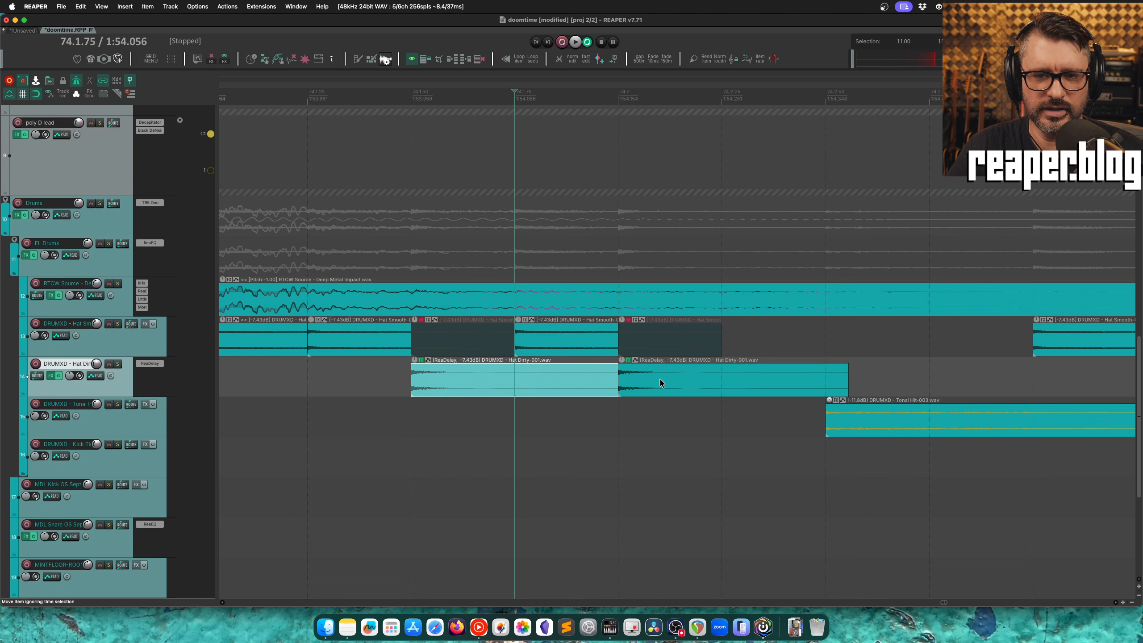
{"action": "left_click", "coordinate": [628, 361], "text": "alt"}
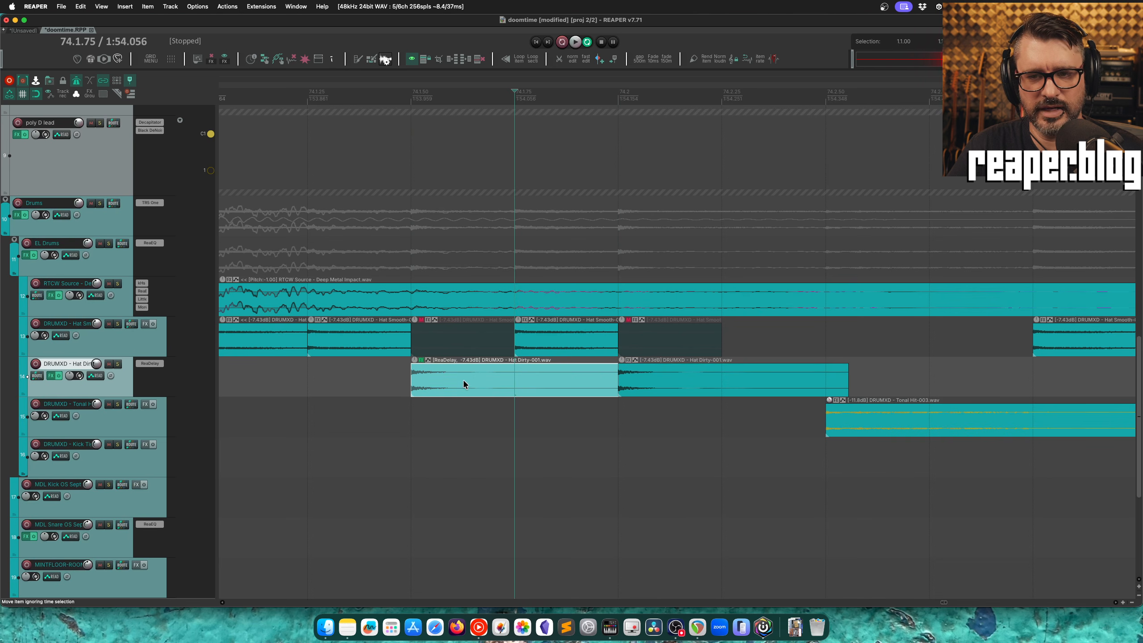
{"action": "left_click", "coordinate": [420, 361], "text": "alt"}
Add RX 9 De-clip to the Hat Dirty item at 74.1.50, with threshold -4.9 dB and makeup gain -2.3 dB
{"action": "right_click", "coordinate": [420, 360]}
{"action": "mouse_move", "coordinate": [463, 463]}
{"action": "left_click", "coordinate": [609, 421]}
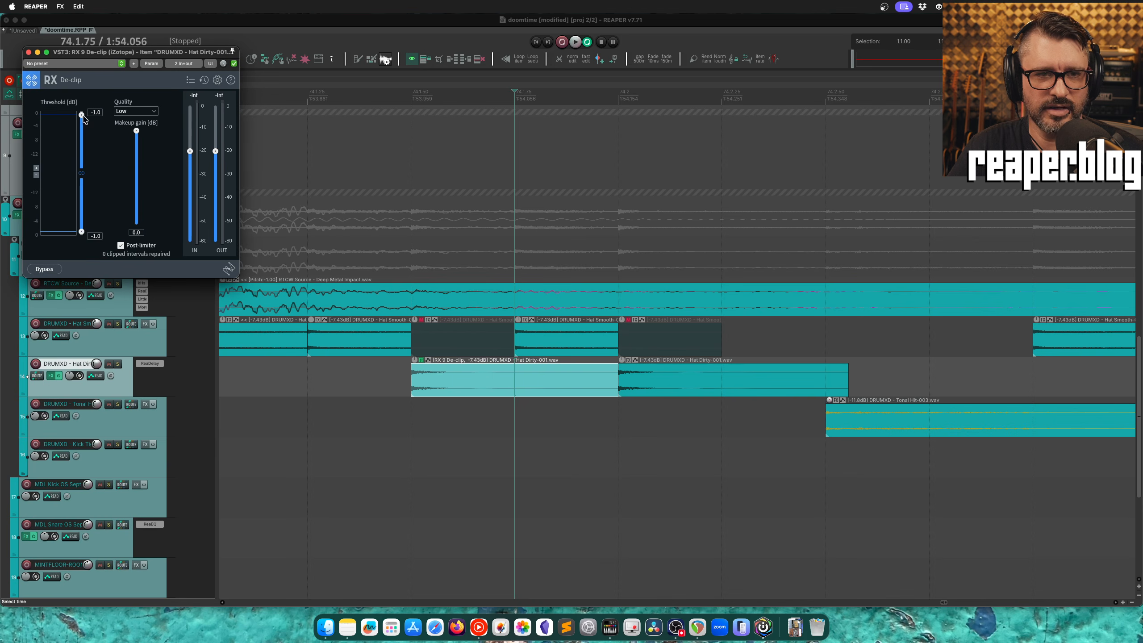
{"action": "left_click_drag", "start_coordinate": [82, 115], "coordinate": [136, 149]}
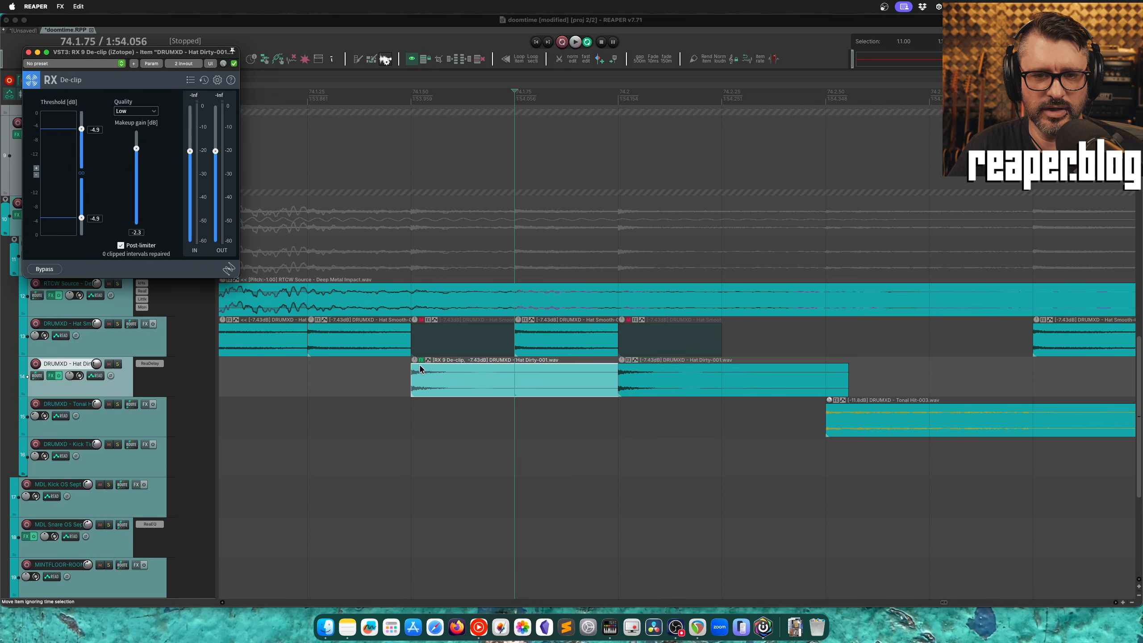
Copy the De-clip item FX to the Hat Dirty item at 74.2 and from there to the Hat Smooth item at 74.1.75
{"action": "left_click_drag", "start_coordinate": [421, 362], "coordinate": [720, 378]}
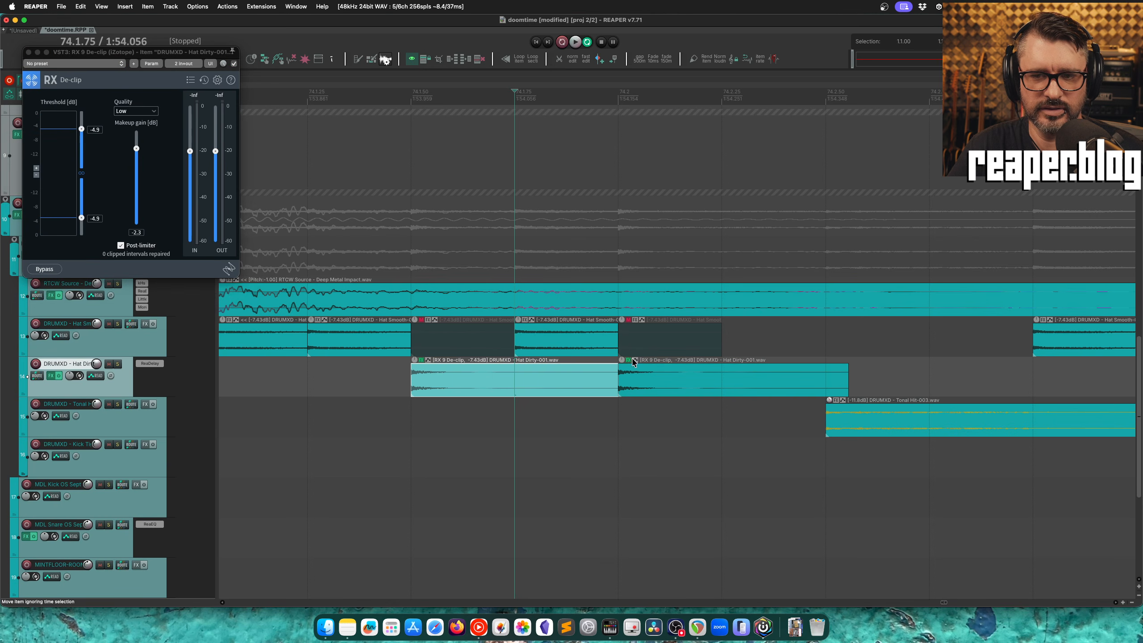
{"action": "left_click_drag", "start_coordinate": [629, 360], "coordinate": [558, 347]}
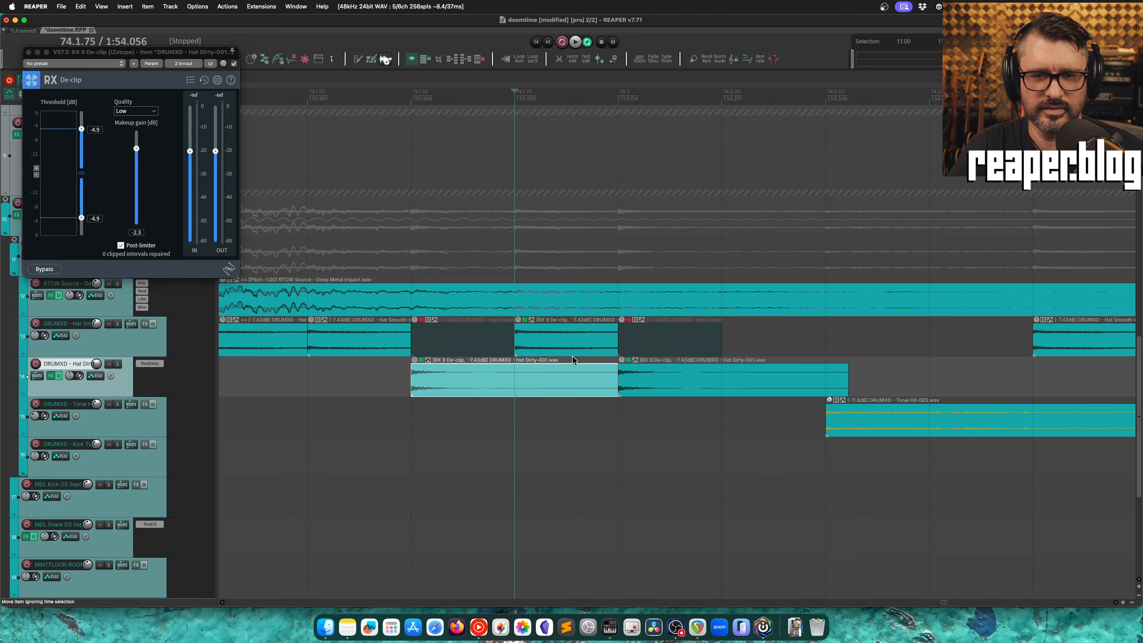
{"action": "left_click", "coordinate": [557, 346]}
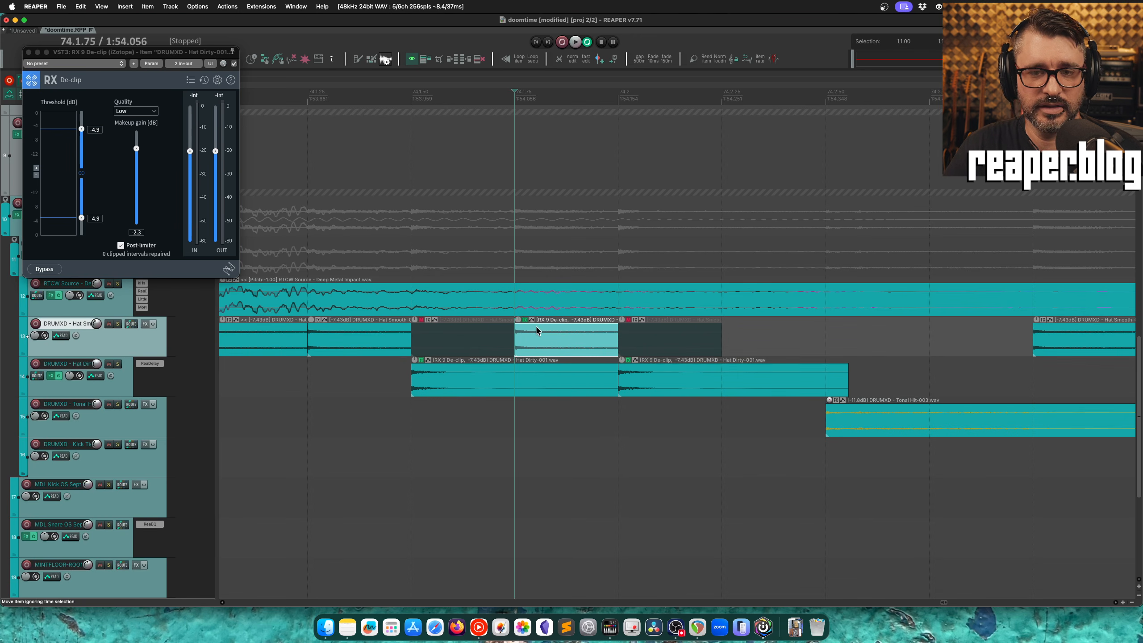
Check the copied De-clip chains on the Hat Smooth item and the second Hat Dirty item, then remove De-clip from all three items
{"action": "left_click_drag", "start_coordinate": [205, 53], "coordinate": [280, 105]}
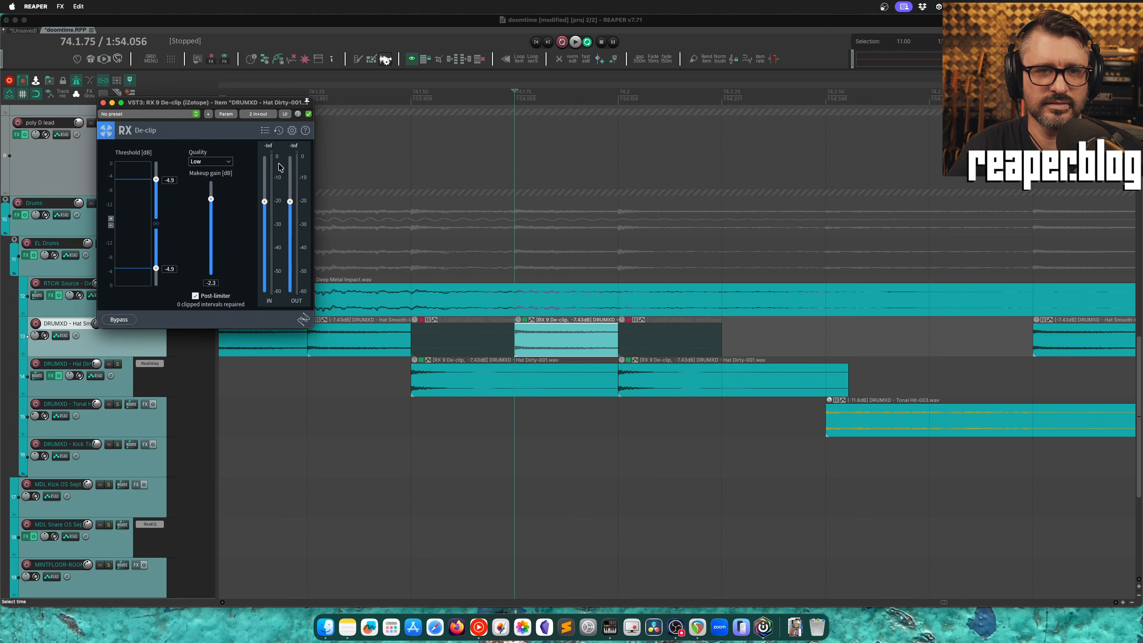
{"action": "left_click", "coordinate": [525, 320]}
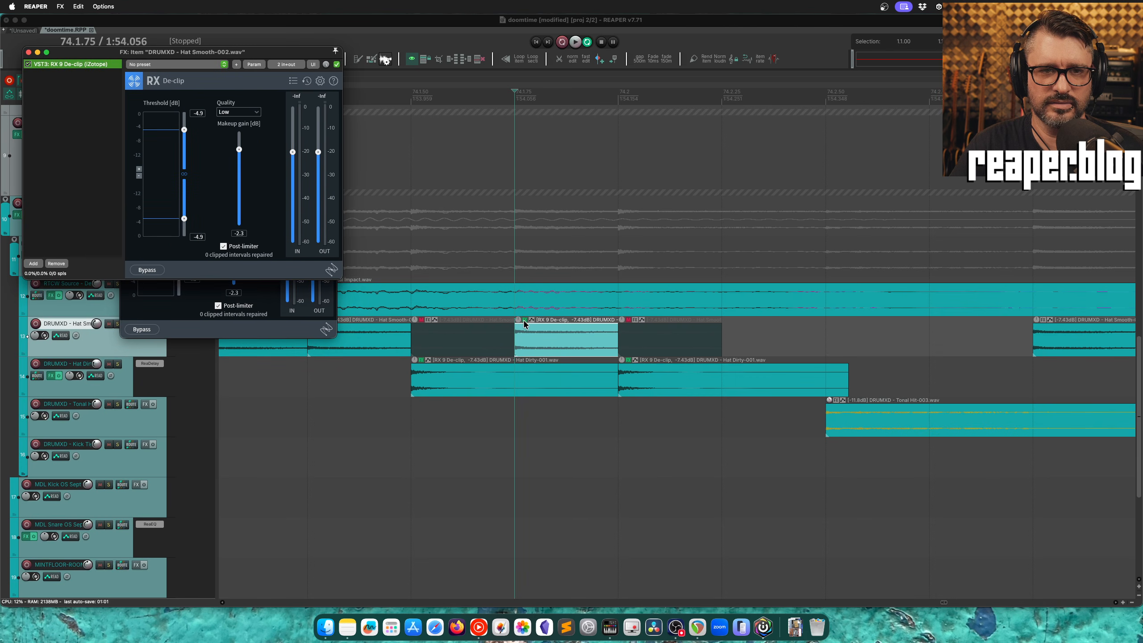
{"action": "left_click", "coordinate": [628, 361]}
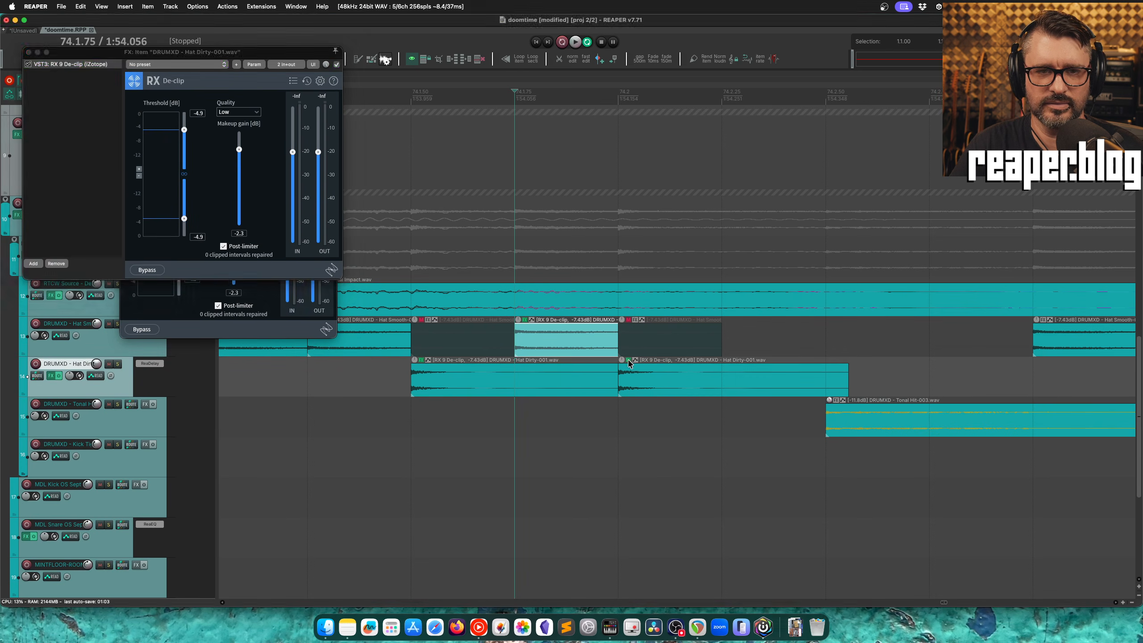
{"action": "left_click", "coordinate": [629, 360]}
{"action": "left_click", "coordinate": [421, 360]}
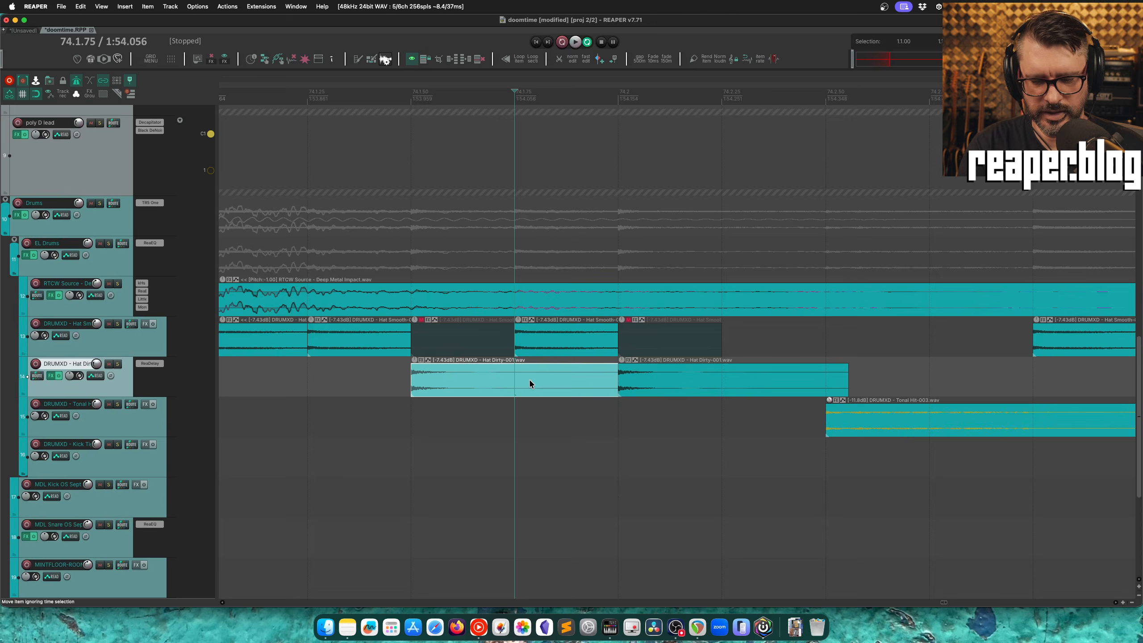
Keep the No FX display button enabled in the Media Item Buttons preferences and accept
{"action": "key", "text": "super+comma"}
{"action": "scroll", "coordinate": [355, 264], "scroll_direction": "down", "scroll_amount": 1}
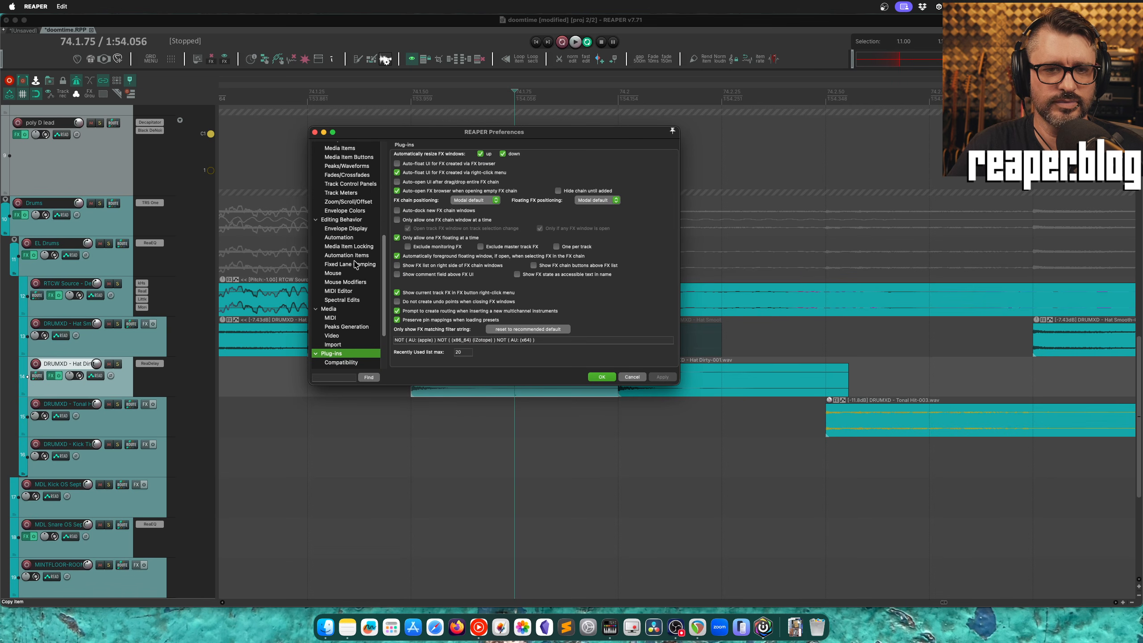
{"action": "scroll", "coordinate": [356, 291], "scroll_direction": "up", "scroll_amount": 5}
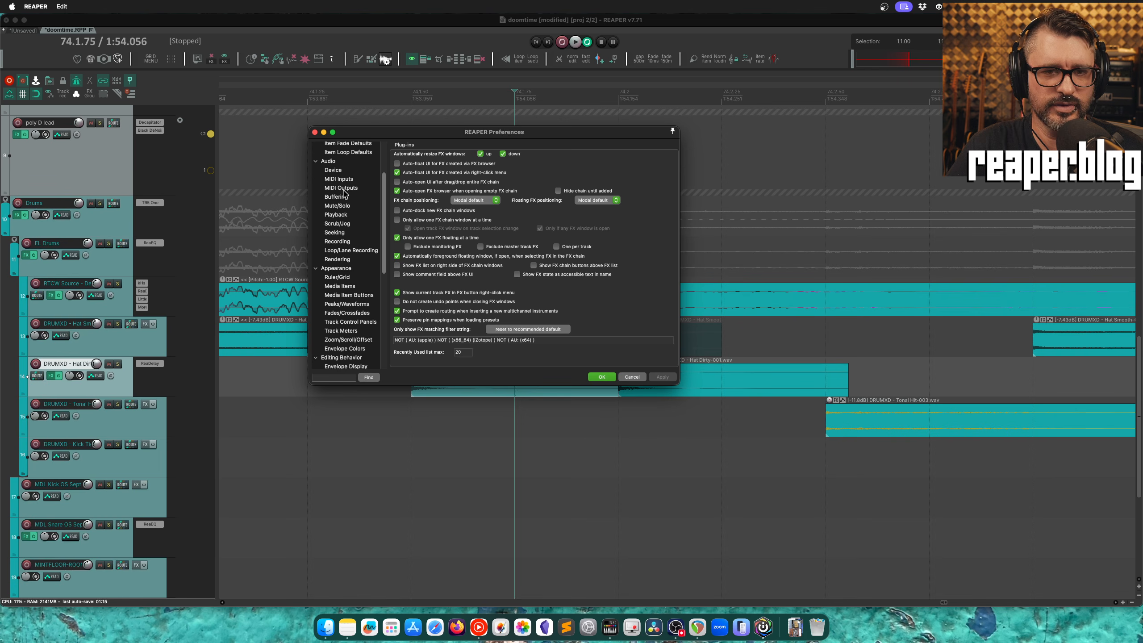
{"action": "left_click", "coordinate": [353, 293]}
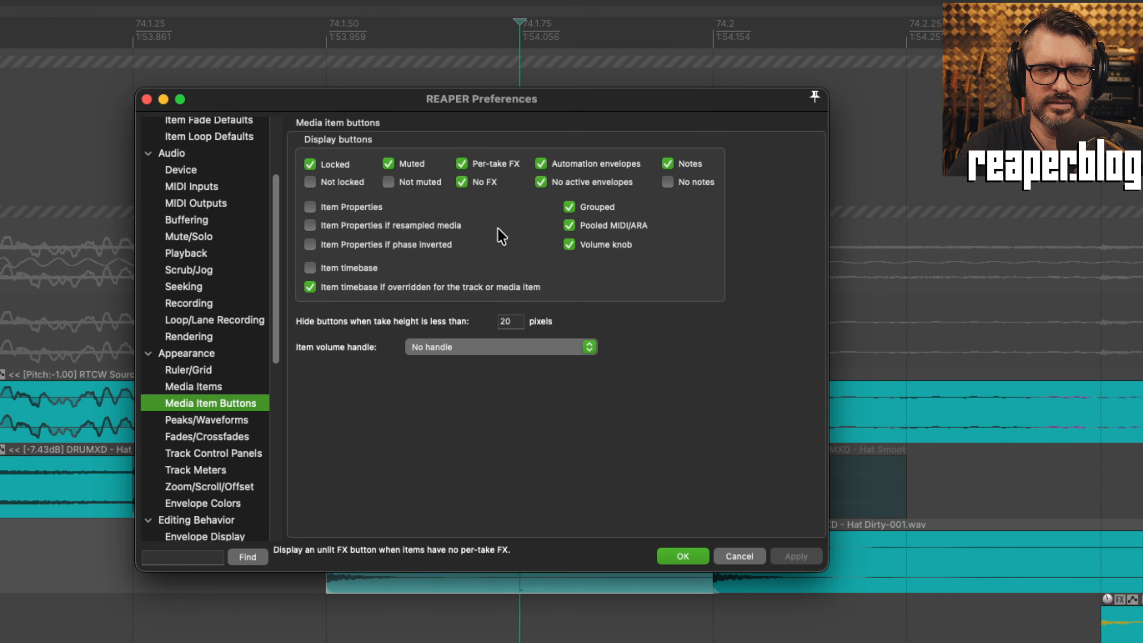
{"action": "left_click", "coordinate": [462, 183]}
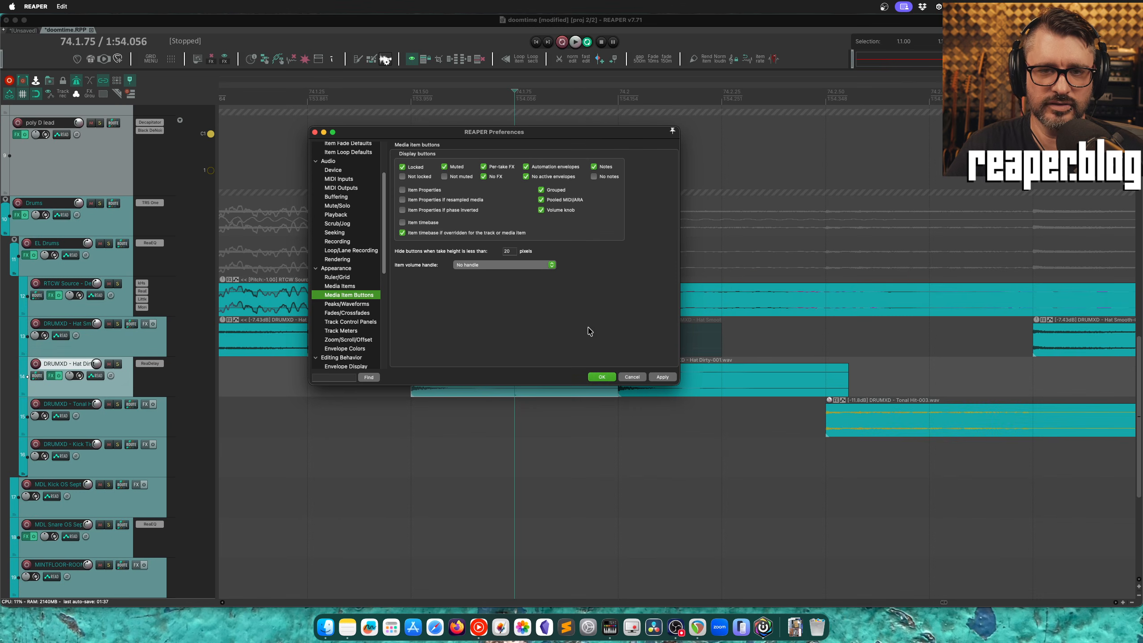
{"action": "left_click", "coordinate": [611, 377]}
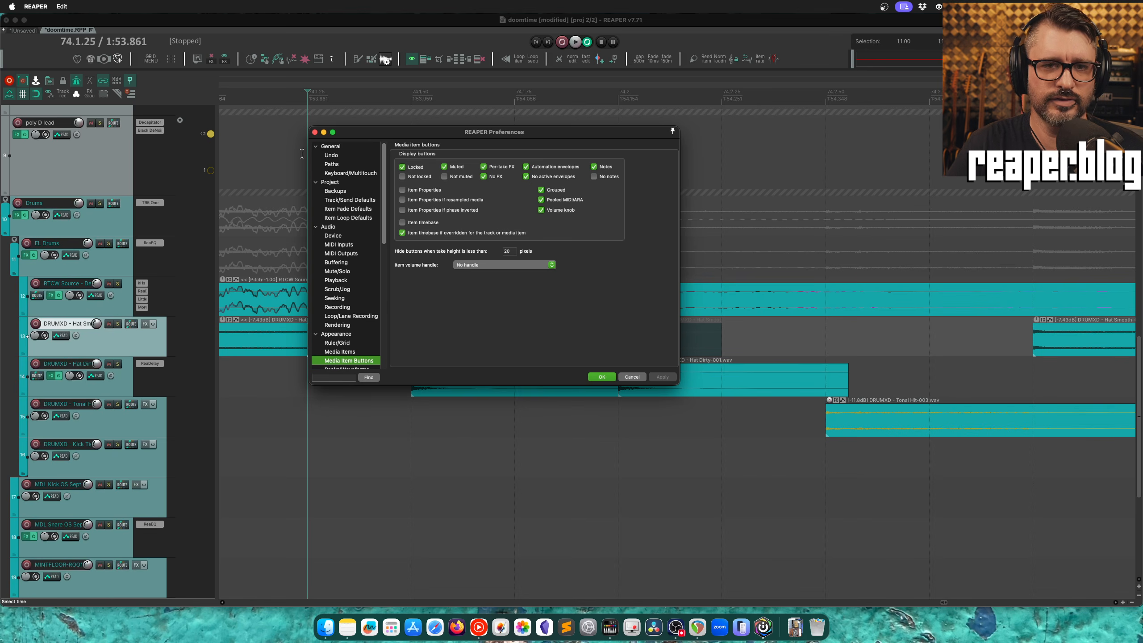
Toggle Prevent OS screensaver/screen blanking when audio is active or when rendering in the General preferences, leave it disabled, and accept
{"action": "left_click", "coordinate": [333, 146]}
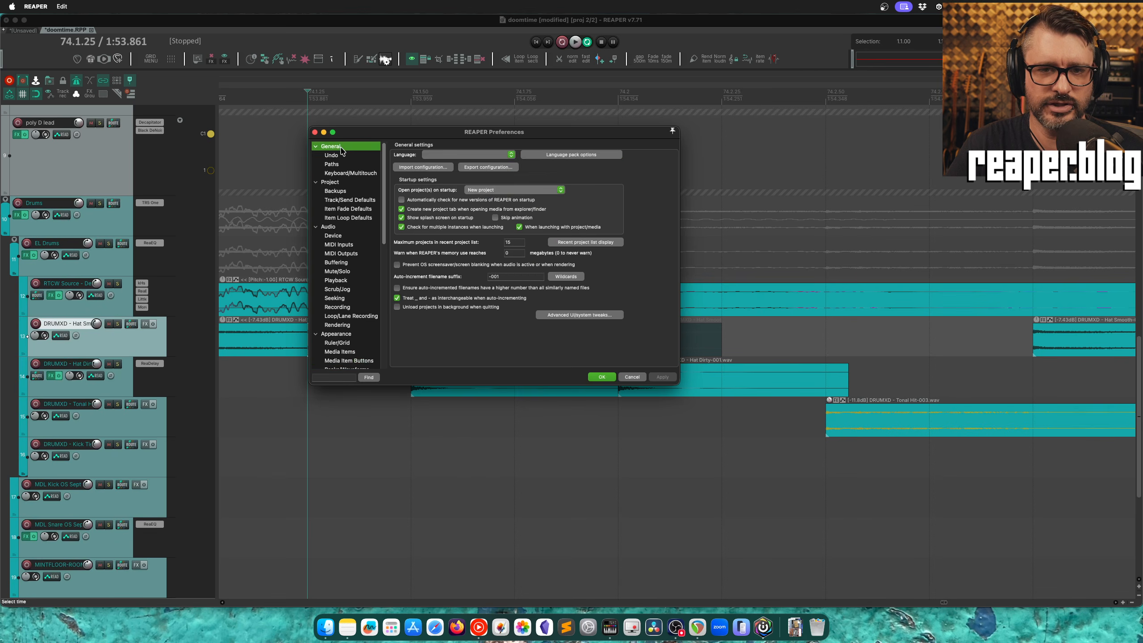
{"action": "left_click", "coordinate": [431, 265]}
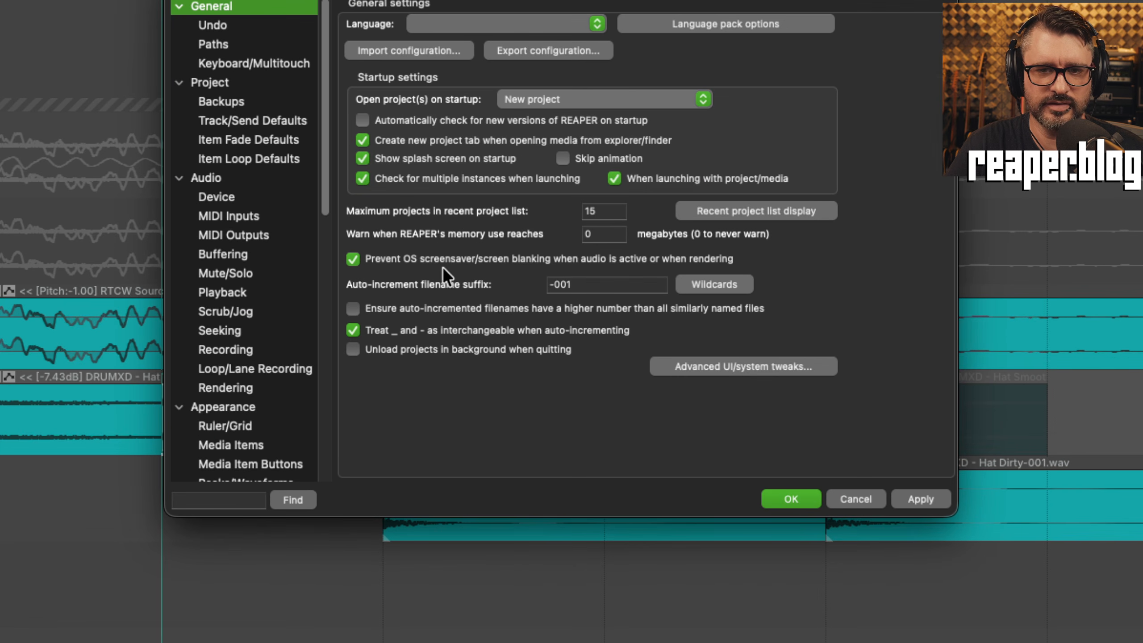
{"action": "mouse_move", "coordinate": [497, 259]}
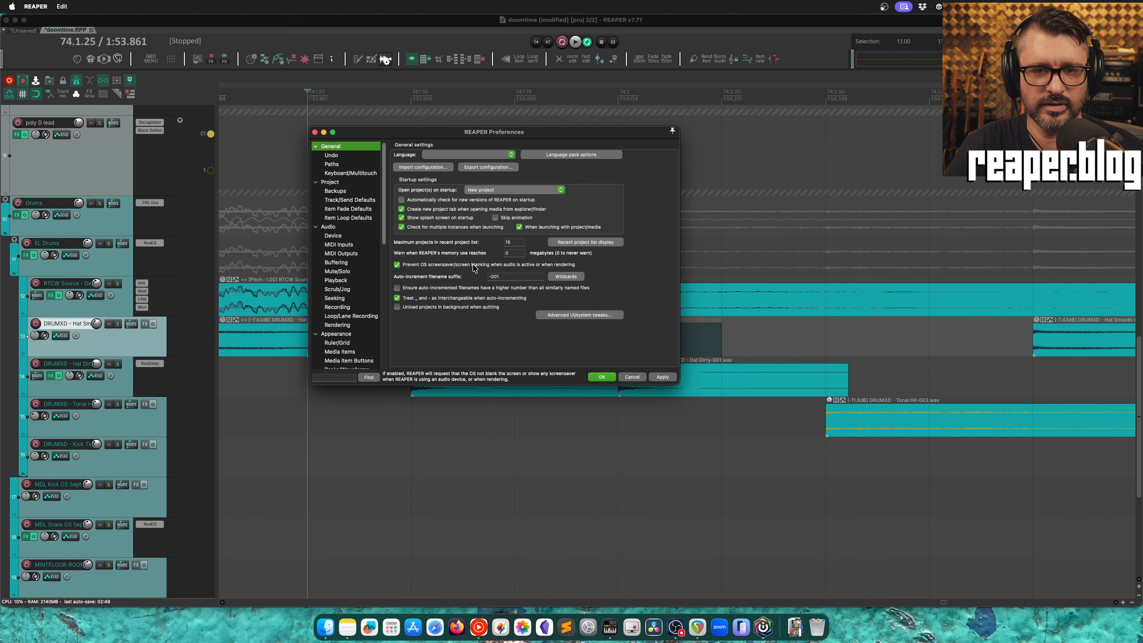
{"action": "left_click", "coordinate": [464, 265]}
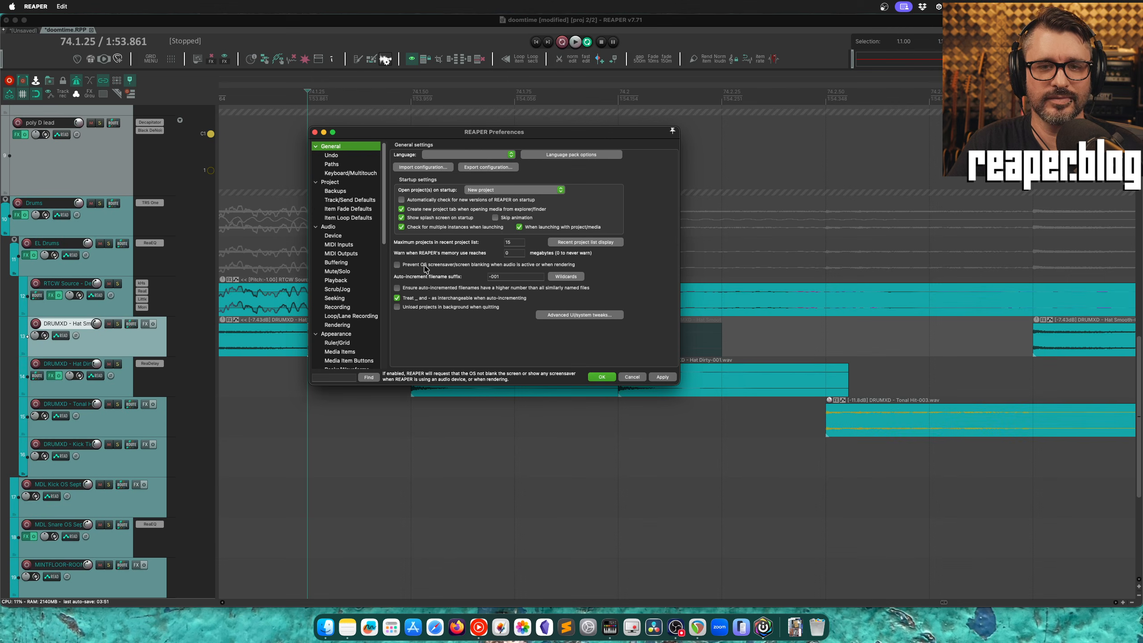
{"action": "left_click", "coordinate": [424, 267]}
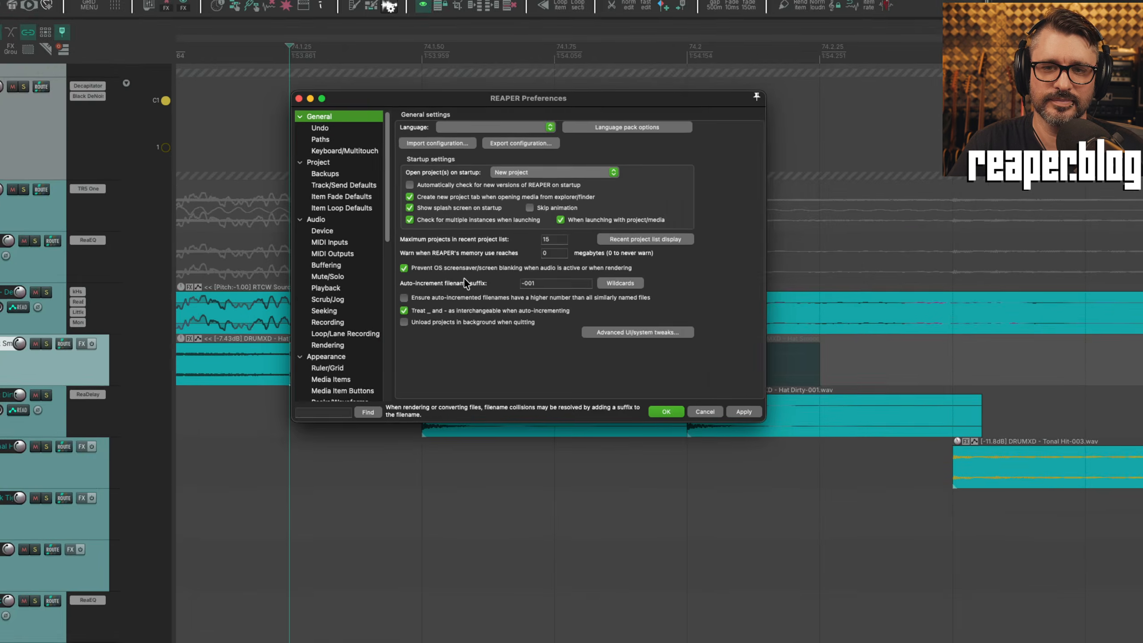
{"action": "left_click", "coordinate": [552, 270]}
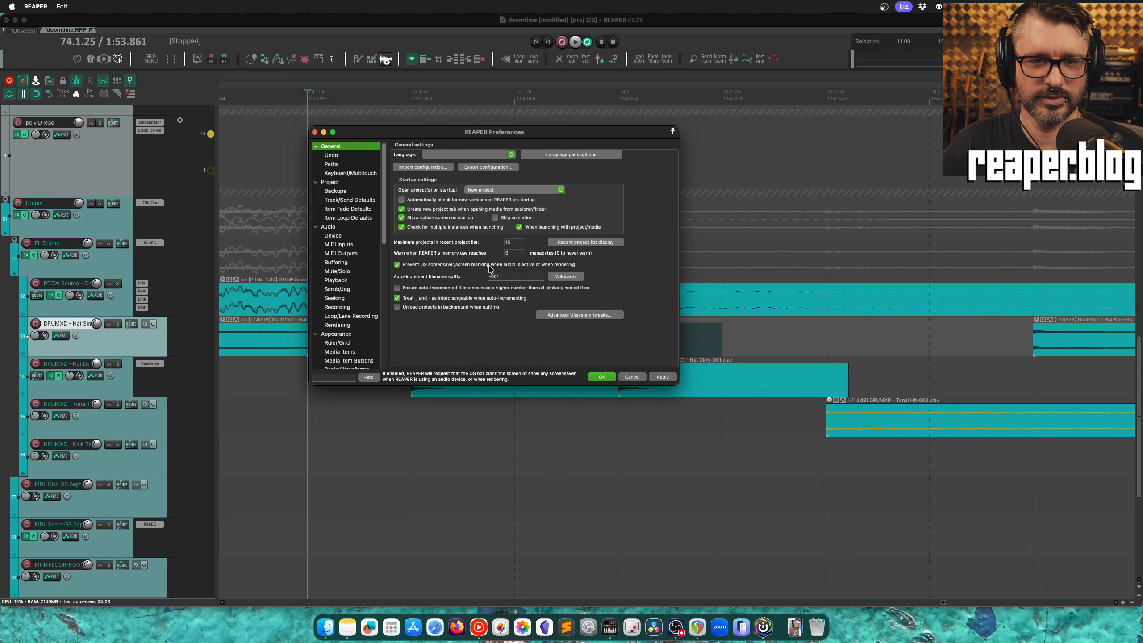
{"action": "left_click", "coordinate": [468, 265]}
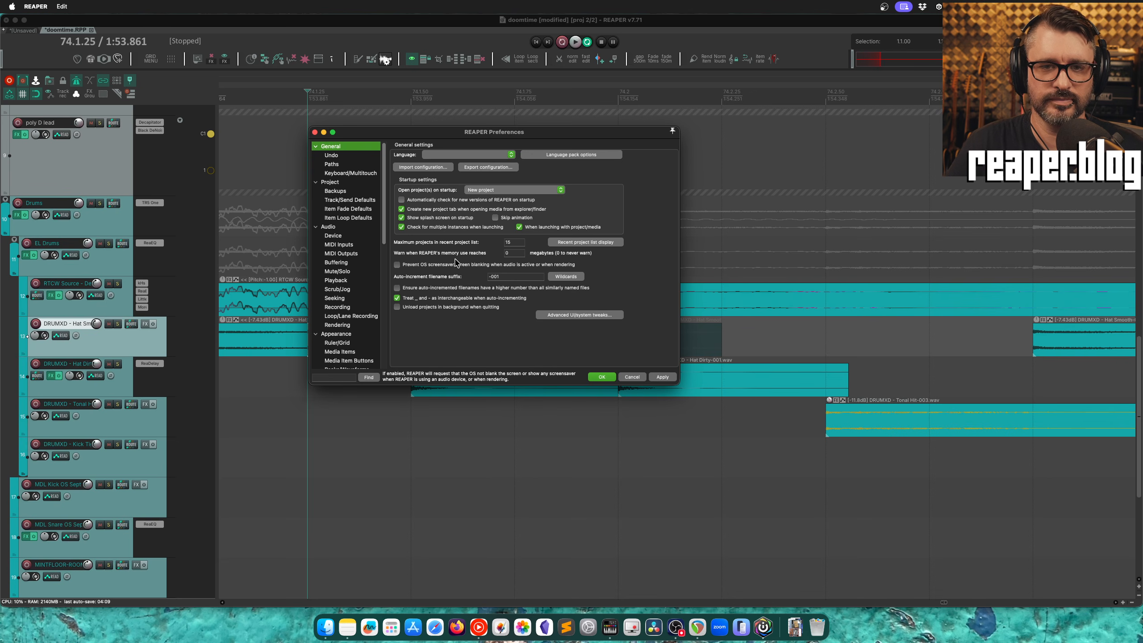
{"action": "left_click", "coordinate": [604, 377]}
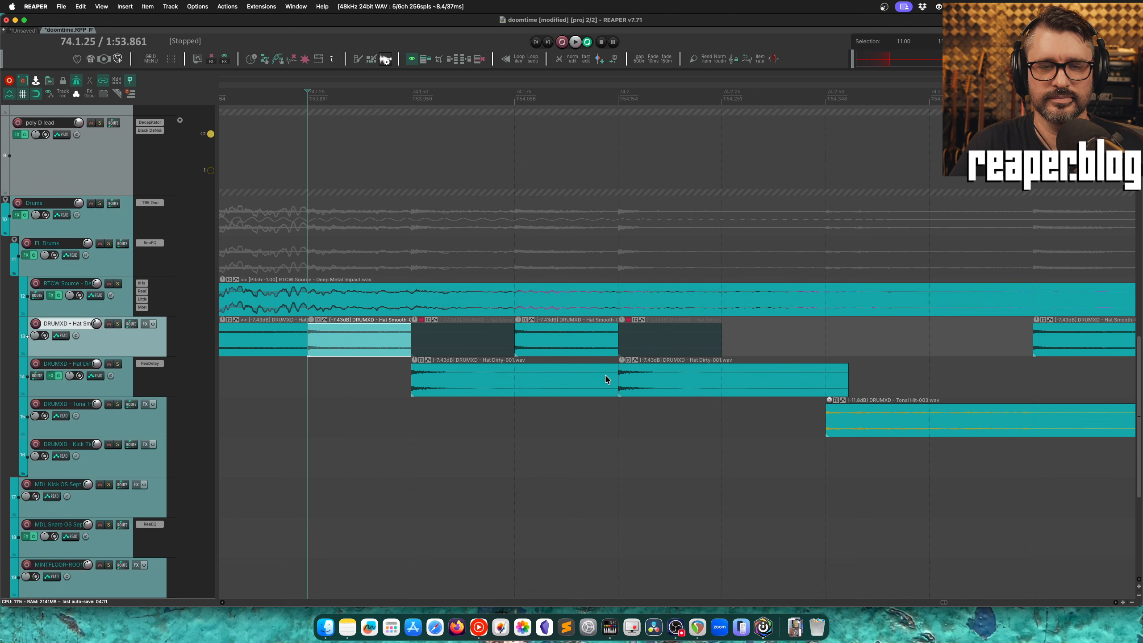